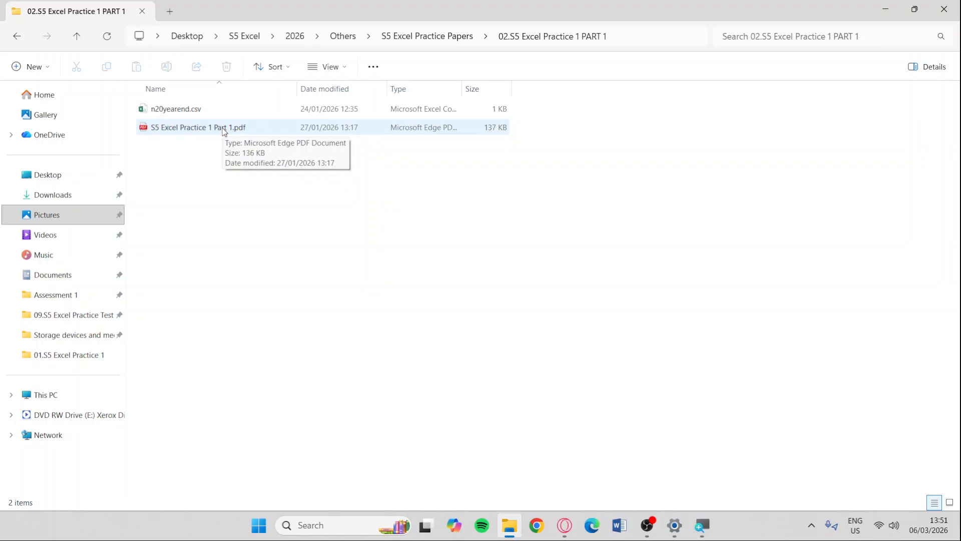
Open the 'S5 Excel Practice 1 Part 1.pdf' exam paper from the folder.
double_click(223, 129)
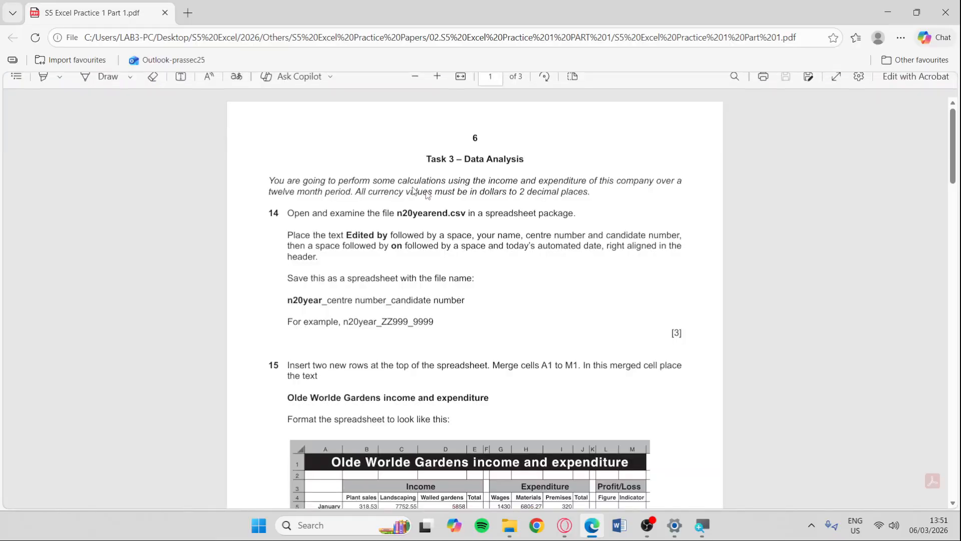
scroll(539, 199, "down", 3)
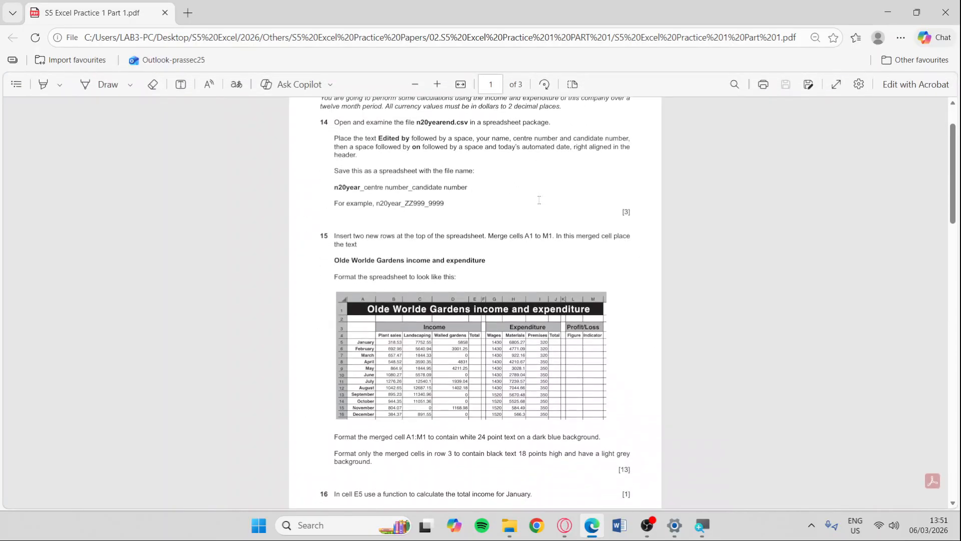
scroll(539, 199, "up", 3)
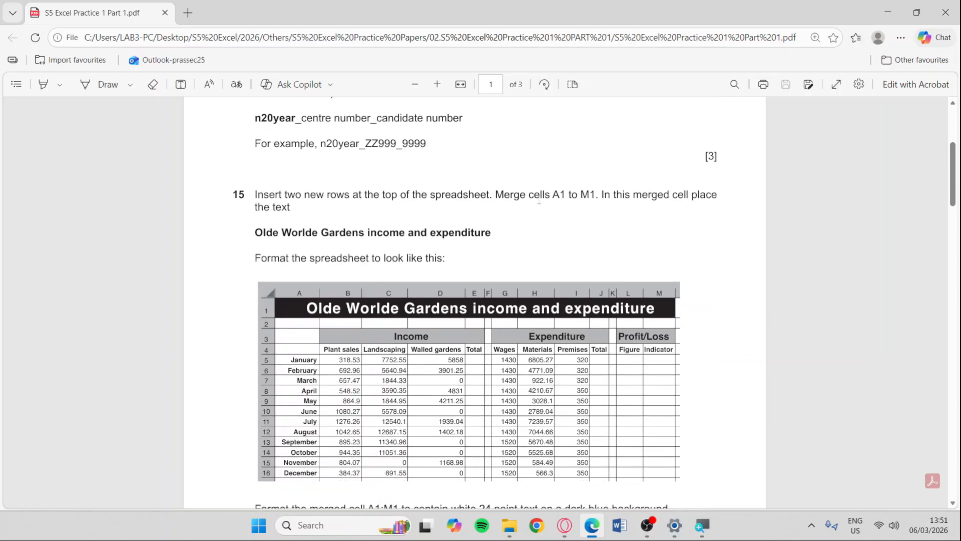
scroll(539, 199, "down", 7)
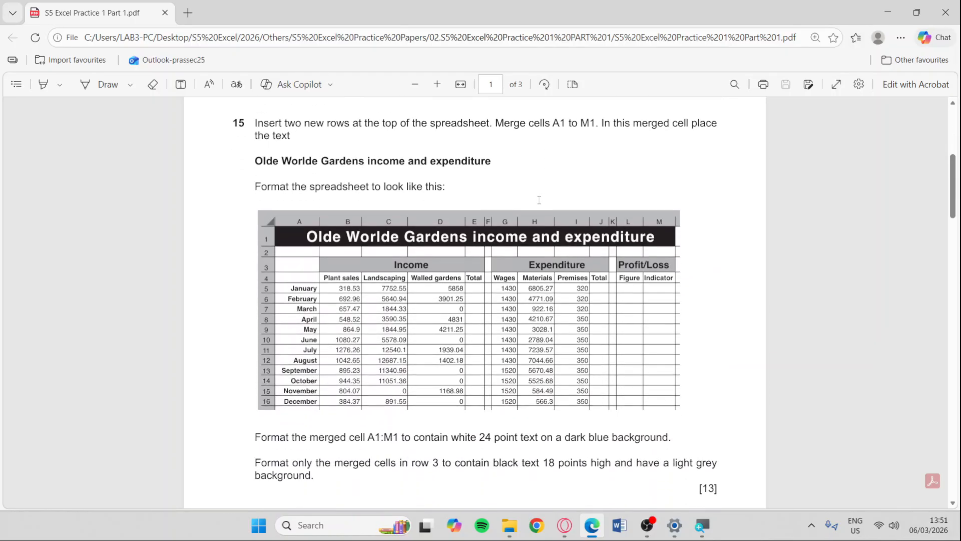
scroll(539, 199, "down", 6)
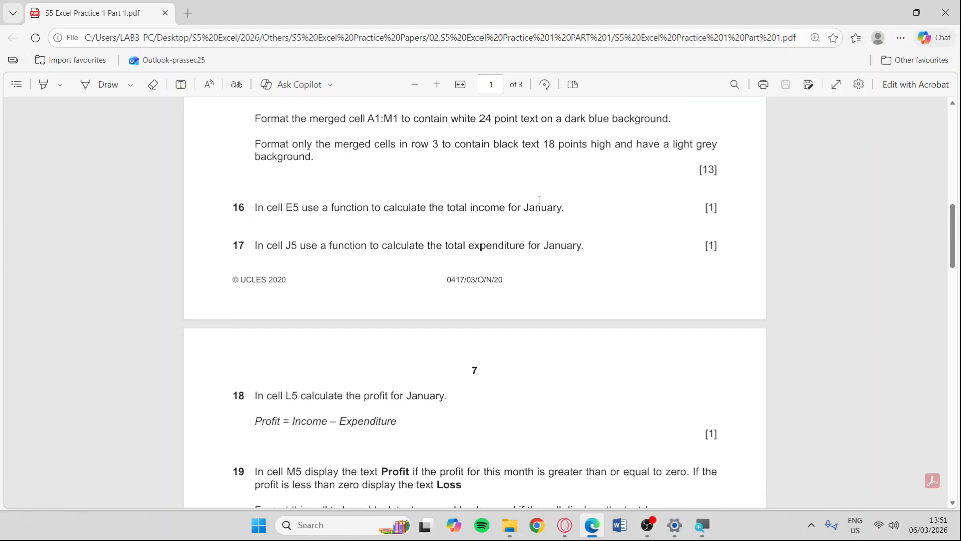
scroll(539, 200, "down", 6)
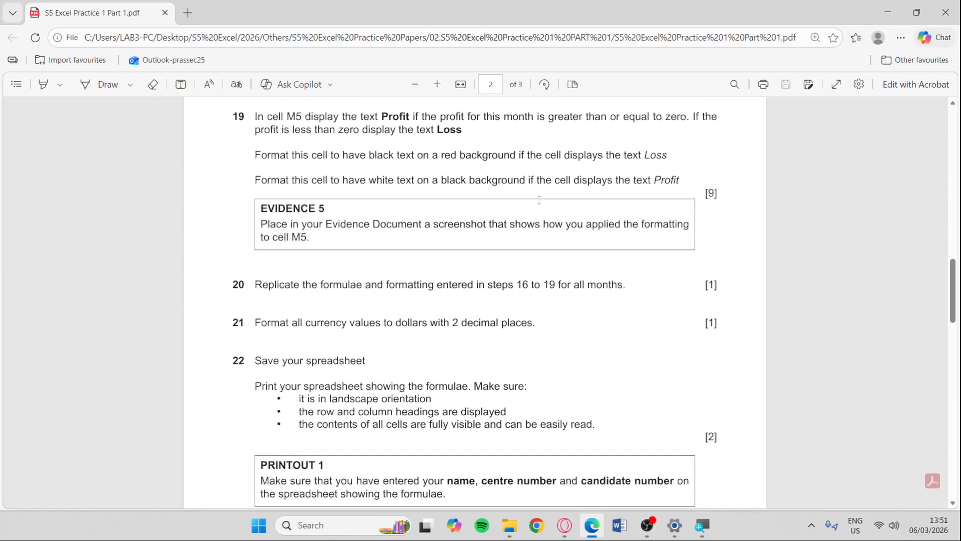
scroll(539, 200, "down", 1)
scroll(540, 200, "up", 1)
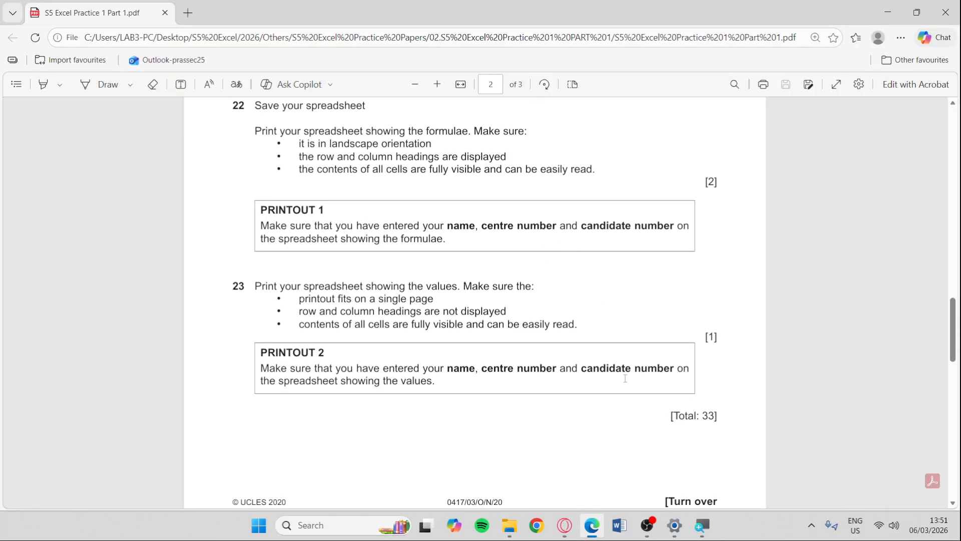
scroll(625, 379, "up", 14)
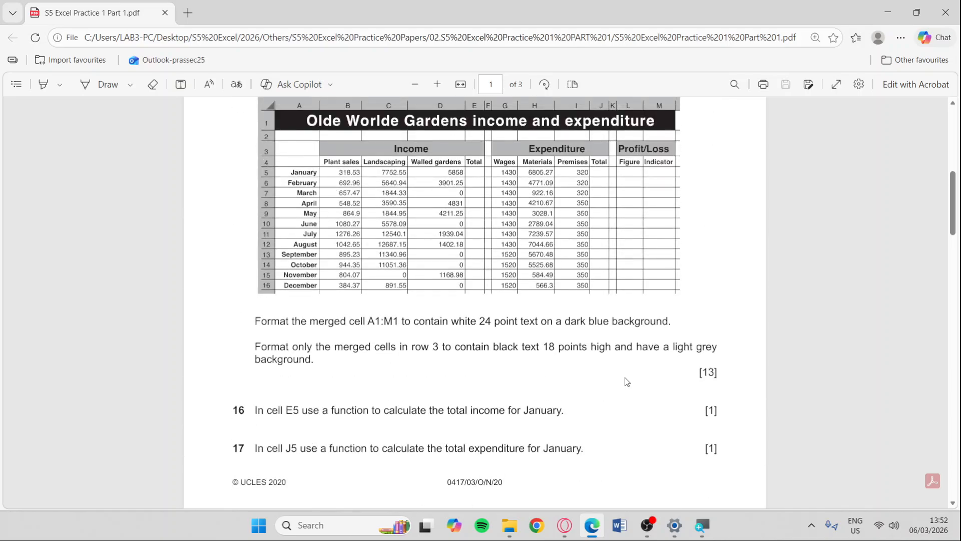
scroll(627, 381, "up", 7)
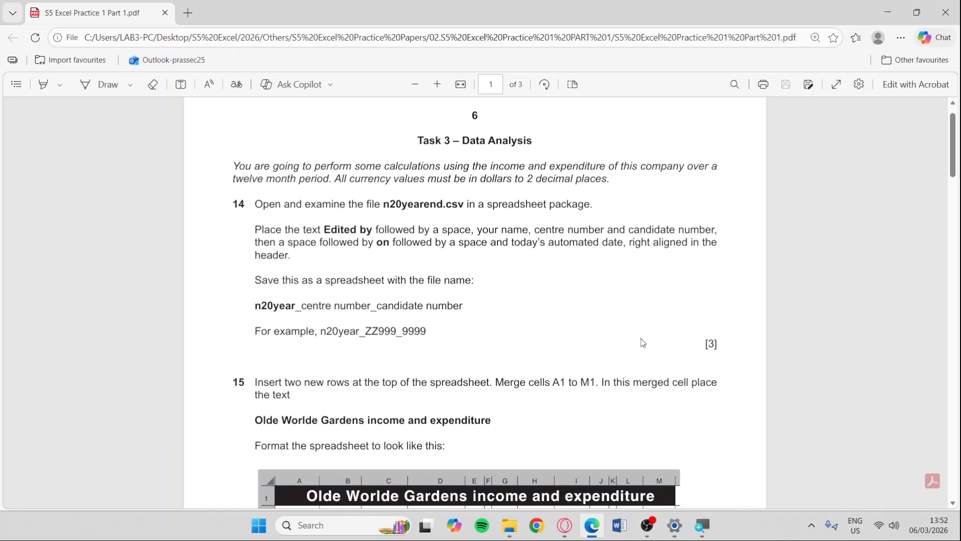
scroll(641, 339, "up", 1)
left_click_drag(180, 117, 640, 139)
Highlight 'All currency values must be in dollars to 2 decimal places.' in yellow.
left_click(293, 143)
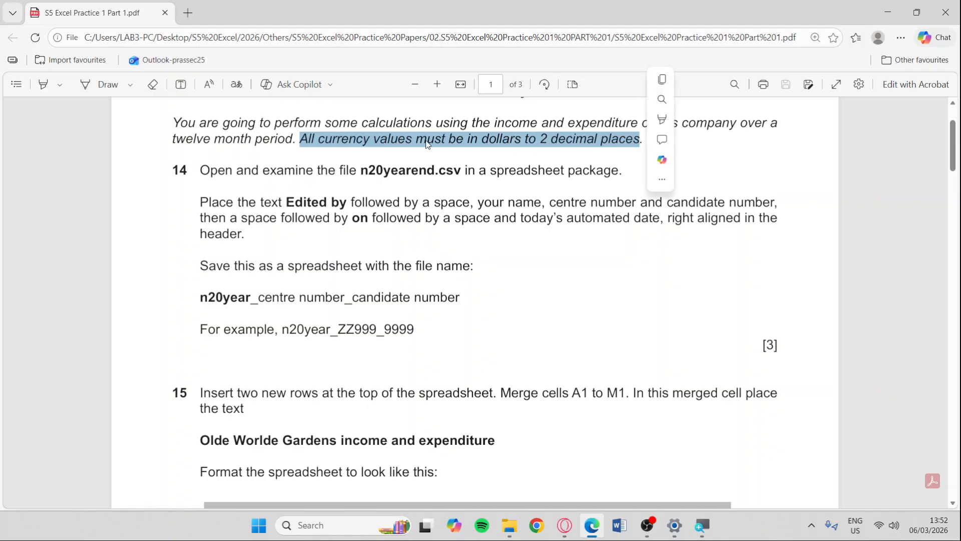
left_click(60, 85)
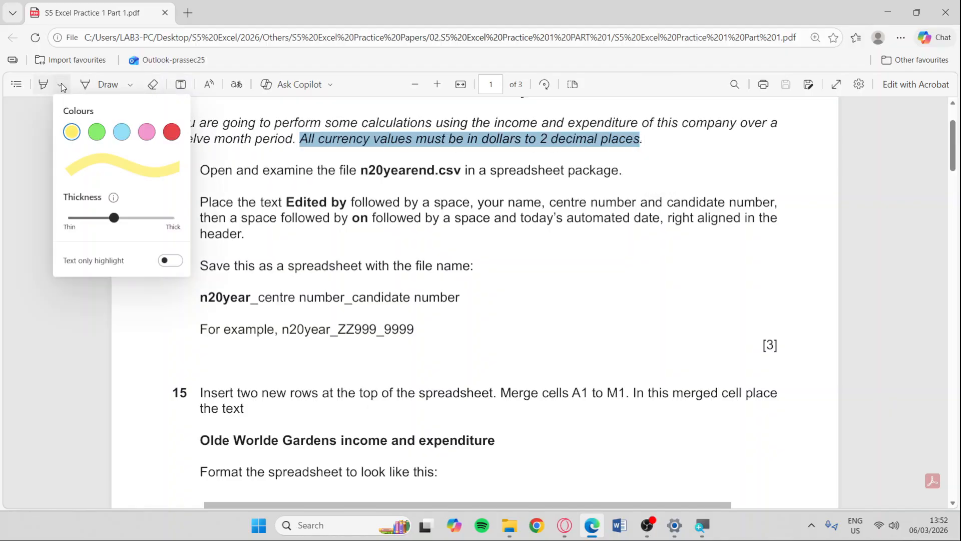
left_click(72, 132)
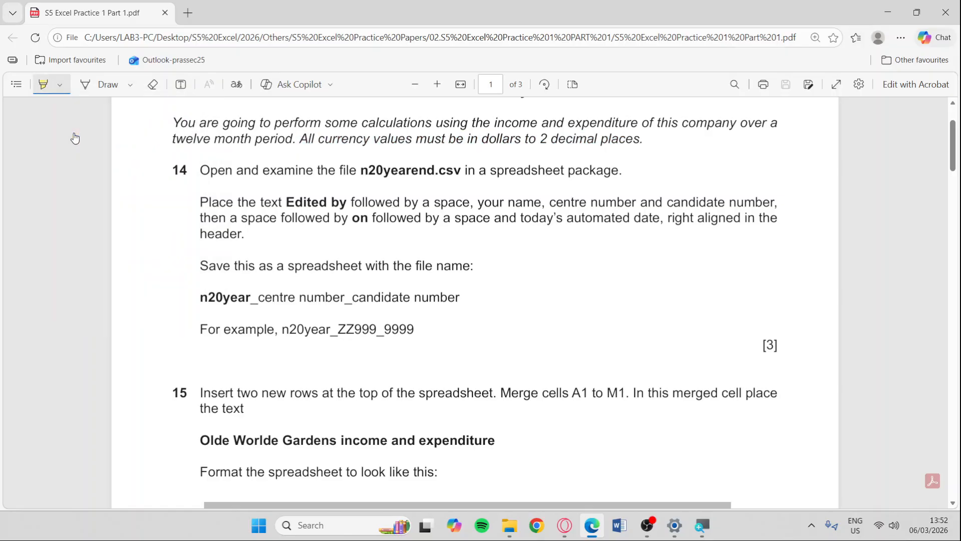
left_click_drag(300, 139, 642, 143)
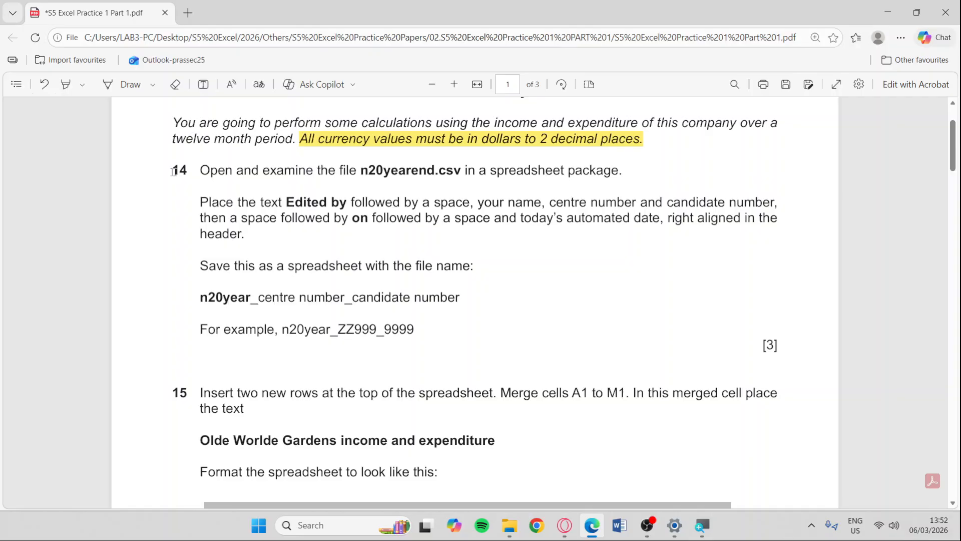
left_click_drag(195, 170, 629, 173)
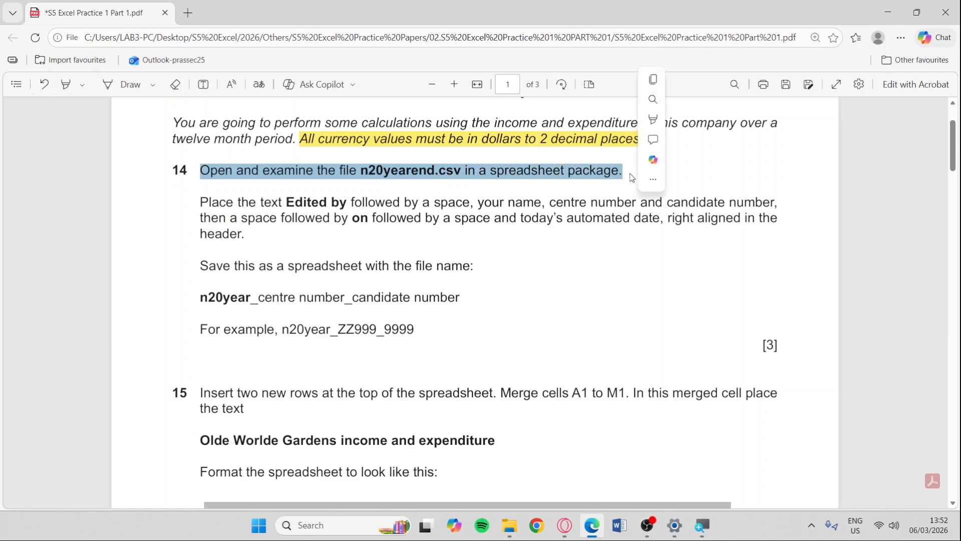
Open n20yearend.csv from the task folder in Excel.
key("alt+Tab")
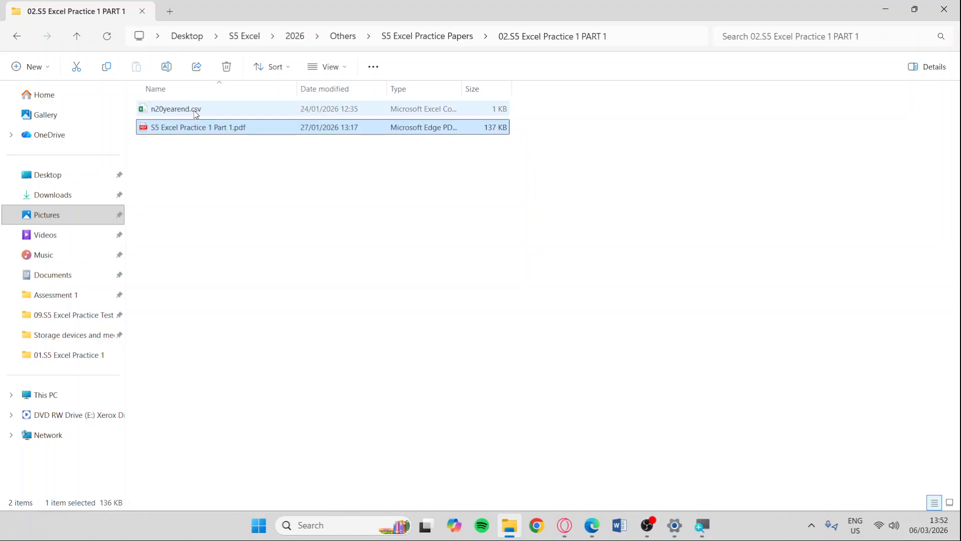
left_click(195, 114)
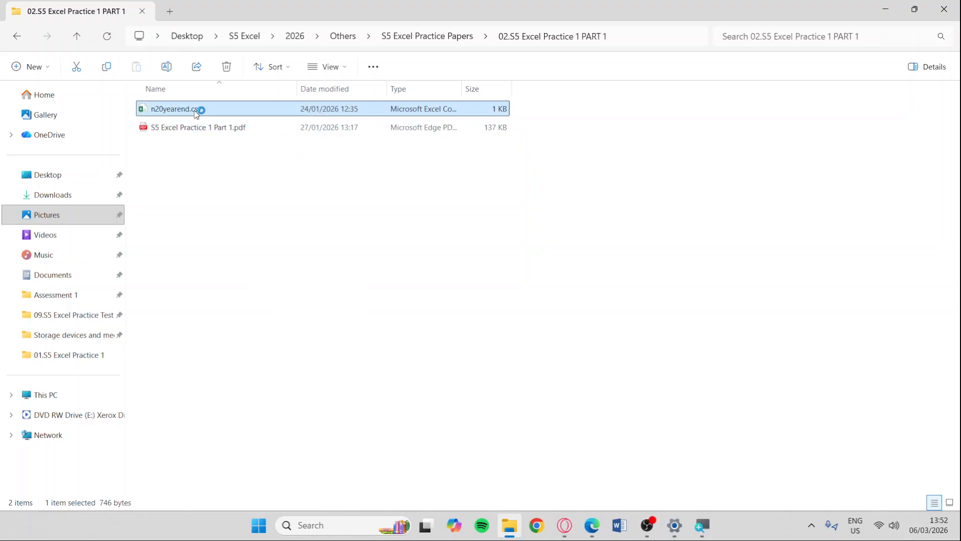
key("alt+Tab")
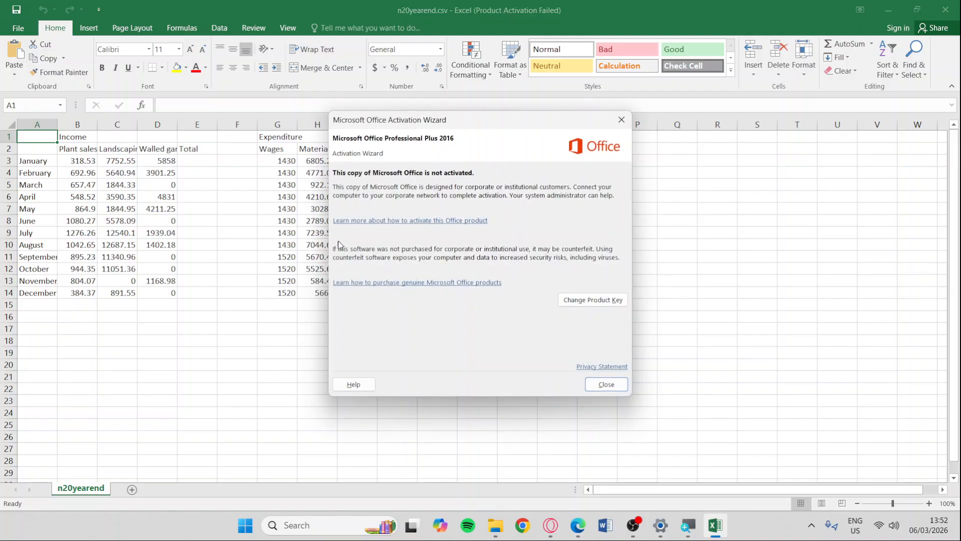
Dismiss the activation notice and AutoFit every column to its contents.
left_click(606, 384)
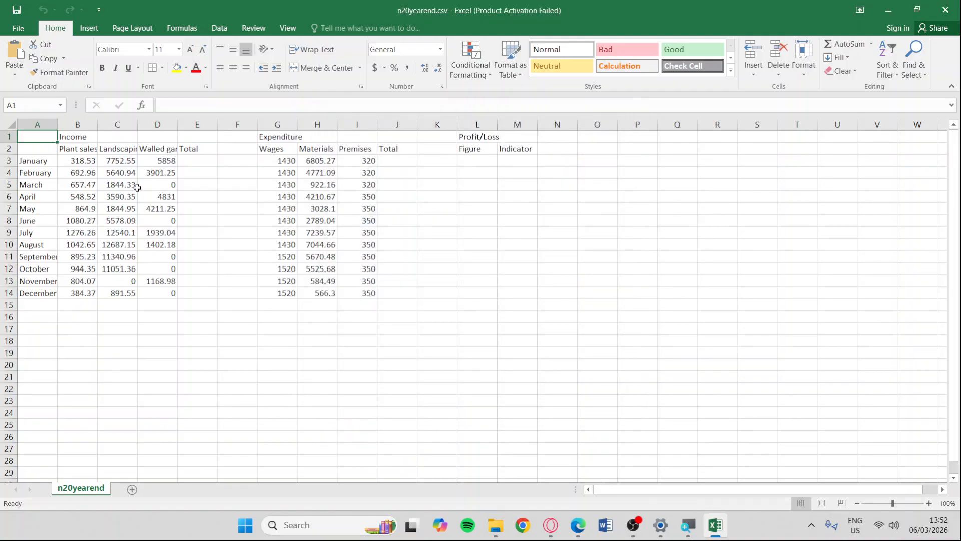
left_click(10, 122)
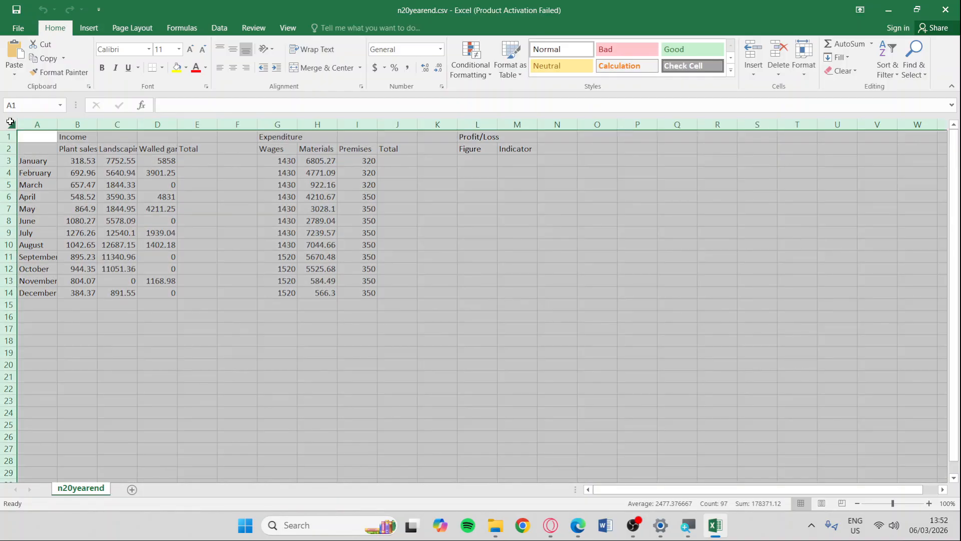
double_click(58, 124)
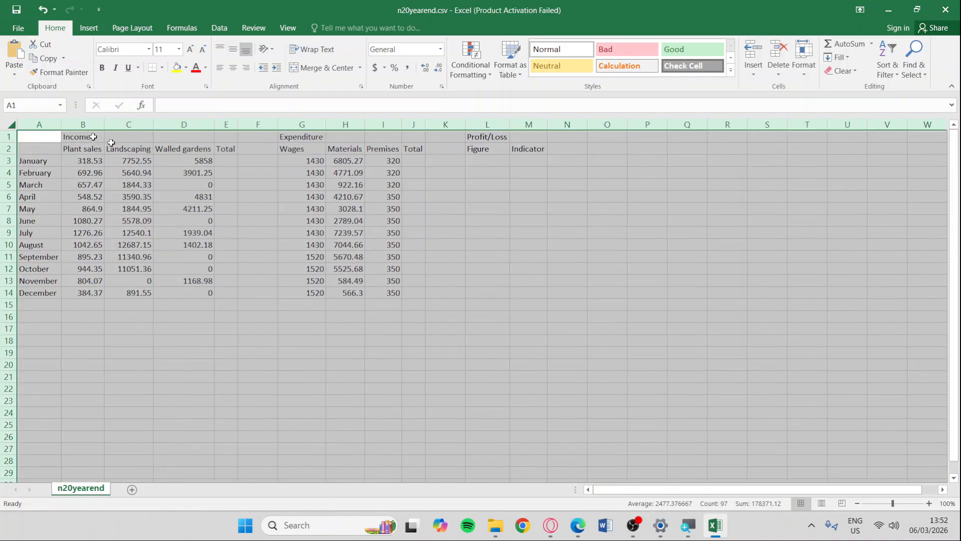
left_click(442, 303)
key("alt+Tab")
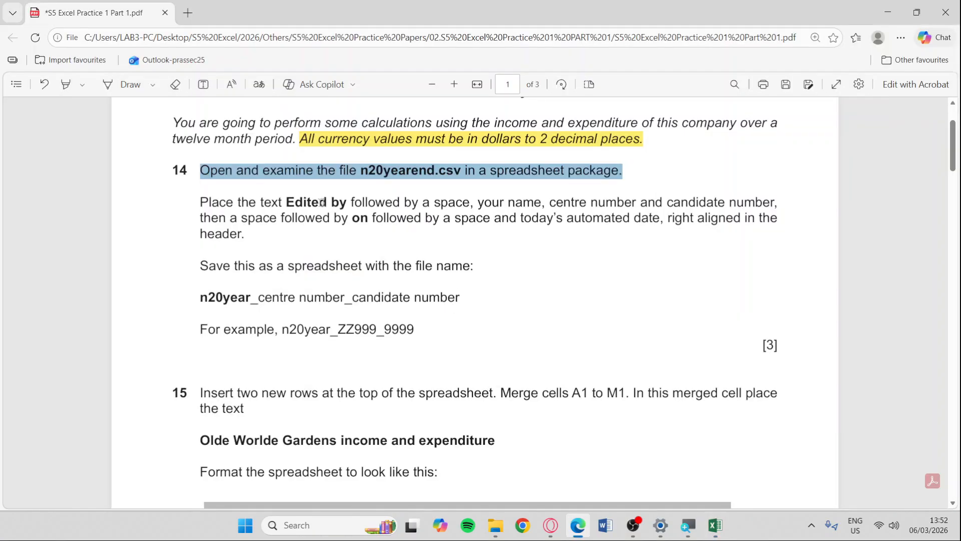
Reread question 14's header rules: 'Edited by', name, numbers and date.
left_click_drag(199, 202, 245, 236)
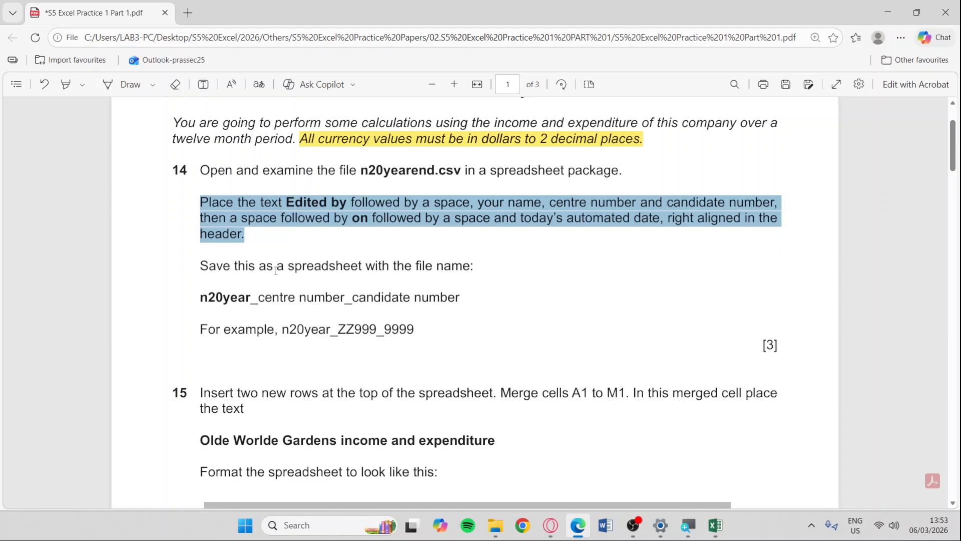
left_click(231, 255)
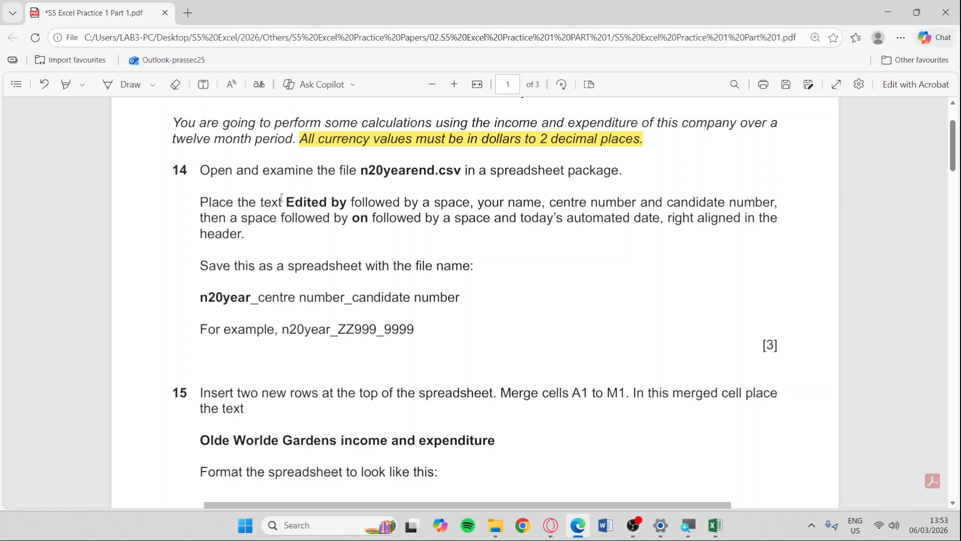
left_click_drag(287, 202, 660, 226)
left_click(429, 256)
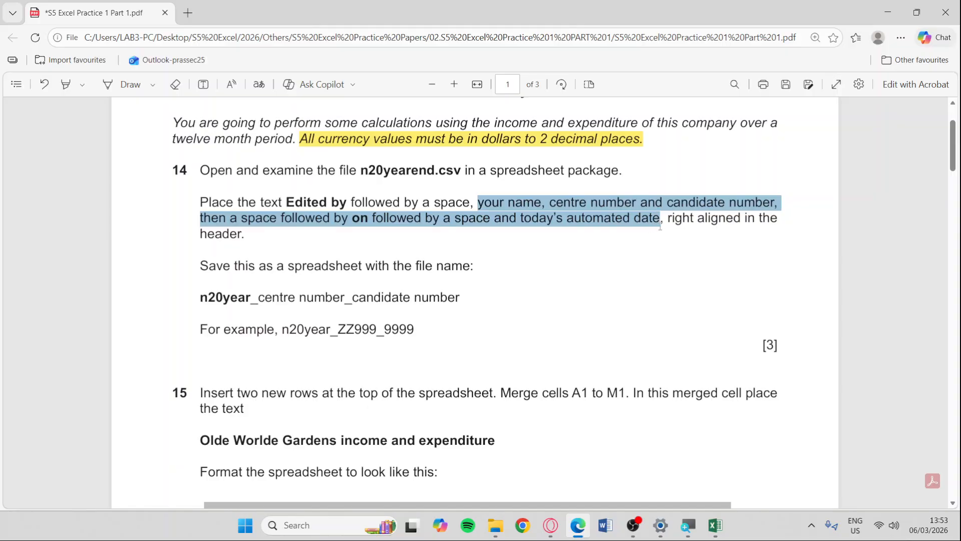
left_click_drag(661, 226, 246, 242)
left_click(651, 229)
key("alt+Tab")
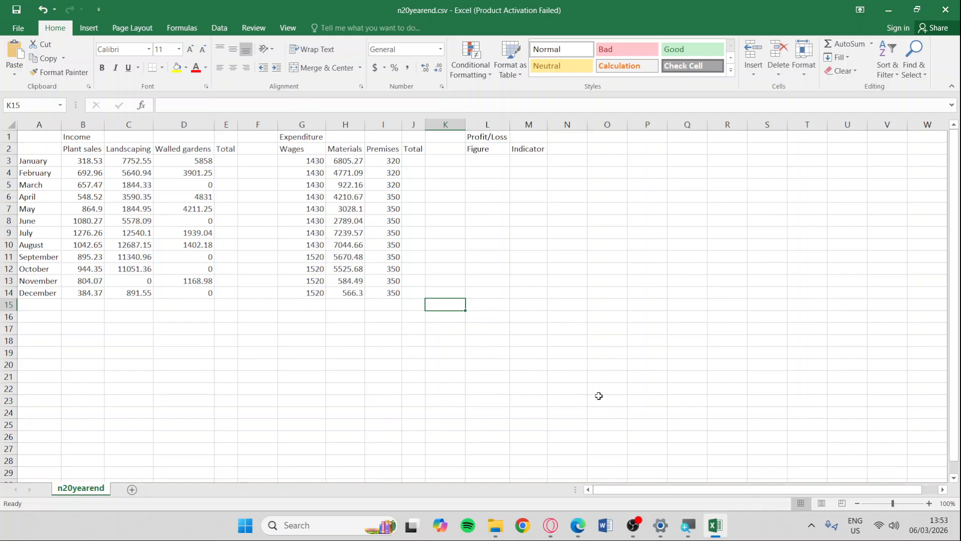
Switch the sheet to Page Layout view and begin editing the right header section.
left_click(55, 149)
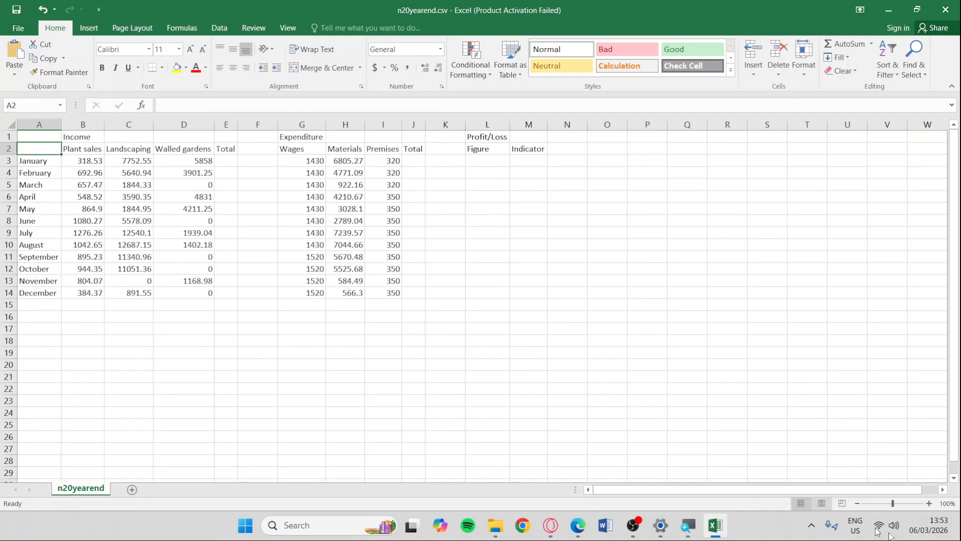
left_click(822, 504)
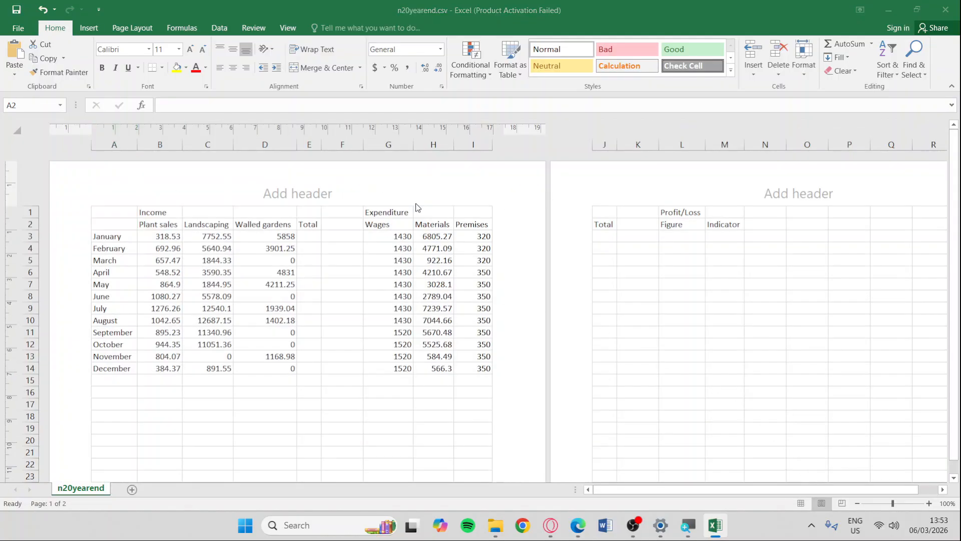
key("alt+Tab")
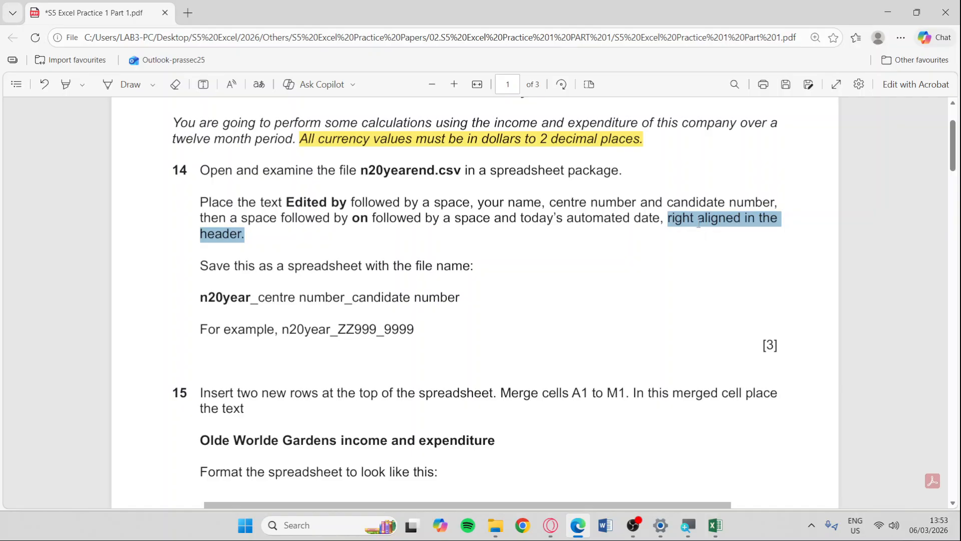
key("alt+Tab")
left_click(407, 189)
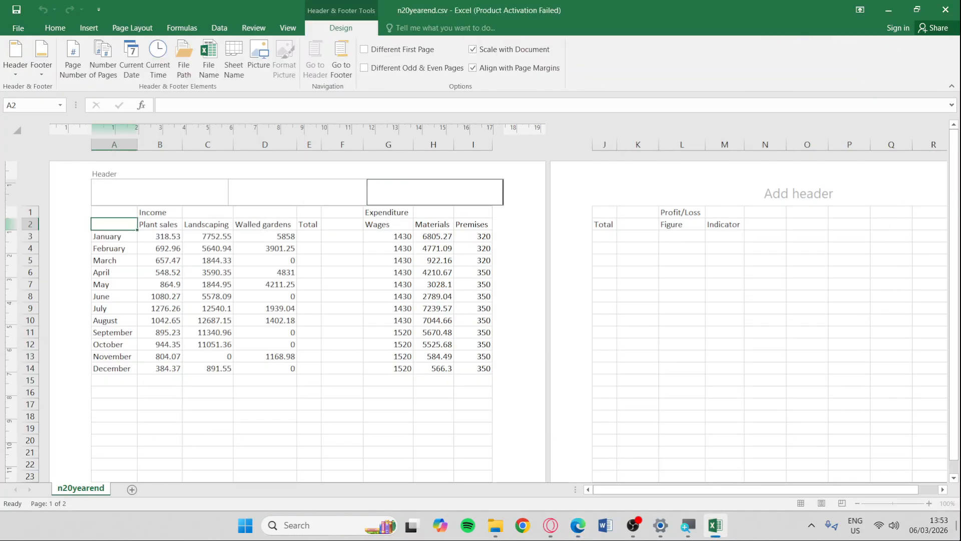
key("alt+Tab")
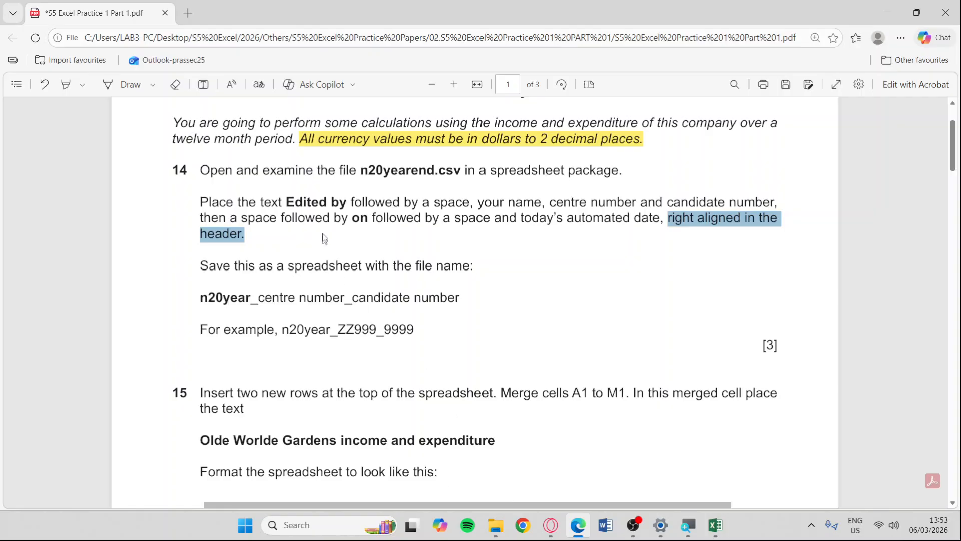
Type 'Edited by' followed by the candidate's name, centre and candidate numbers in the right header.
key("alt+Tab")
type("Edited by")
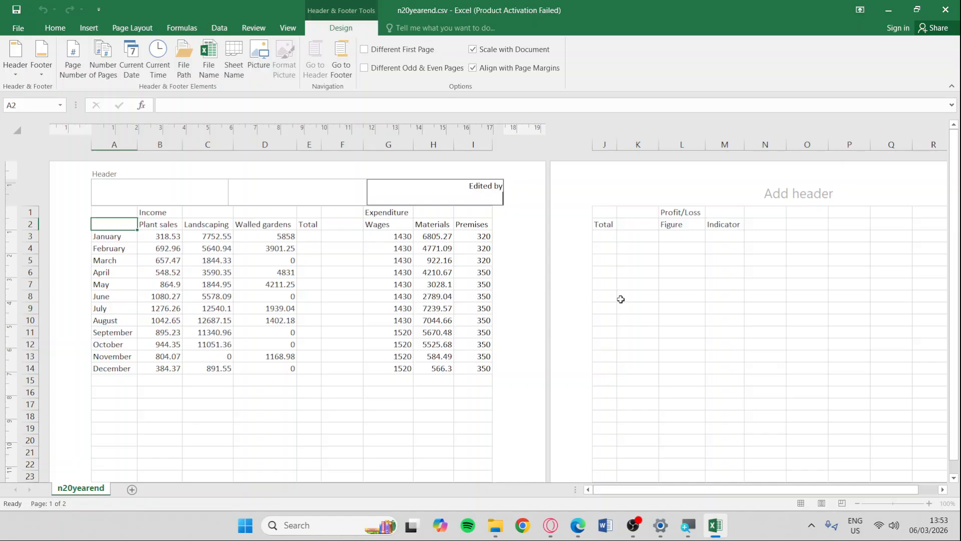
key("alt+Tab")
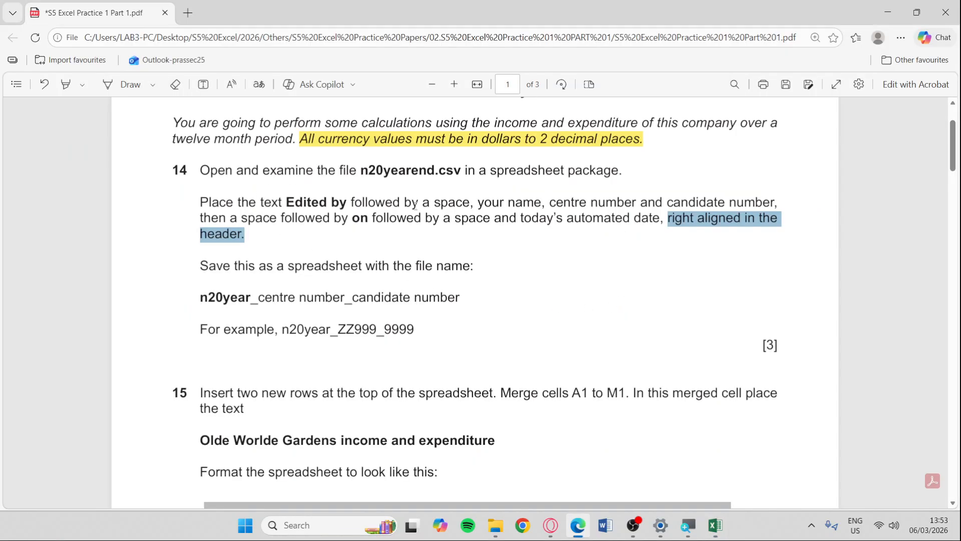
key("alt+Tab")
key("BackSpace")
type("y")
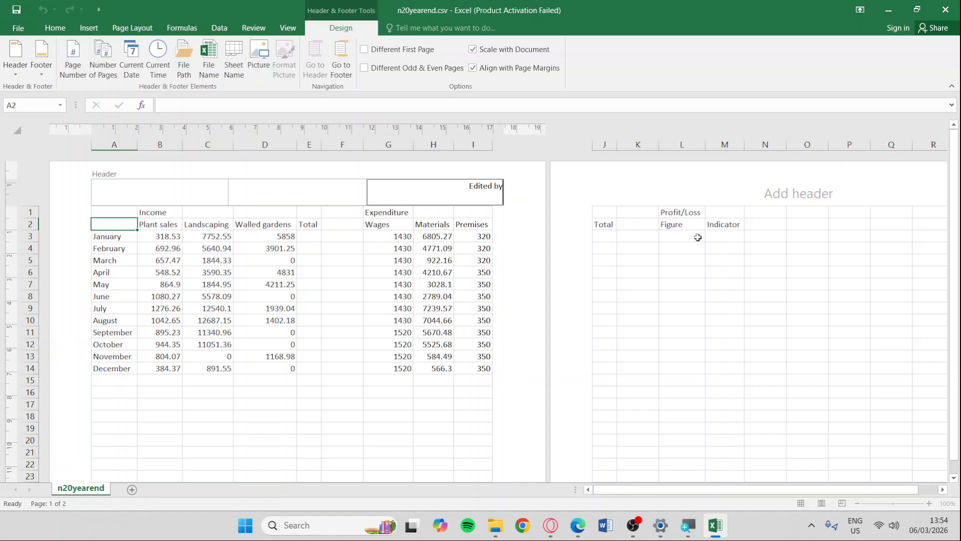
key("alt+Tab")
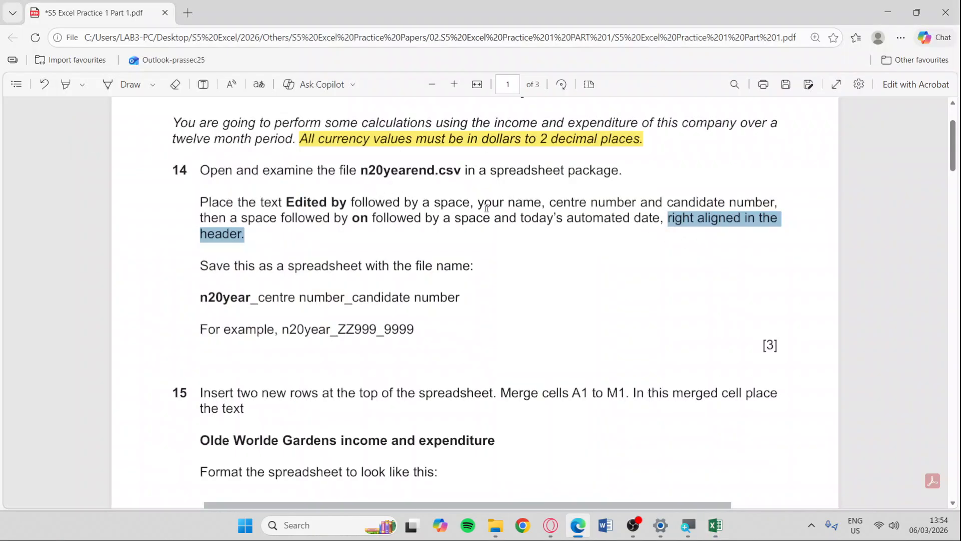
left_click_drag(478, 202, 776, 200)
key("alt+Tab")
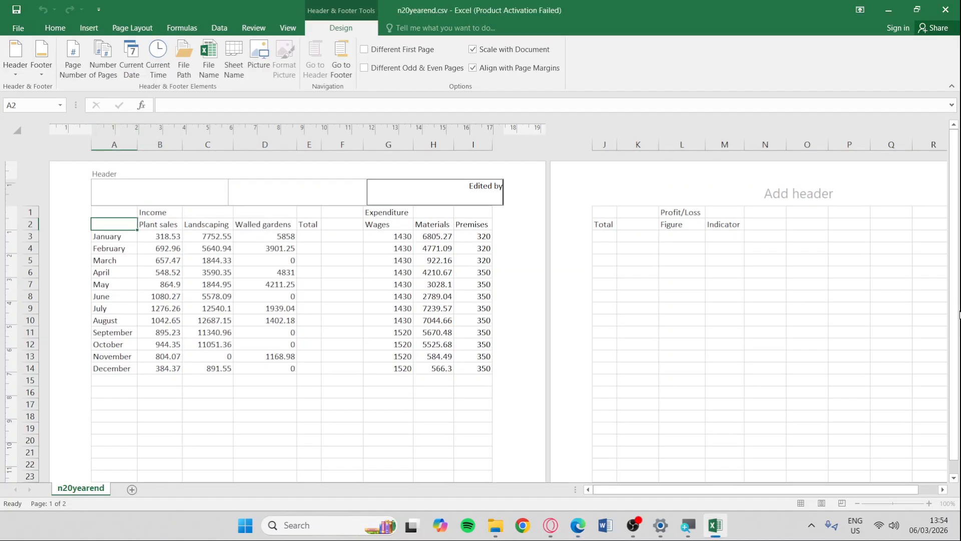
type("Name Surname, SC519")
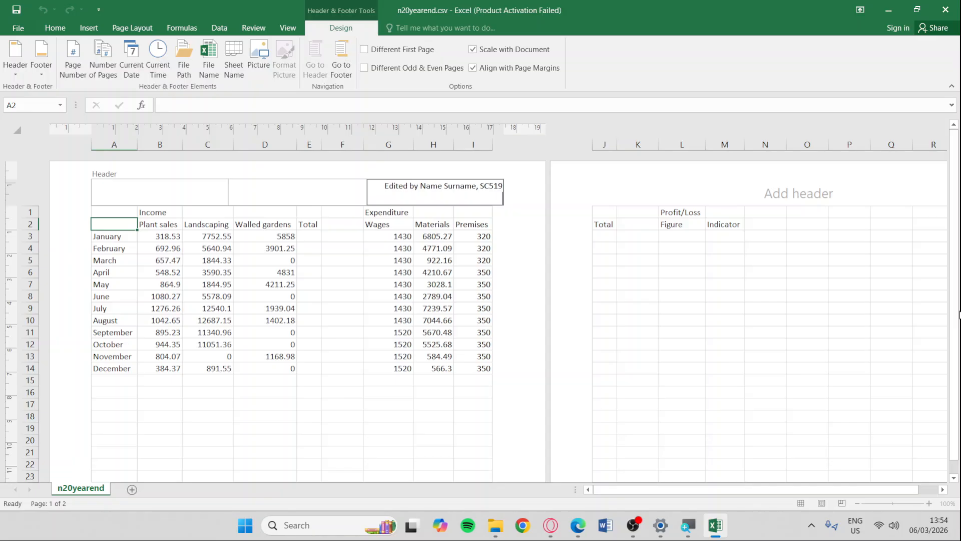
type(", 2026")
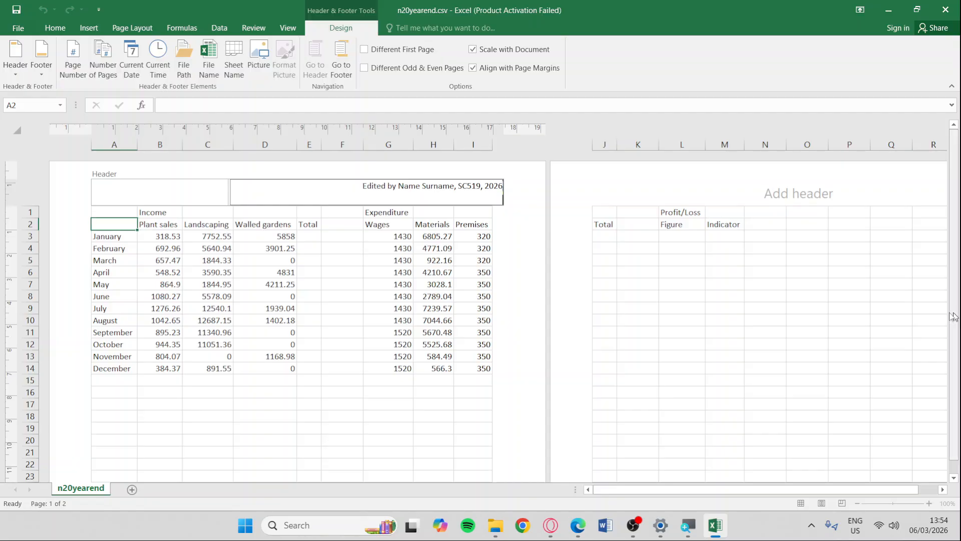
Add 'on' and the automatic Current Date to the header, then finish editing.
key("alt+Tab")
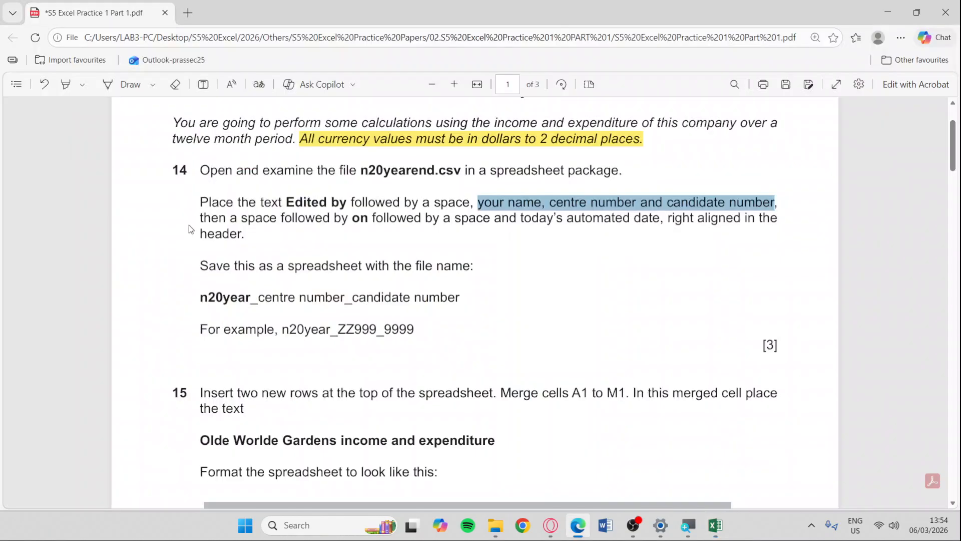
left_click_drag(202, 219, 276, 219)
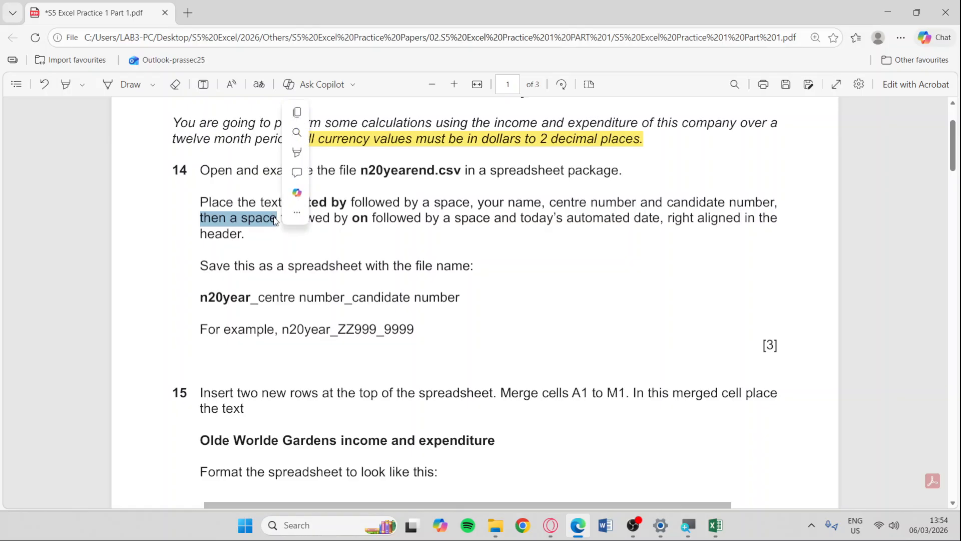
key("alt+Tab")
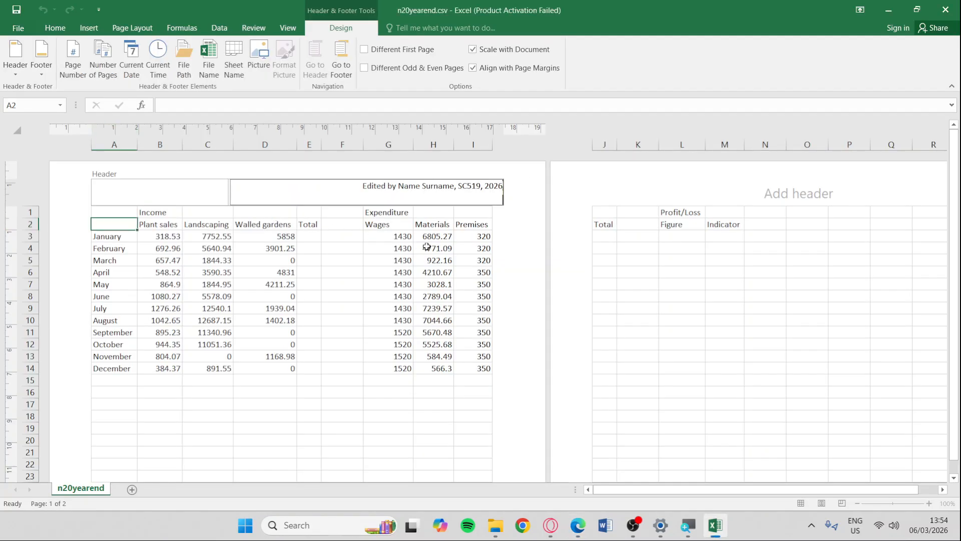
key("alt+Tab")
double_click(359, 219)
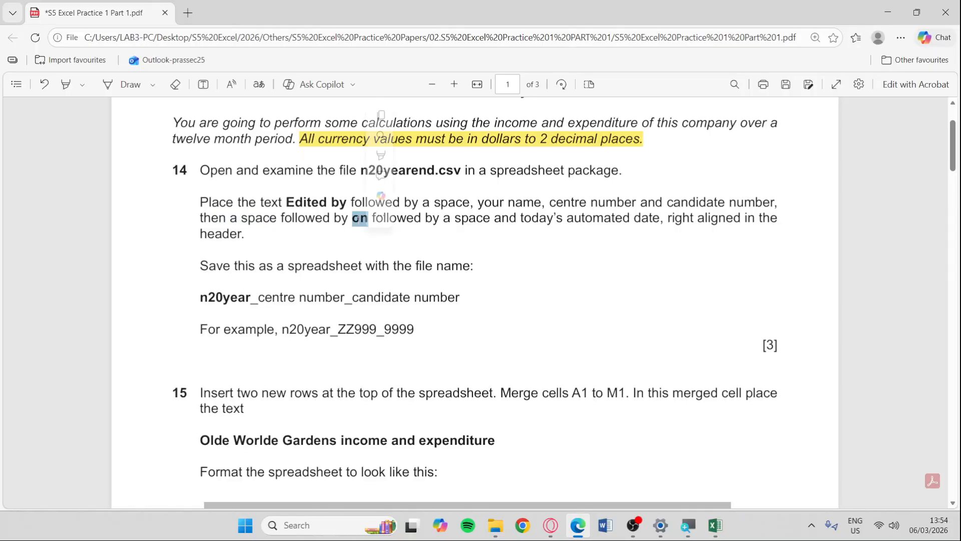
key("alt+Tab")
type("on")
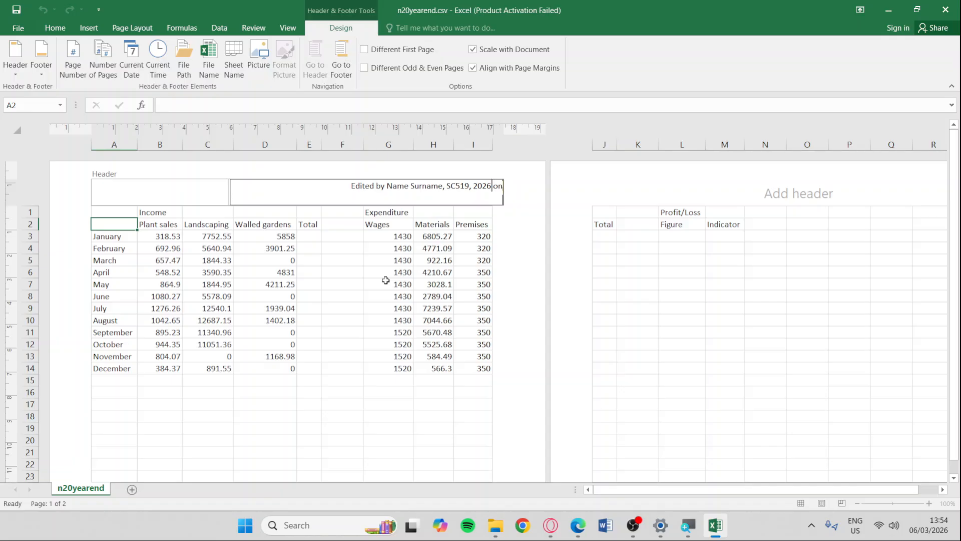
key("alt+Tab")
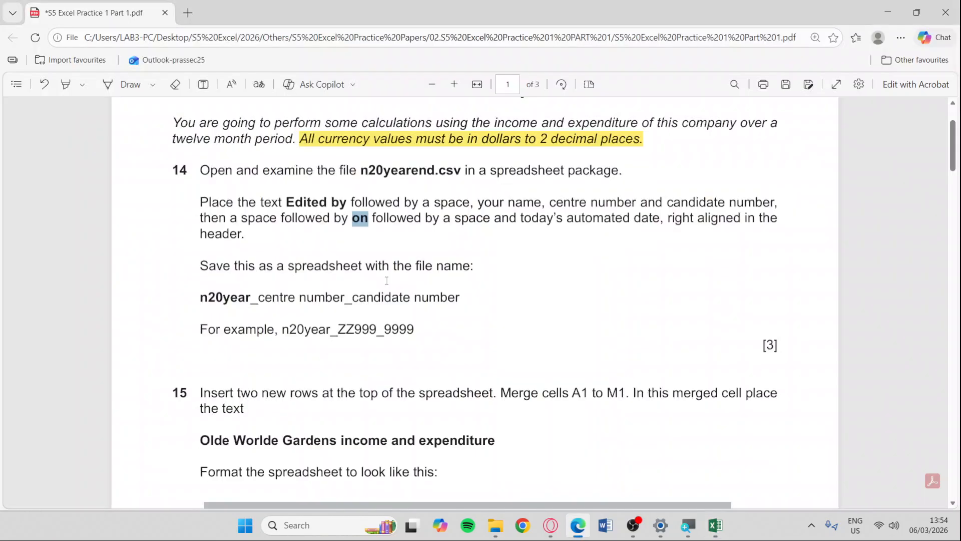
key("alt+Tab")
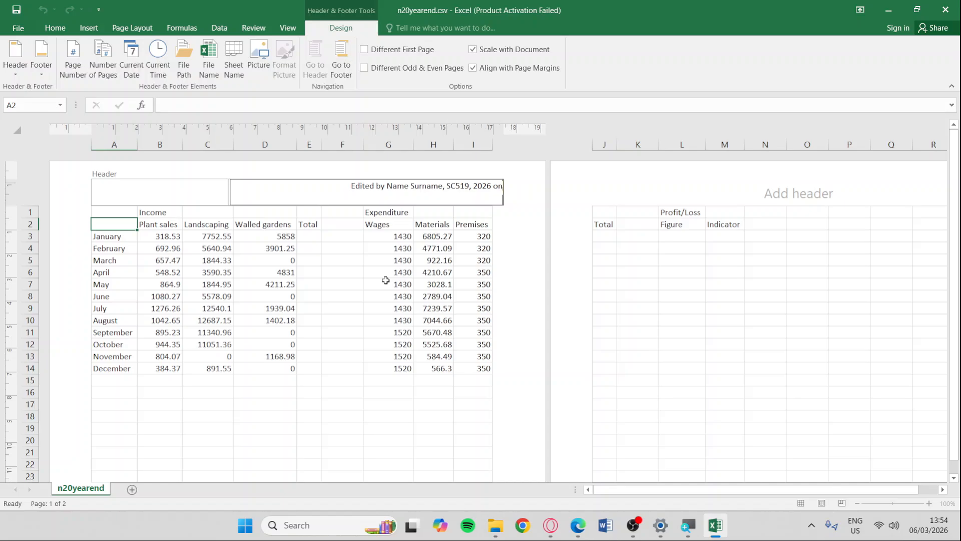
left_click(134, 56)
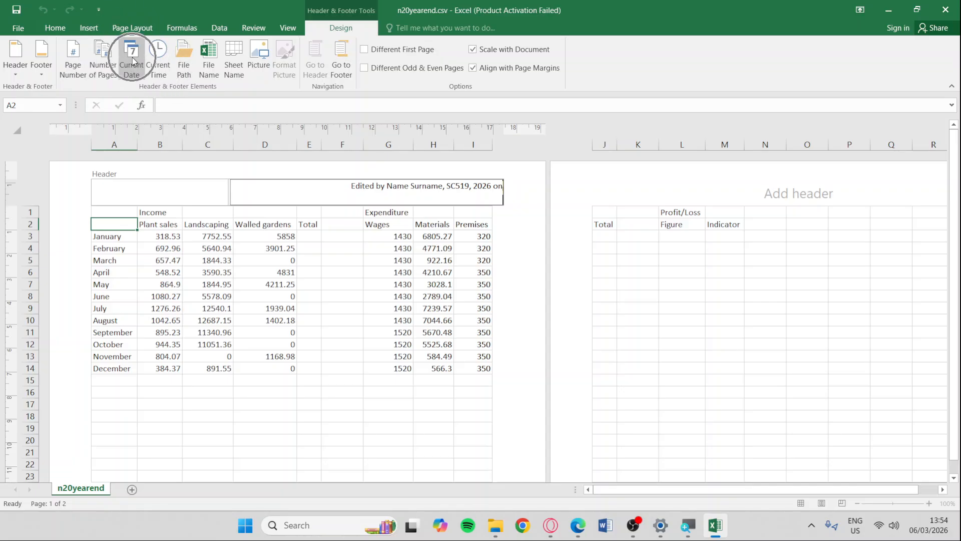
left_click(136, 54)
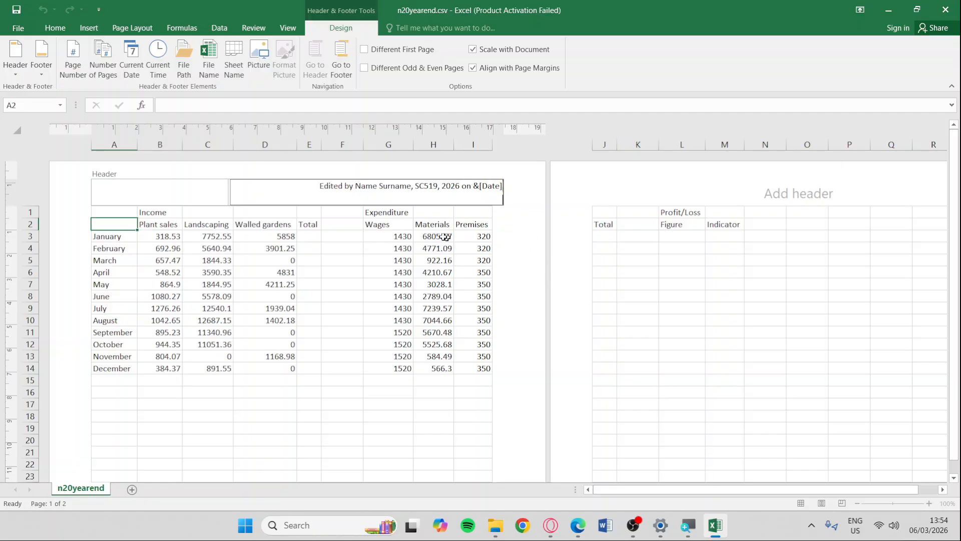
left_click(354, 214)
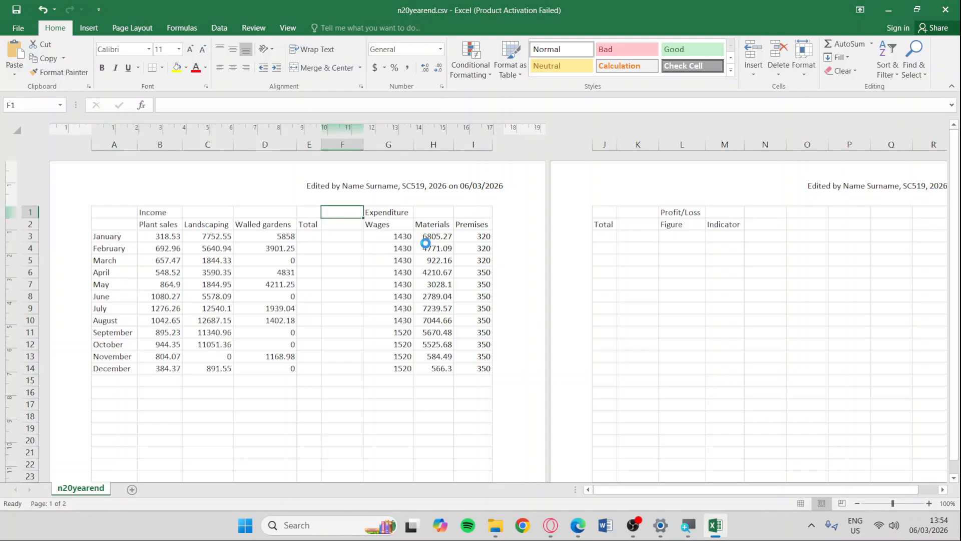
scroll(426, 244, "up", 2)
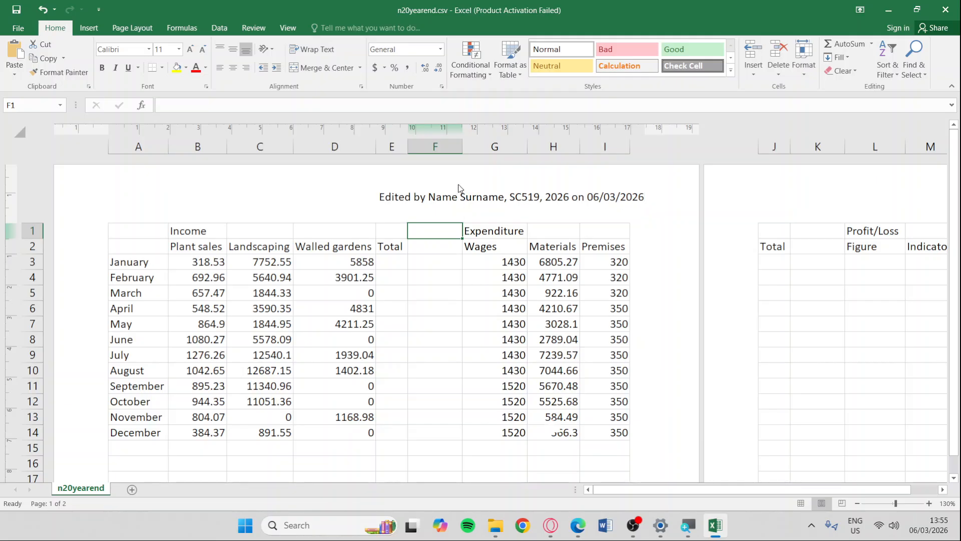
key("alt+Tab")
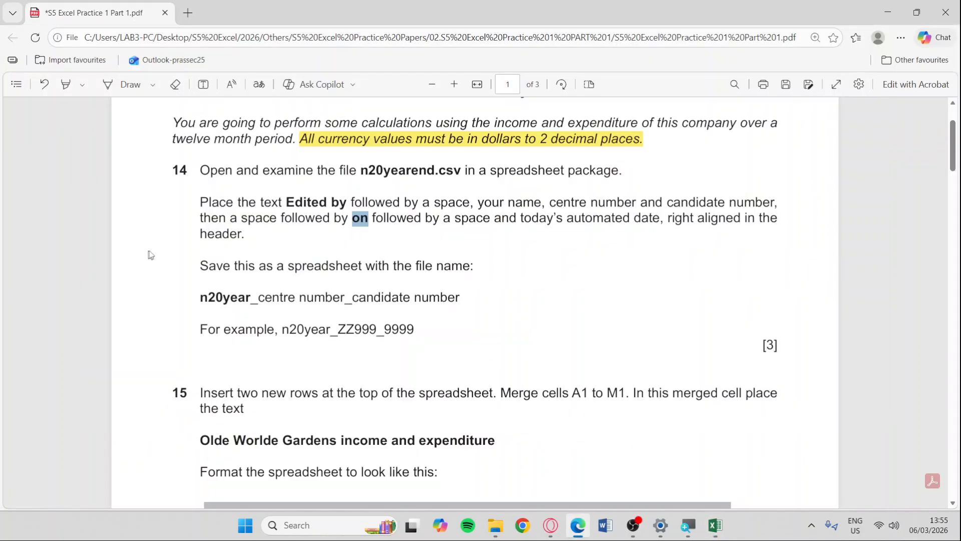
Return to Normal view and start Save As in the current folder.
left_click_drag(200, 267, 470, 267)
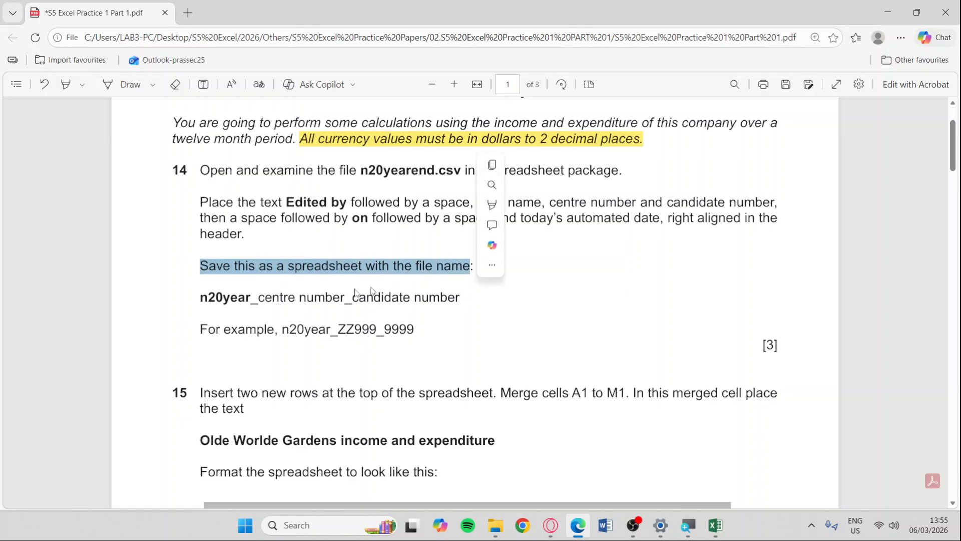
left_click_drag(201, 300, 462, 303)
left_click_drag(203, 331, 424, 331)
right_click(423, 331)
key("Escape")
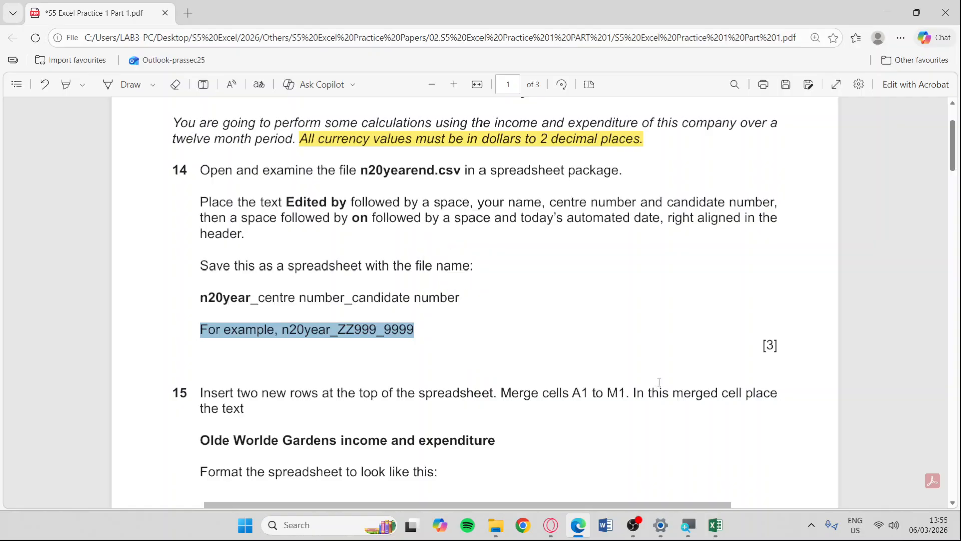
key("alt+Tab")
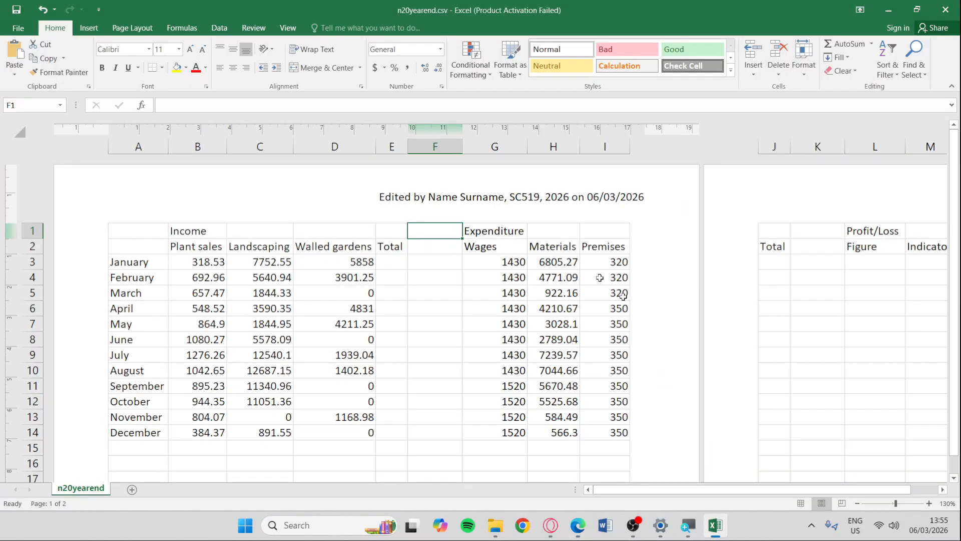
left_click(801, 504)
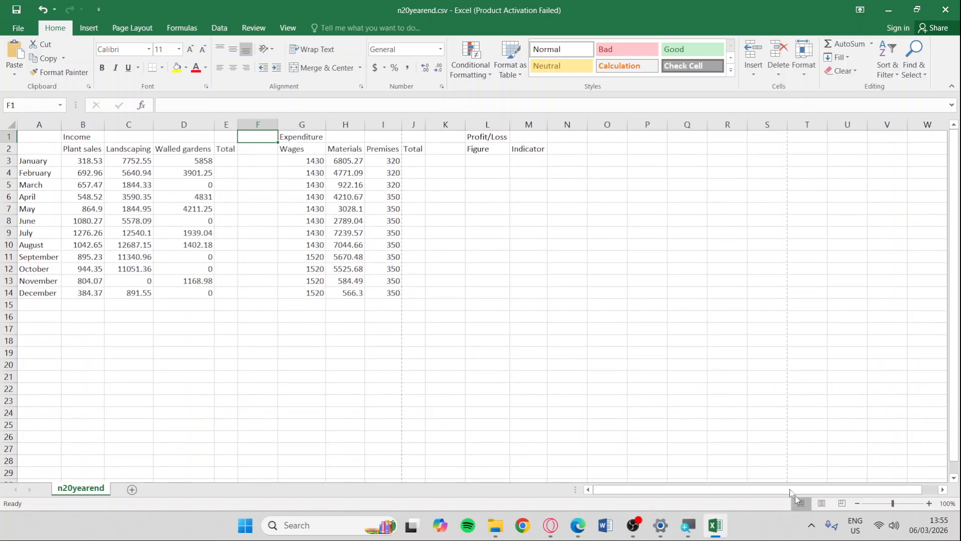
left_click(19, 28)
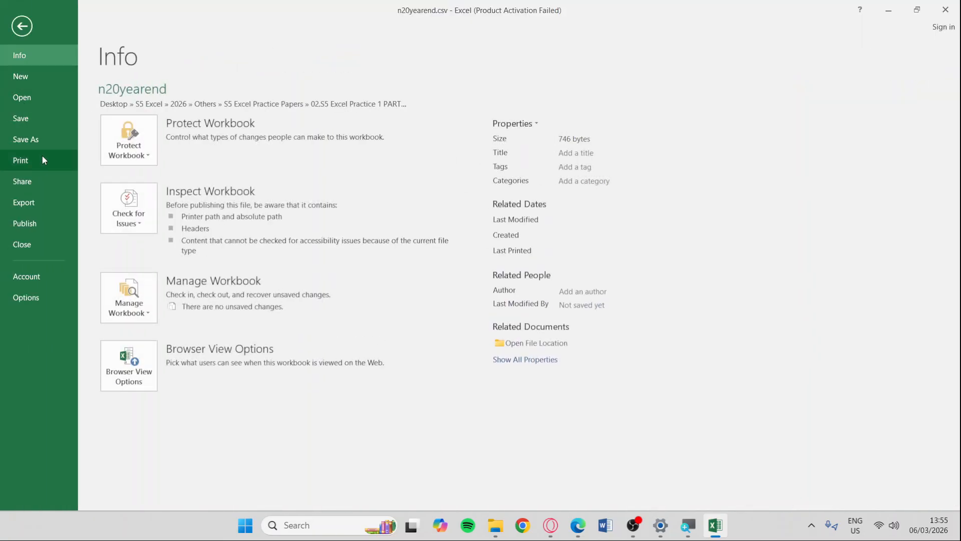
left_click(55, 139)
left_click(369, 127)
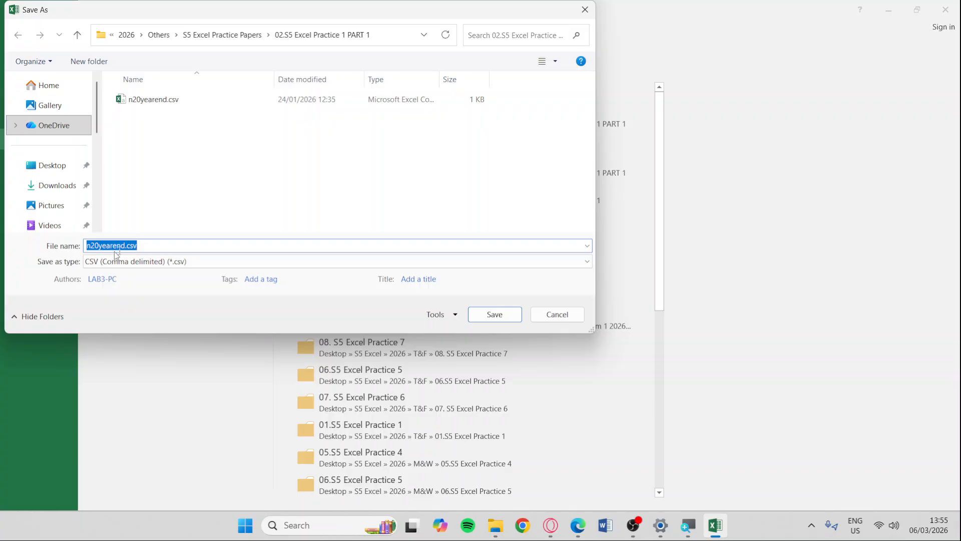
Rename the file to n20year_ followed by the centre and candidate numbers.
key("alt+Tab")
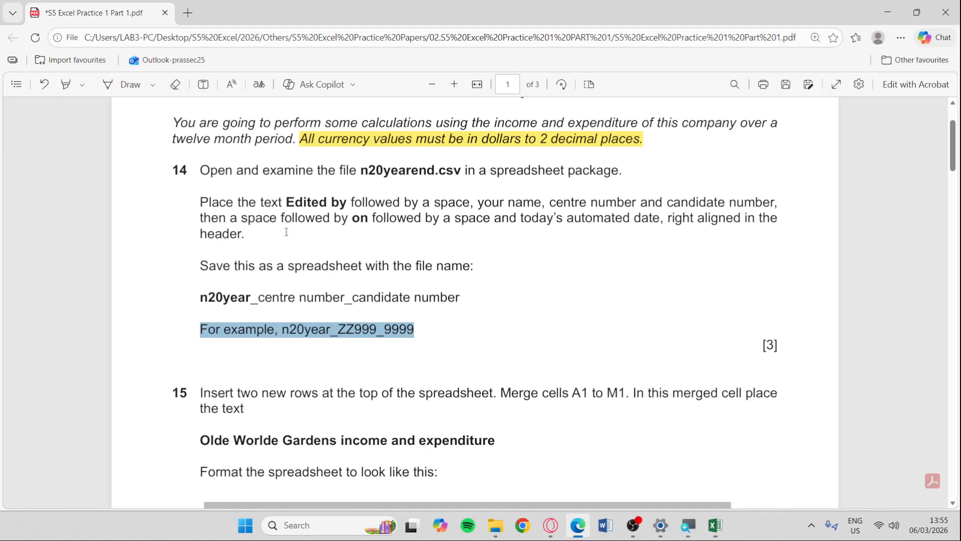
left_click_drag(201, 297, 248, 299)
key("alt+Tab")
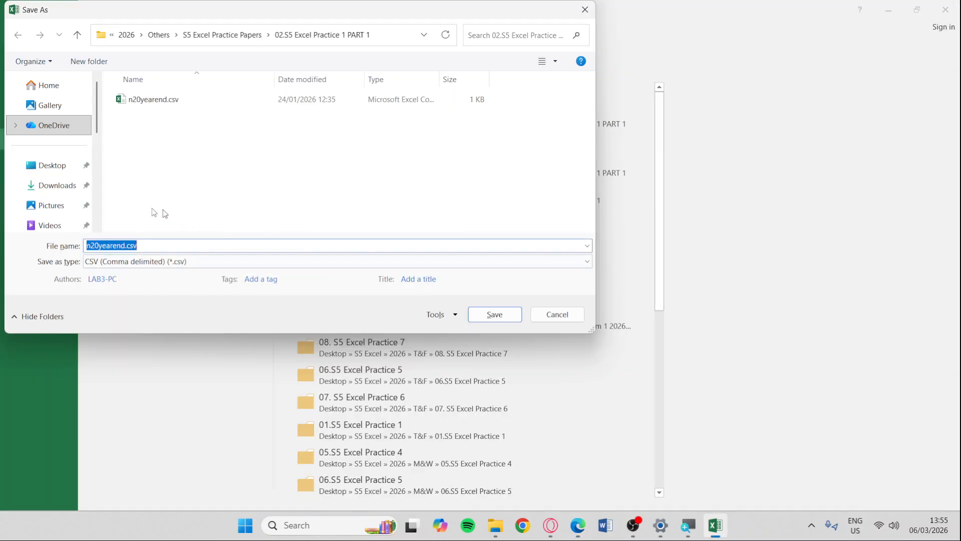
left_click(112, 245)
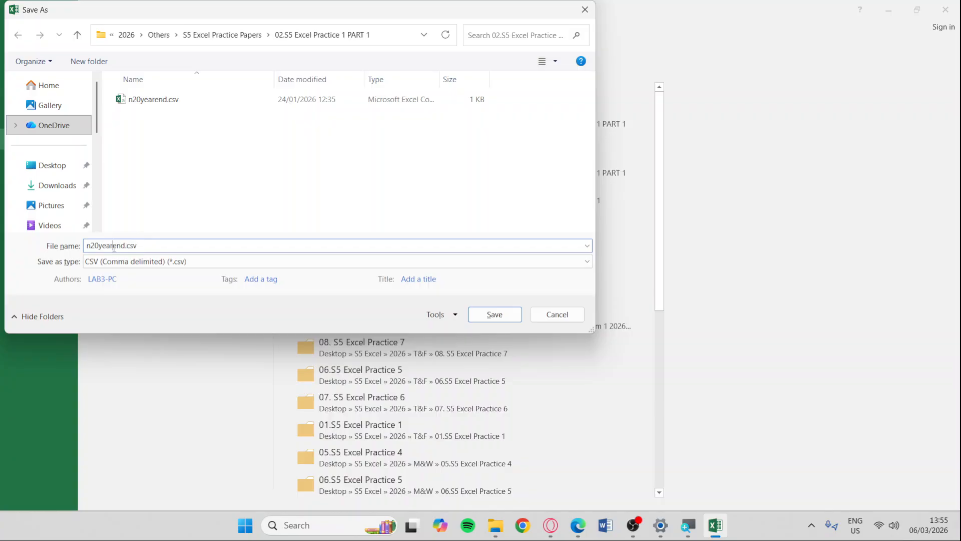
left_click_drag(145, 246, 119, 246)
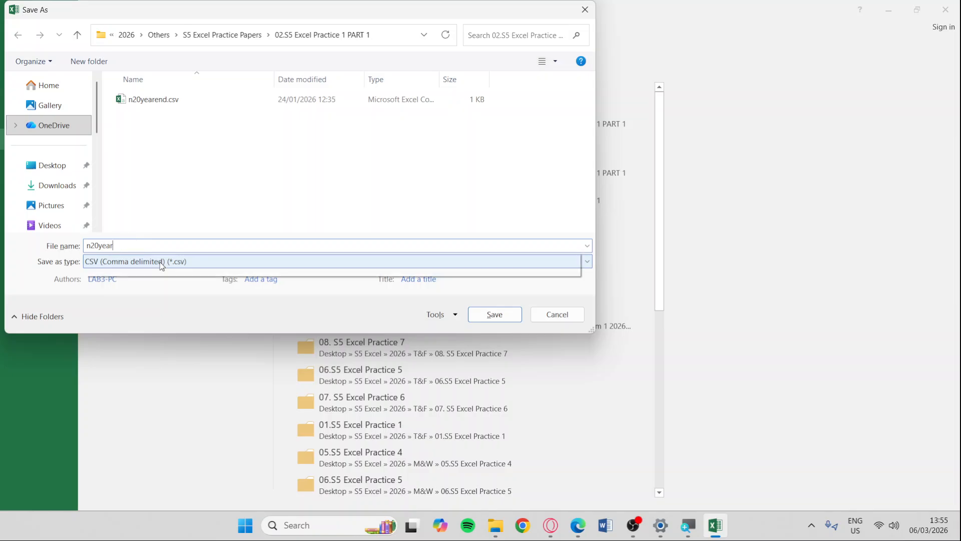
key("BackSpace")
key("alt+Tab")
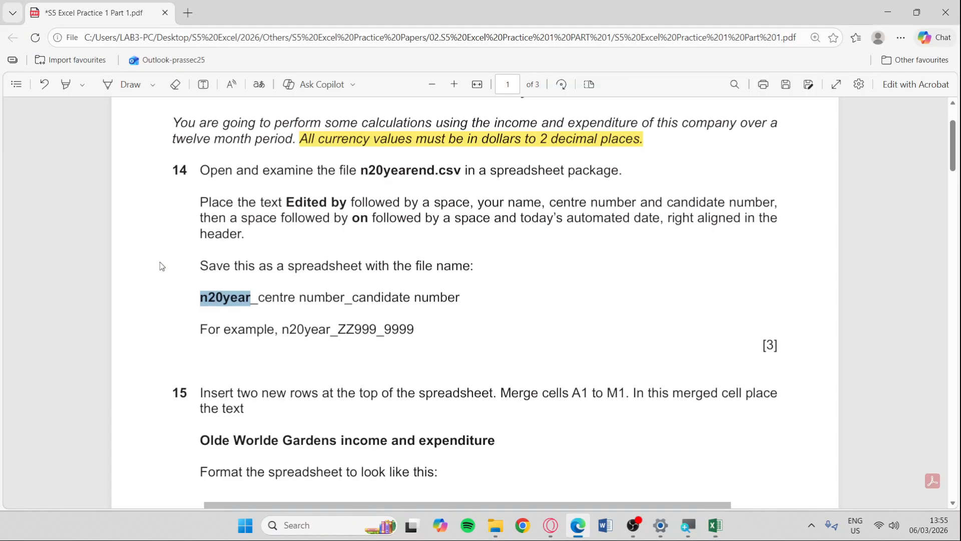
key("alt+Tab")
left_click(134, 242)
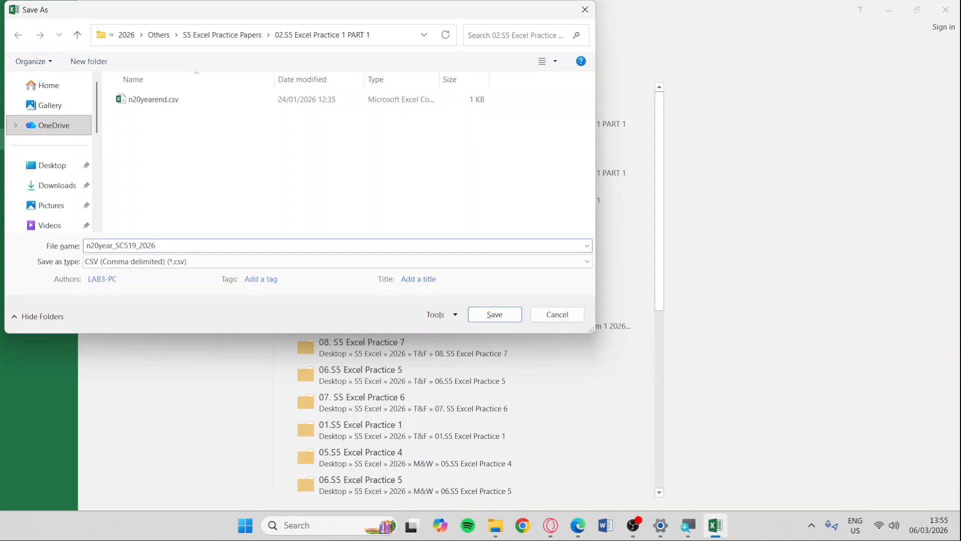
Save it as an Excel Workbook (*.xlsx).
key("alt+Tab")
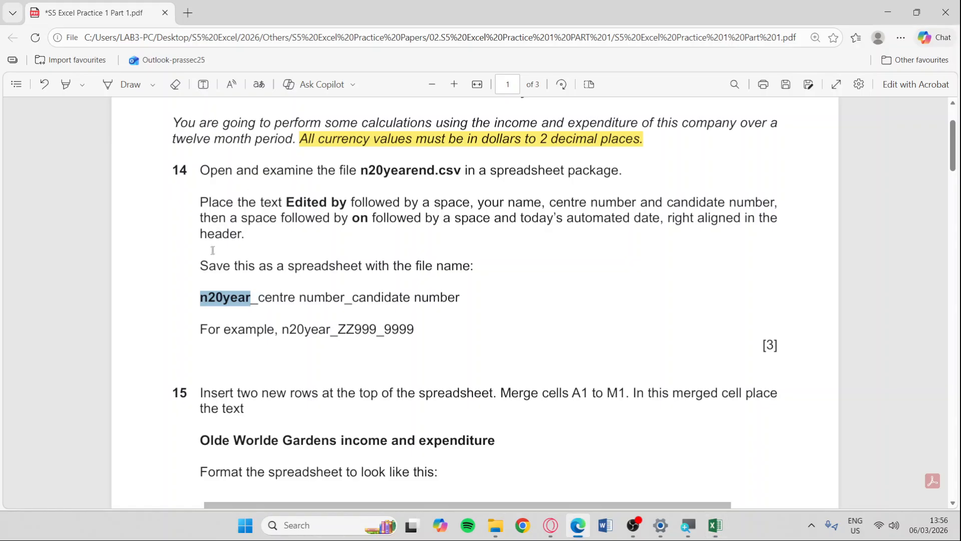
left_click(204, 264)
left_click_drag(204, 264, 361, 263)
key("alt+Tab")
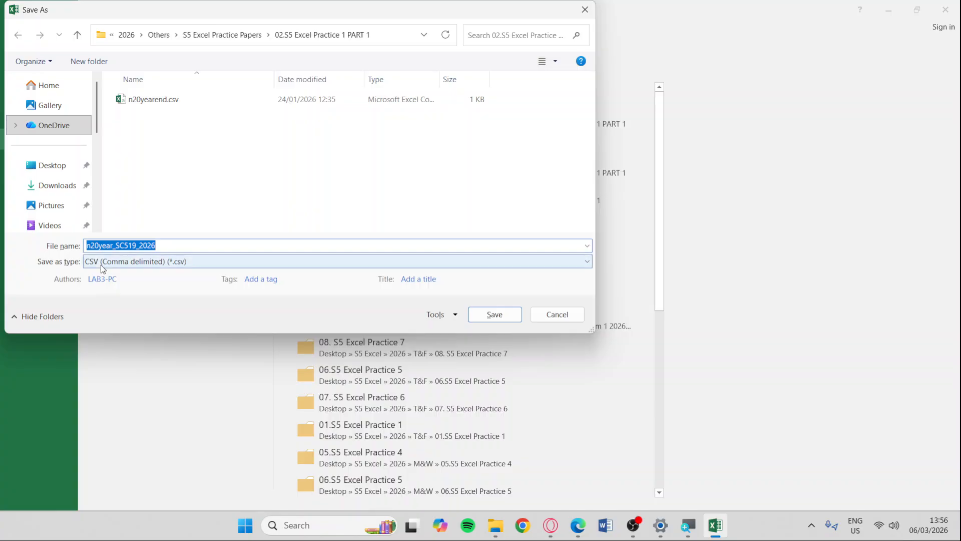
left_click(102, 262)
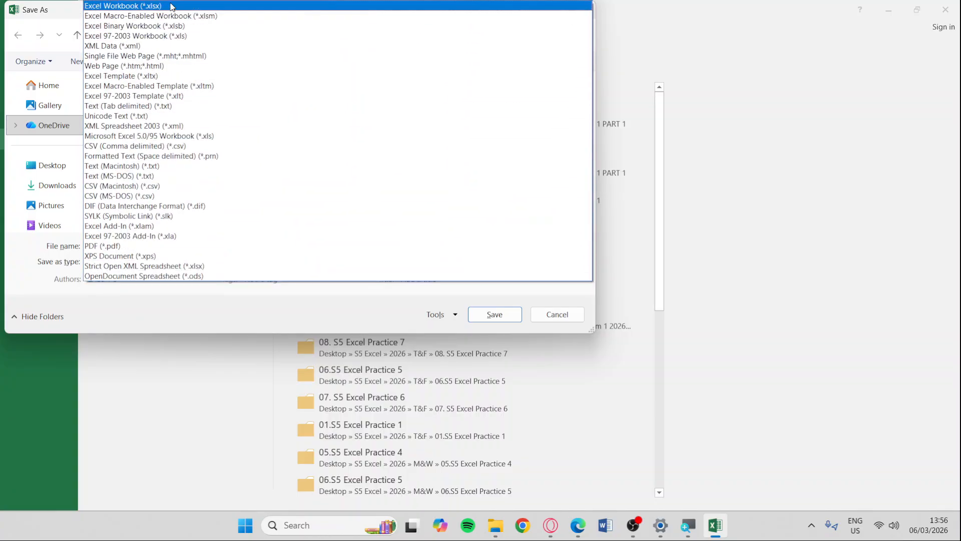
left_click(171, 5)
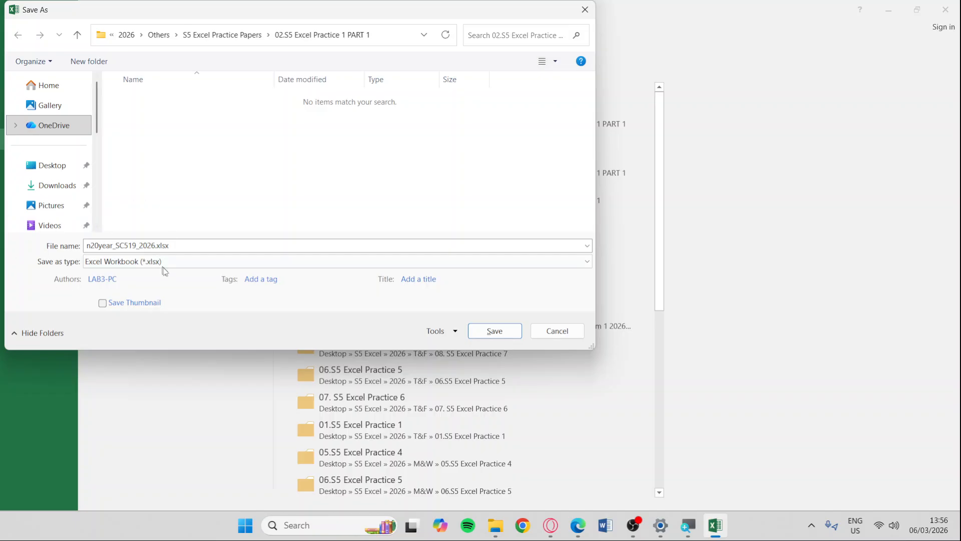
left_click(483, 331)
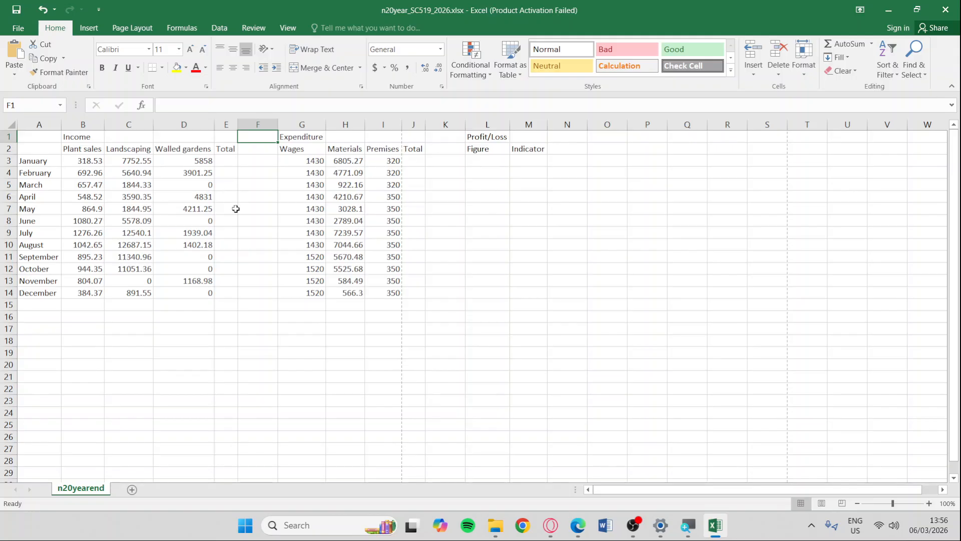
key("alt+Tab")
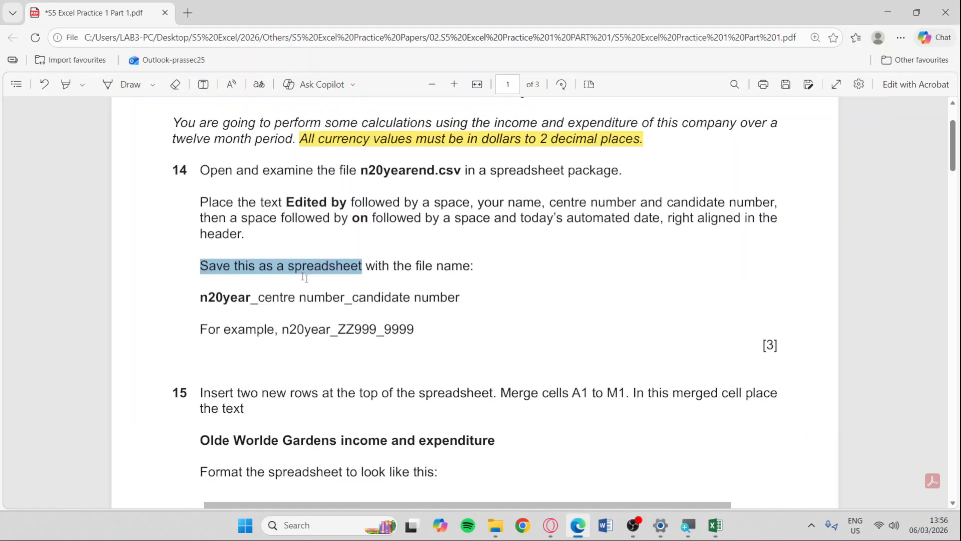
Insert two blank rows above the data at the top of the worksheet.
scroll(301, 275, "down", 4)
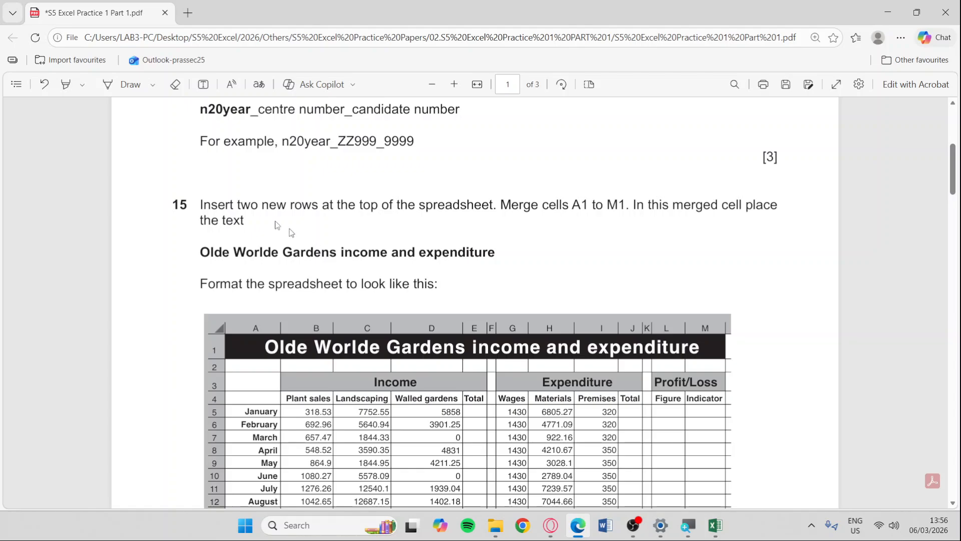
left_click_drag(199, 204, 497, 207)
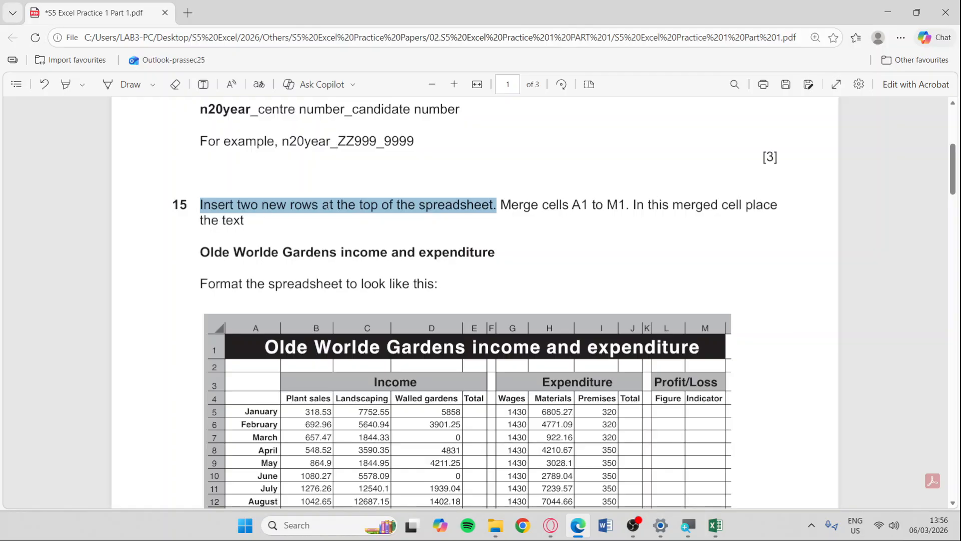
key("alt+Tab")
left_click_drag(50, 125, 84, 124)
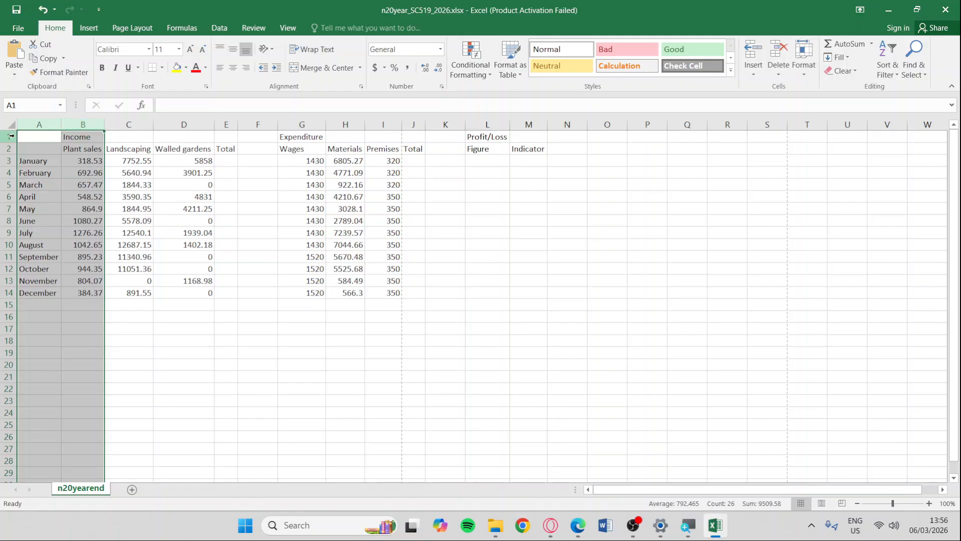
left_click_drag(9, 136, 10, 148)
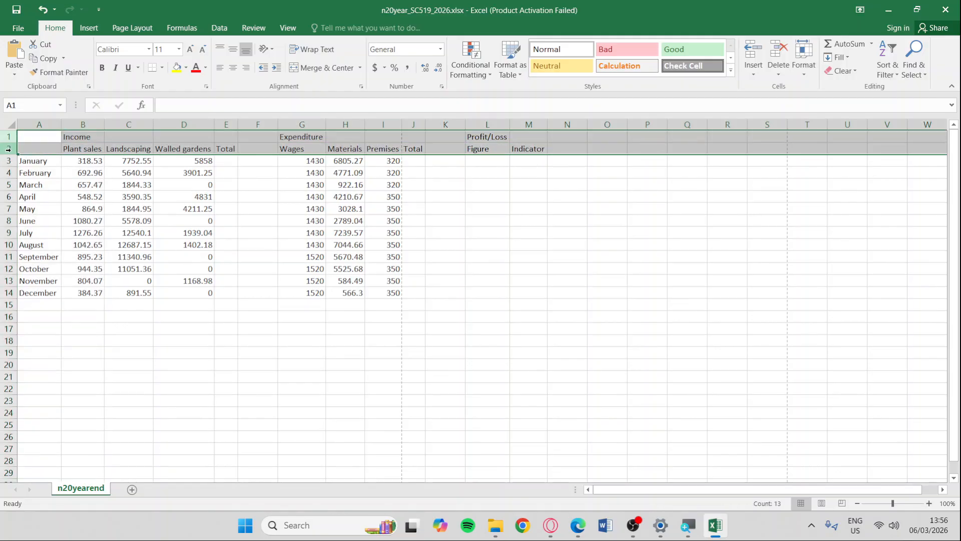
right_click(6, 136)
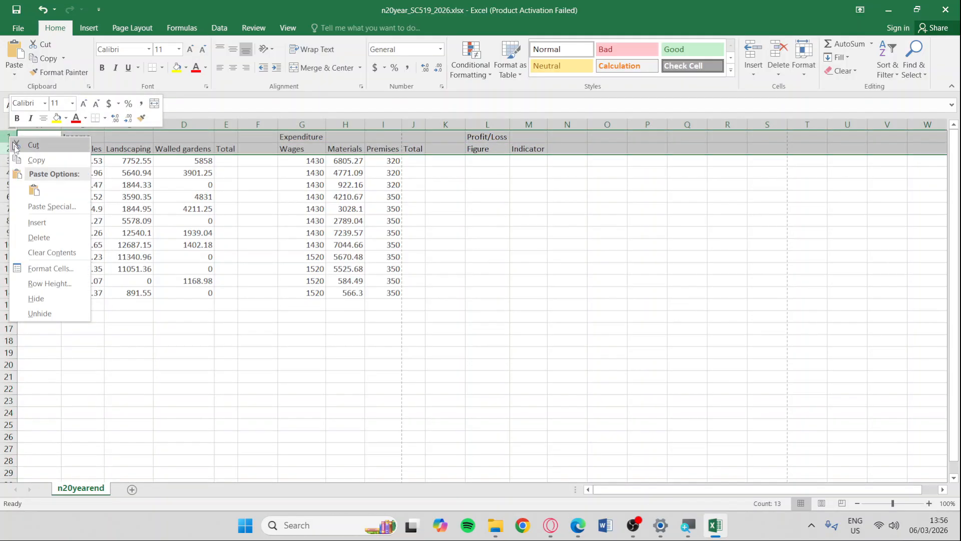
left_click(60, 223)
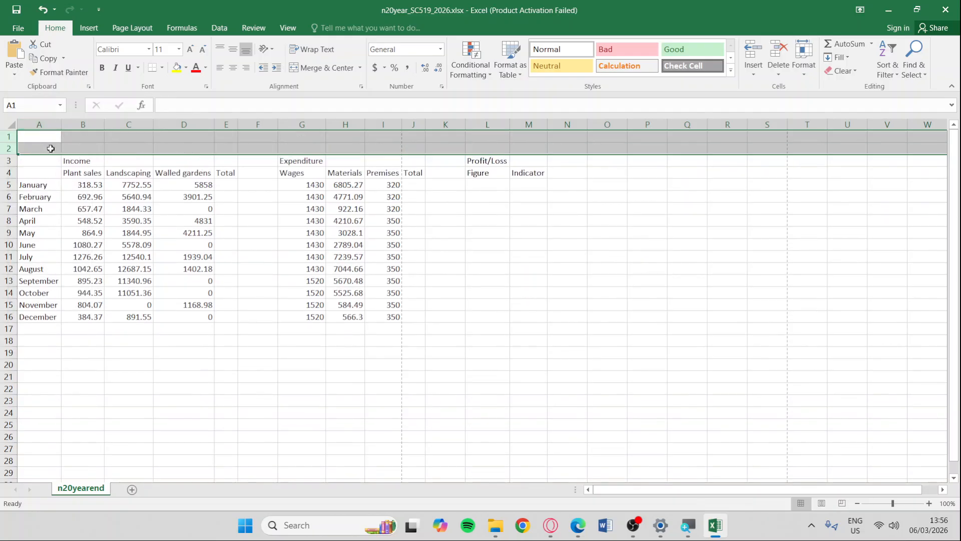
Select cells A1 to M1 ready for merging.
key("alt+Tab")
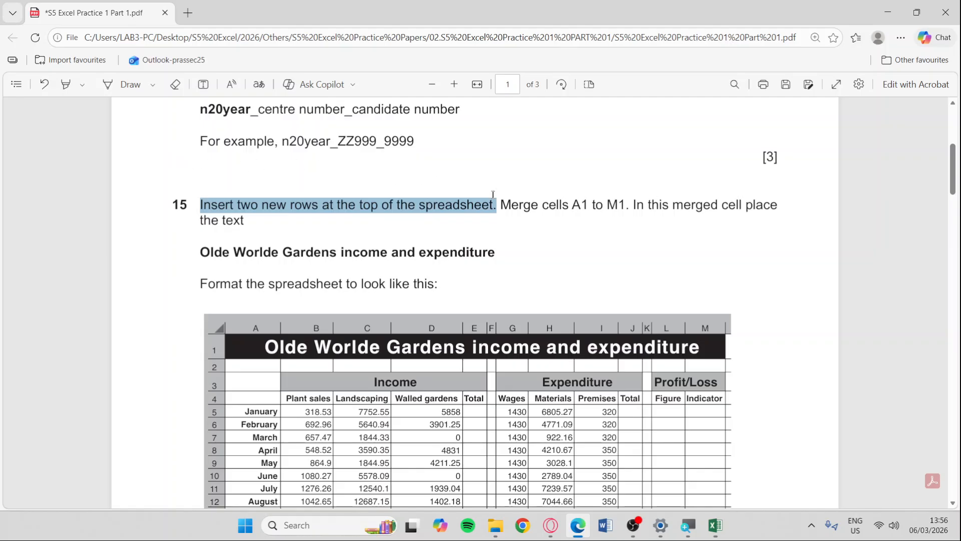
left_click_drag(499, 204, 626, 205)
key("alt+Tab")
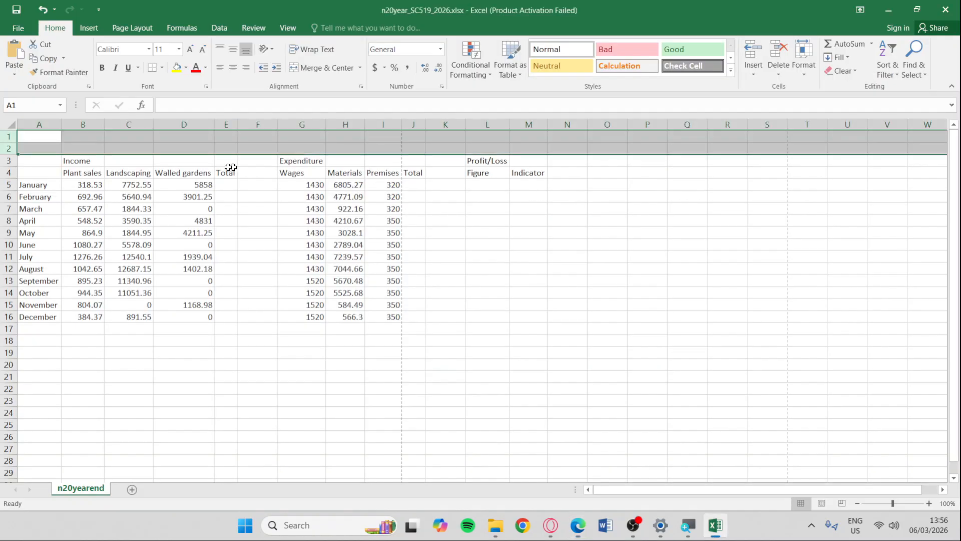
left_click_drag(25, 133, 535, 135)
Merge A1 to M1 into one centred cell and check the required title wording.
left_click(320, 68)
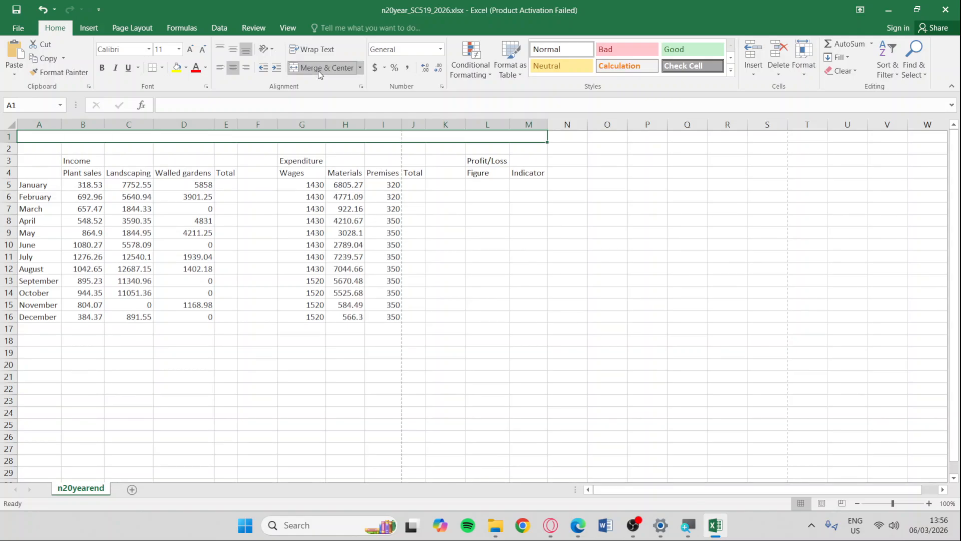
key("alt+Tab")
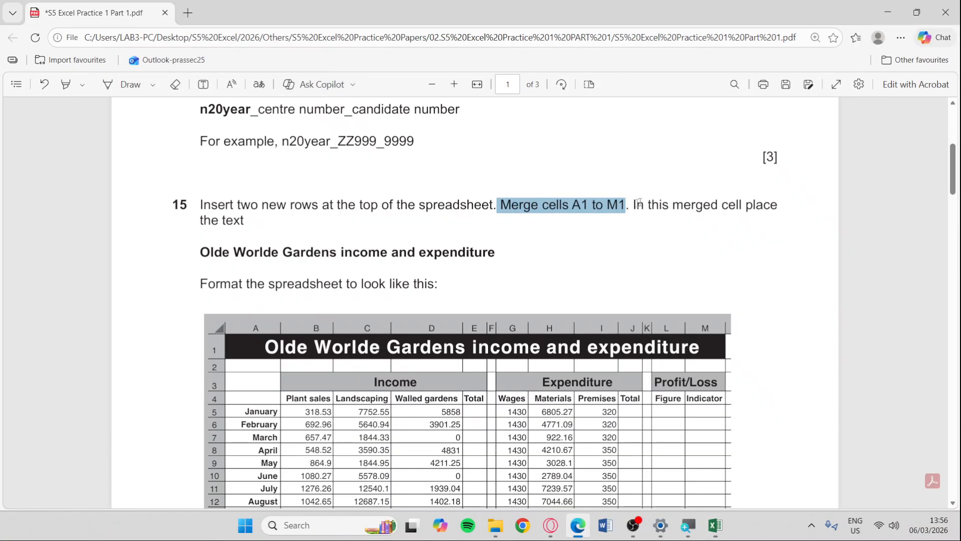
left_click_drag(632, 205, 253, 220)
left_click_drag(200, 252, 502, 253)
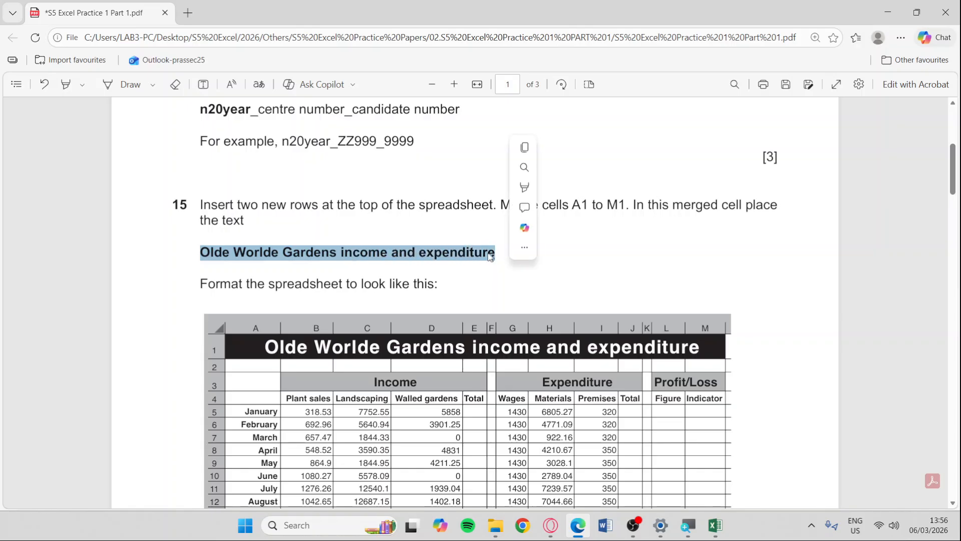
key("alt+Tab")
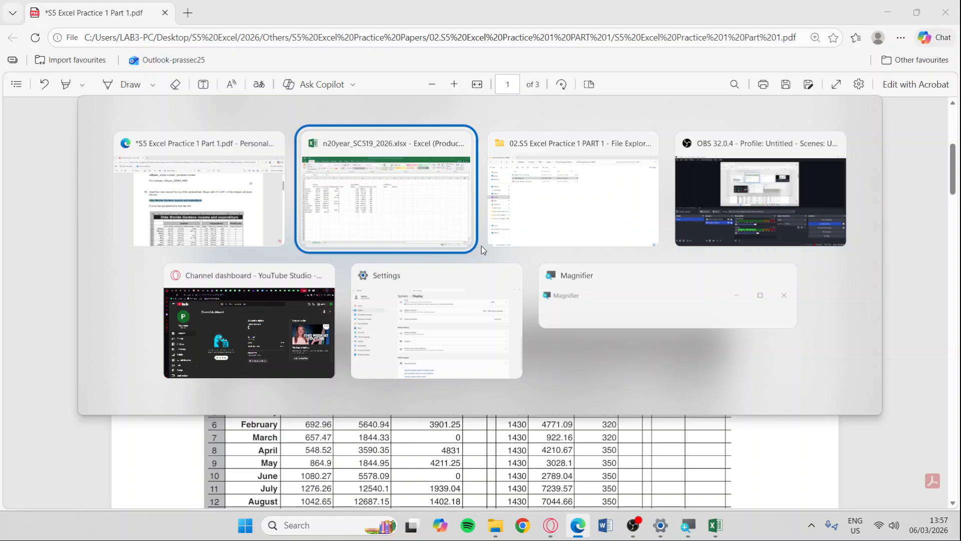
left_click(475, 248)
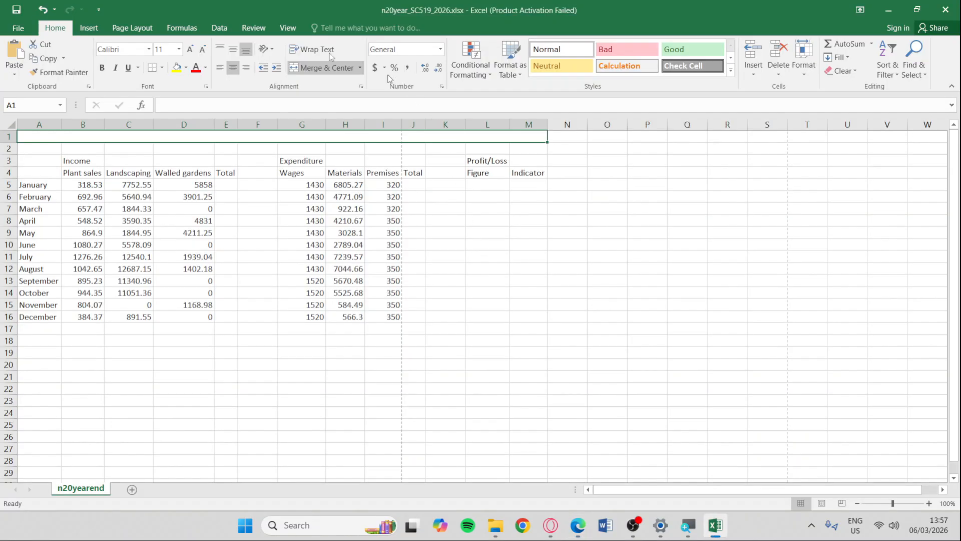
Enter 'Olde Worlde Gardens income and expenditure' in merged cell A1.
double_click(245, 139)
type("O")
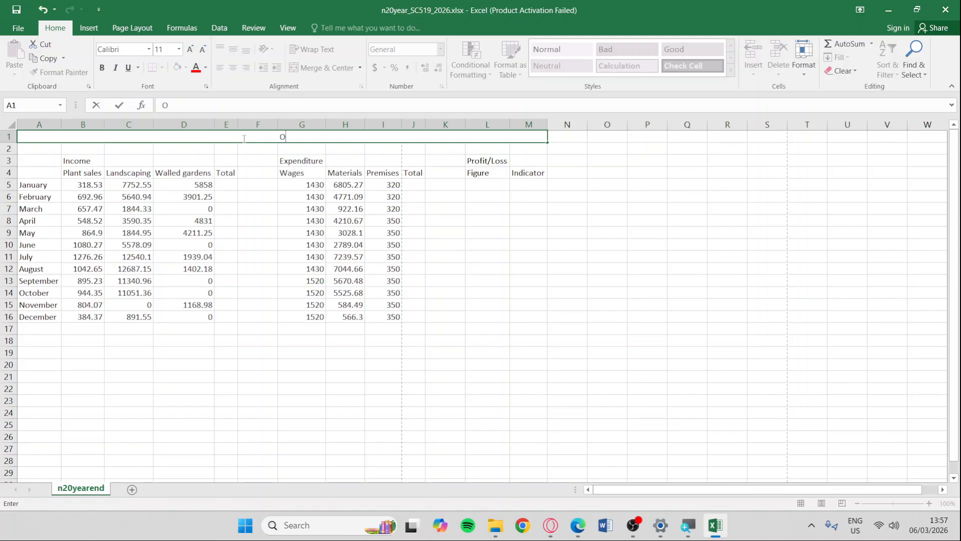
type("lde Worlde Gar")
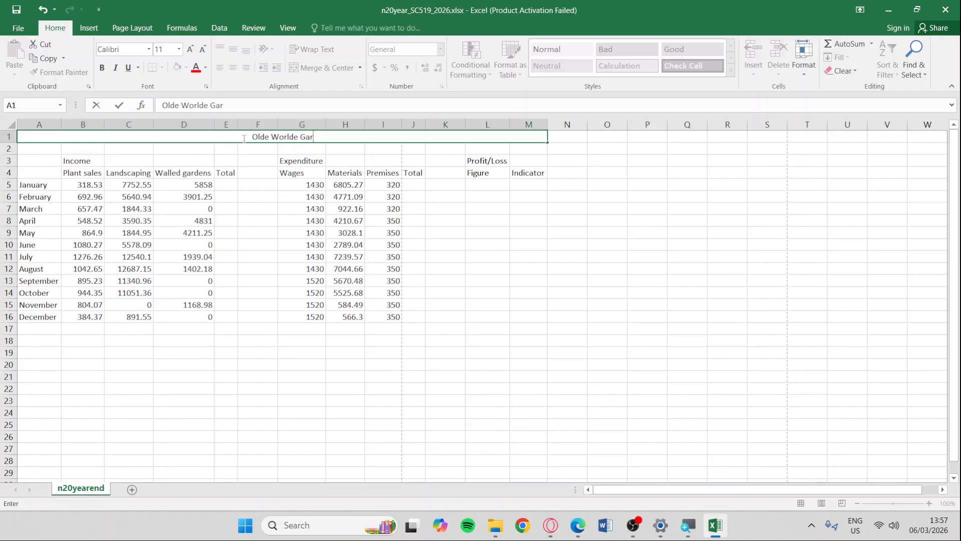
type("dens")
key("alt+Tab")
key("alt+Tab")
type("income")
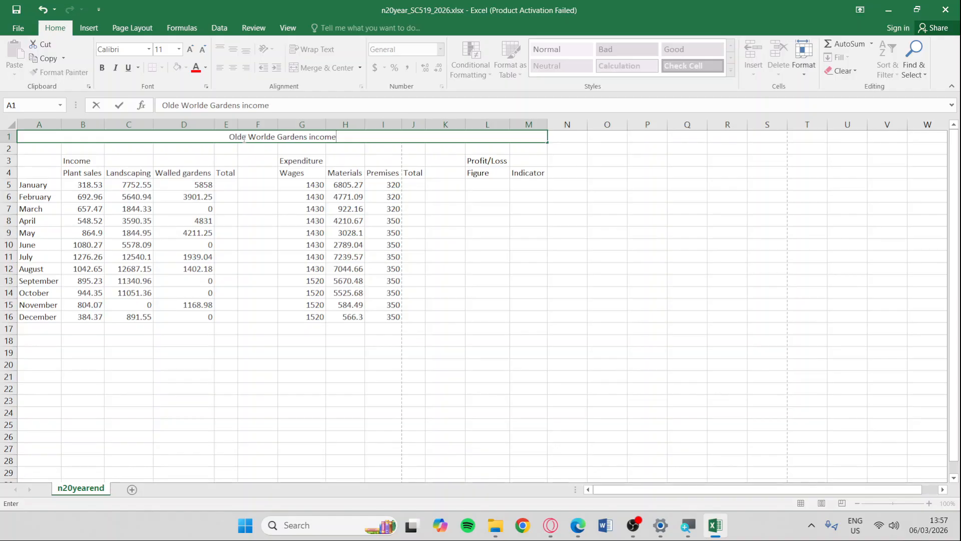
type(" and expend")
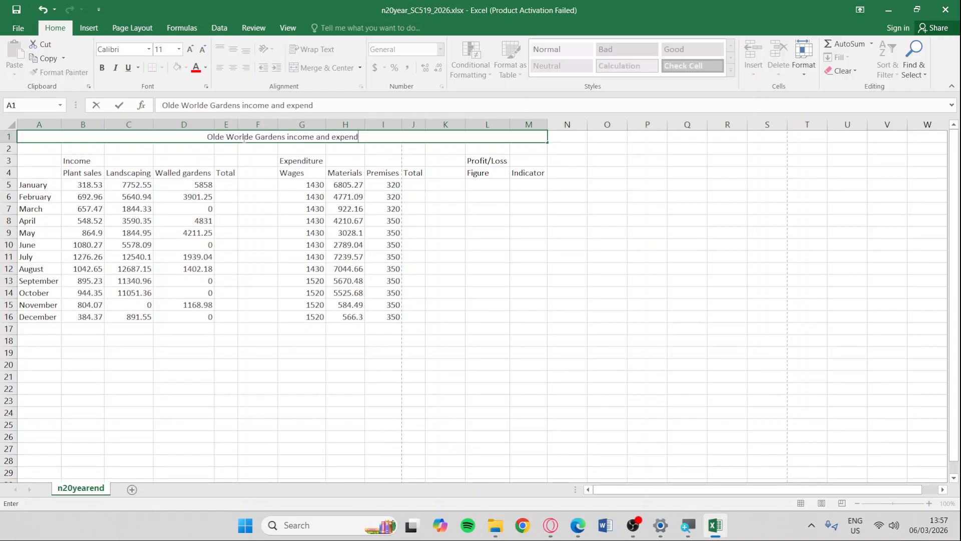
type("iture")
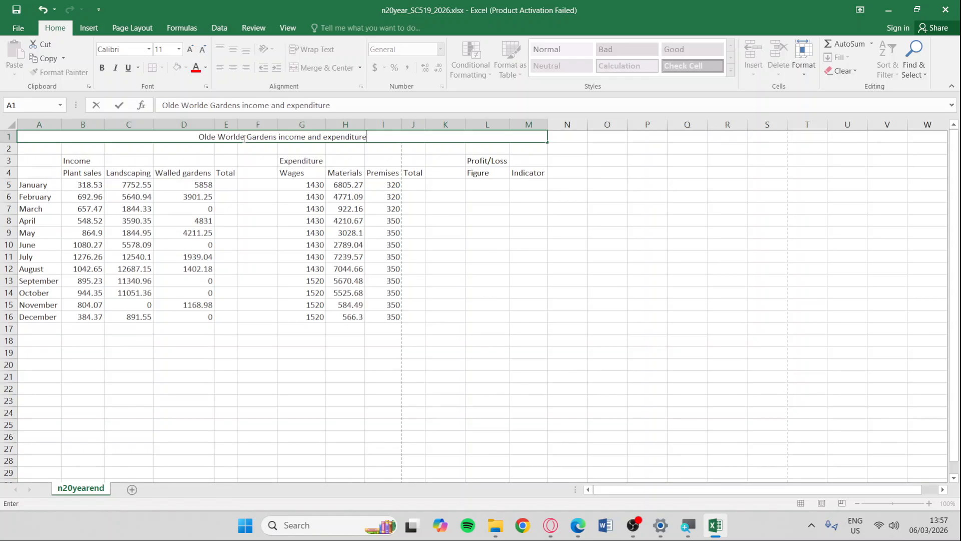
left_click(281, 157)
key("alt+Tab")
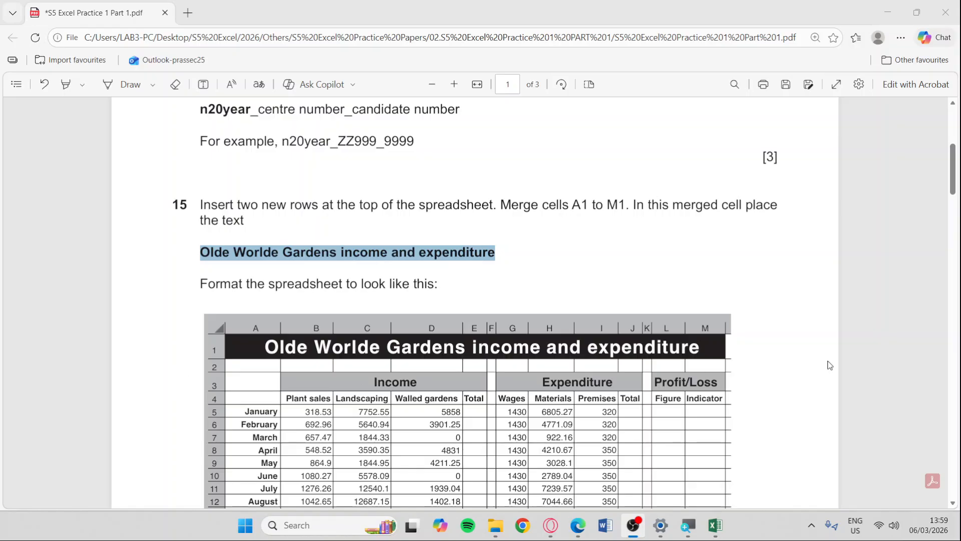
Scroll the PDF below the sample table and highlight the merged title cell formatting instruction.
scroll(575, 326, "down", 3)
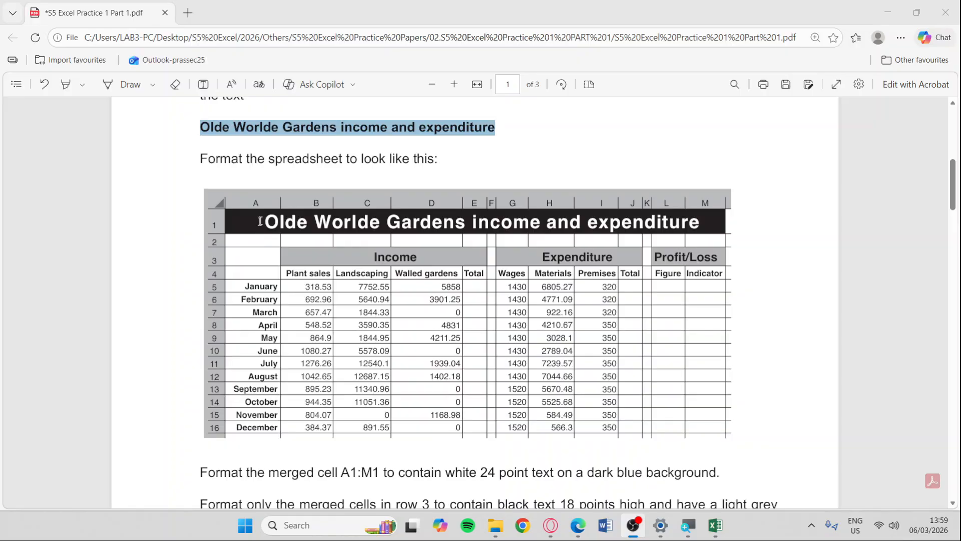
left_click_drag(262, 220, 699, 220)
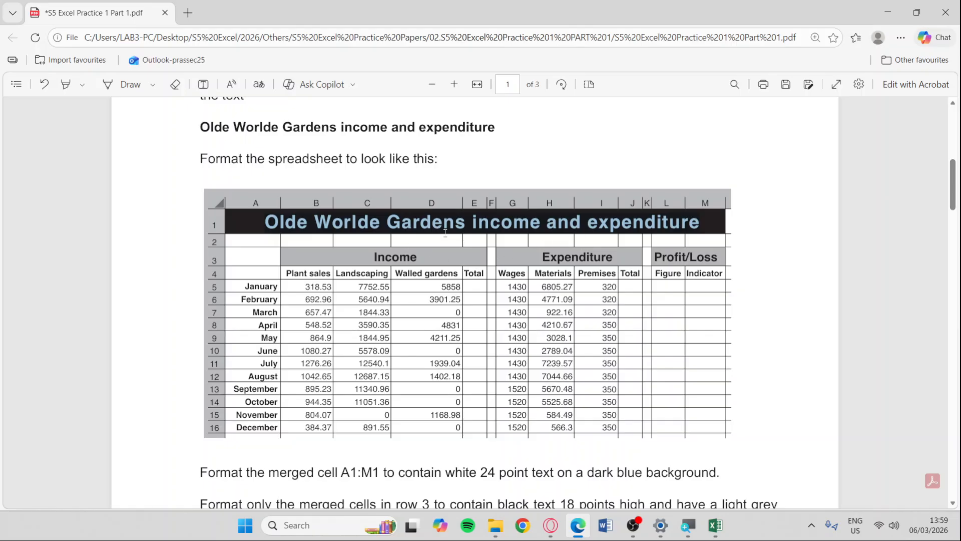
scroll(445, 232, "down", 1)
left_click_drag(196, 403, 274, 459)
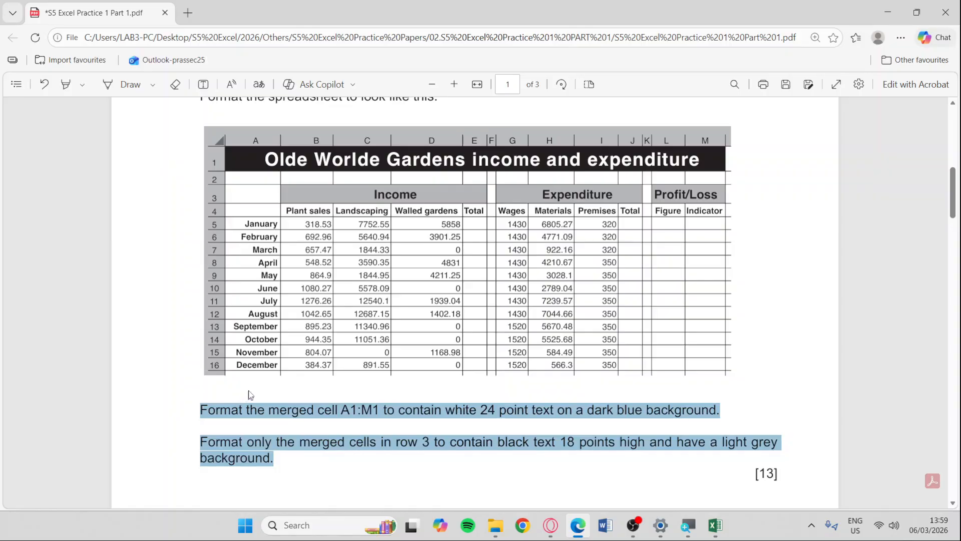
left_click(221, 426)
left_click_drag(196, 412, 375, 417)
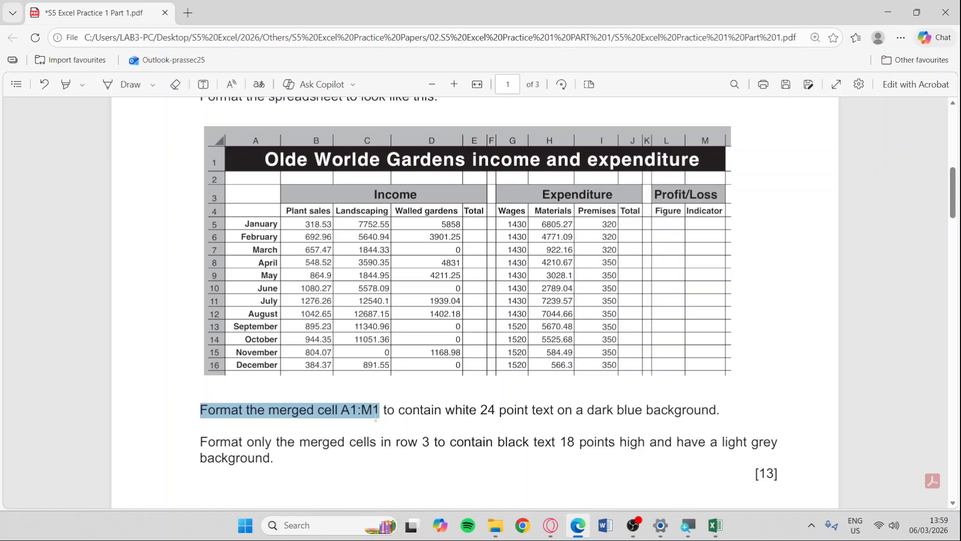
left_click_drag(376, 416, 717, 410)
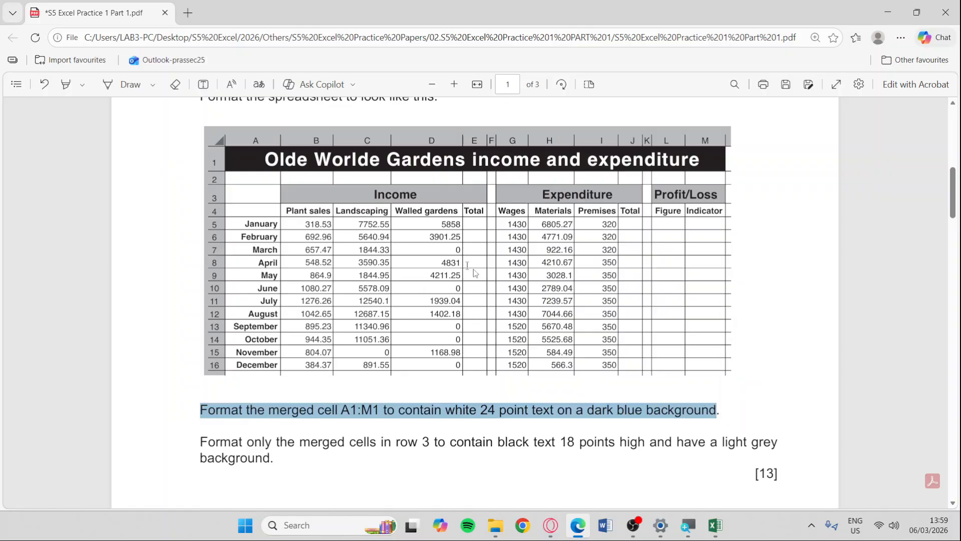
Make the merged title text in A1 white.
key("alt+Tab")
key("Tab")
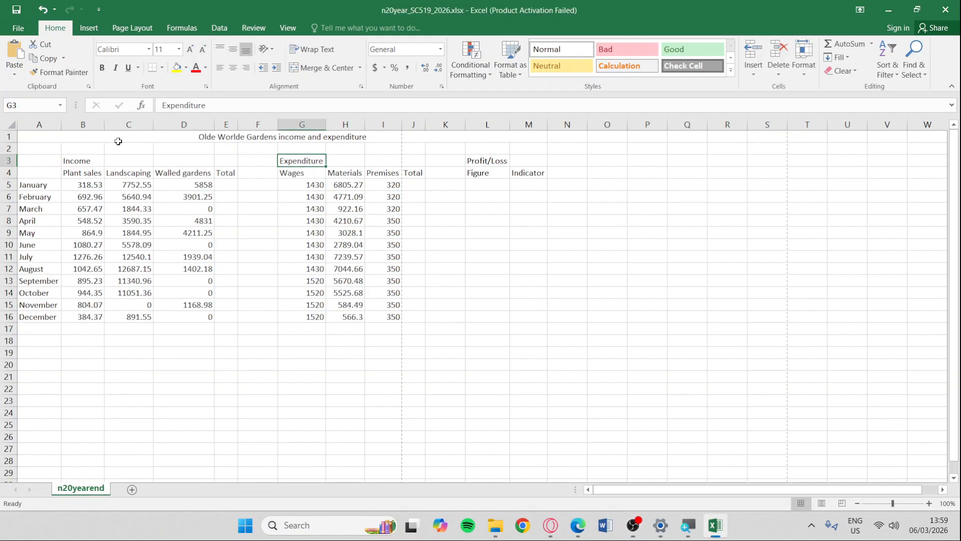
left_click(119, 138)
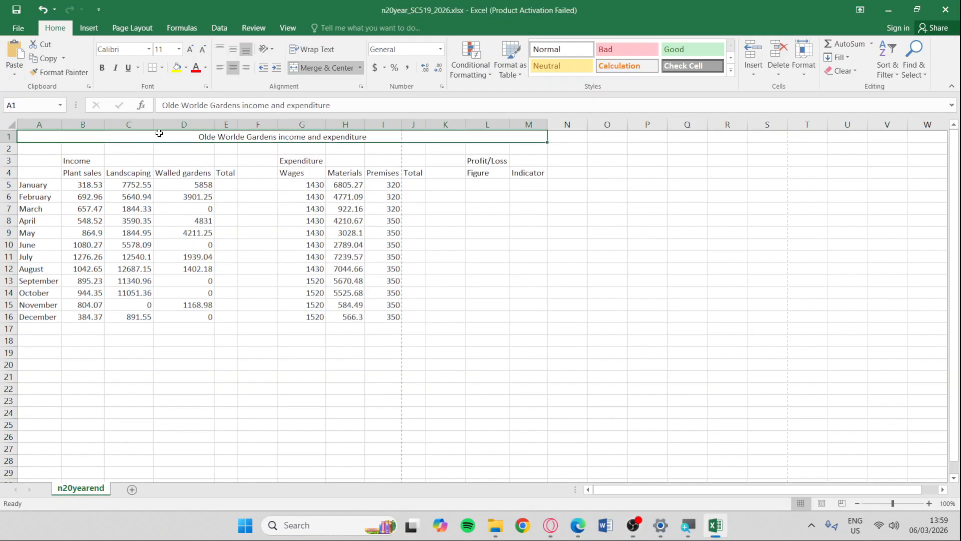
key("alt+Tab")
key("Tab")
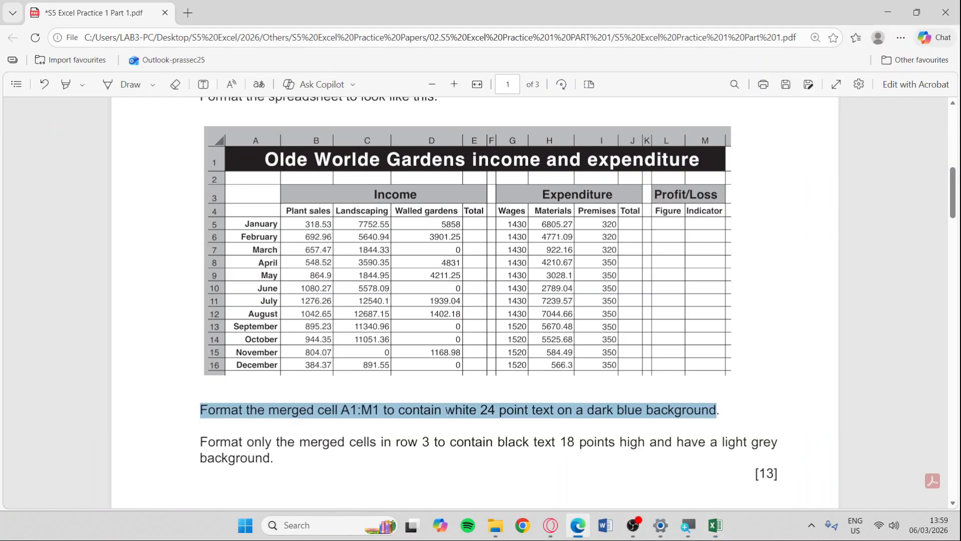
key("alt+Tab")
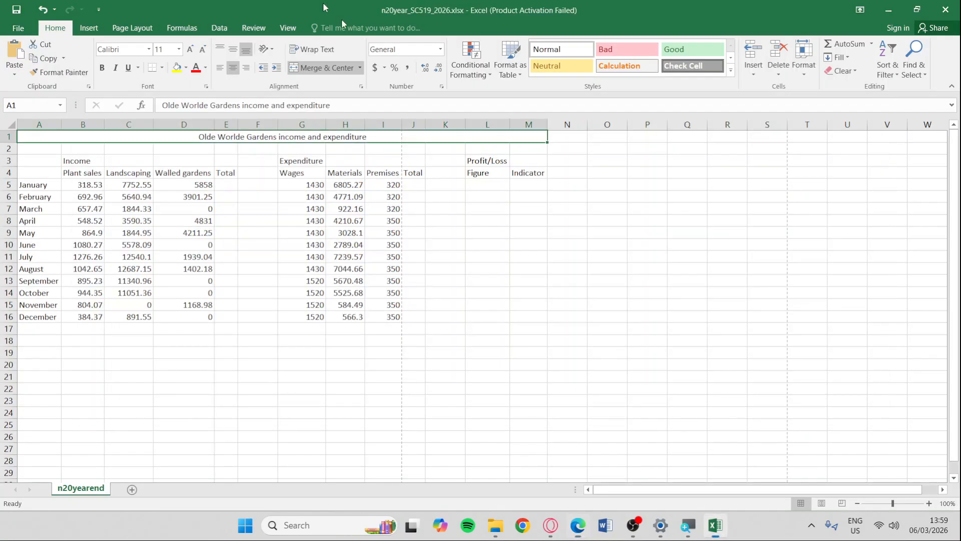
left_click(206, 68)
left_click(197, 104)
Set the title's font size to 24 points.
key("alt+Tab")
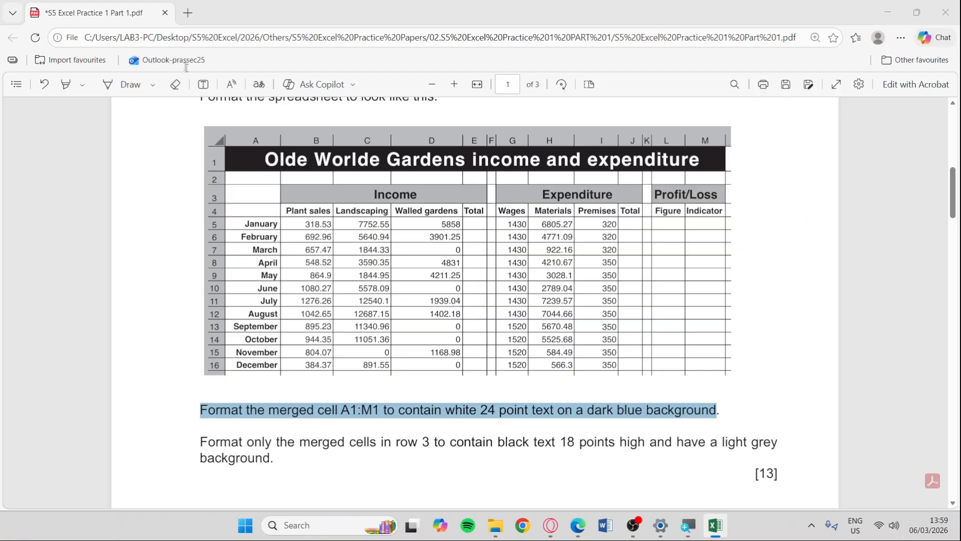
double_click(491, 409)
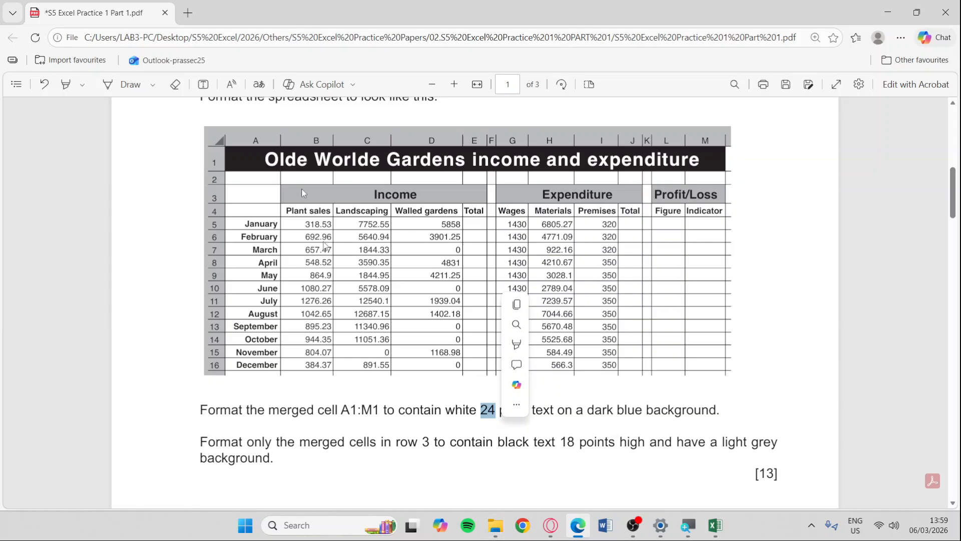
key("alt+Tab")
left_click(168, 52)
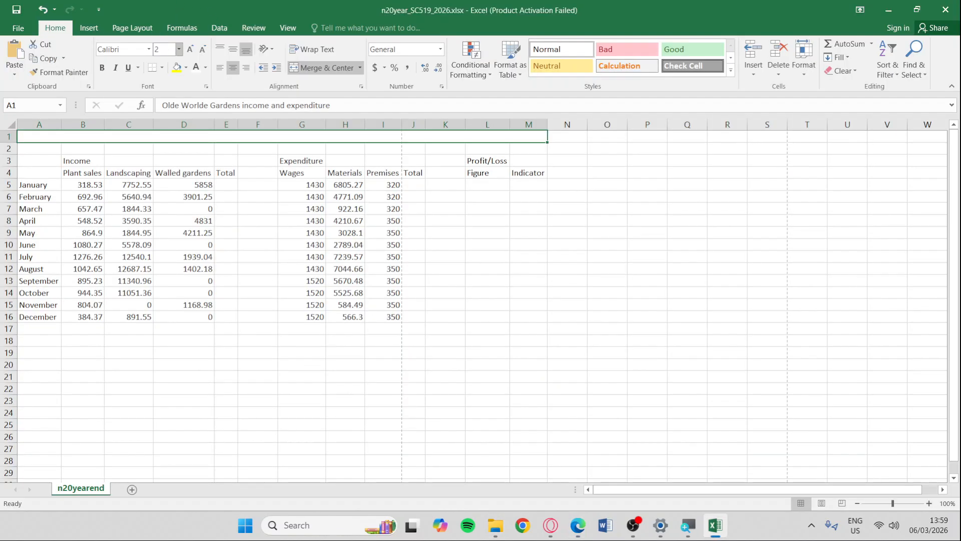
type("24")
key("Return")
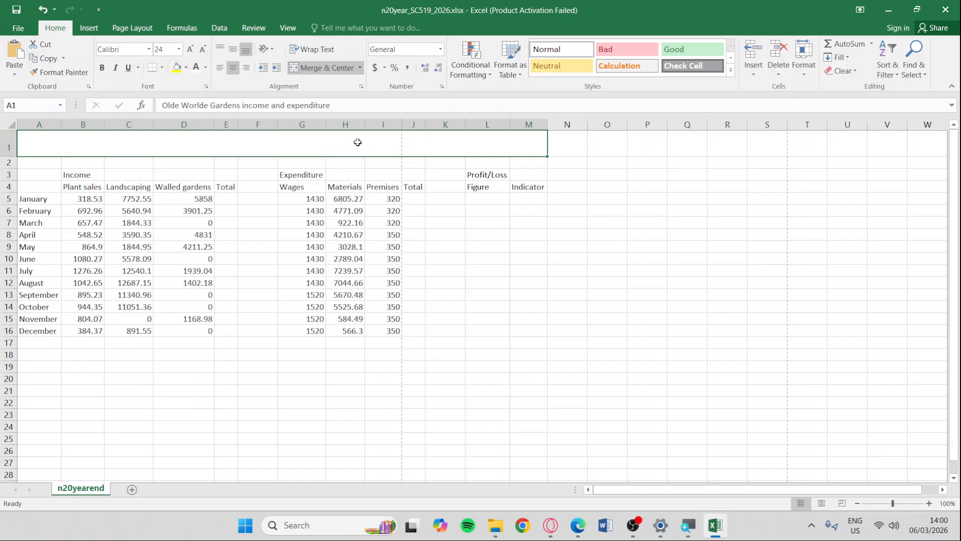
Give the title cell a dark blue background fill.
key("alt+Tab")
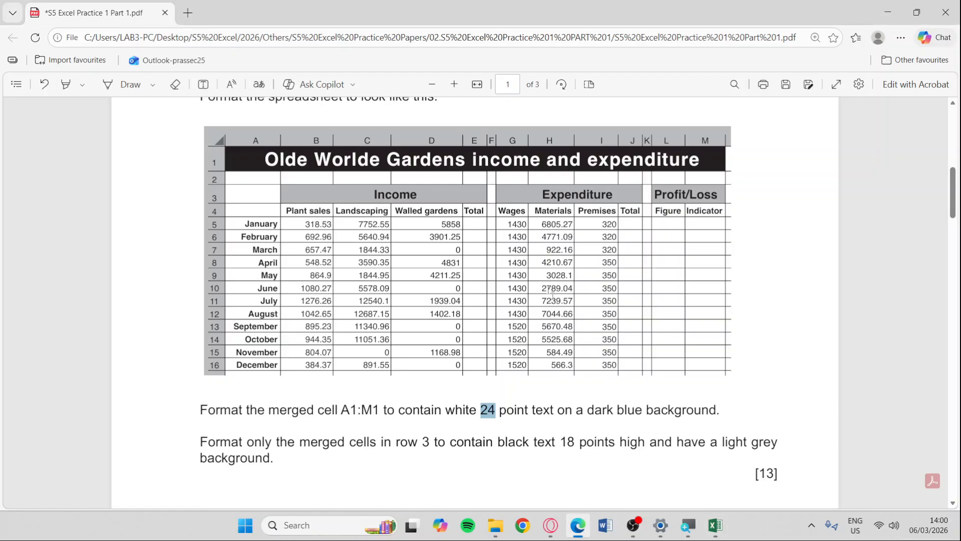
left_click_drag(590, 410, 720, 411)
key("alt+Tab")
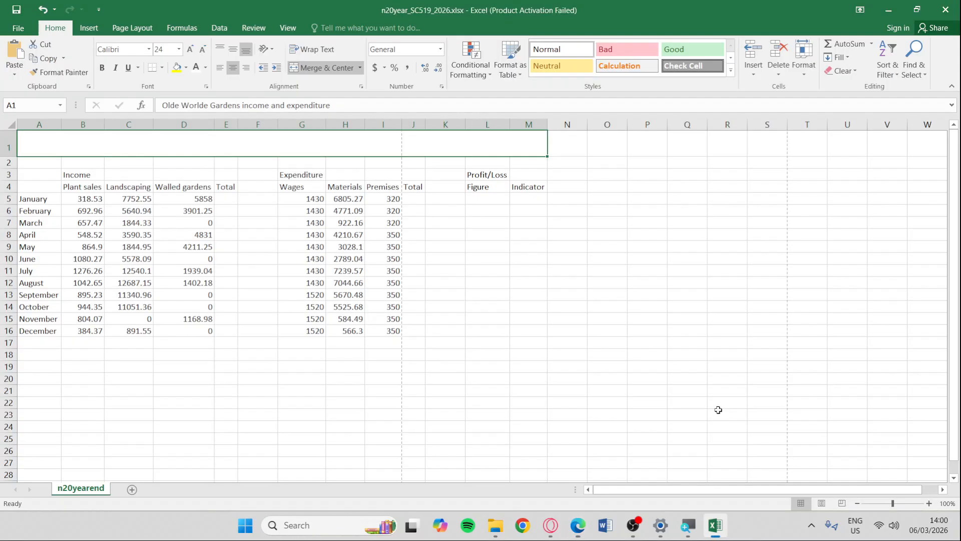
left_click(189, 70)
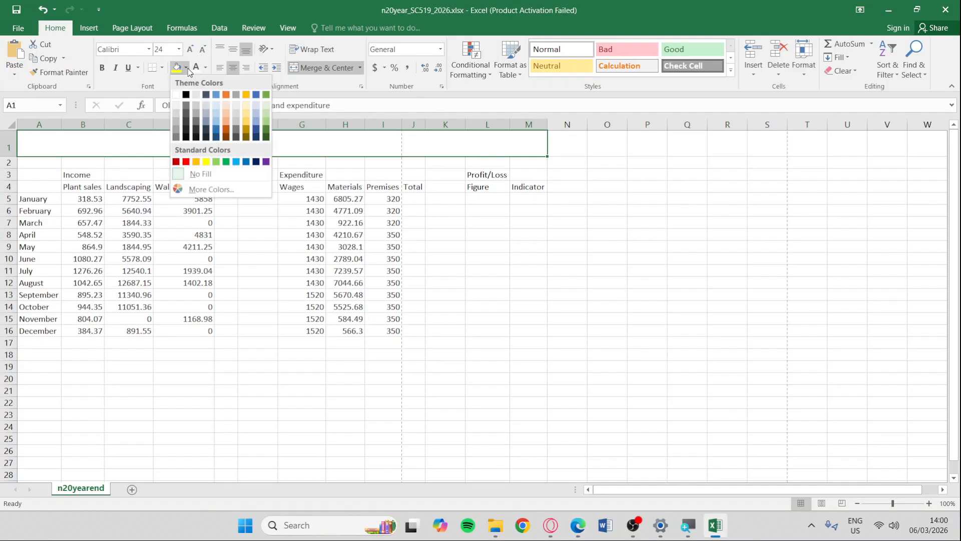
left_click(256, 161)
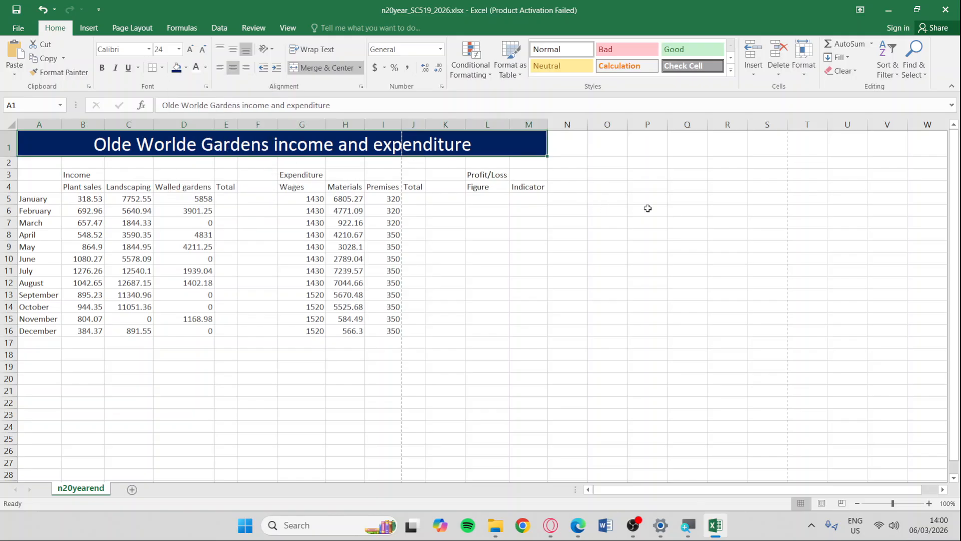
key("alt+Tab")
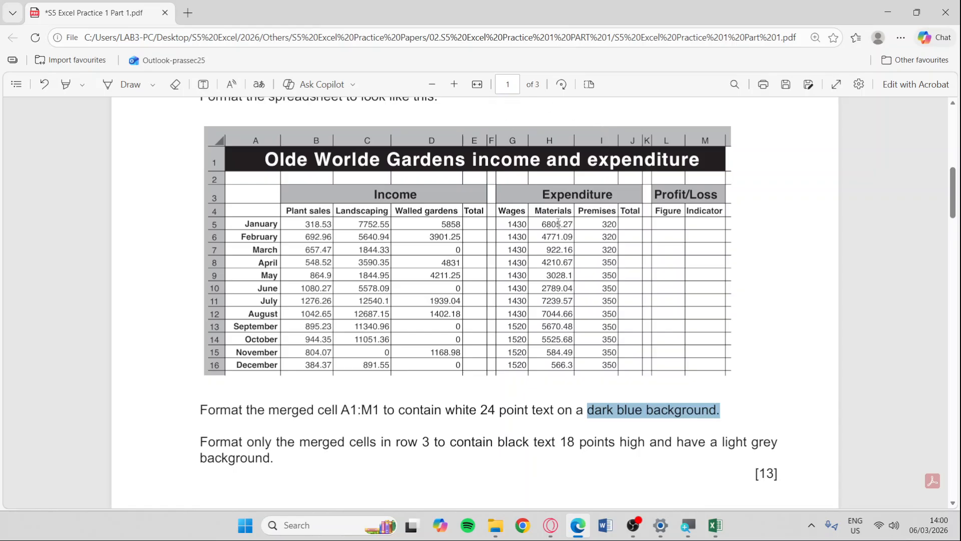
left_click_drag(265, 156, 700, 159)
key("alt+Tab")
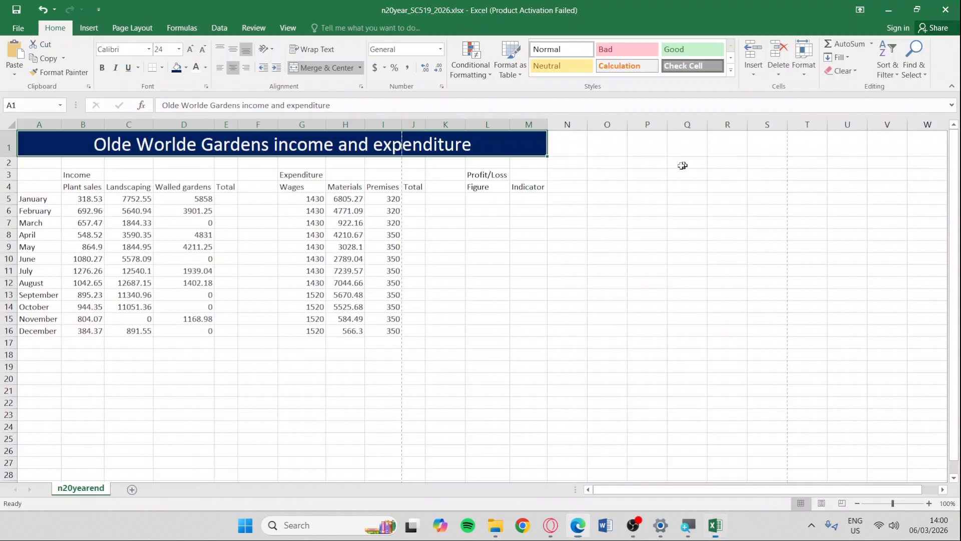
key("alt+Tab")
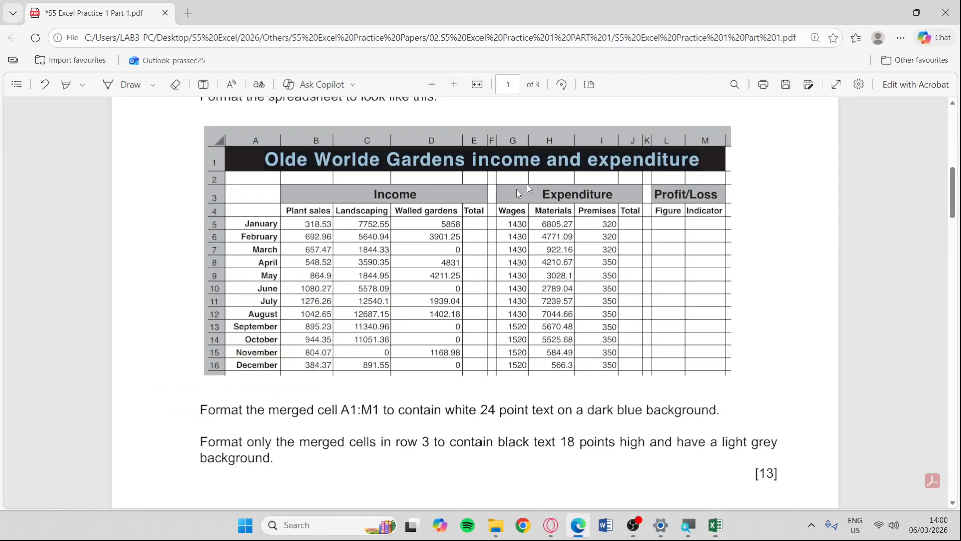
key("alt+Tab")
key("alt+Tab")
scroll(179, 350, "down", 2)
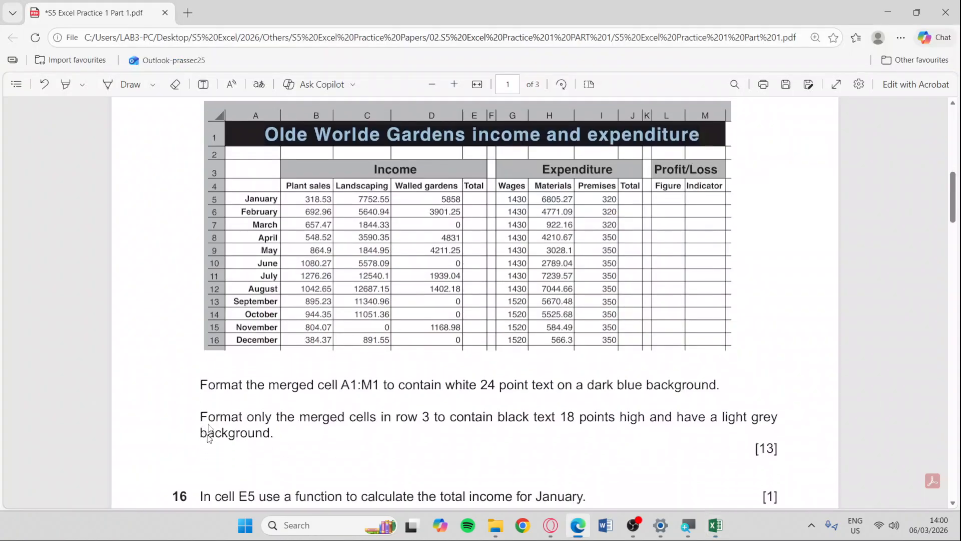
left_click_drag(200, 379, 281, 398)
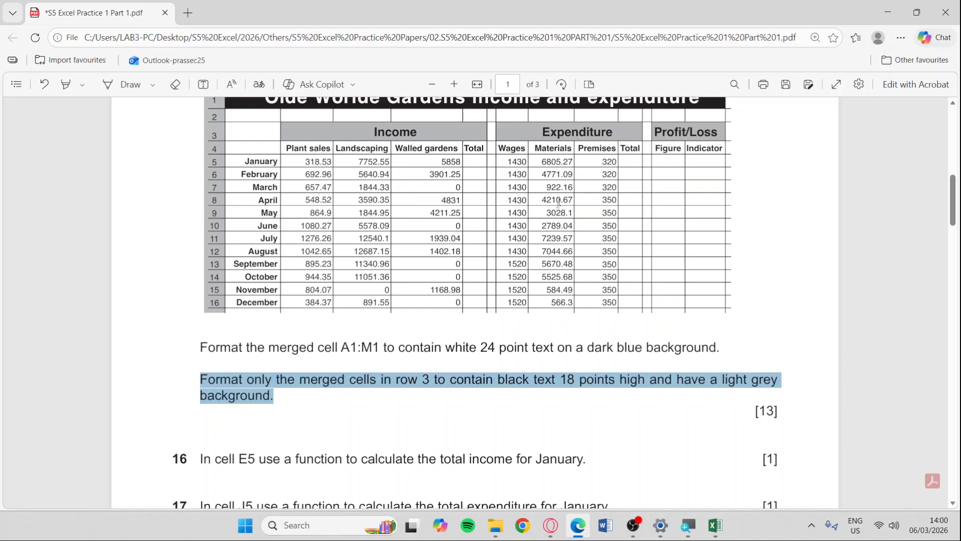
scroll(420, 314, "up", 4)
scroll(474, 299, "down", 2)
key("alt+Tab")
Merge and centre Income across B3:E3, Expenditure across G3:J3 and Profit/Loss across L3:M3.
left_click_drag(83, 174, 223, 179)
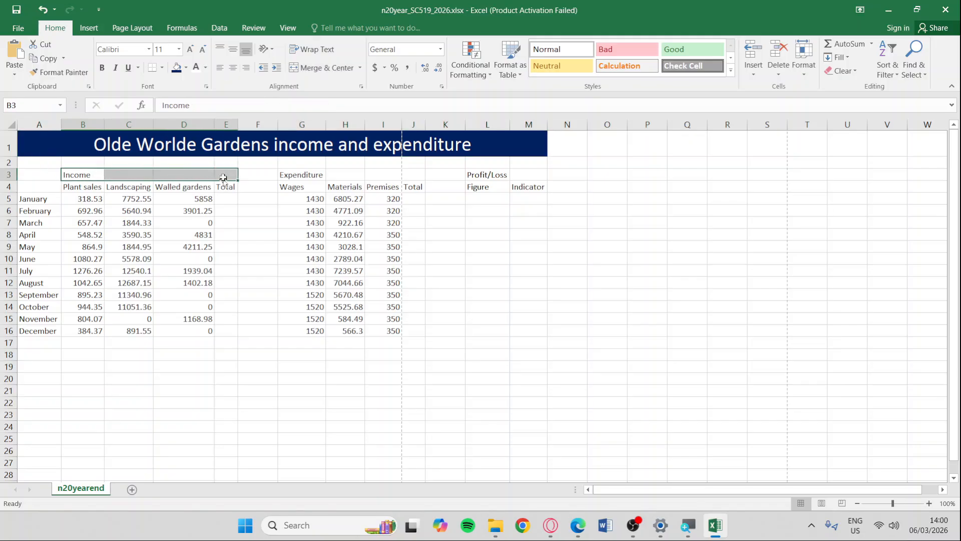
left_click(321, 67)
left_click_drag(296, 175, 405, 158)
left_click(320, 67)
key("alt+Tab")
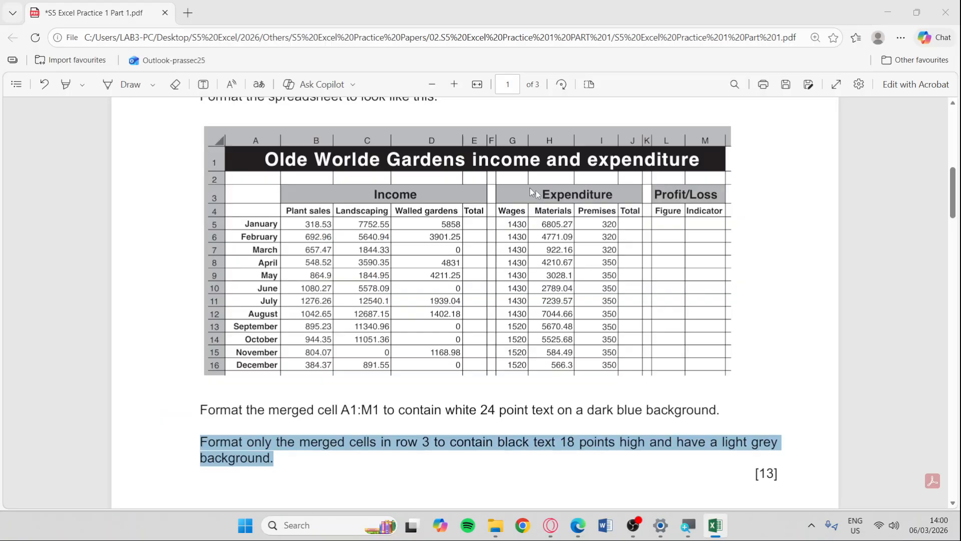
key("alt+Tab")
left_click_drag(480, 175, 531, 175)
left_click(336, 72)
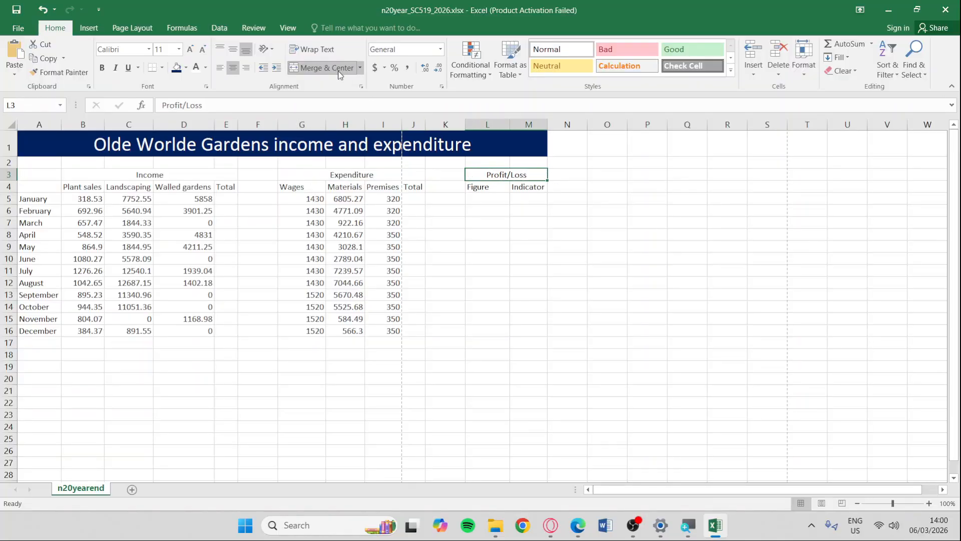
Set the three merged row 3 headings to 18-point text.
left_click(210, 176)
left_click(330, 176, "ctrl")
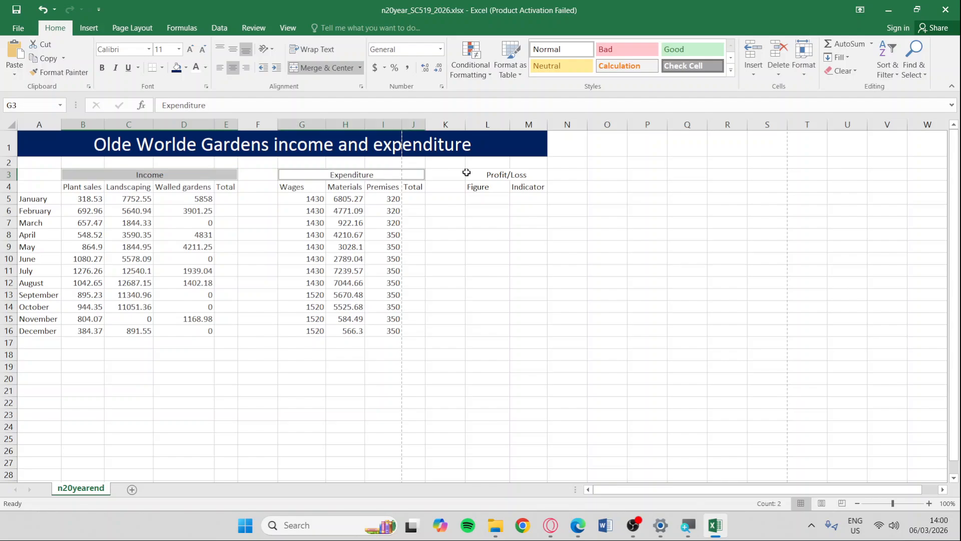
left_click(488, 174, "ctrl")
key("alt+Tab")
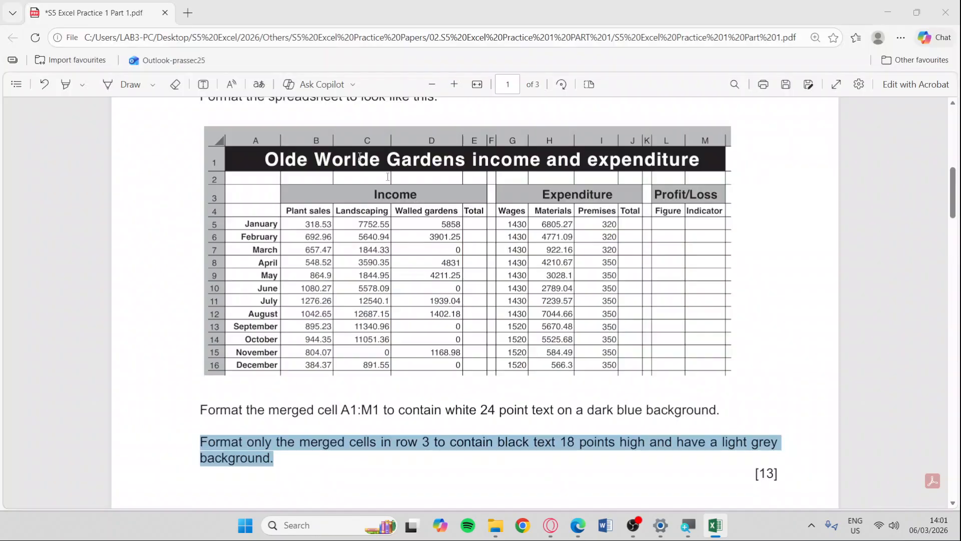
key("alt+Tab")
left_click(162, 49)
type("18")
key("Return")
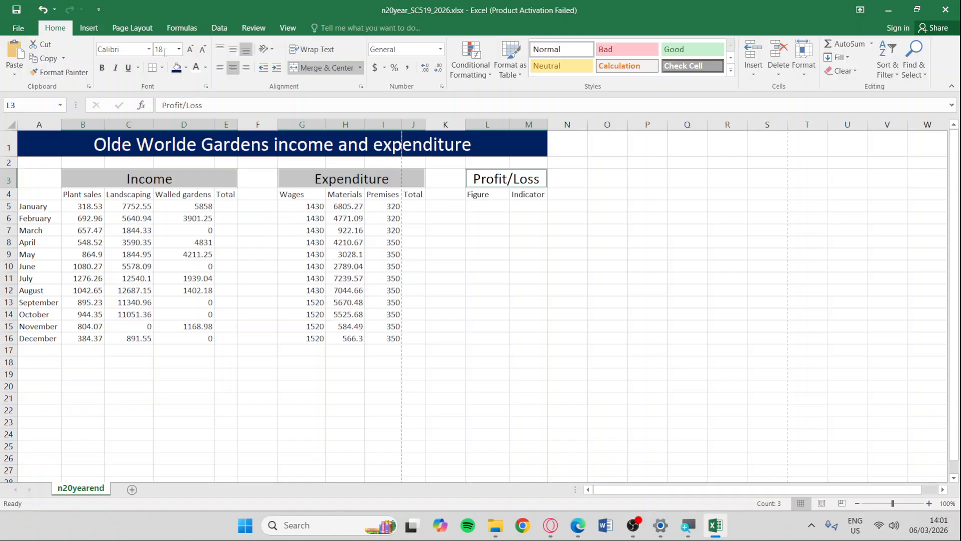
Give the row 3 headings a light grey background.
key("alt+Tab")
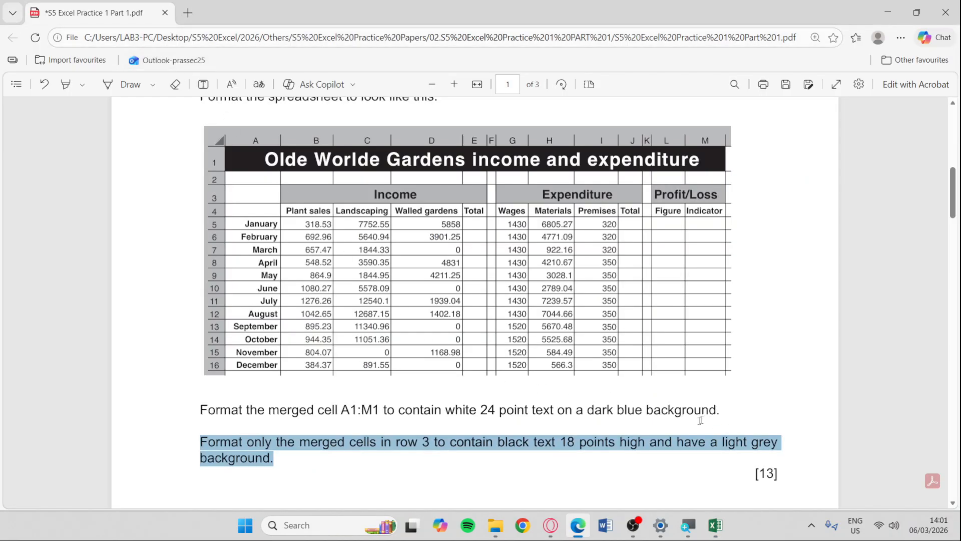
key("alt+Tab")
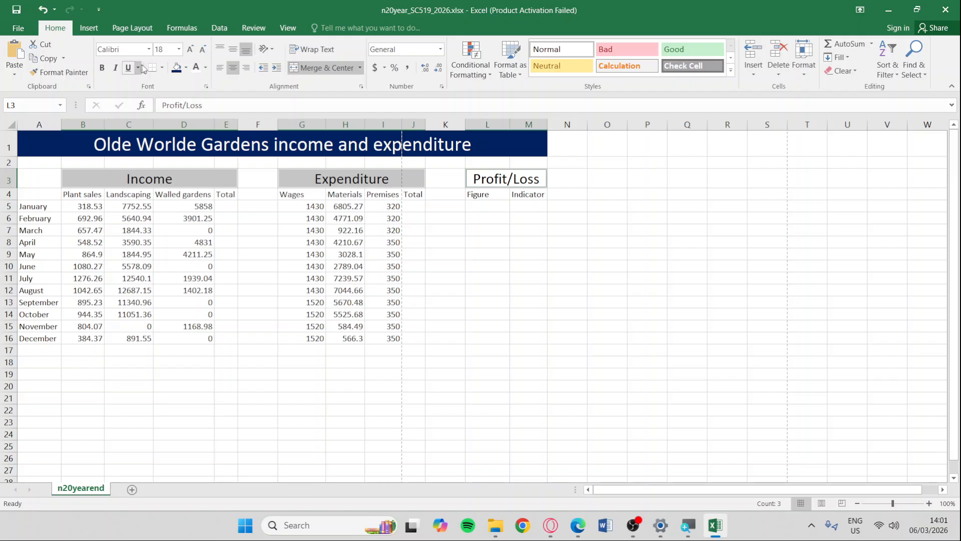
left_click(186, 67)
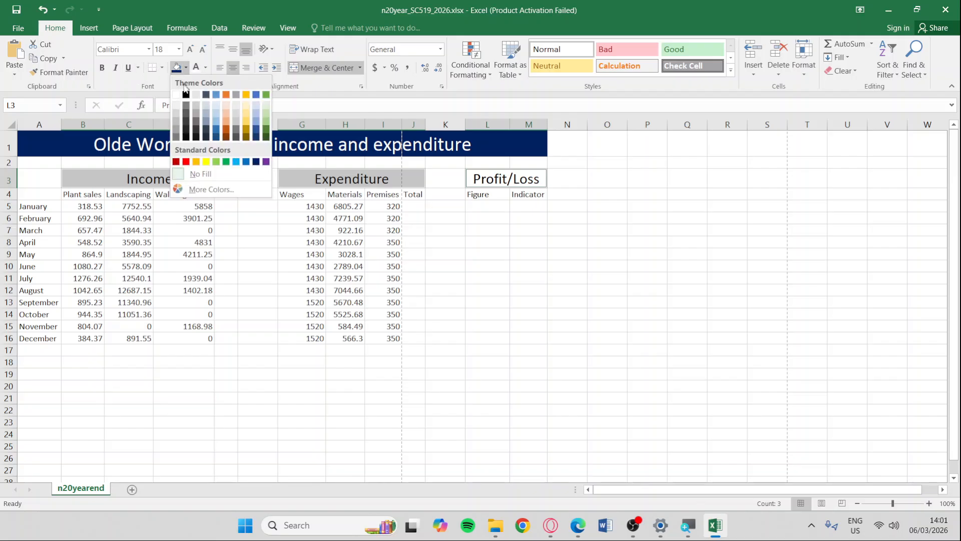
left_click(237, 121)
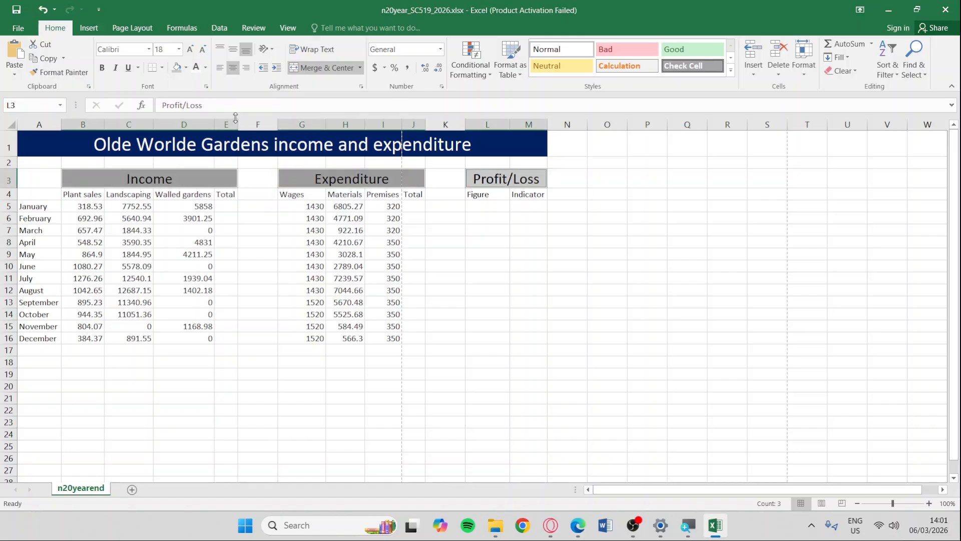
left_click(435, 241)
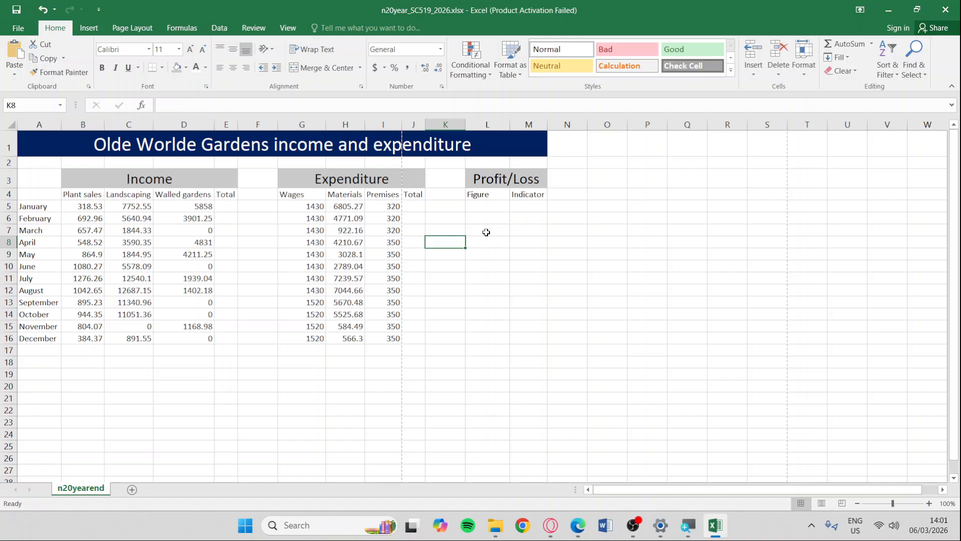
Make the row 4 column headings, Plant sales through Indicator, bold and centred.
key("alt+Tab")
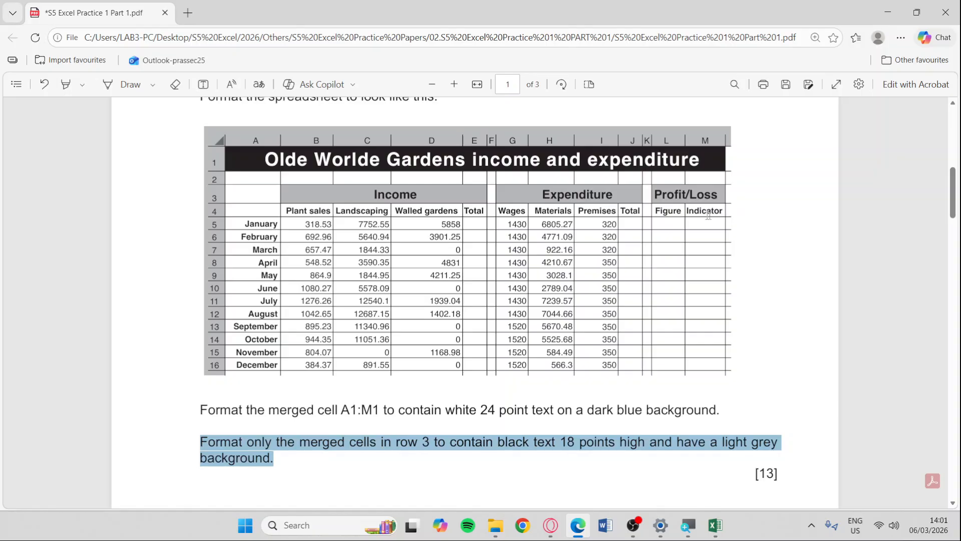
key("alt+Tab")
left_click_drag(100, 196, 226, 195)
left_click_drag(303, 195, 418, 196, "ctrl")
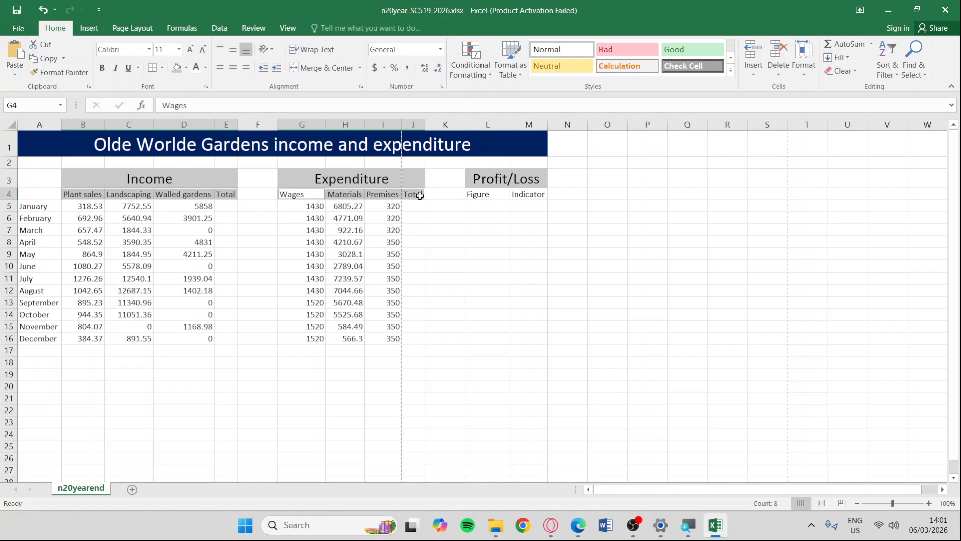
left_click_drag(486, 195, 528, 195, "ctrl")
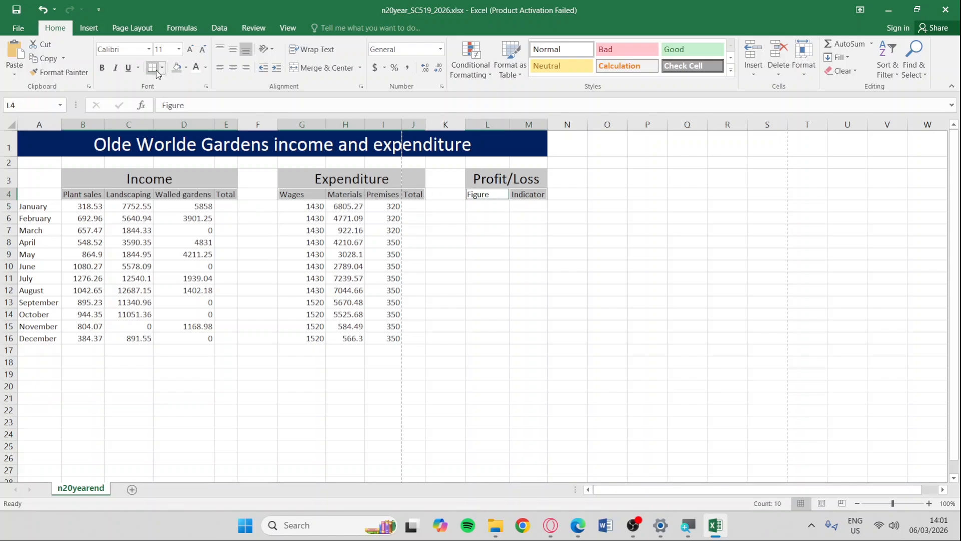
key("alt+Tab")
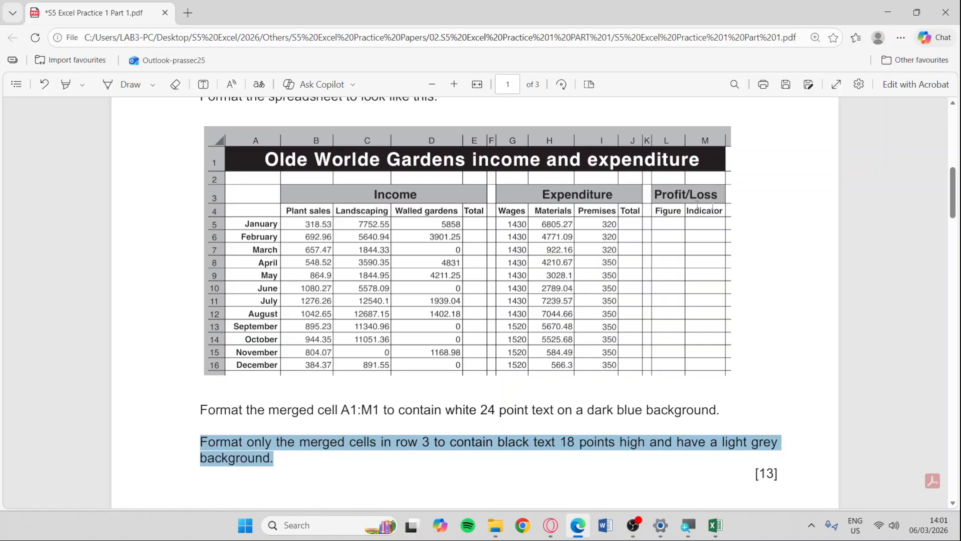
key("alt+Tab")
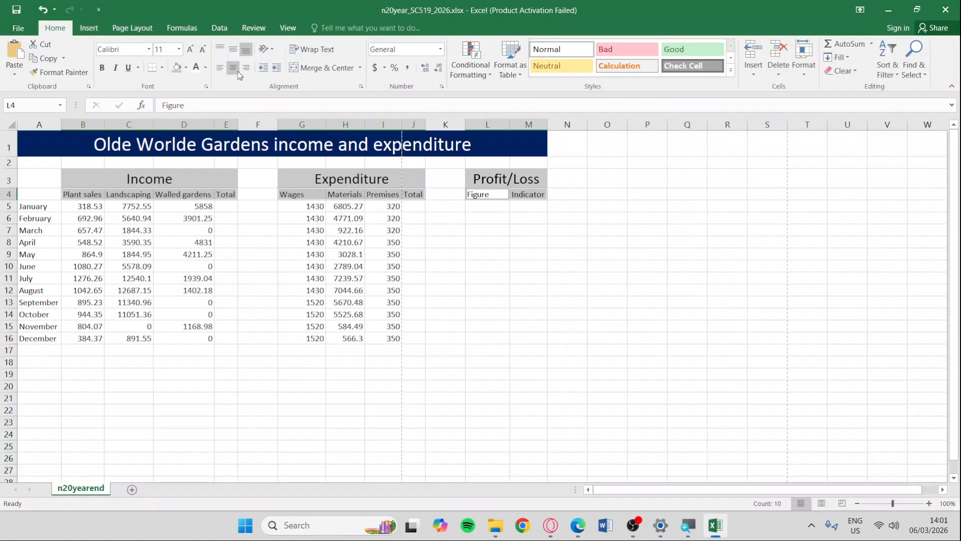
left_click(237, 71)
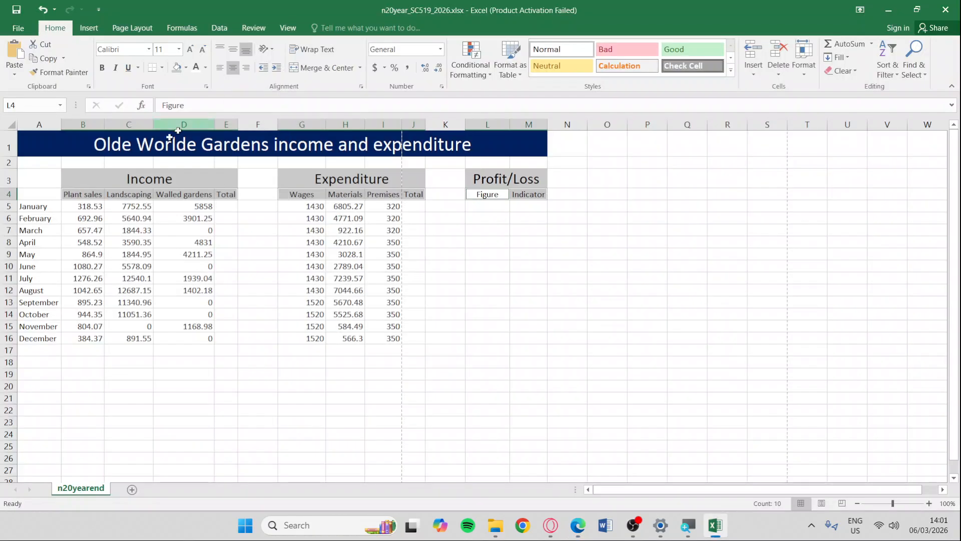
left_click(102, 67)
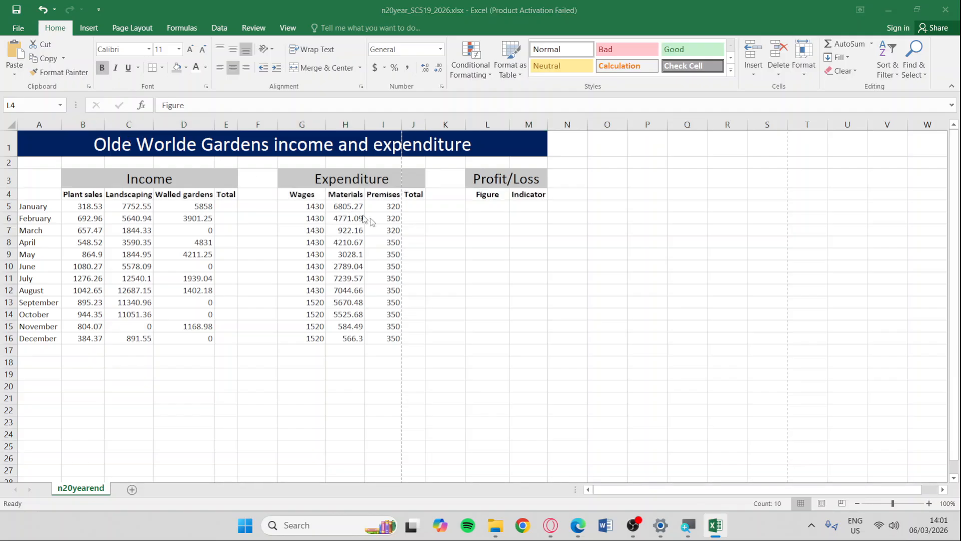
Select the month names January to December in A5:A16.
key("alt+Tab")
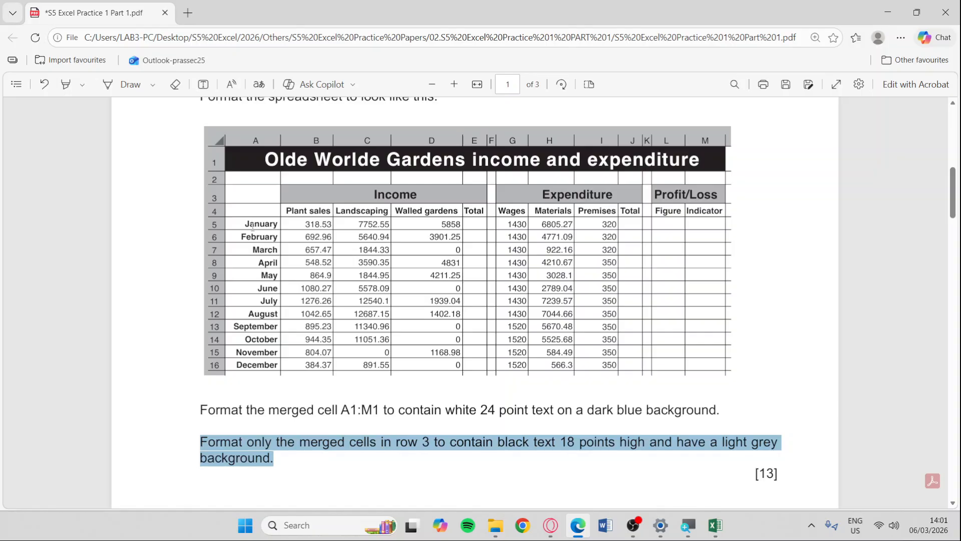
key("alt+Tab")
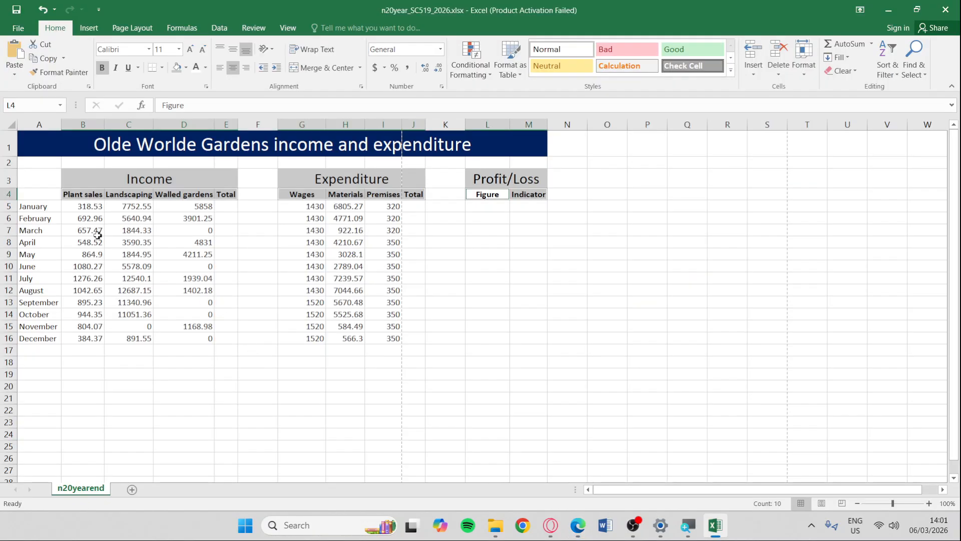
left_click_drag(50, 206, 58, 342)
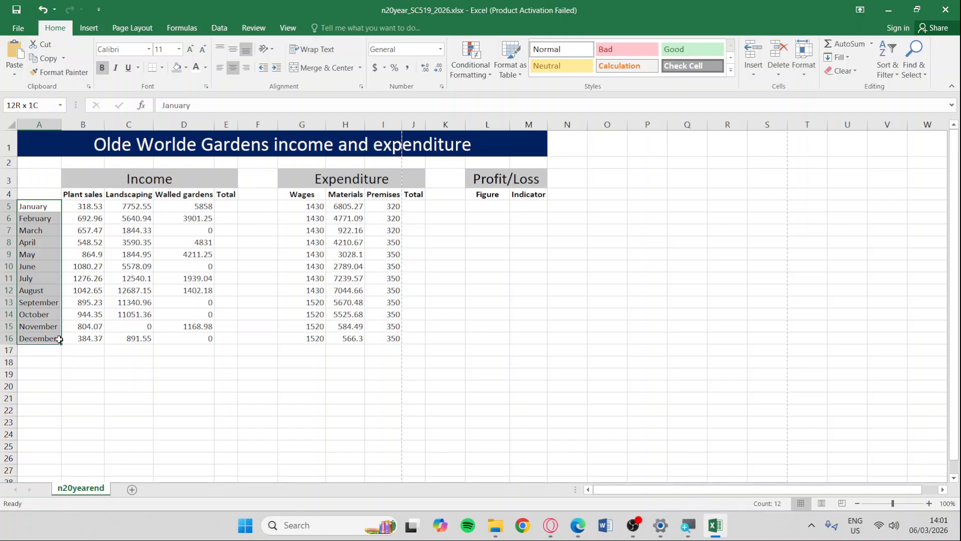
Make the month names bold and right-aligned, and autofit column A to them.
left_click(102, 67)
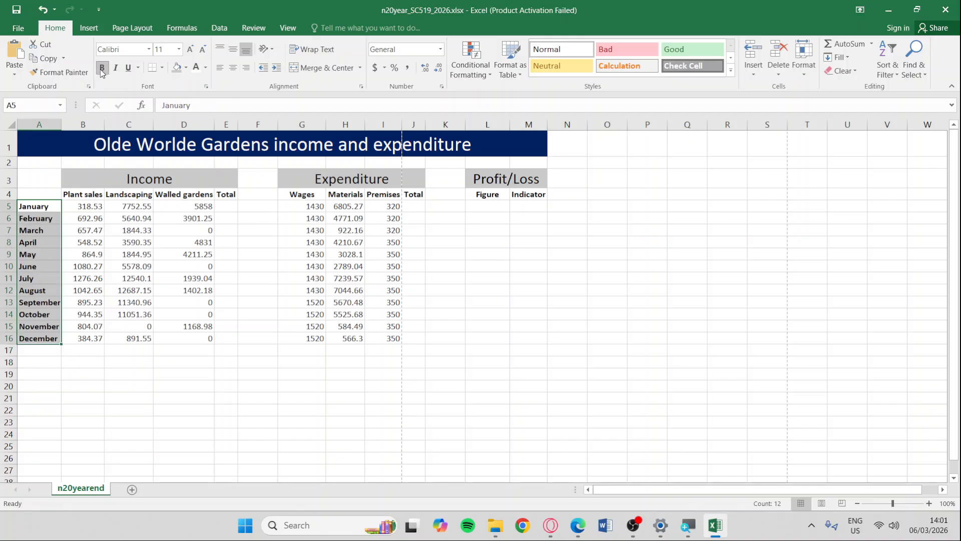
key("alt+Tab")
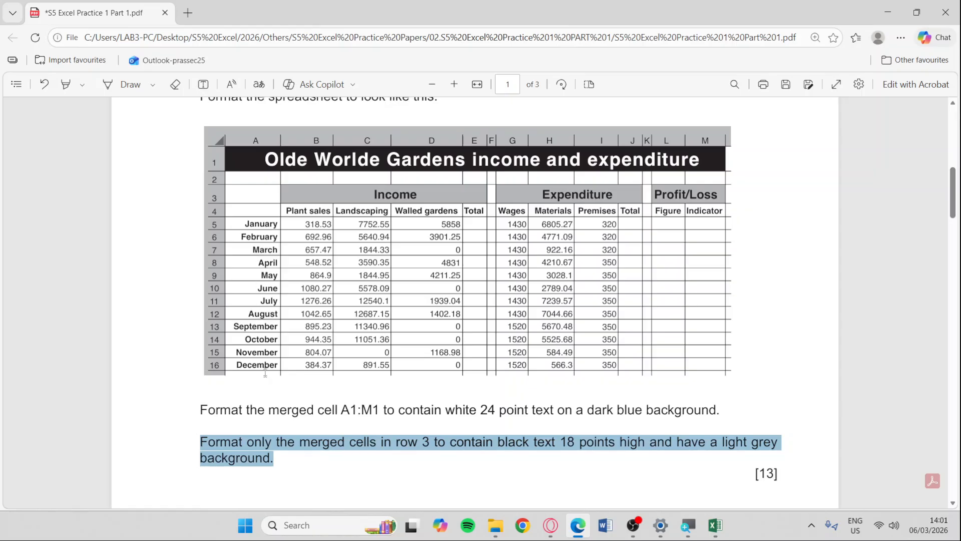
key("alt+Tab")
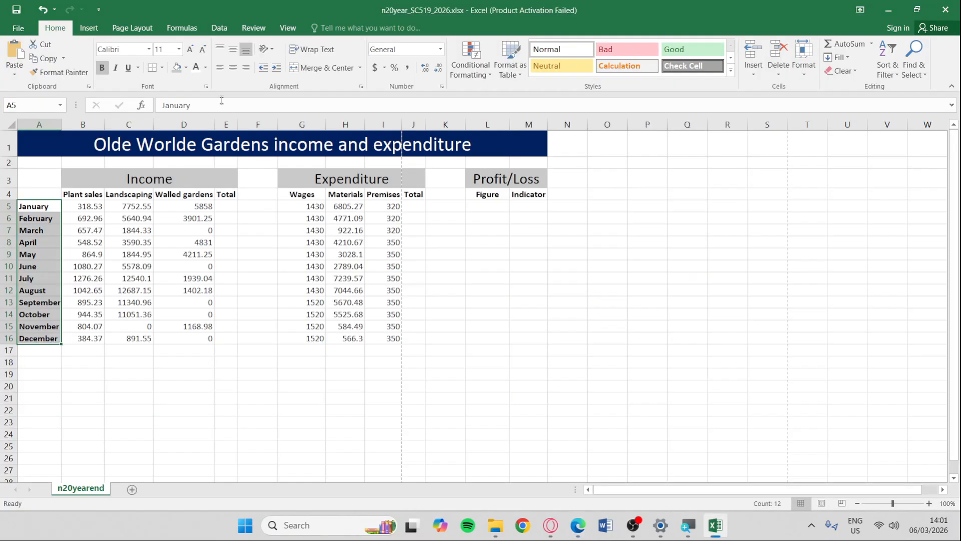
left_click(246, 68)
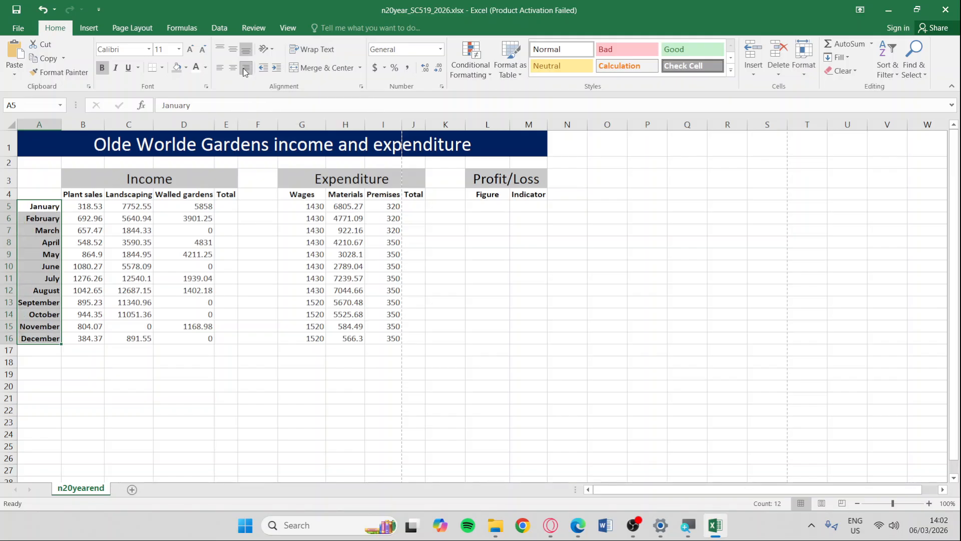
left_click(60, 122)
double_click(60, 122)
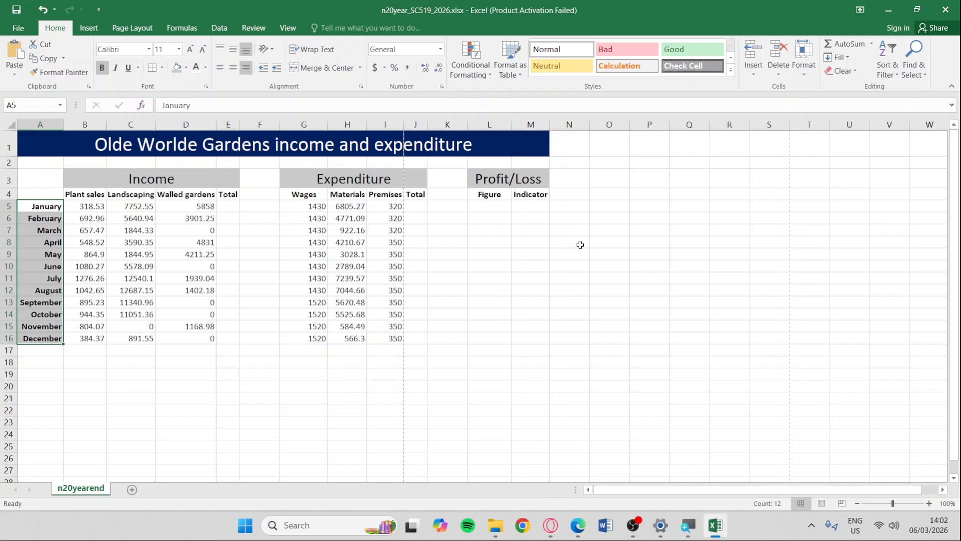
key("alt+Tab")
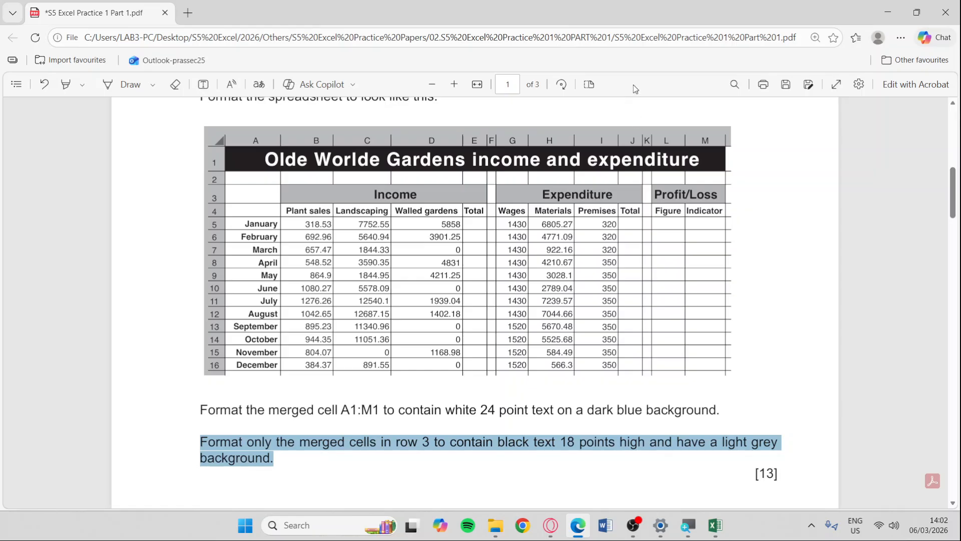
Narrow spacer columns F and K to thin gaps.
key("alt+Tab")
left_click_drag(279, 125, 251, 129)
key("alt+Tab")
key("alt+Tab")
left_click_drag(251, 125, 249, 126)
left_click_drag(435, 129, 405, 130)
Select the title A1 together with the Income, Expenditure and Profit/Loss headings.
key("alt+Tab")
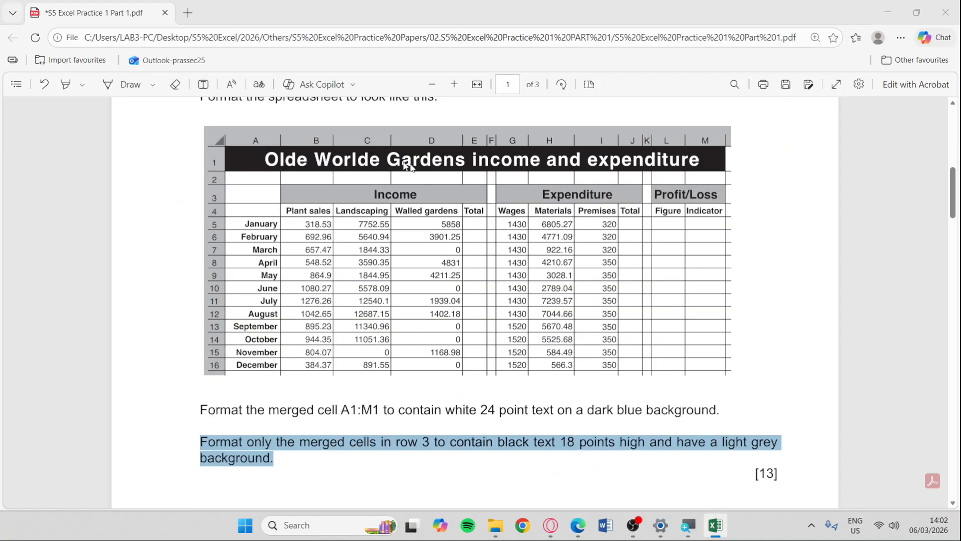
key("alt+Tab")
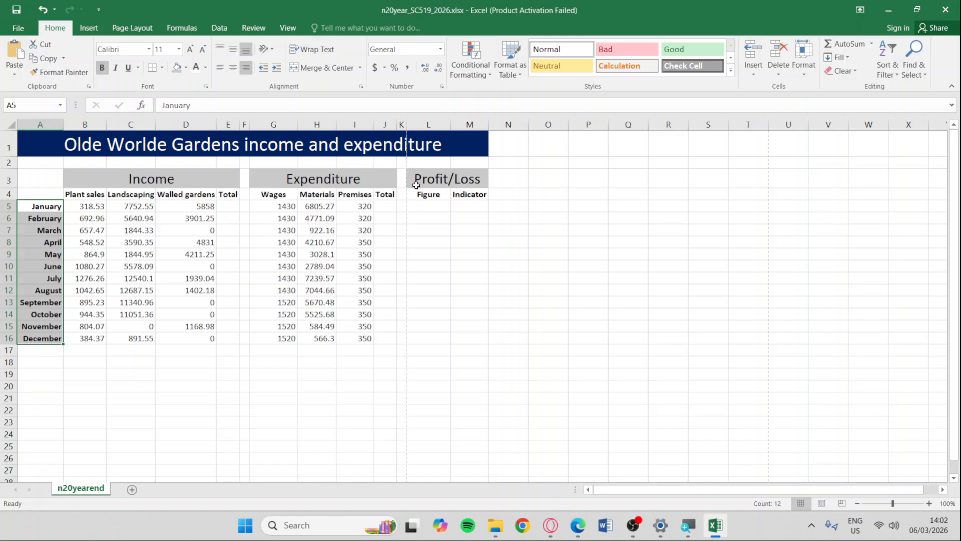
key("alt+Tab")
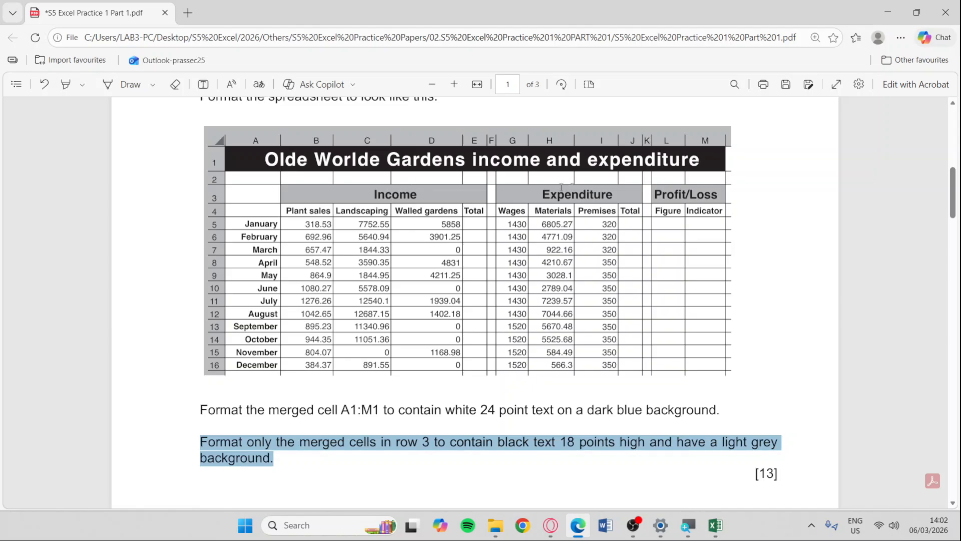
left_click_drag(257, 156, 698, 162)
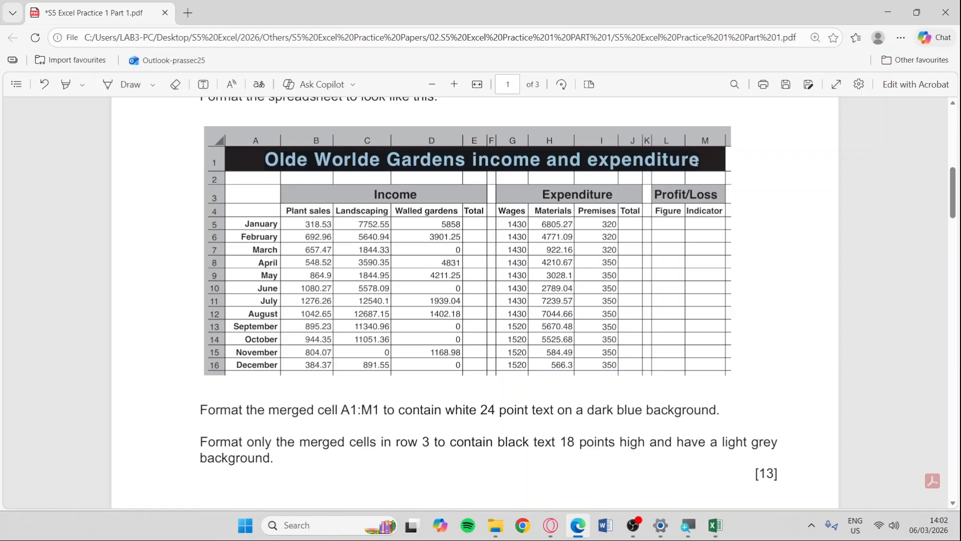
key("alt+Tab")
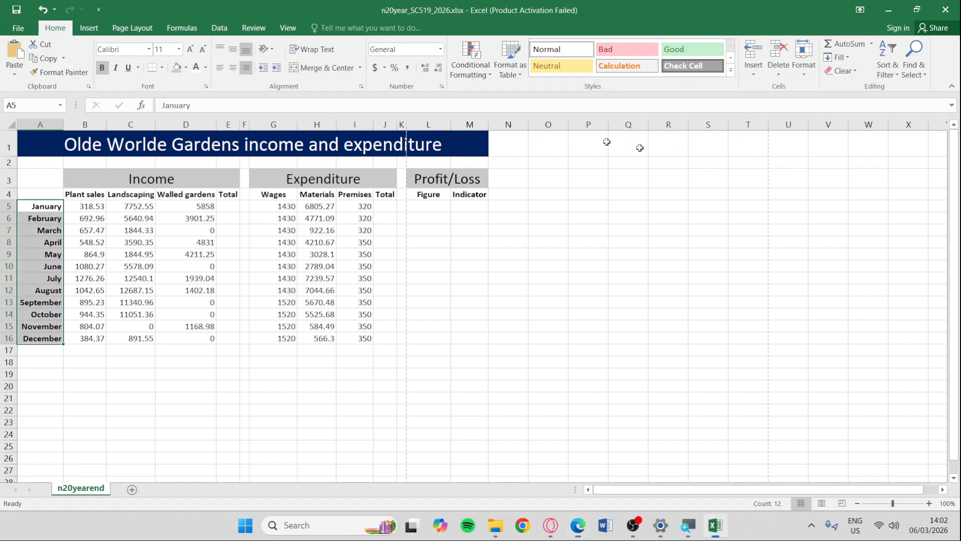
left_click(248, 146)
left_click(227, 173, "ctrl")
left_click(310, 179, "ctrl")
left_click(433, 177, "ctrl")
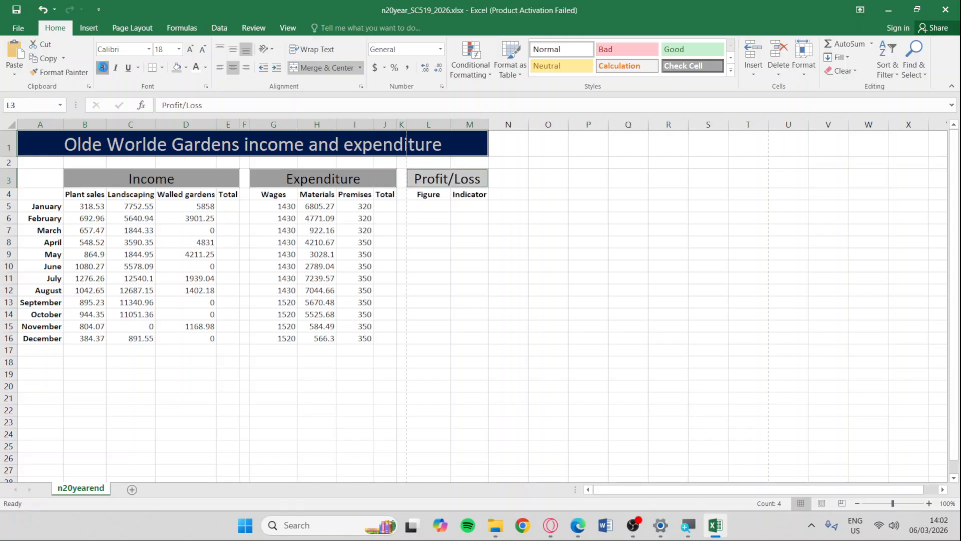
Bold the title A1 and the Income, Expenditure and Profit/Loss headings.
left_click(103, 68)
left_click(532, 231)
key("alt+Tab")
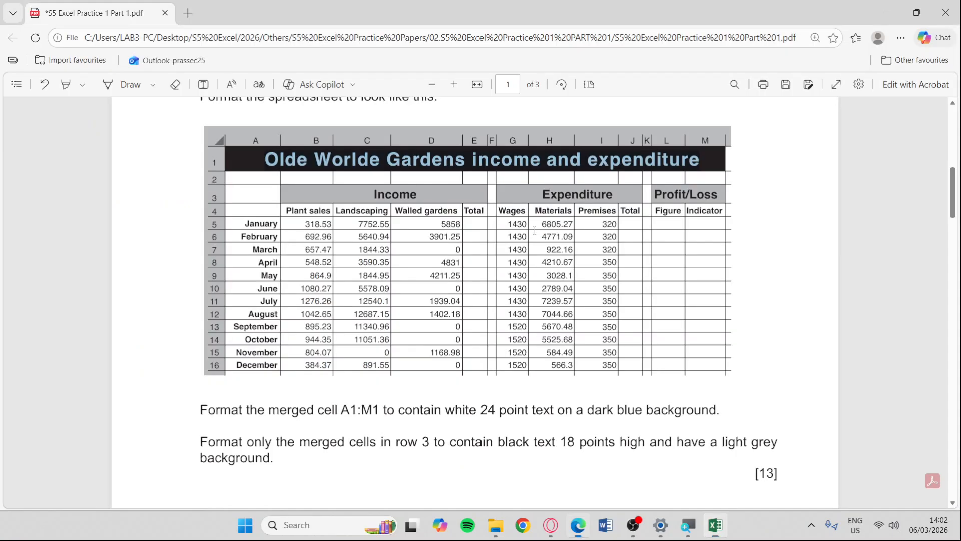
key("alt+Tab")
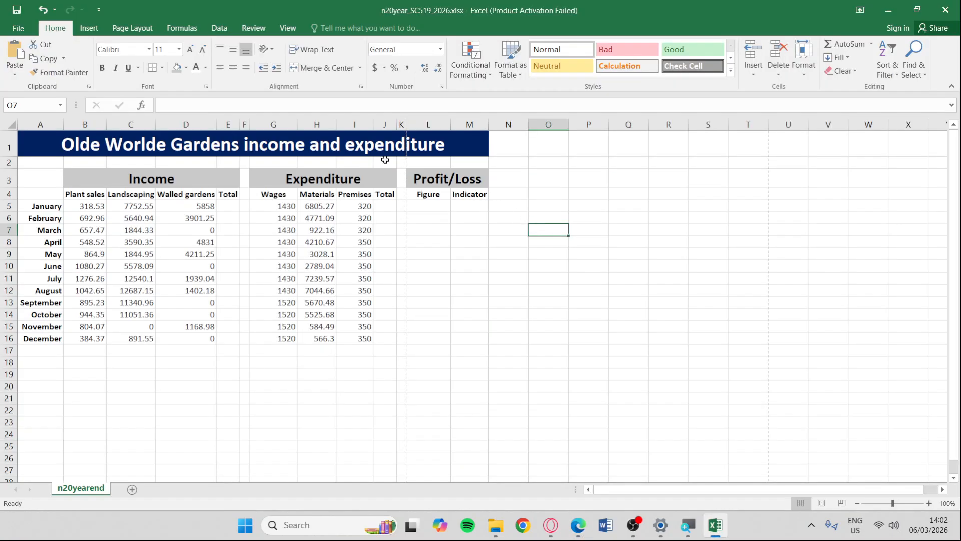
key("alt+Tab")
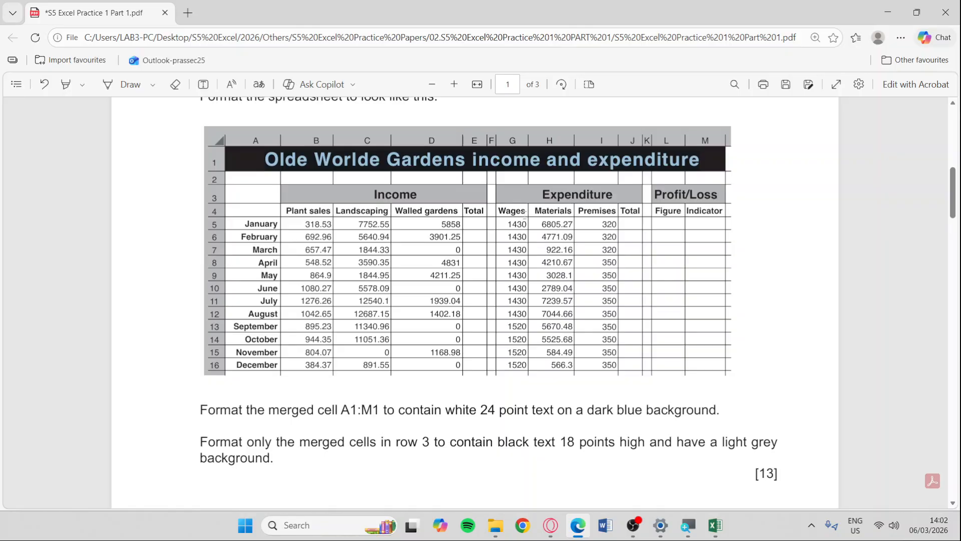
key("alt+Tab")
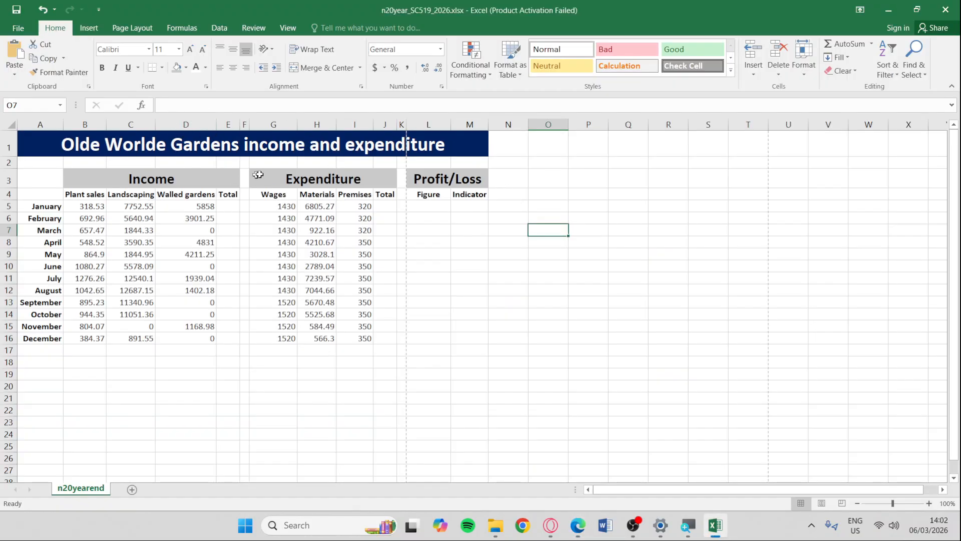
left_click(581, 238)
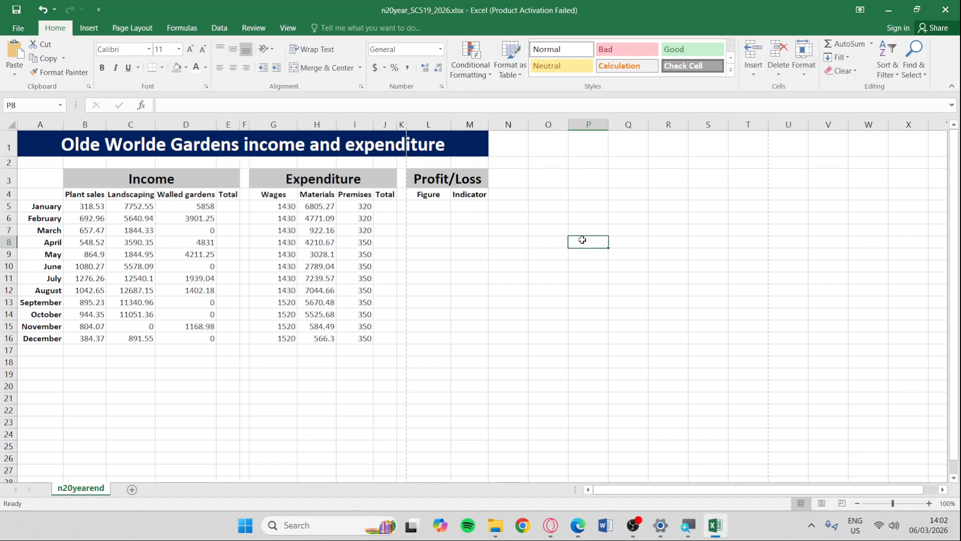
left_click(173, 139)
key("alt+Tab")
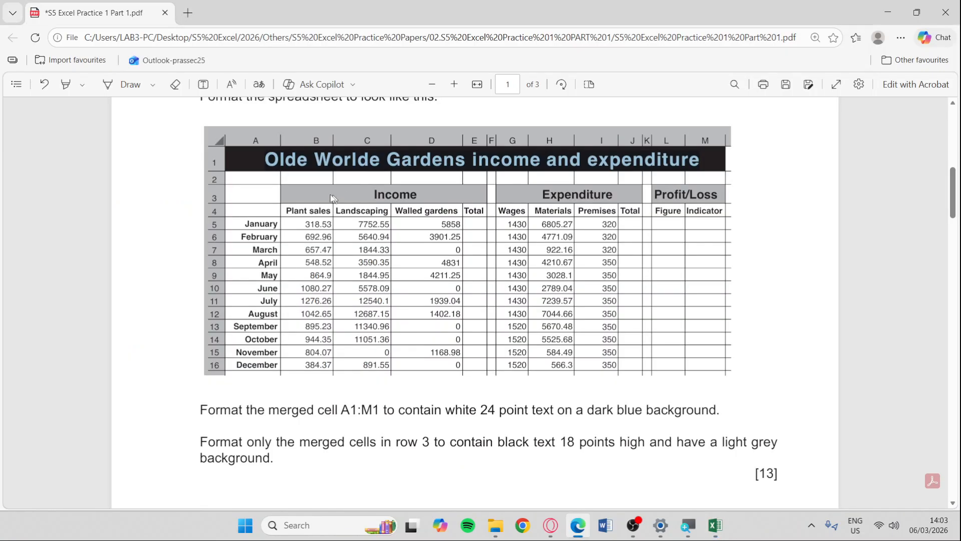
Set the Olde Worlde Gardens title font in A1 to Arial.
key("alt+Tab")
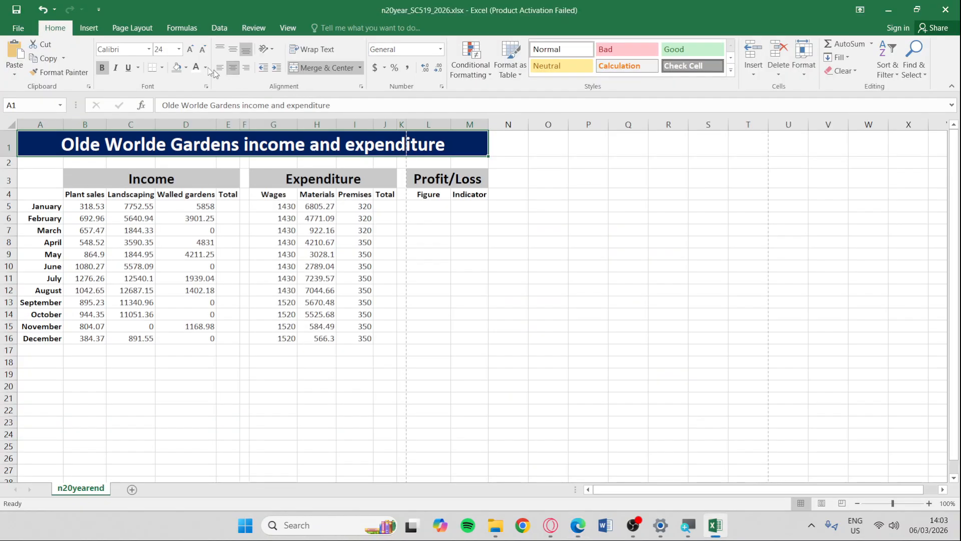
left_click(134, 50)
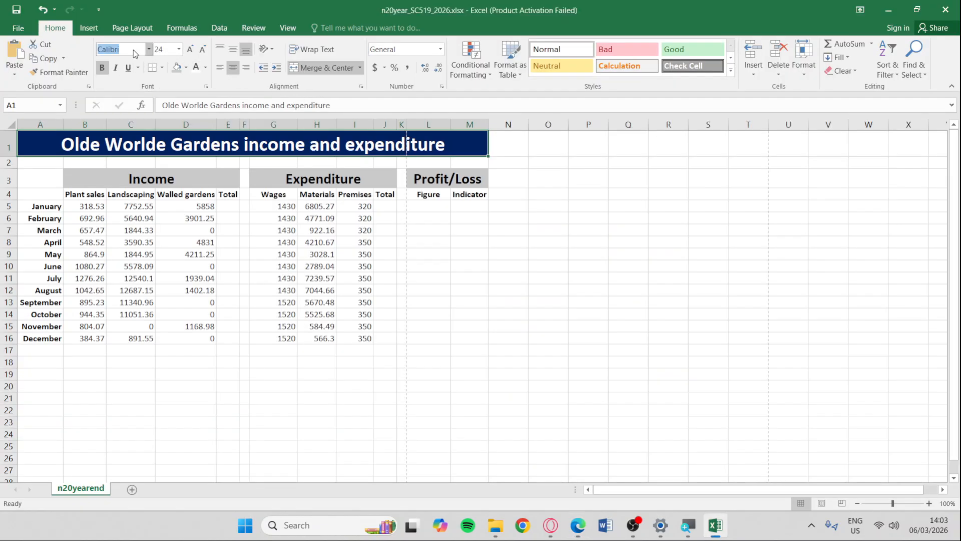
type("Ar")
key("Return")
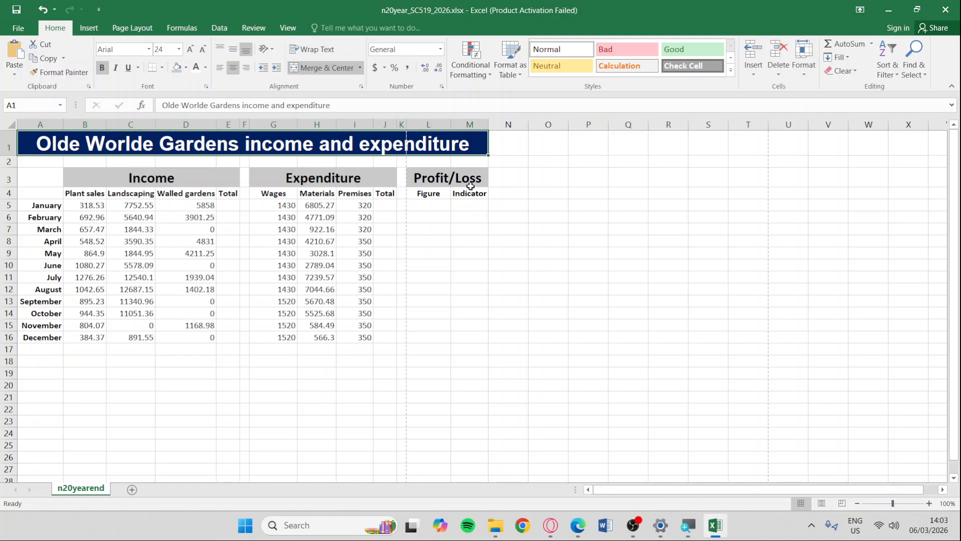
key("alt+Tab")
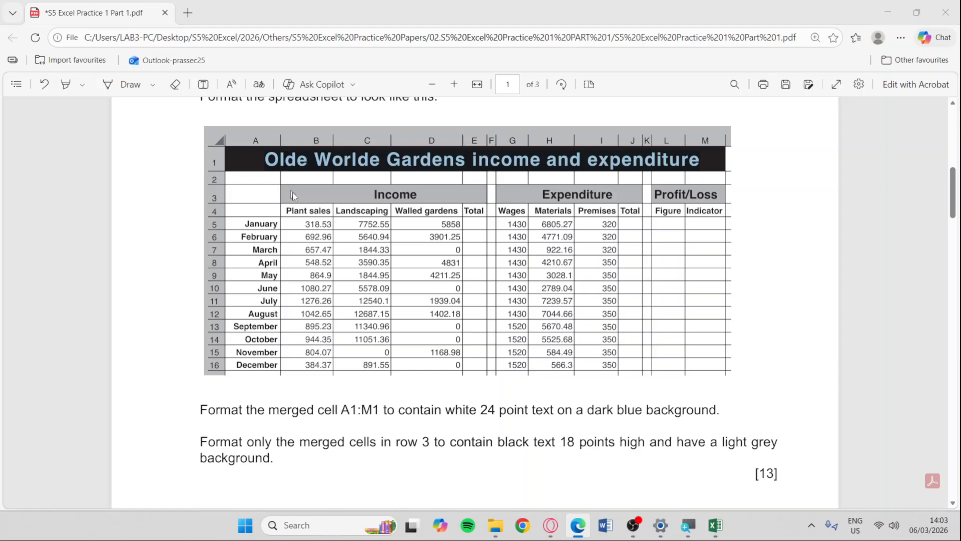
key("alt+Tab")
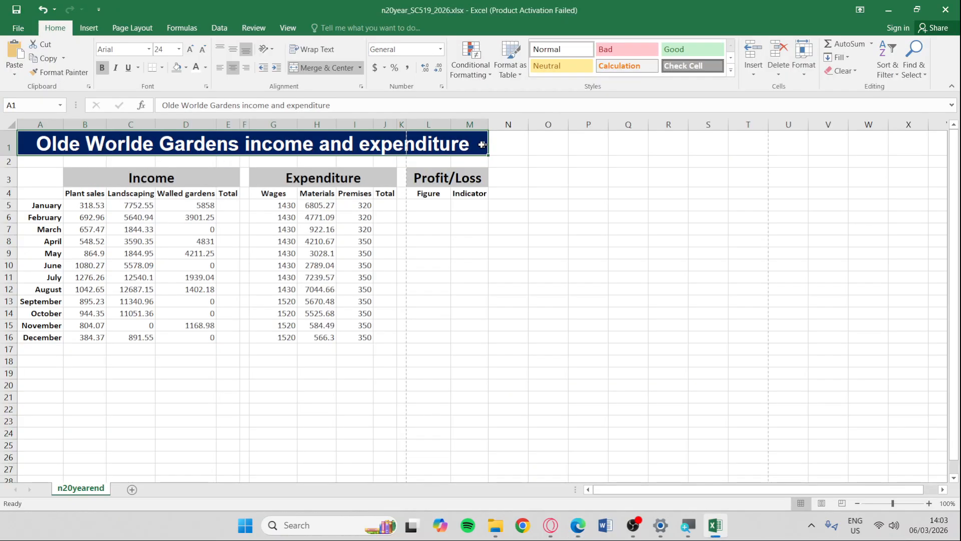
Widen columns A, B, C and D slightly to match the example layout.
left_click_drag(64, 126, 69, 126)
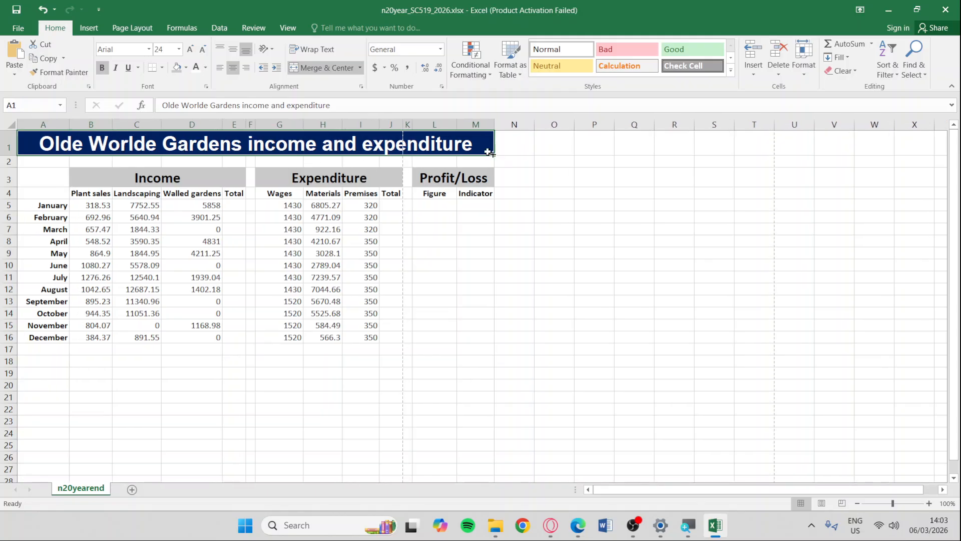
key("alt+Tab")
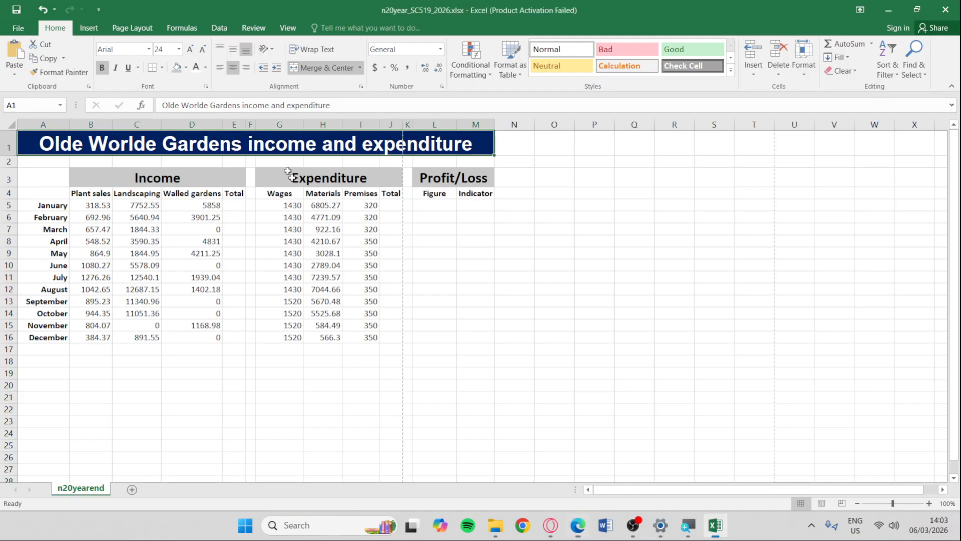
key("alt+Tab")
left_click_drag(112, 123, 118, 123)
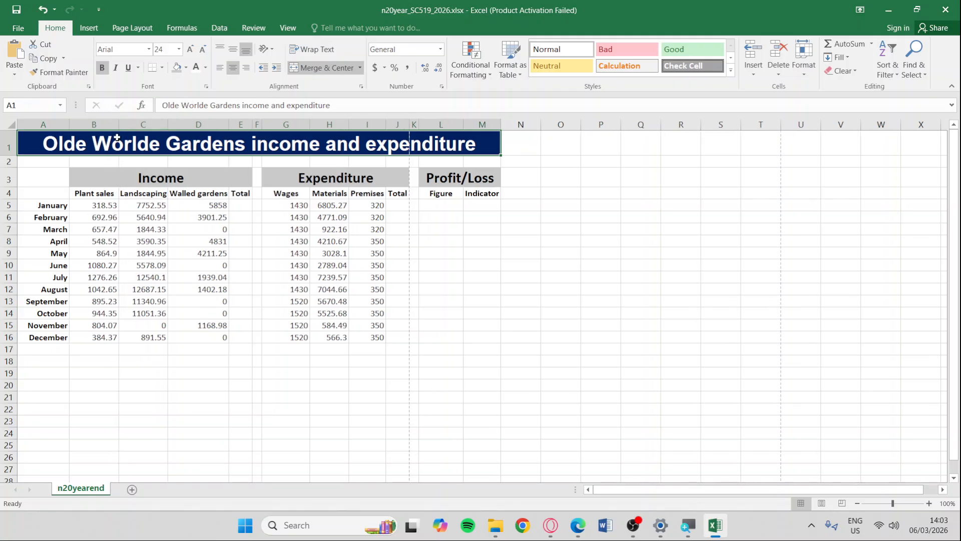
key("alt+Tab")
key("alt+Tab")
left_click_drag(168, 127, 172, 127)
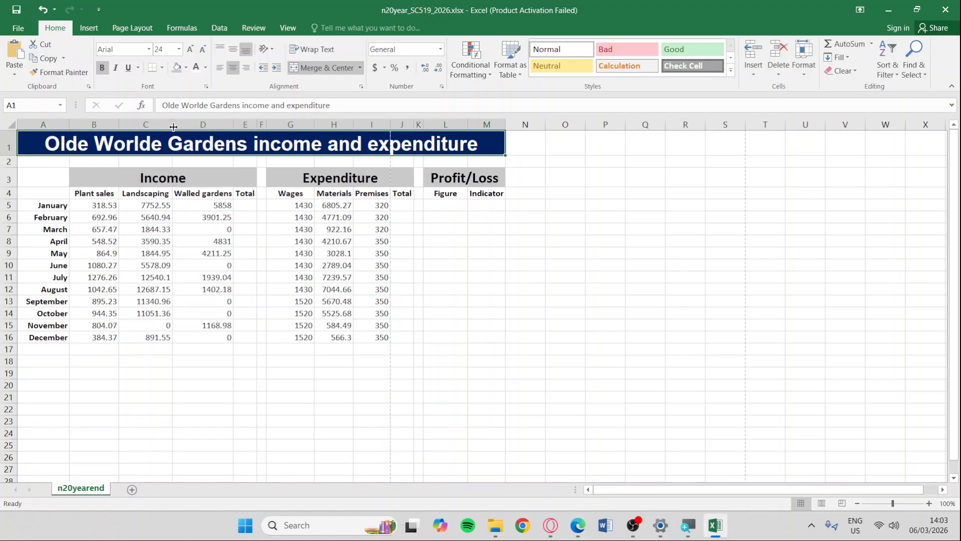
key("alt+Tab")
Widen Expenditure columns H and I slightly to fit their headings.
key("alt+Tab")
left_click_drag(236, 125, 238, 126)
key("alt+Tab")
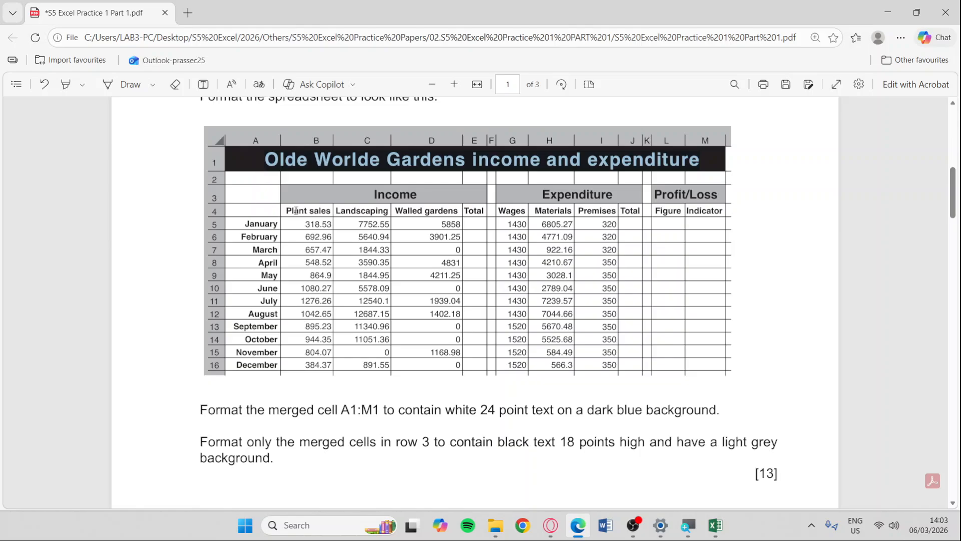
key("alt+Tab")
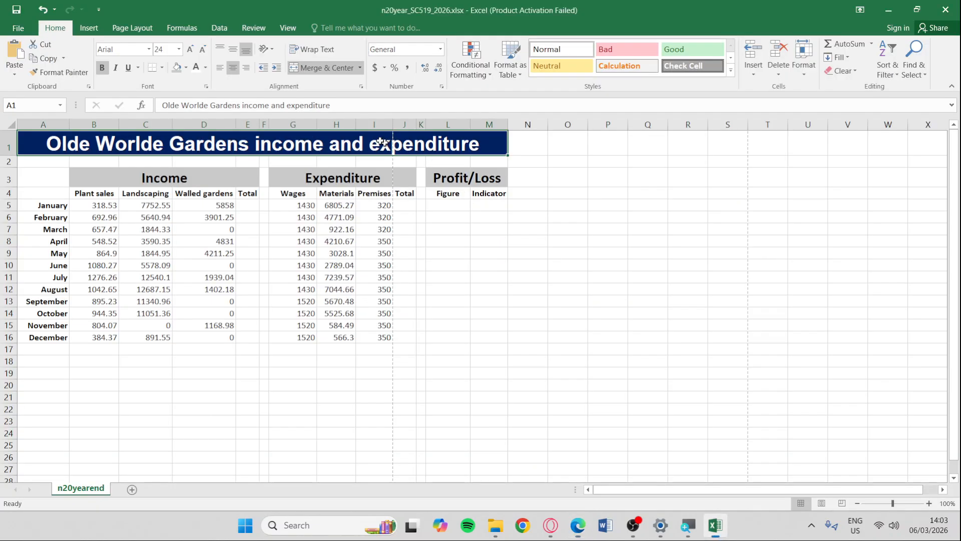
key("alt+Tab")
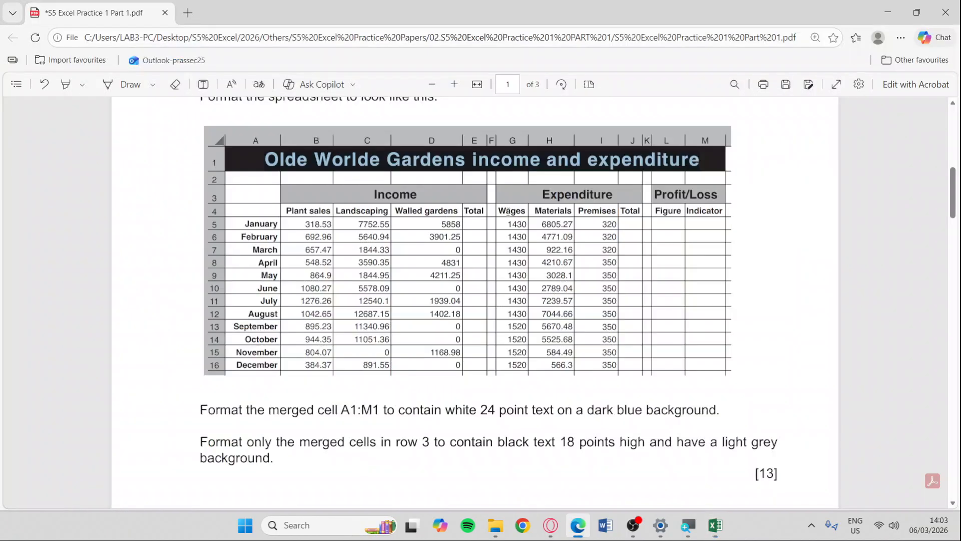
key("alt+Tab")
key("alt+Tab")
key("alt+Tab")
left_click_drag(353, 125, 356, 125)
key("alt+Tab")
key("alt+Tab")
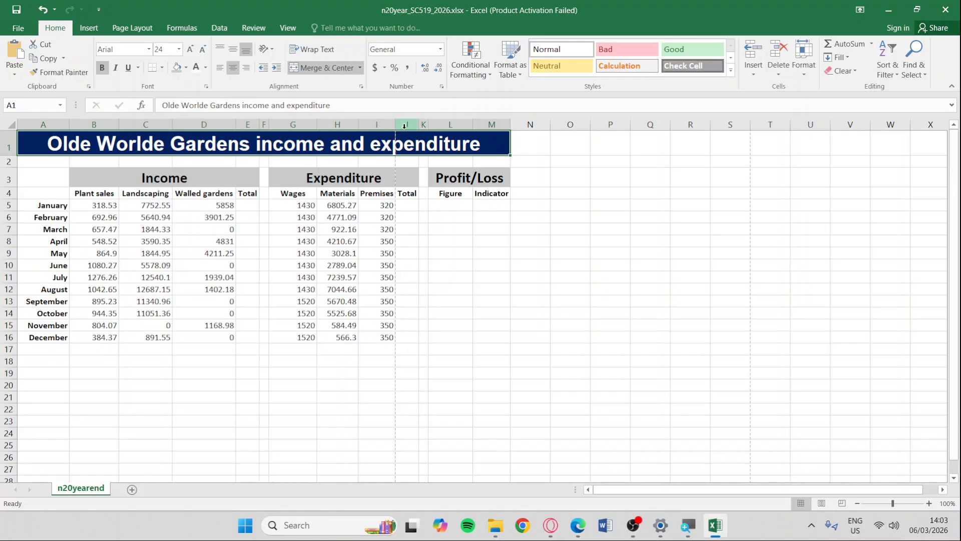
left_click_drag(393, 124, 425, 126)
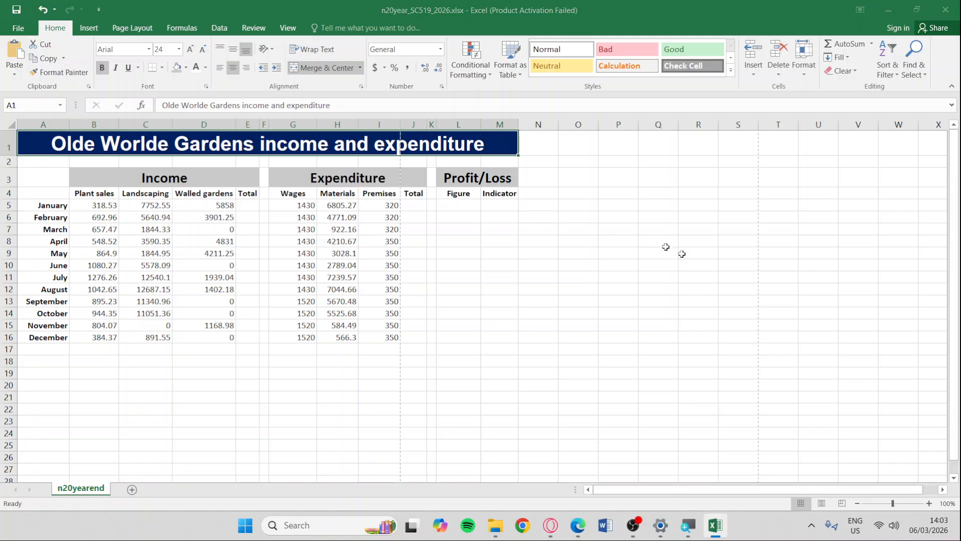
key("alt+Tab")
key("alt+Tab")
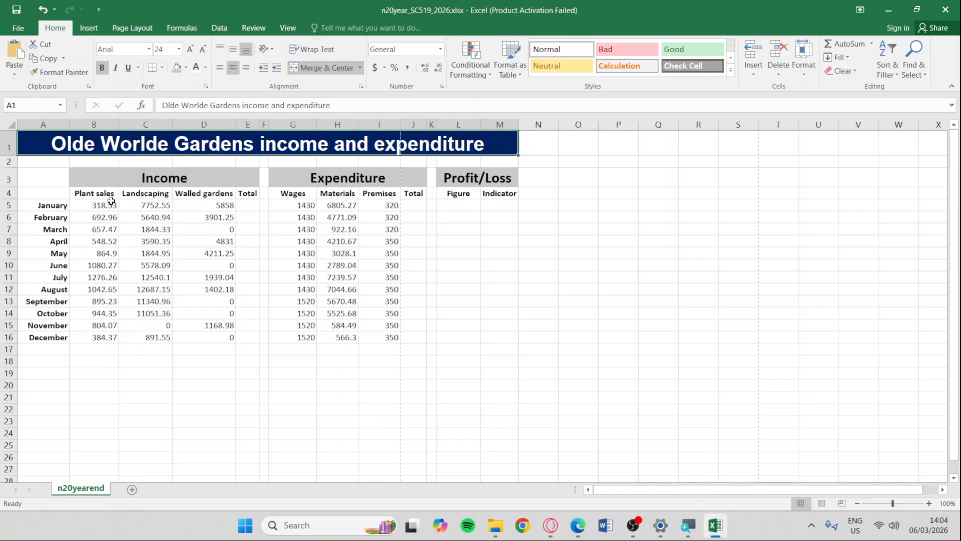
Read question 16 in the exam paper, about a function in E5 totalling January's income.
key("alt+Tab")
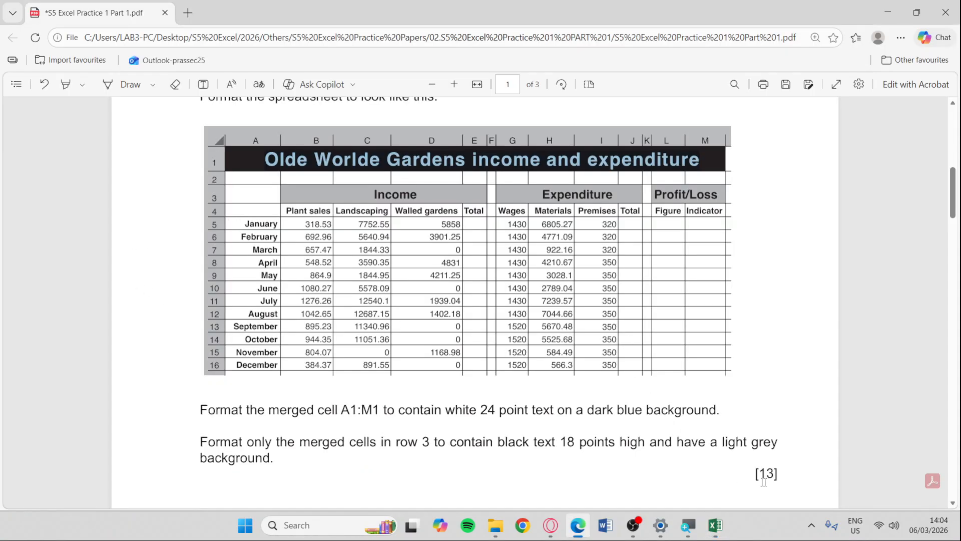
left_click_drag(757, 474, 778, 474)
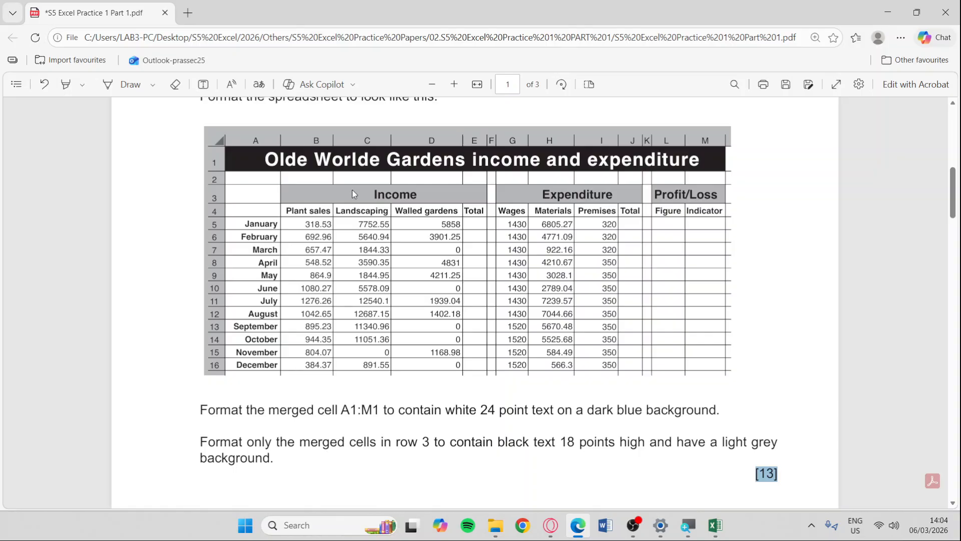
scroll(353, 194, "down", 5)
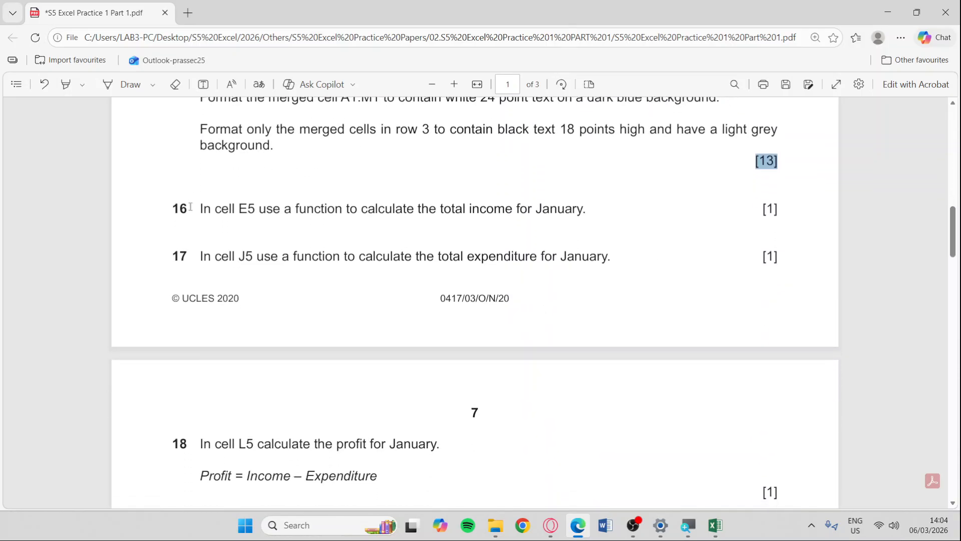
left_click_drag(199, 207, 580, 214)
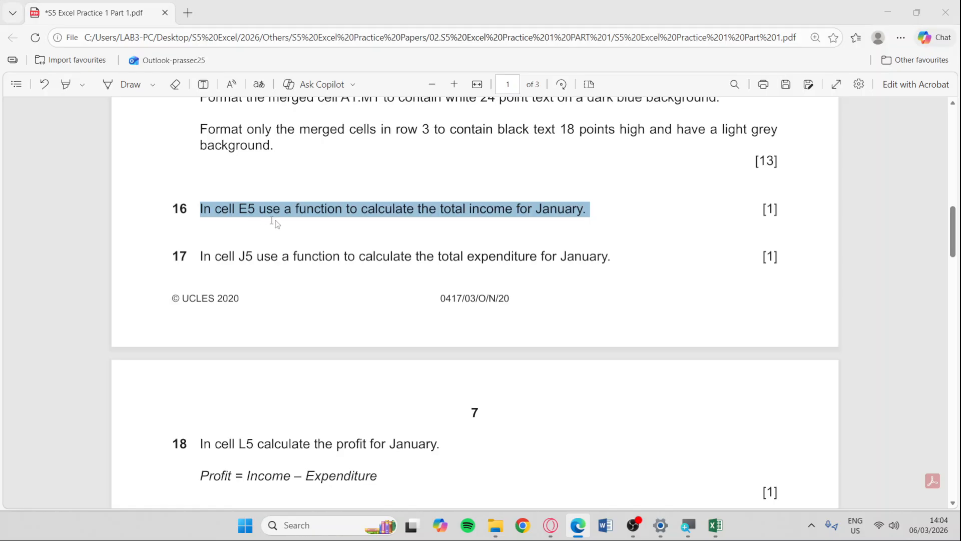
key("alt+Tab")
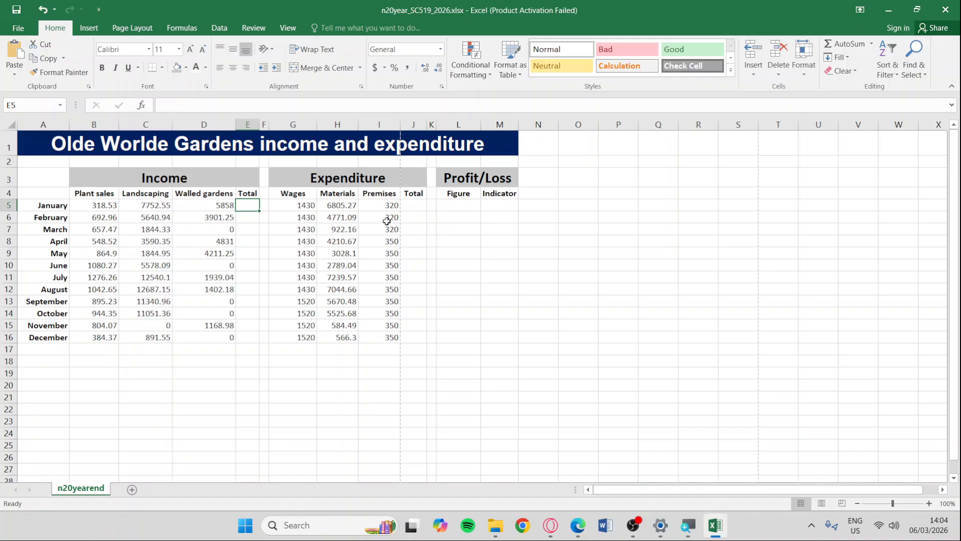
Enter =SUM(B5:D5) in E5 to total January's income, 13929.1.
type("=su")
key("Tab")
left_click_drag(94, 206, 220, 206)
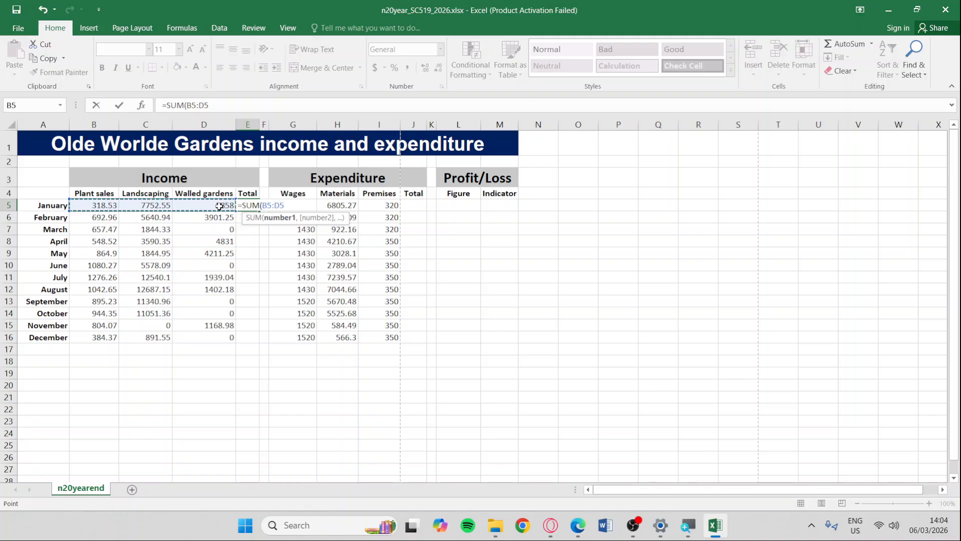
key("Return")
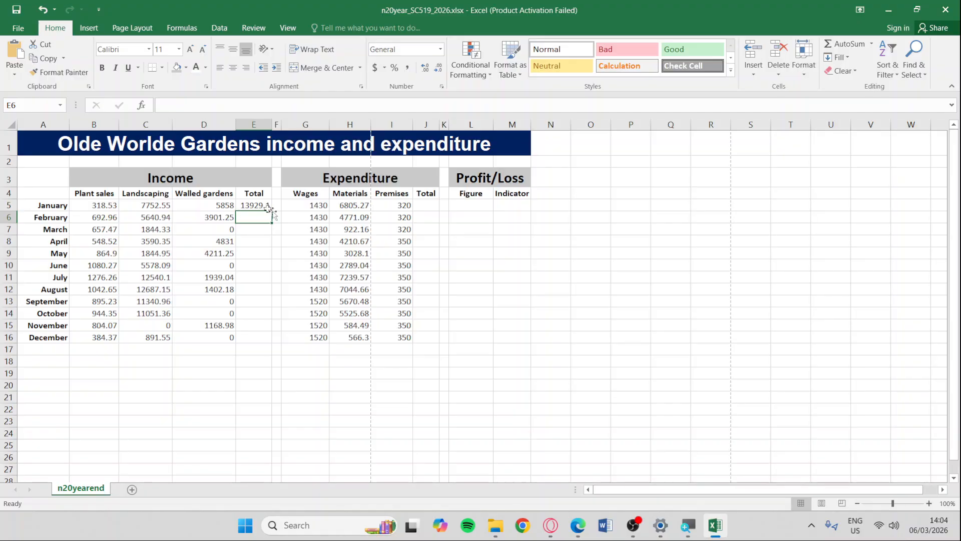
Read question 17 on total expenditure and pick cell J5 for that total.
key("alt+Tab")
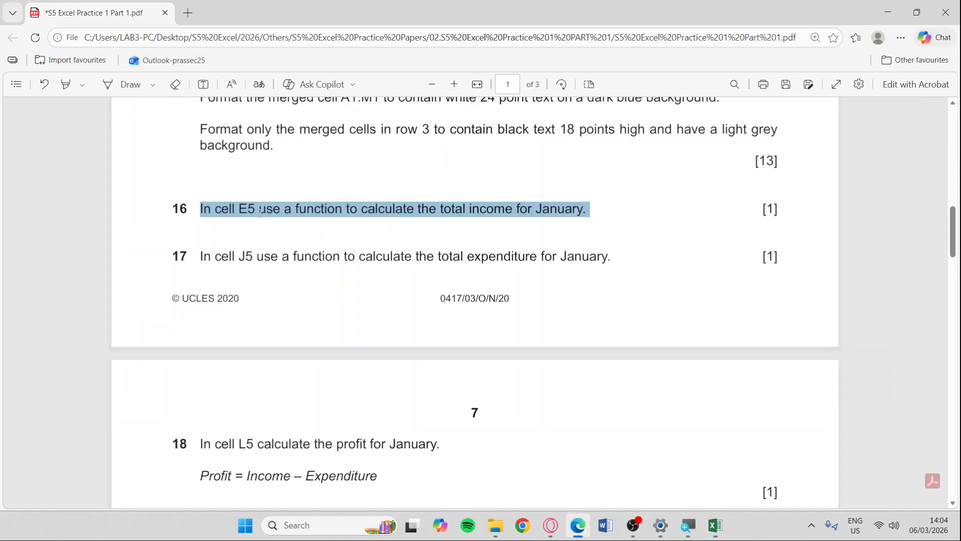
left_click_drag(200, 256, 608, 265)
key("alt+Tab")
left_click(428, 206)
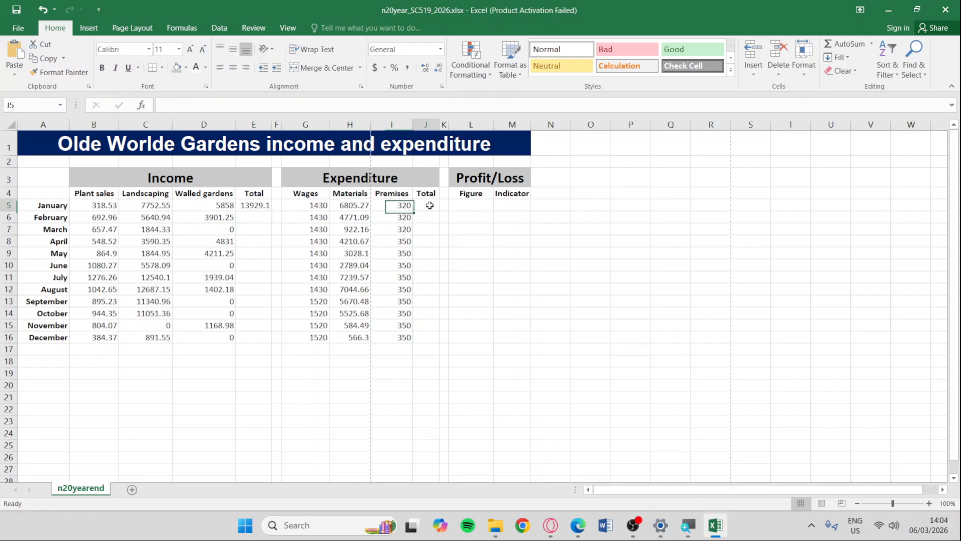
key("alt+Tab")
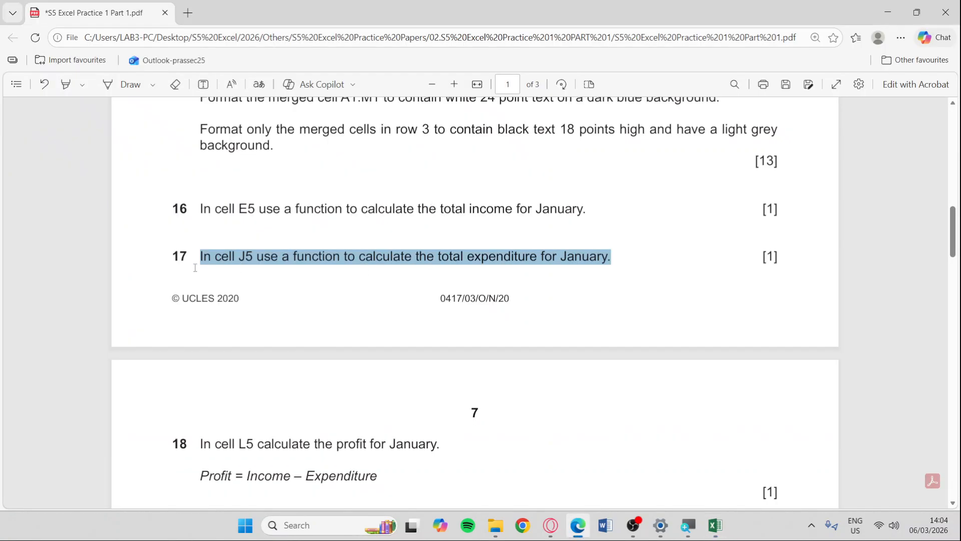
Enter =SUM(G5:I5) in J5 to total January's expenditure, 8555.
key("alt+Tab")
type("=sum")
key("Tab")
left_click_drag(313, 206, 389, 207)
type(")")
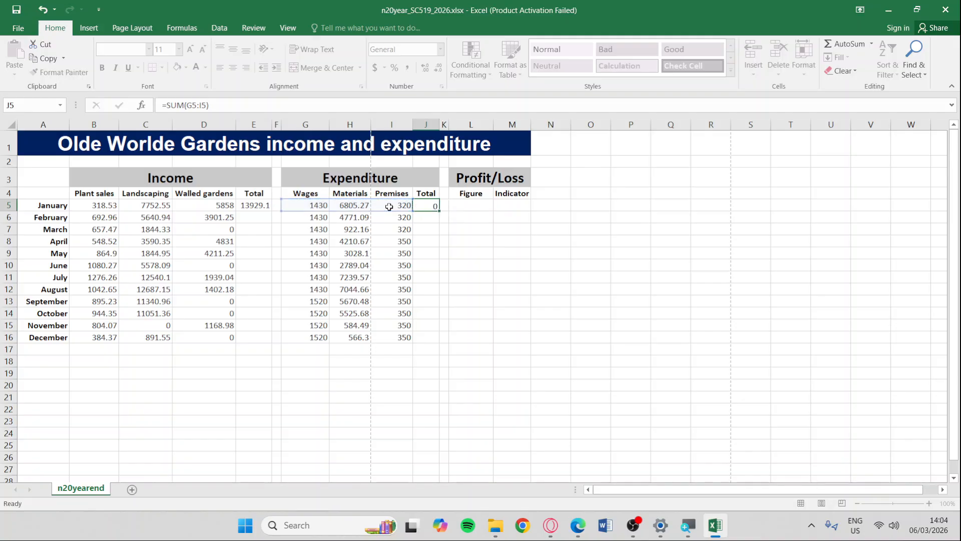
key("Return")
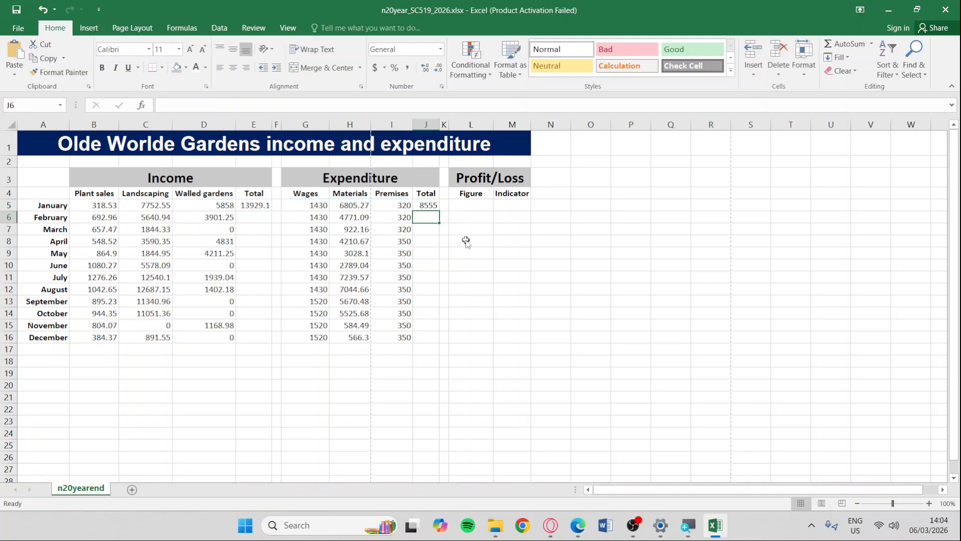
Scroll the exam paper to read question 18 on January's profit.
key("alt+Tab")
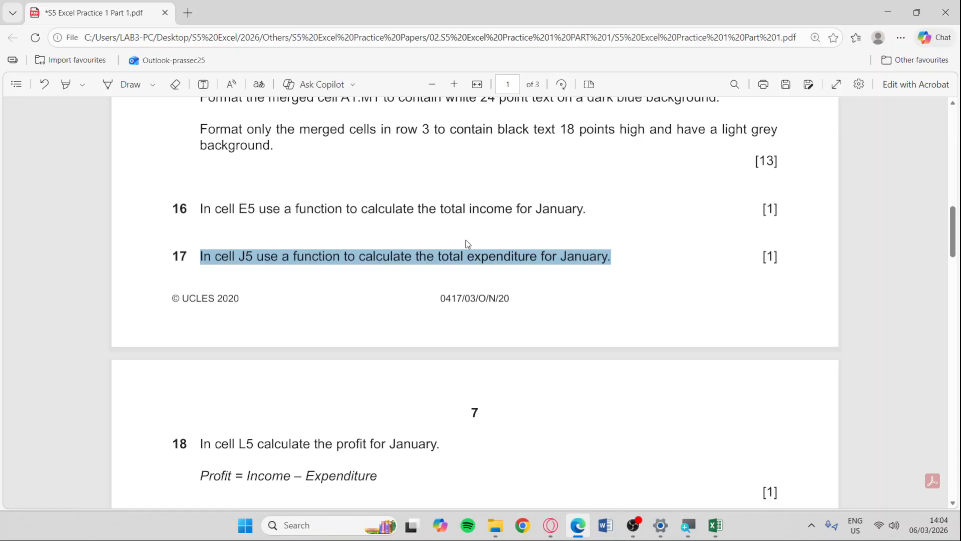
scroll(467, 244, "down", 2)
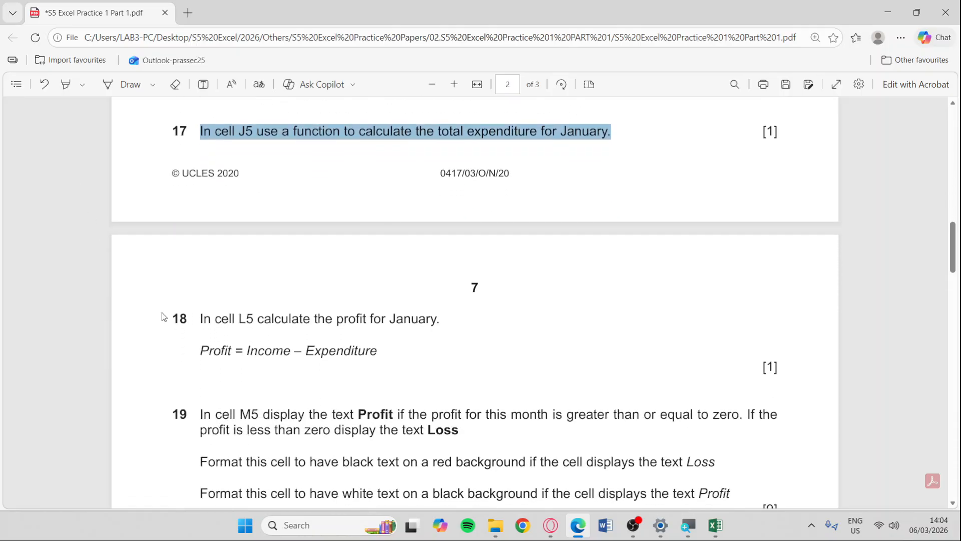
left_click_drag(199, 319, 437, 321)
key("alt+Tab")
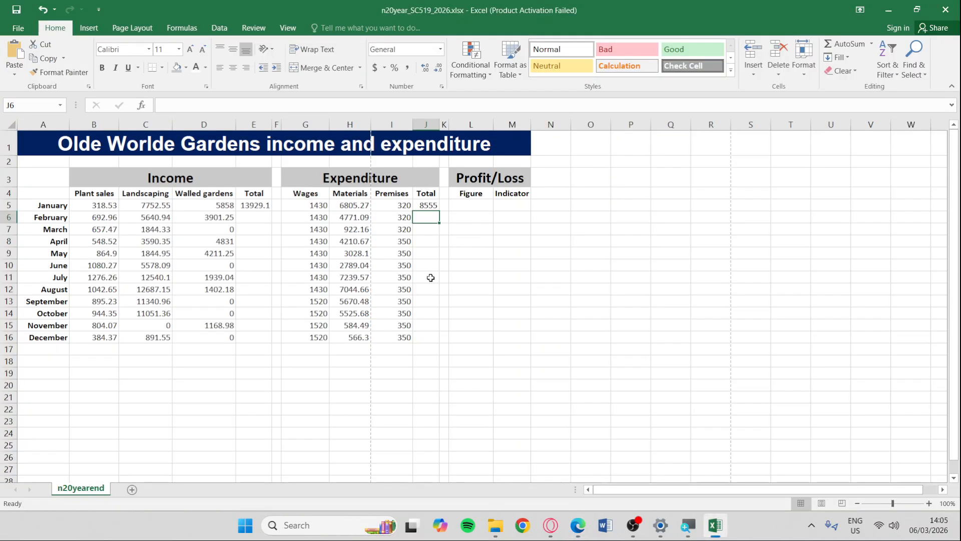
Select L5 and check the paper's Income – Expenditure rule for profit.
left_click(481, 205)
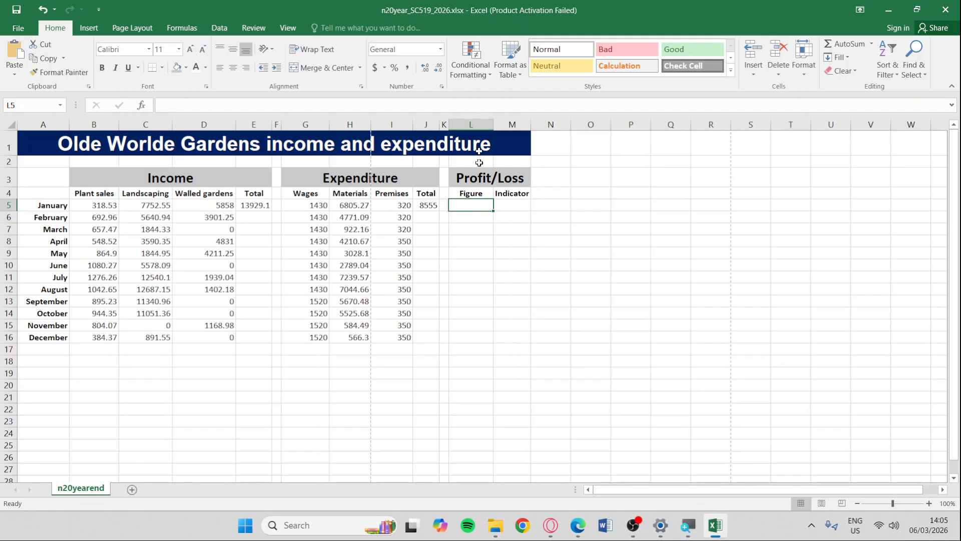
key("alt+Tab")
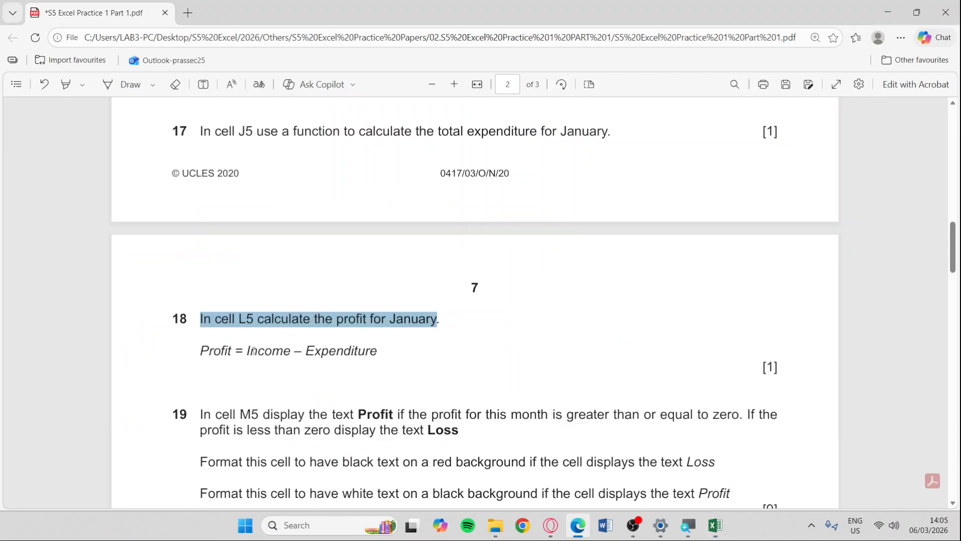
left_click_drag(248, 350, 380, 354)
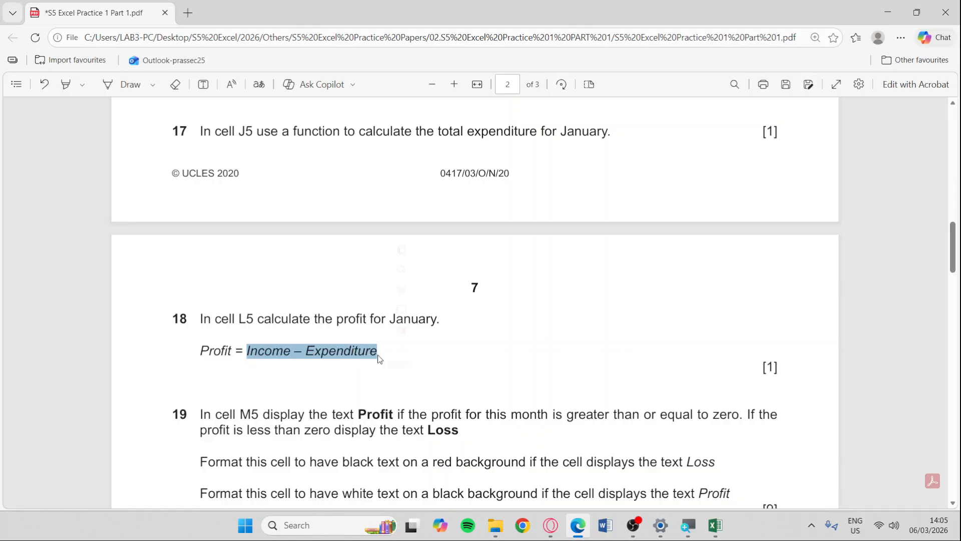
key("alt+Tab")
Enter =E5-J5 in L5, giving January's profit of 5373.81.
type("=")
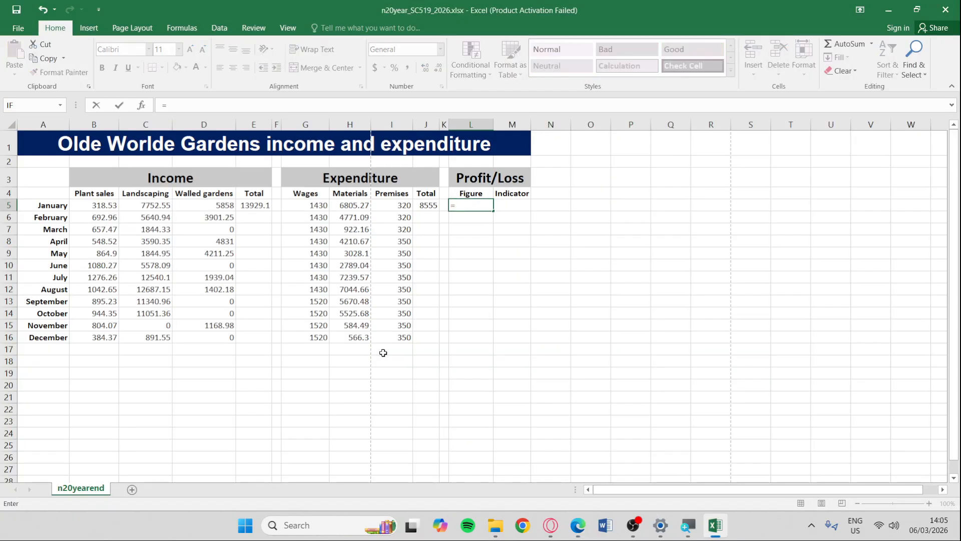
left_click(251, 205)
type("-")
left_click(428, 205)
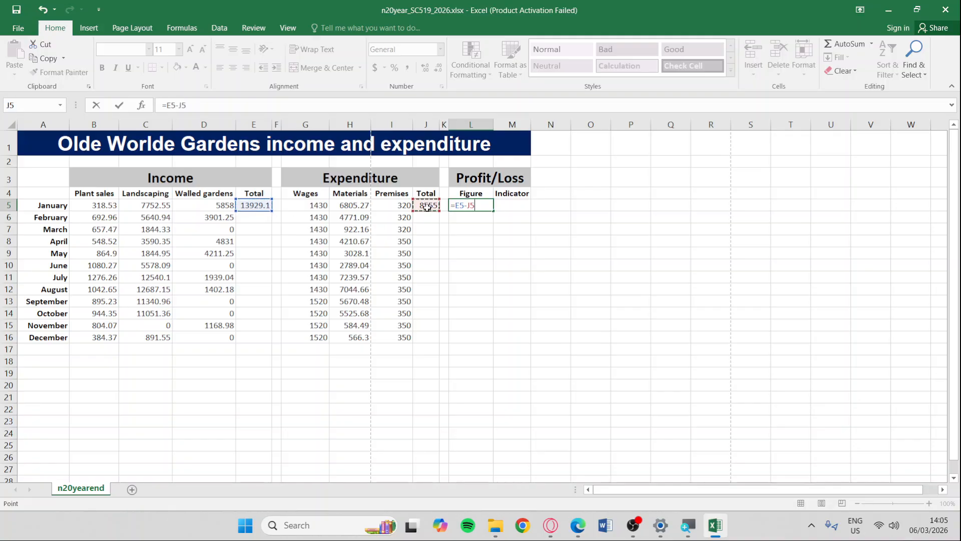
key("Return")
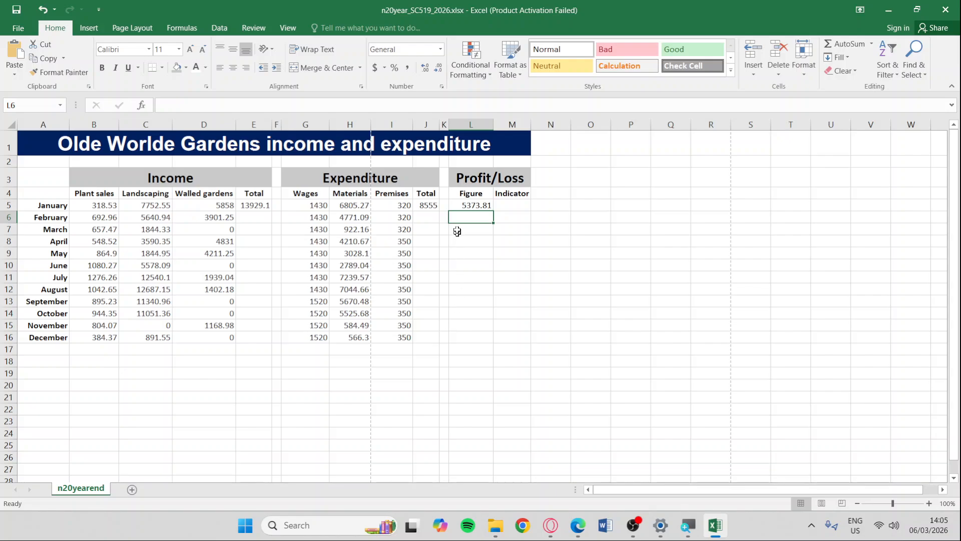
left_click(476, 205)
key("alt+Tab")
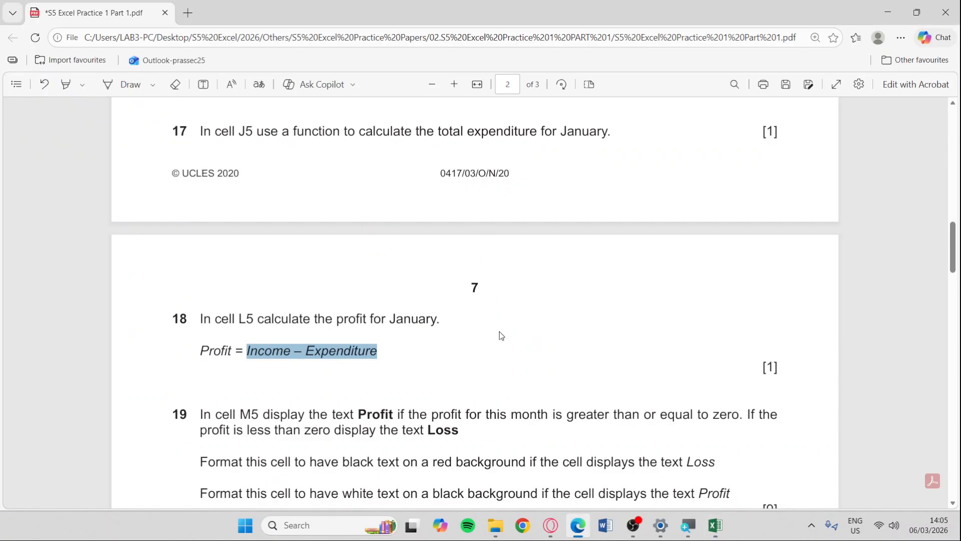
Scroll to question 19 and read its Profit or Loss rule and two formatting rules.
scroll(500, 331, "down", 1)
scroll(499, 331, "down", 1)
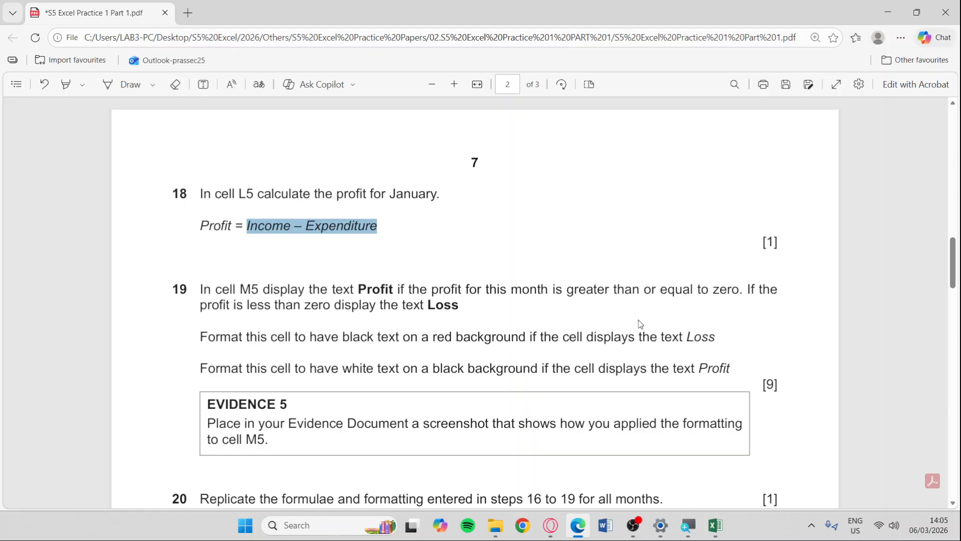
left_click_drag(763, 385, 779, 385)
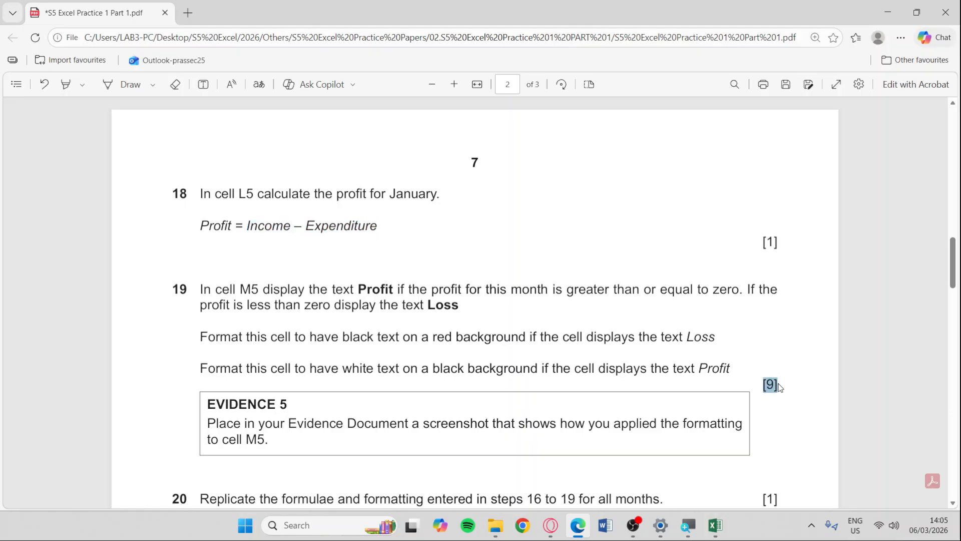
left_click_drag(207, 403, 287, 403)
left_click(242, 350)
left_click_drag(201, 289, 459, 306)
left_click_drag(199, 336, 677, 380)
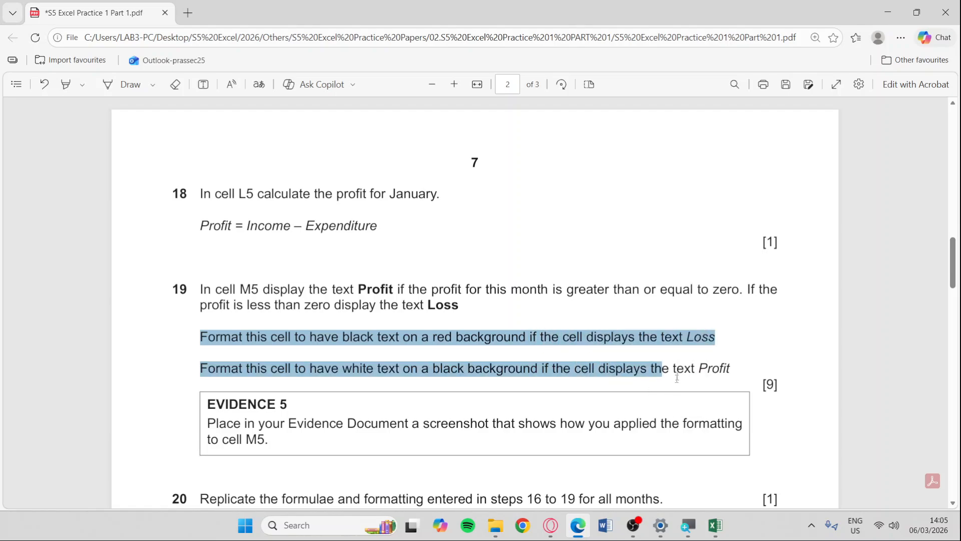
left_click(726, 351)
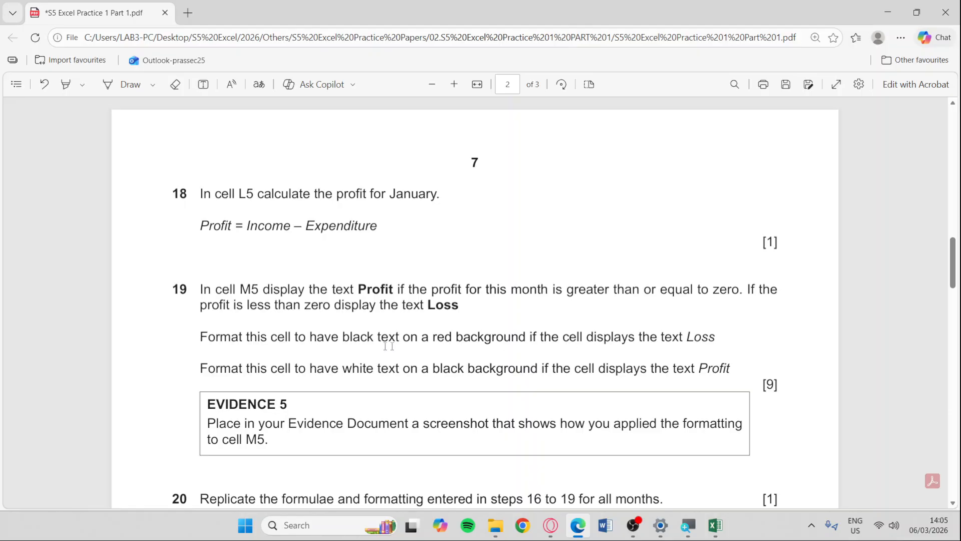
left_click_drag(201, 368, 731, 376)
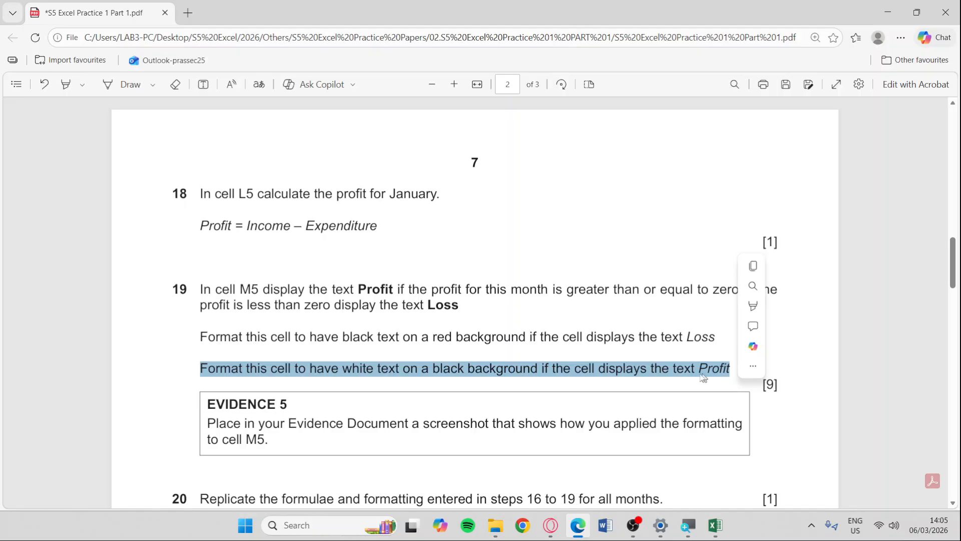
left_click(422, 306)
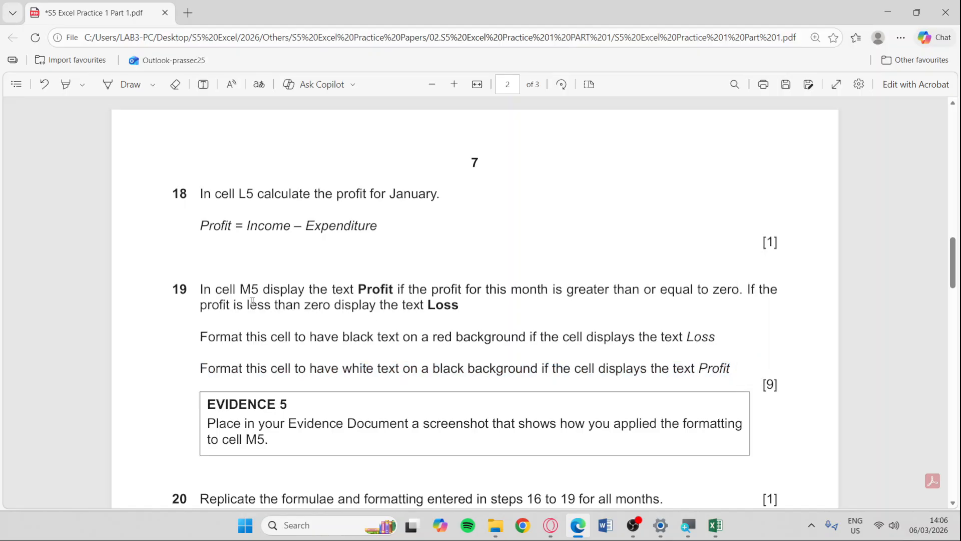
Reread question 19's Profit and Loss conditions, then return to the workbook.
left_click_drag(198, 289, 459, 307)
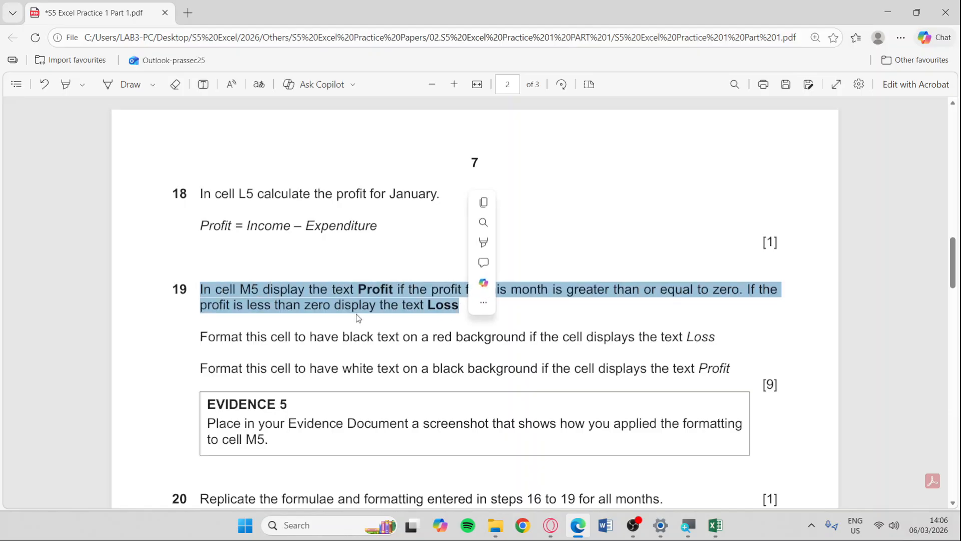
left_click(358, 317)
triple_click(368, 290)
left_click(362, 313)
double_click(453, 304)
left_click(480, 323)
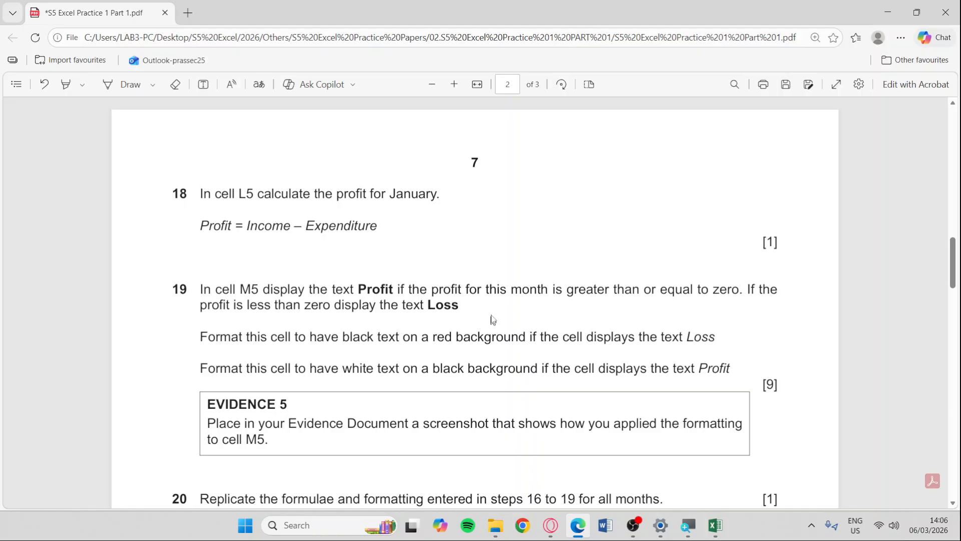
left_click_drag(484, 290, 741, 291)
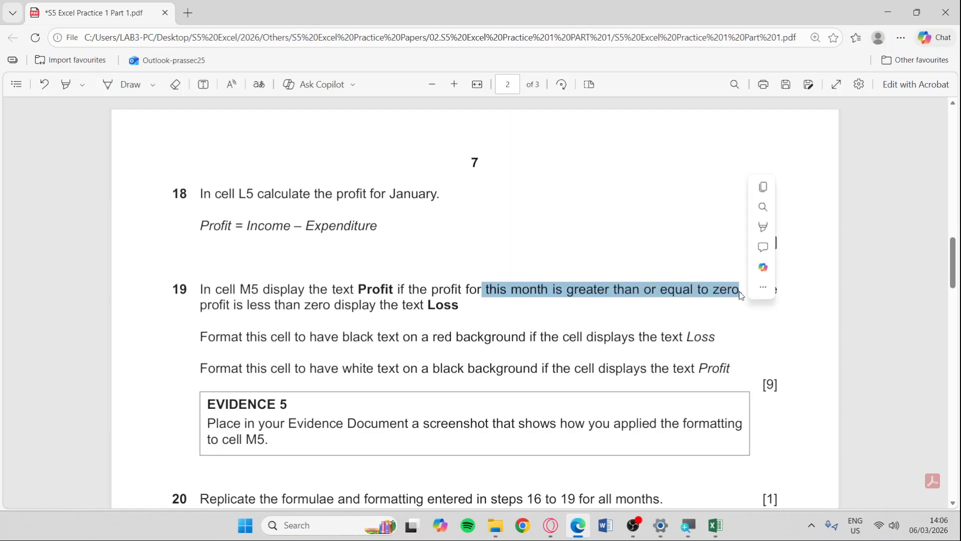
double_click(370, 290)
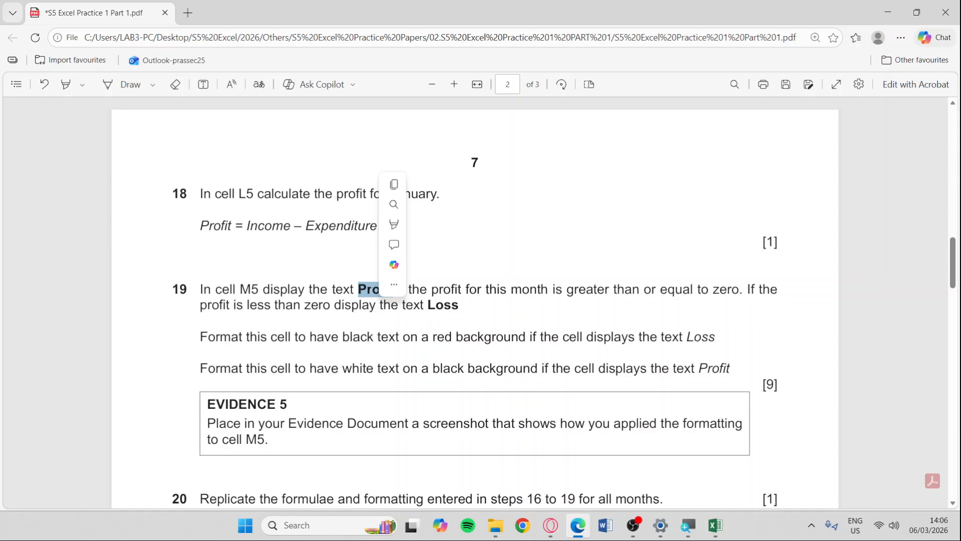
left_click(371, 290)
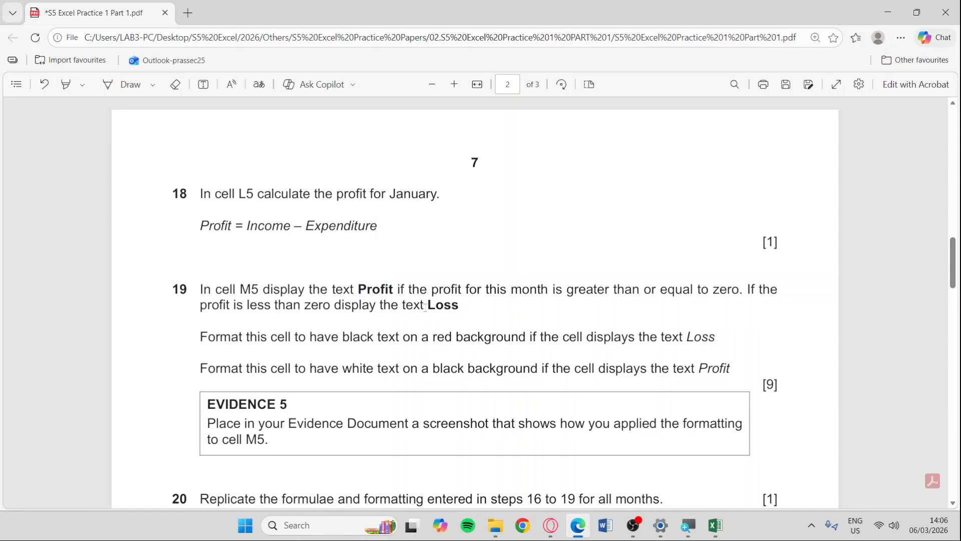
left_click_drag(428, 306, 456, 310)
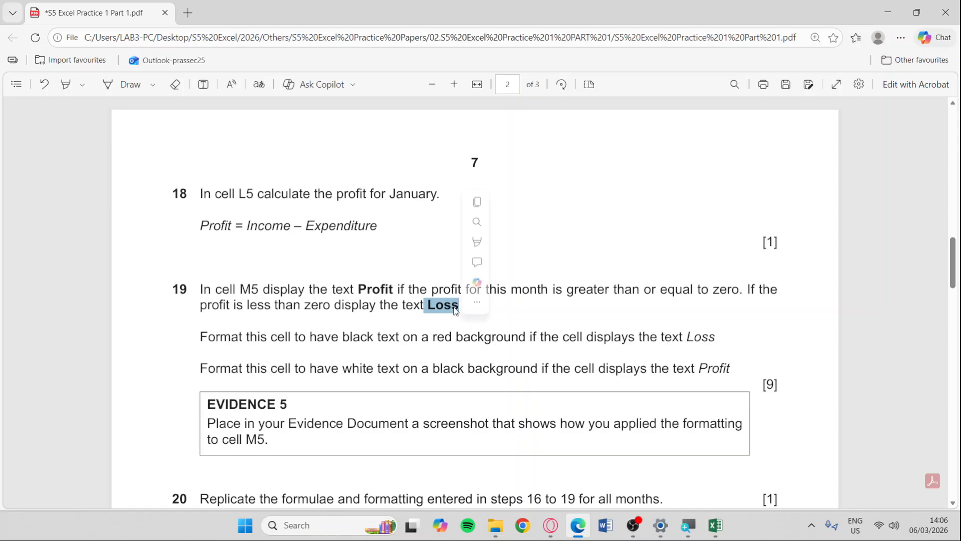
key("alt+Tab")
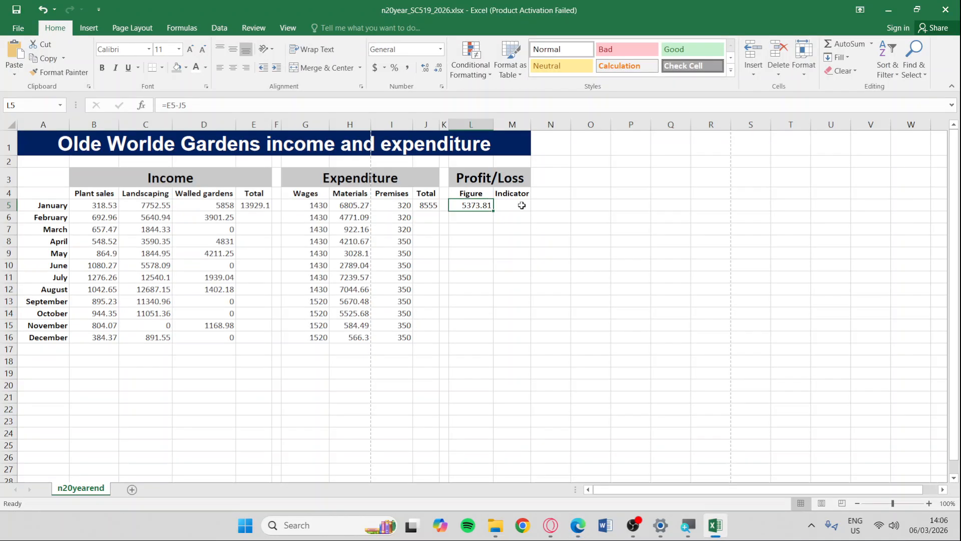
In M5 begin the formula =IF(L5>=0,.
left_click(522, 206)
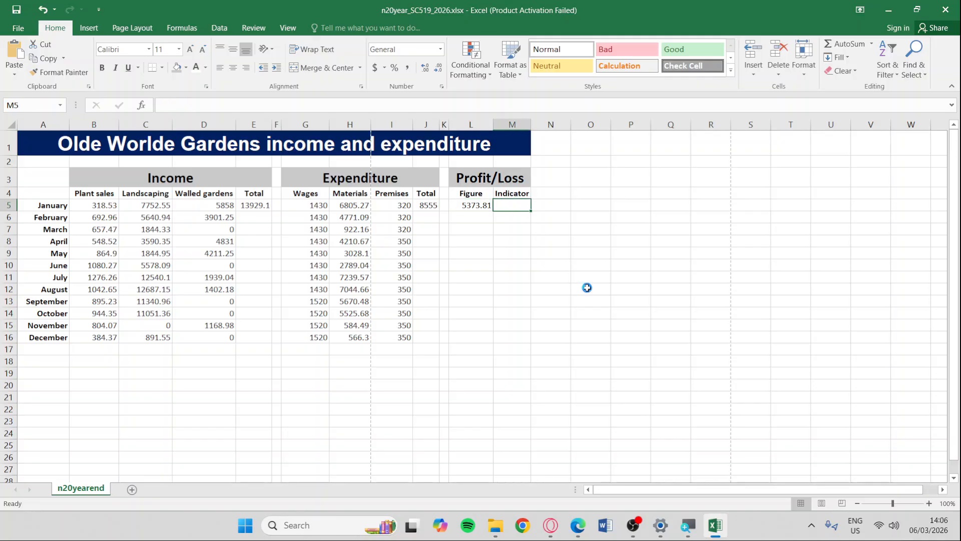
scroll(586, 286, "up", 3)
left_click_drag(725, 495, 745, 494)
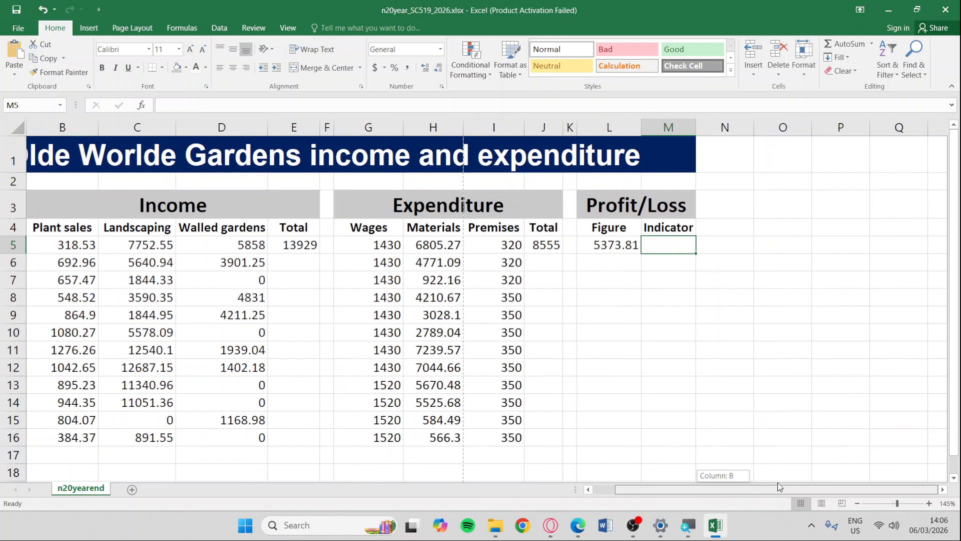
type("=if")
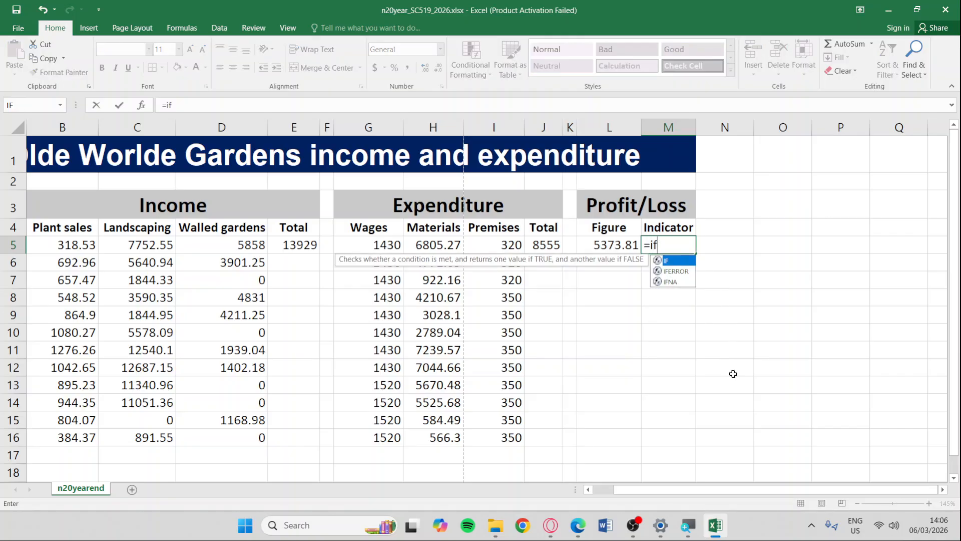
key("Tab")
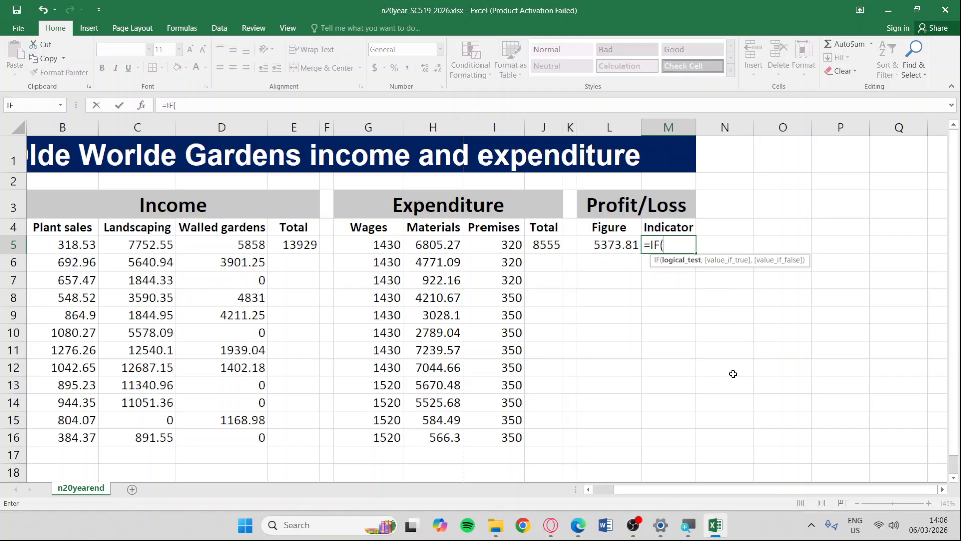
left_click(595, 245)
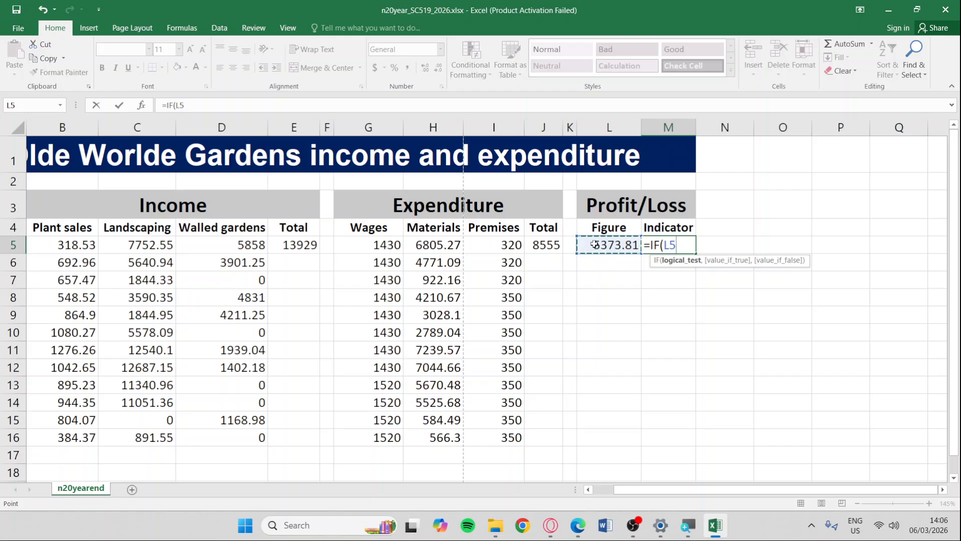
type(">=0,")
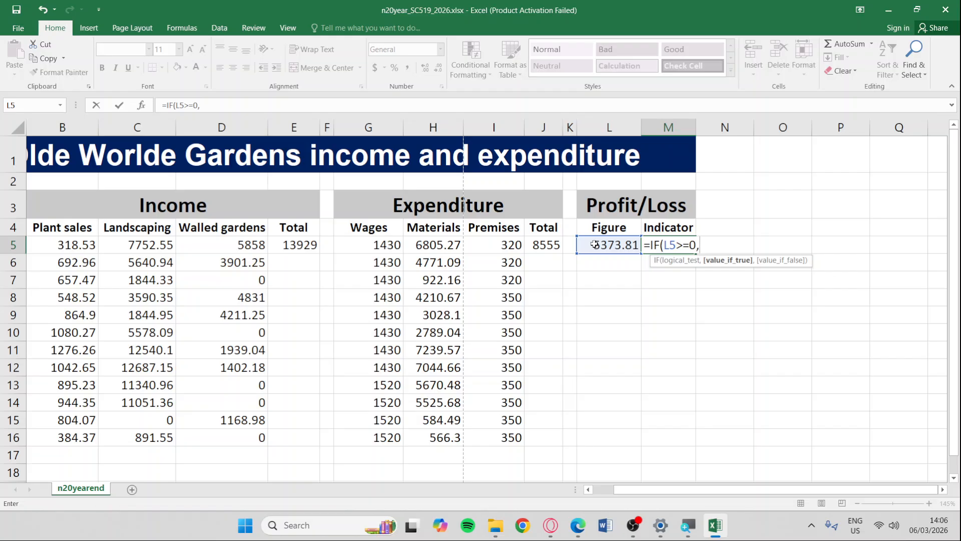
Complete it as =IF(L5>=0,"Profit","Loss"), removing the stray s from Profits.
key("alt+Tab")
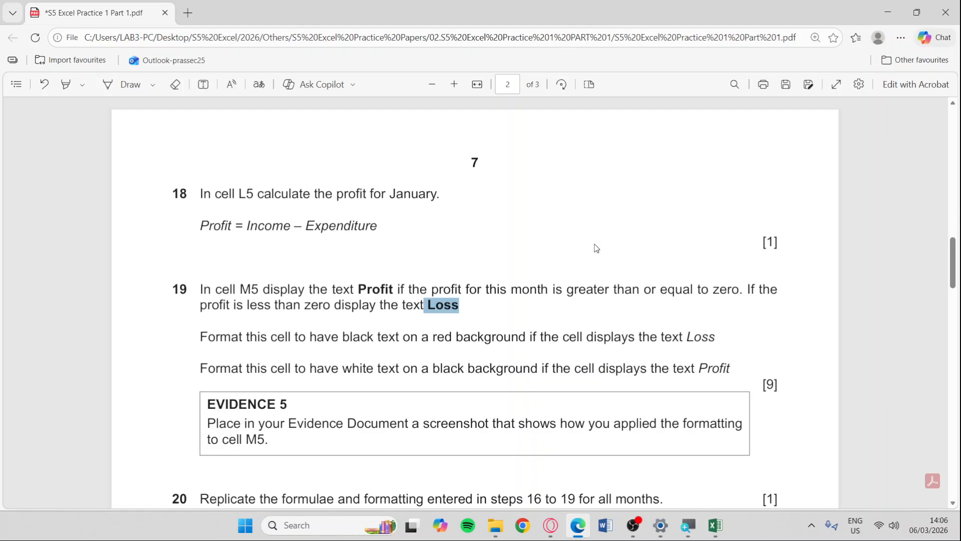
key("alt+Tab")
type("\"Profits")
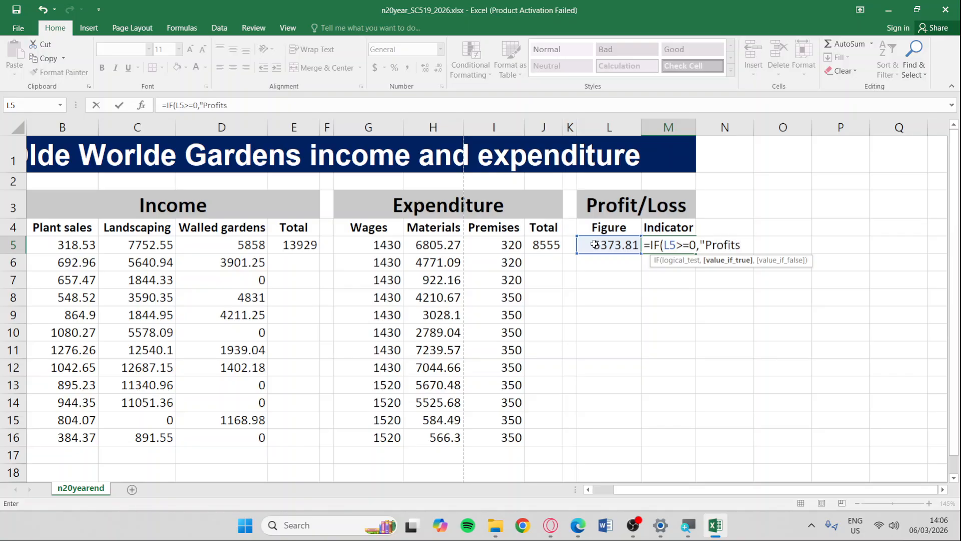
type("\",\"")
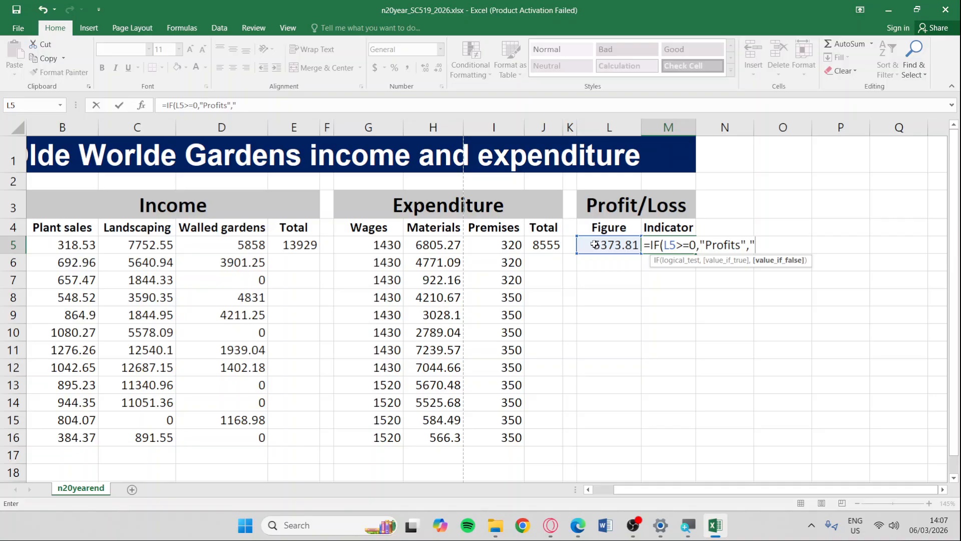
type("Loss")
type("\")")
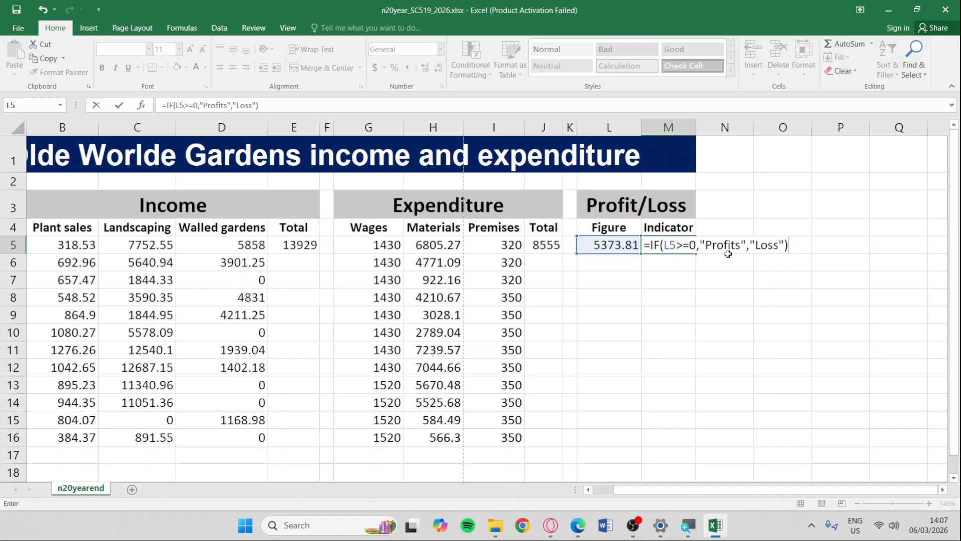
key("alt+Tab")
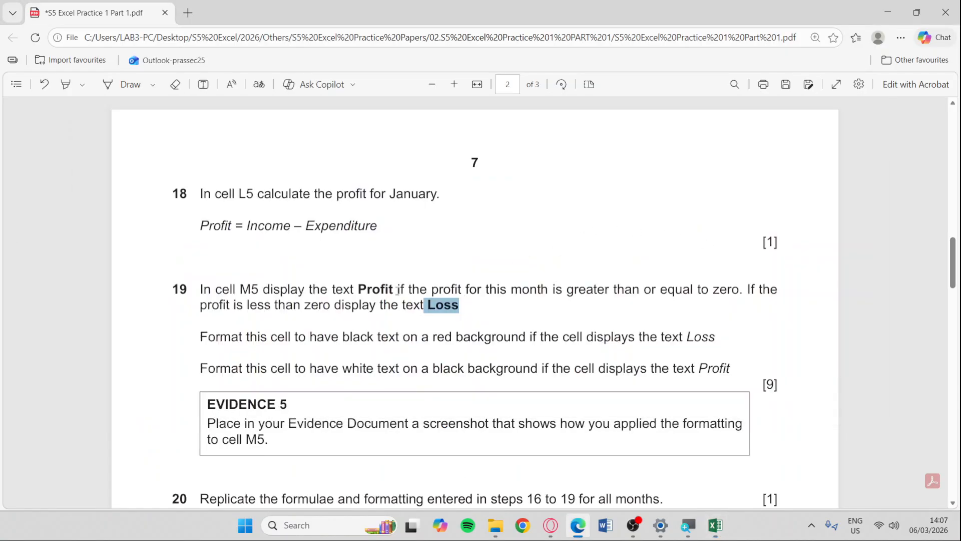
key("alt+Tab")
key("Left")
key("Left")
key("Left")
key("Left")
key("Left")
key("Left")
key("Left")
key("Left")
key("Left")
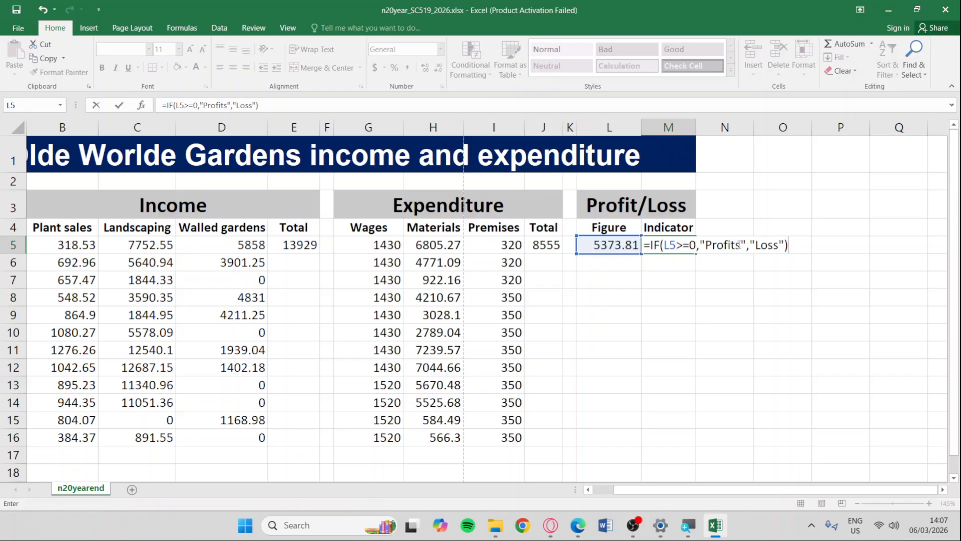
key("BackSpace")
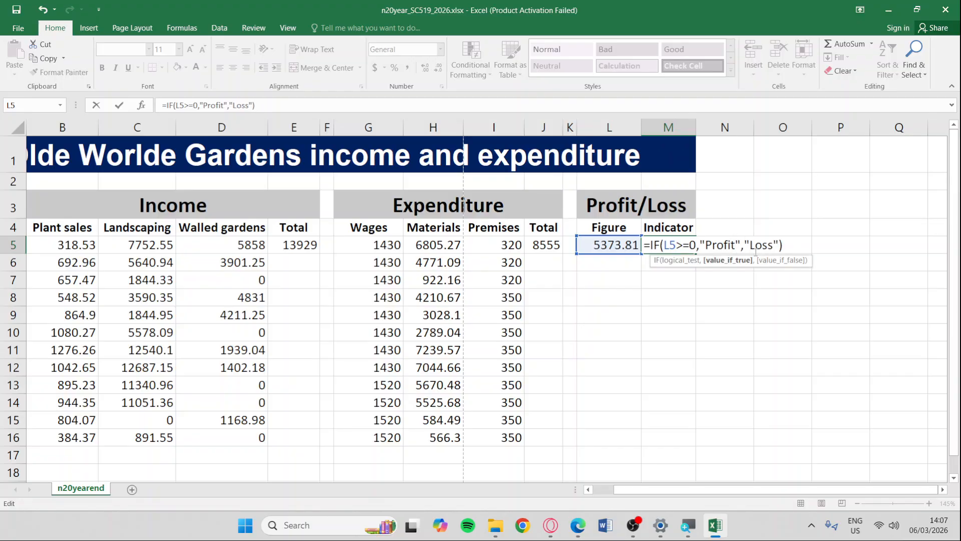
key("Return")
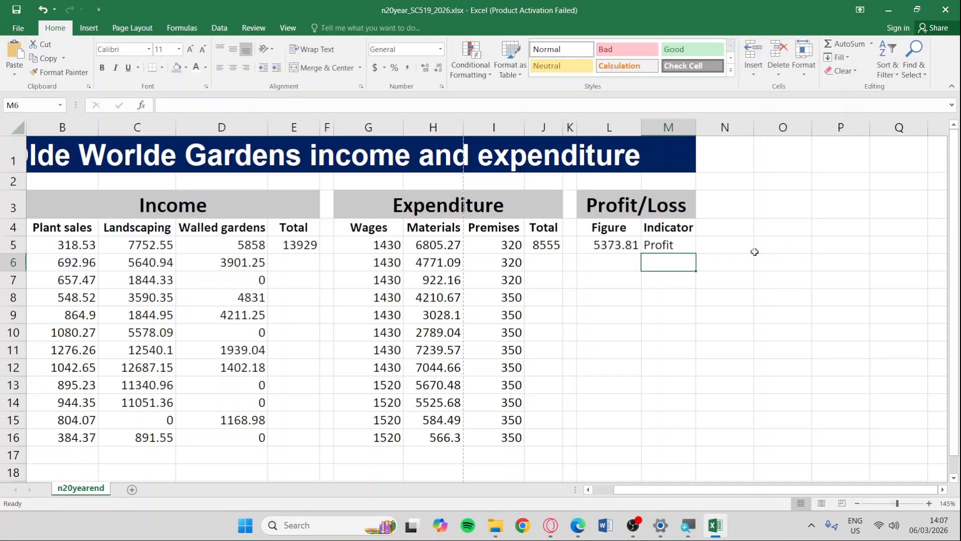
left_click(682, 246)
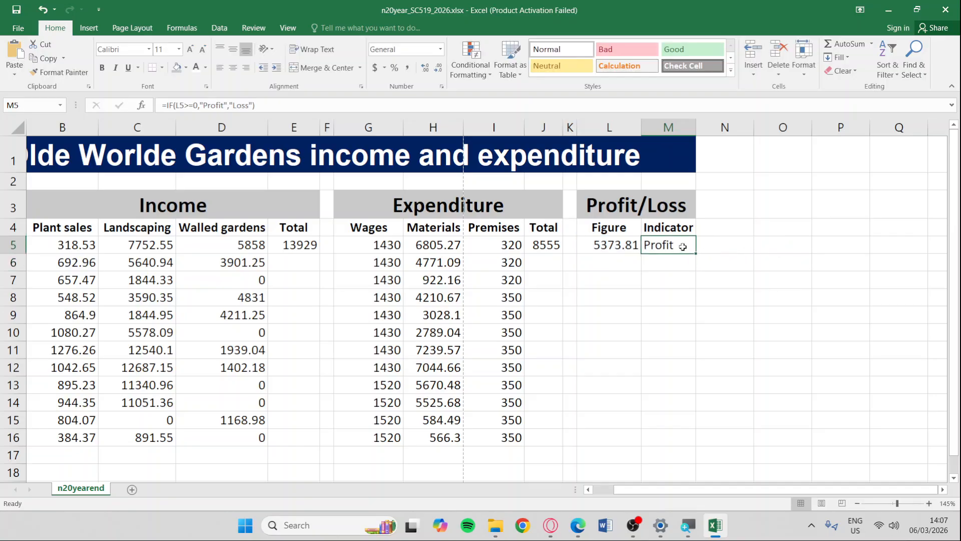
Reread the paper's rule: Loss shown as black text on a red background.
key("alt+Tab")
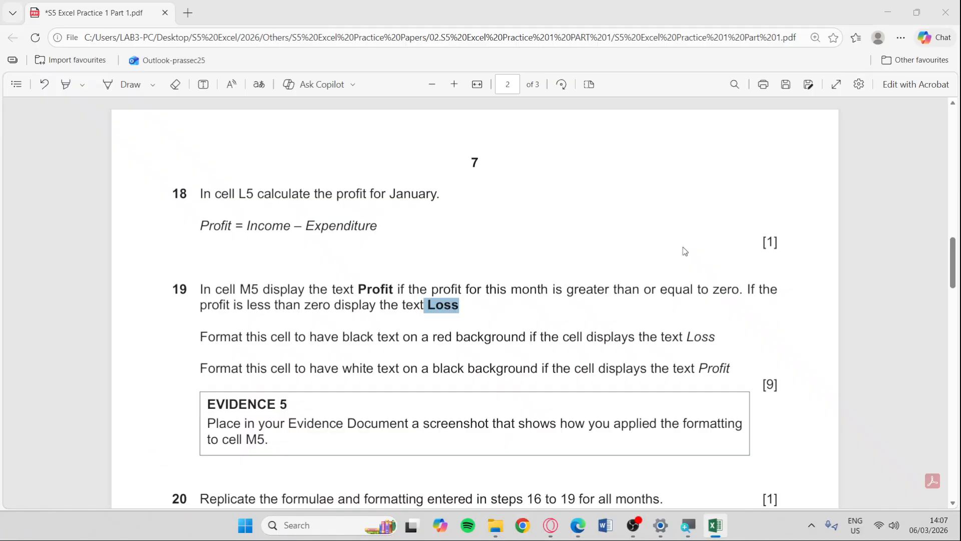
left_click_drag(200, 337, 717, 336)
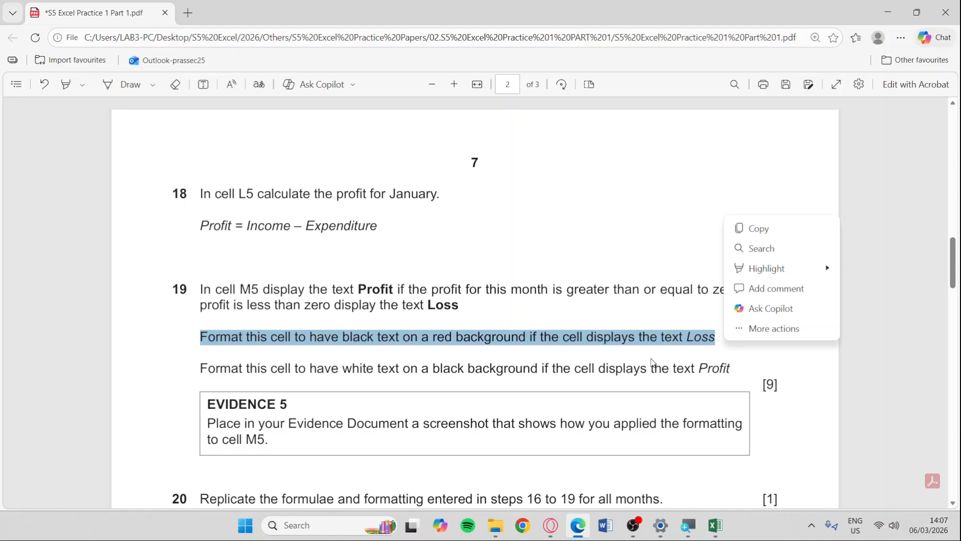
key("alt+Tab")
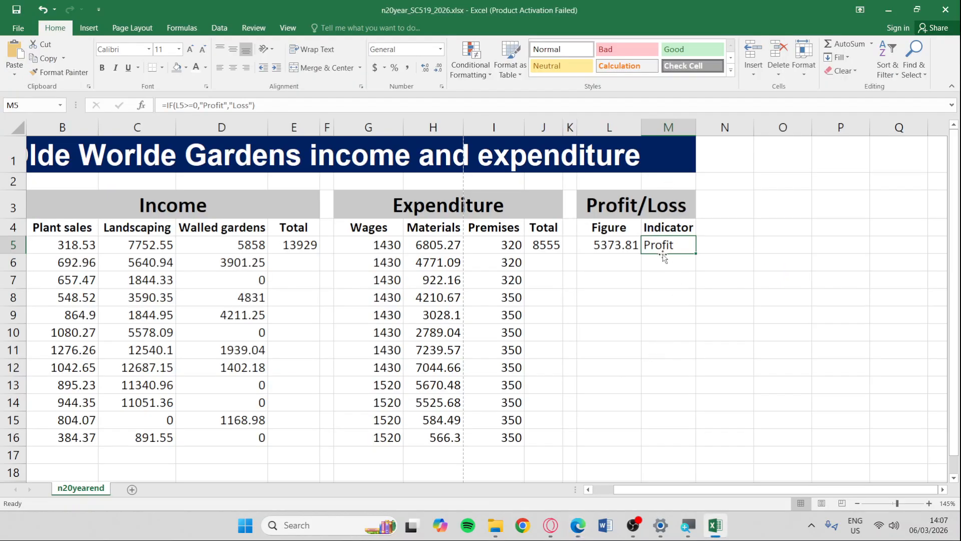
Start a New Rule formatting cells that contain Specific Text, typing 'Pr' as the value.
left_click(466, 70)
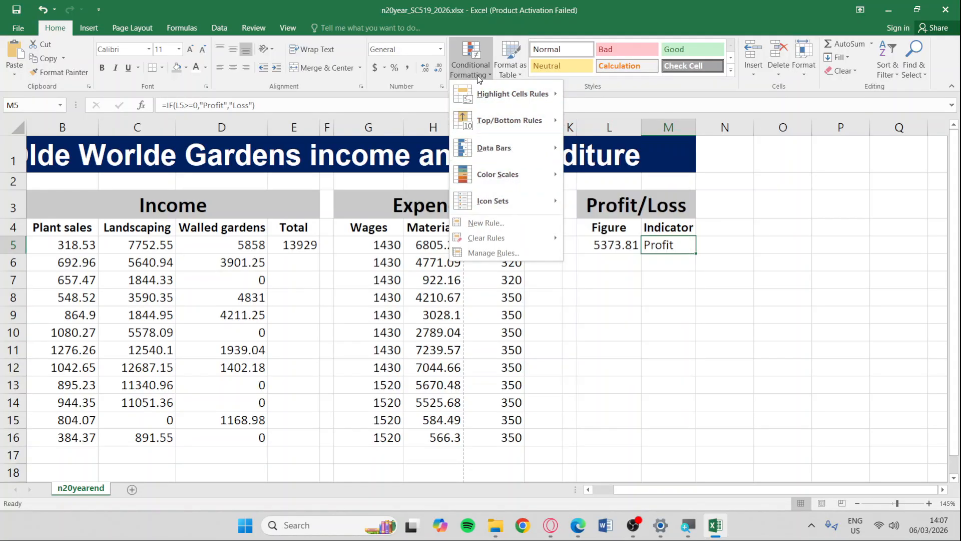
left_click(496, 223)
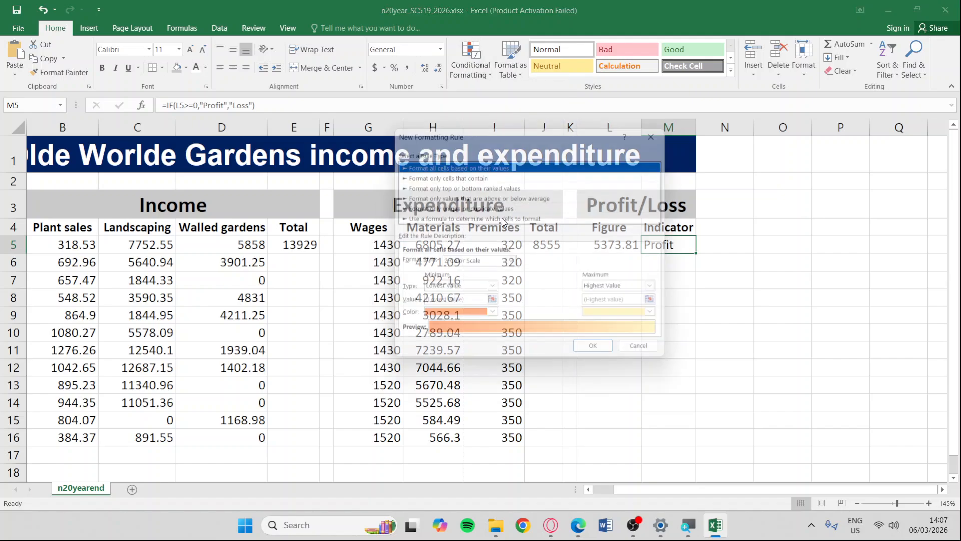
left_click(448, 175)
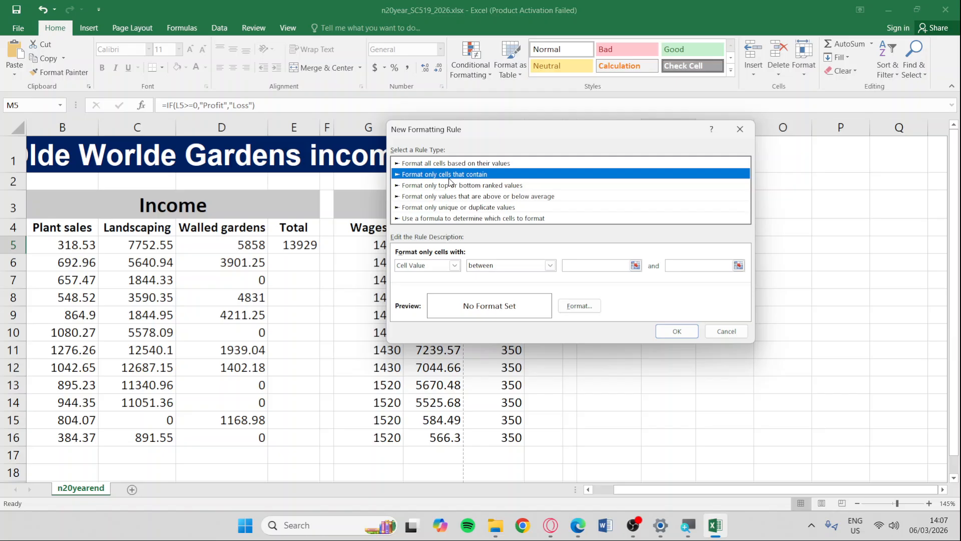
left_click(455, 267)
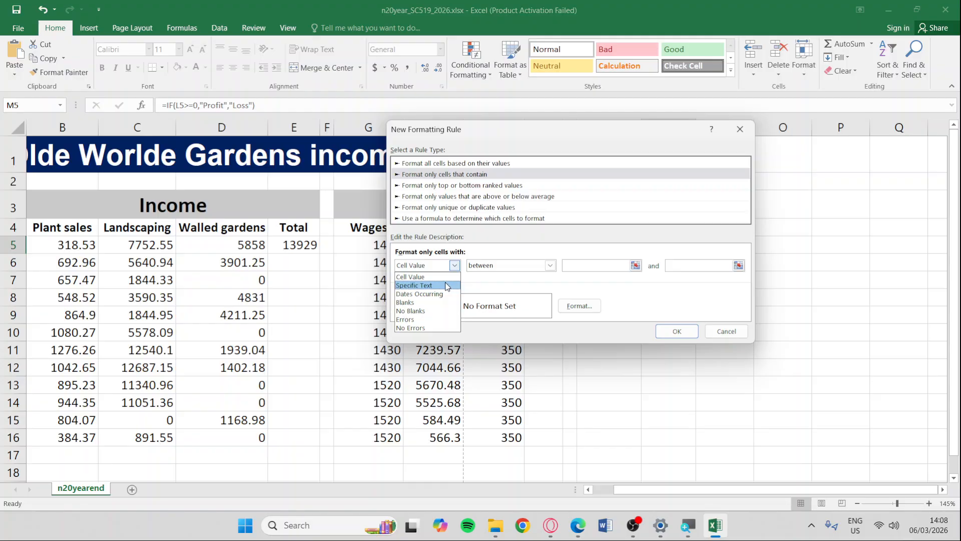
left_click(446, 286)
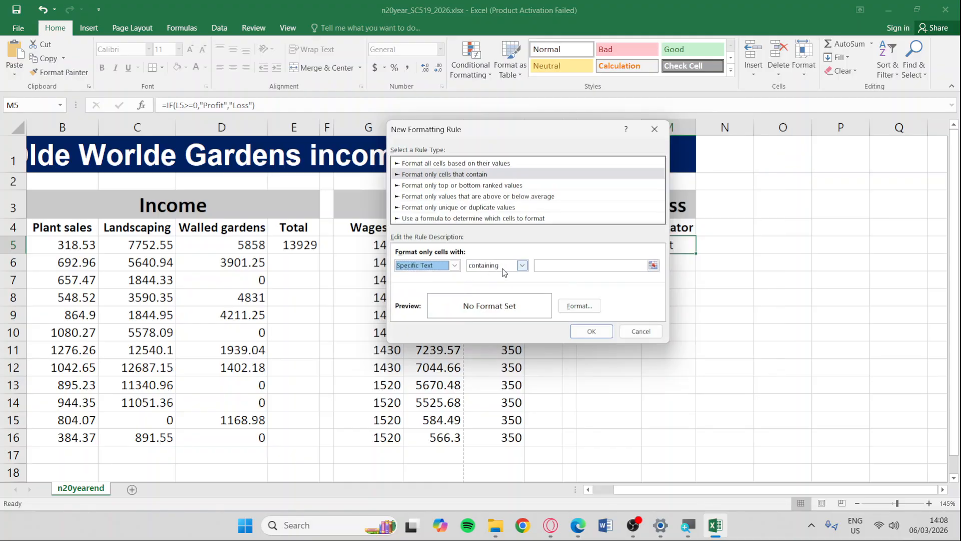
left_click(540, 265)
type("Profit")
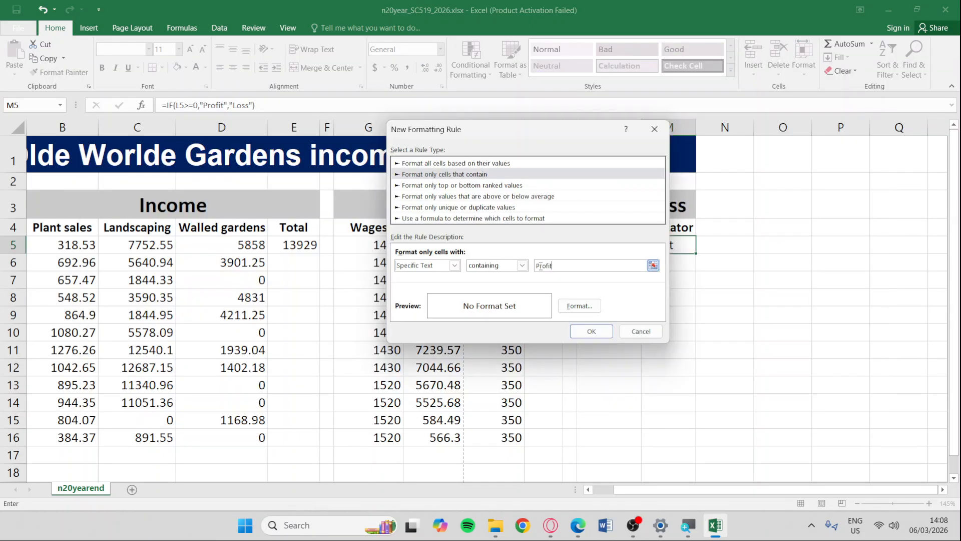
key("alt+Tab")
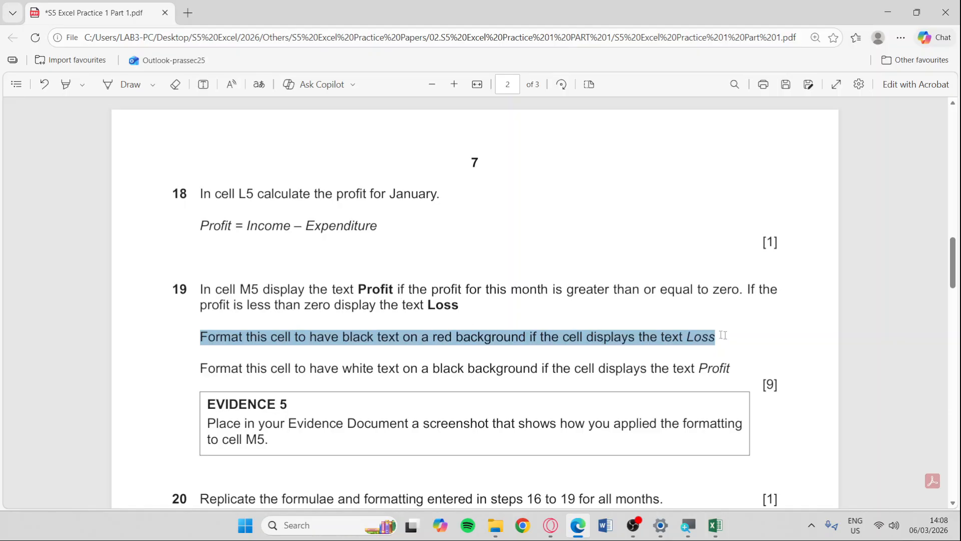
Set the rule's specific text to Loss and open its Format settings.
double_click(700, 336)
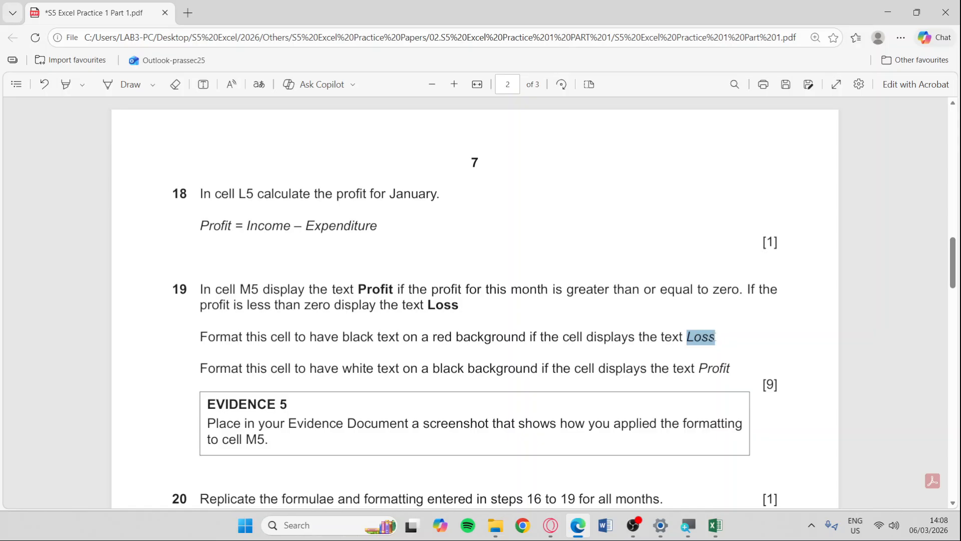
key("alt+Tab")
double_click(643, 266)
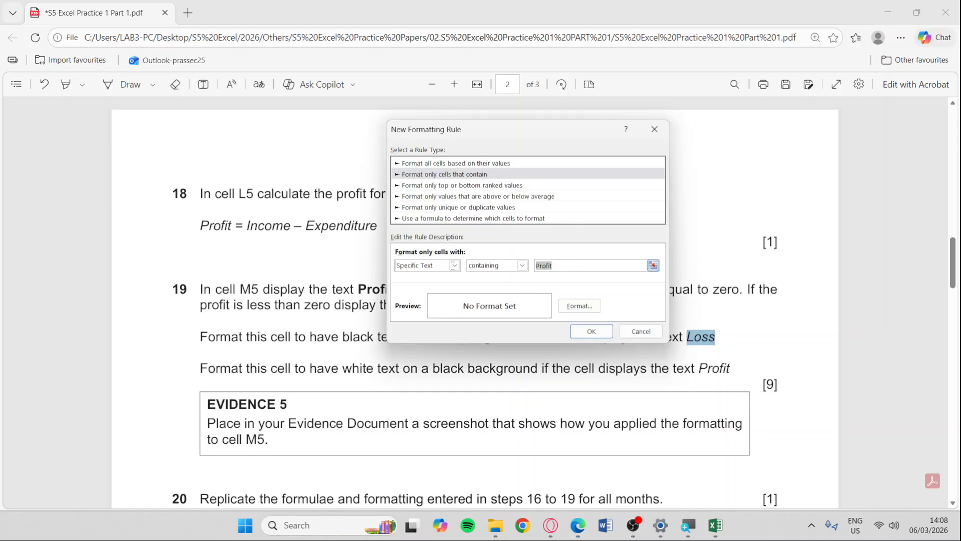
type("Loss")
left_click(583, 306)
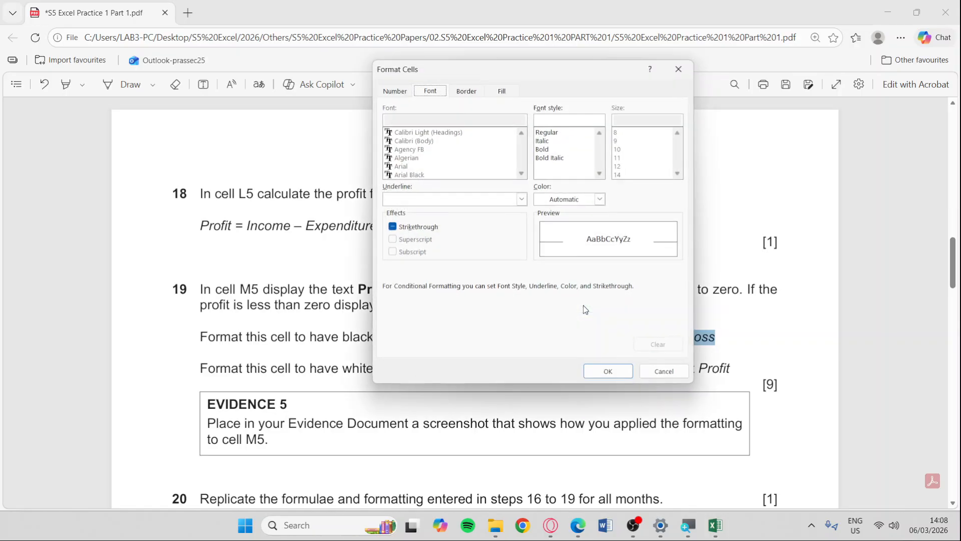
Give the Loss rule black font and red fill, and confirm both dialogs.
key("alt+Tab")
left_click(339, 186)
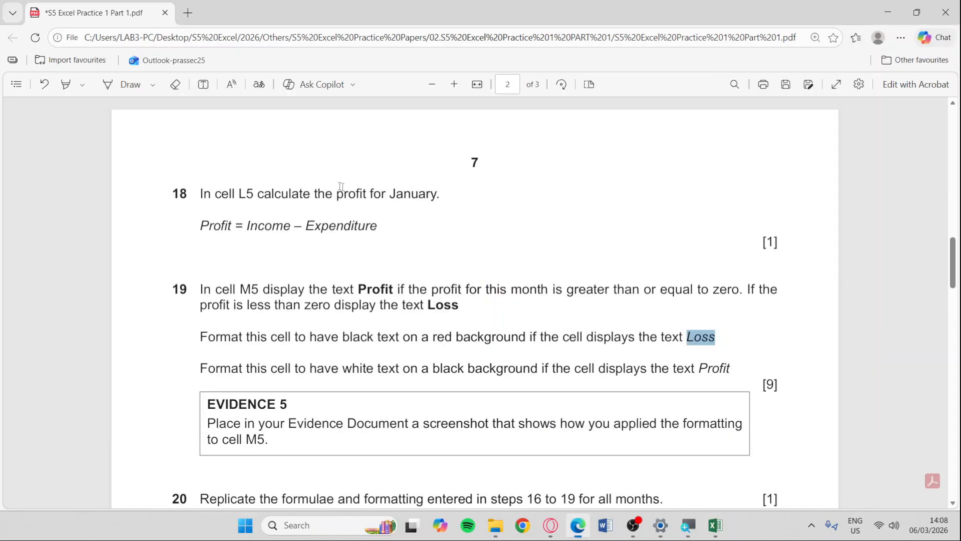
left_click_drag(339, 336, 525, 338)
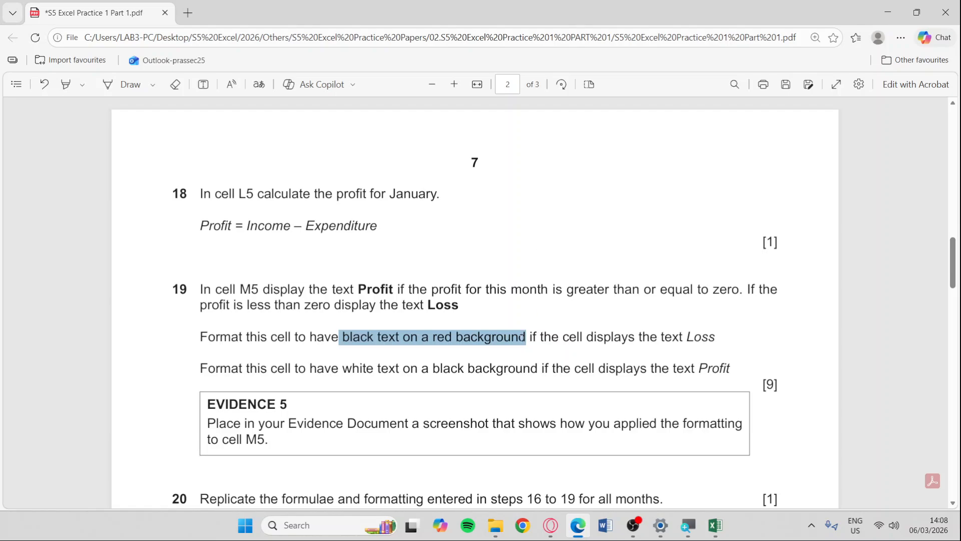
key("alt+Tab")
left_click(600, 199)
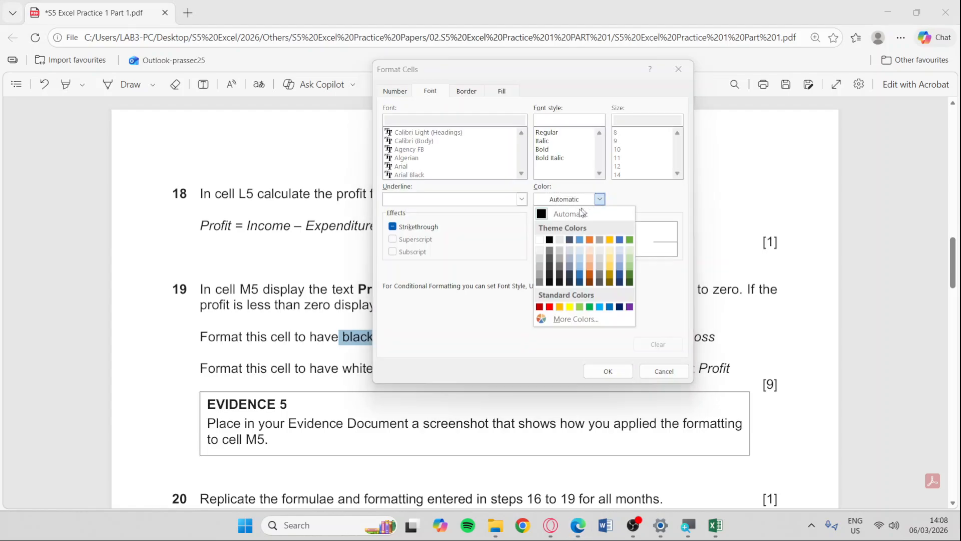
left_click(552, 244)
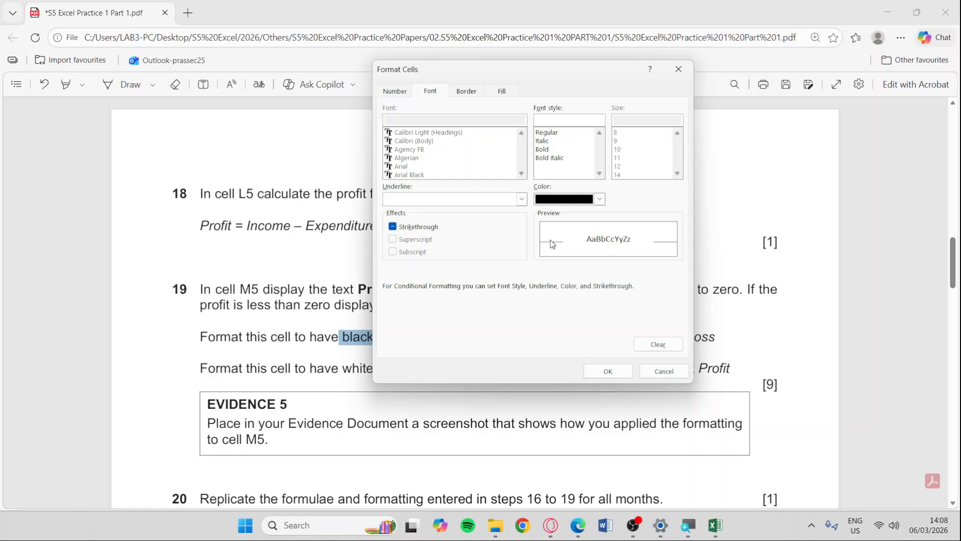
left_click(502, 90)
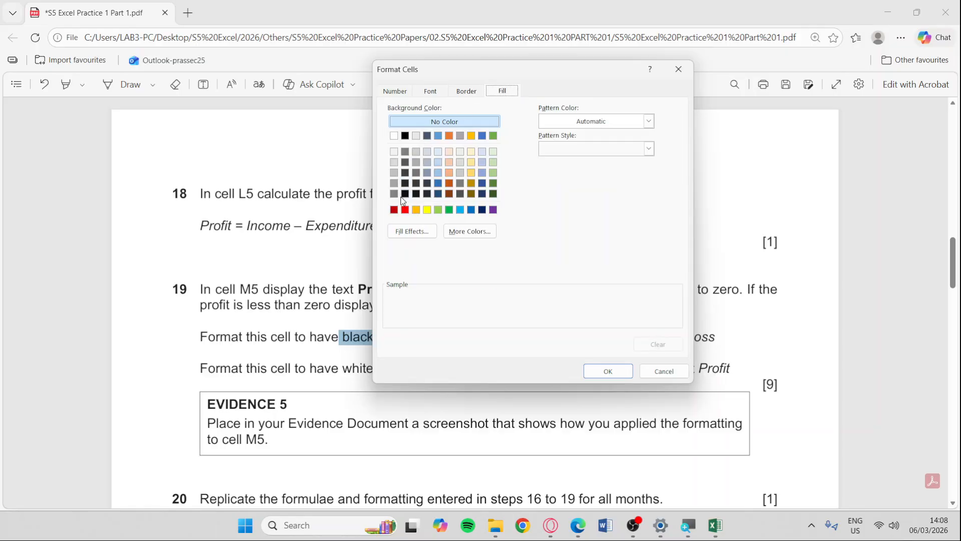
left_click(406, 211)
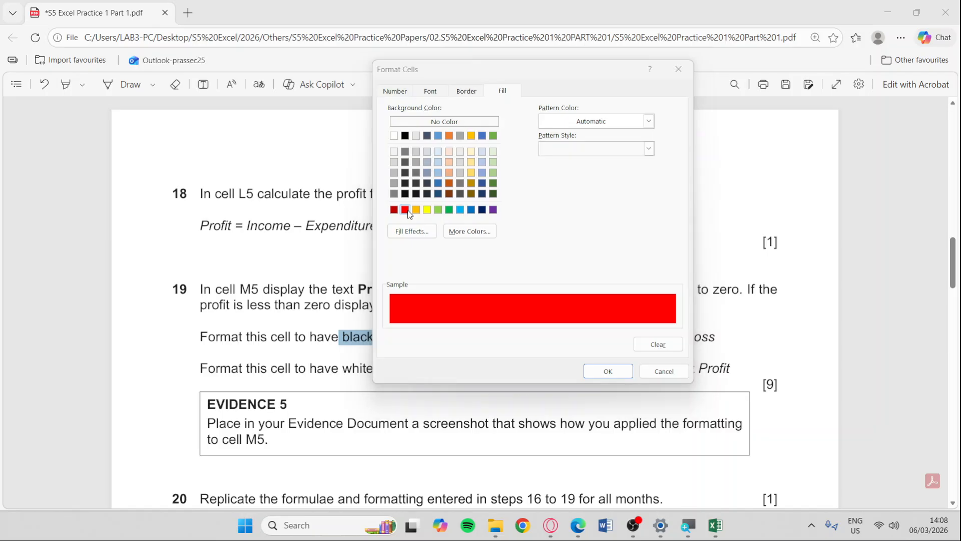
key("alt+Tab")
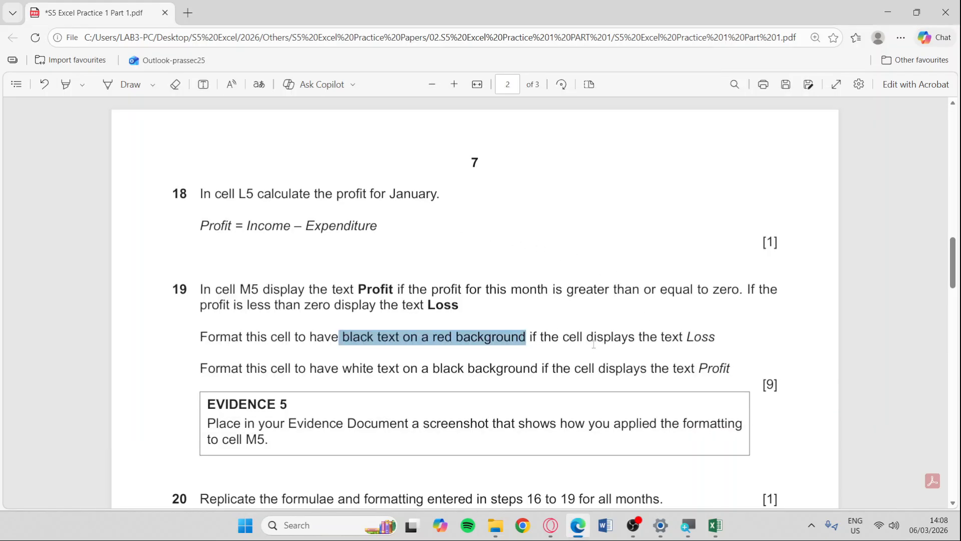
key("alt+Tab")
left_click(606, 371)
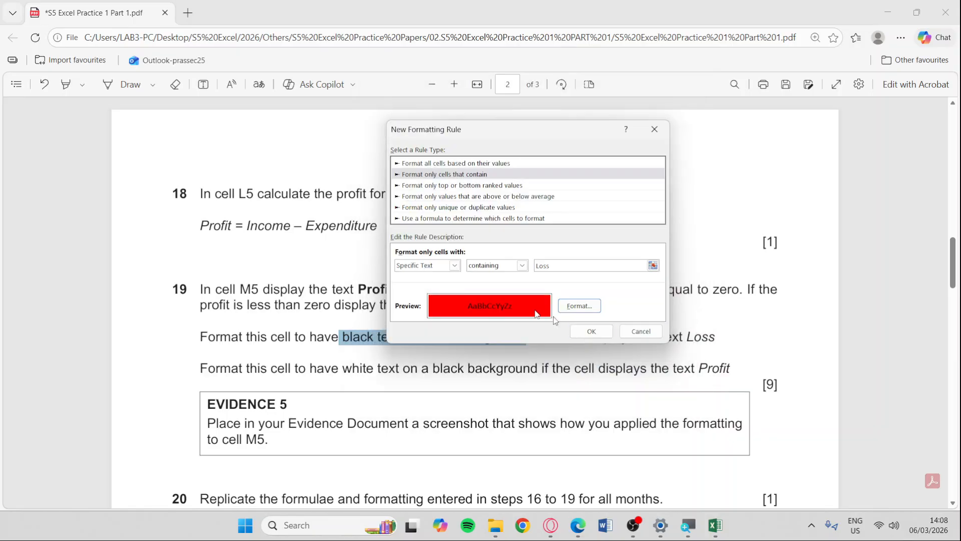
left_click(590, 333)
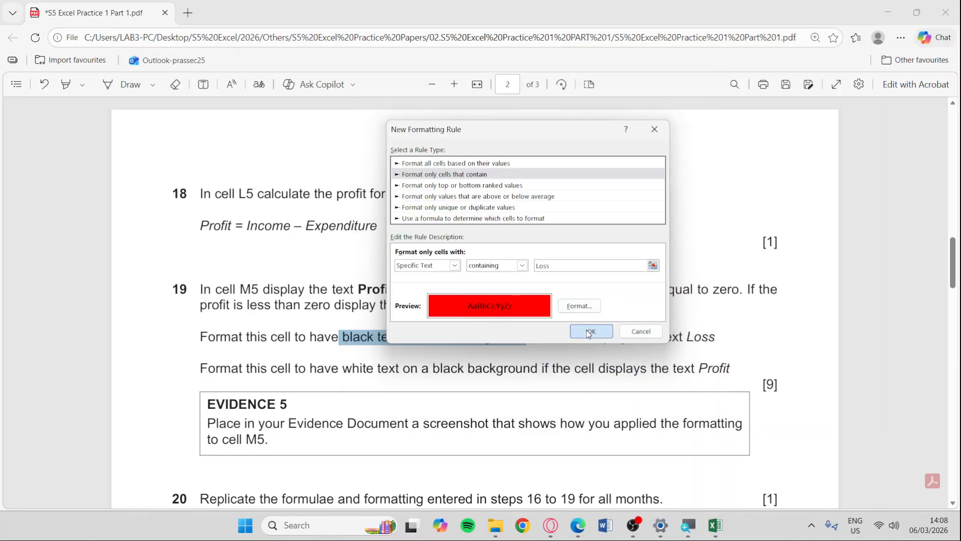
left_click(715, 525)
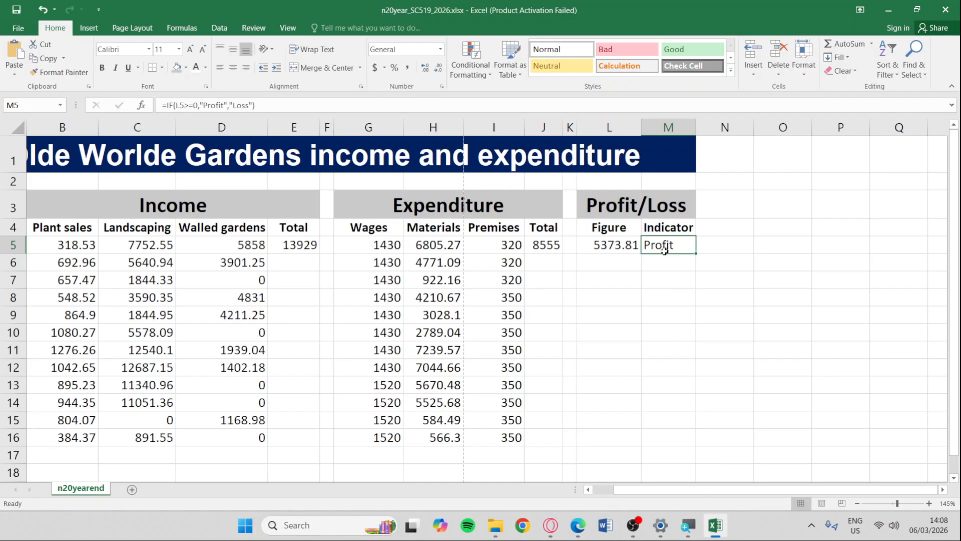
Start a second New Rule for cells containing the specific text Profit.
left_click(463, 74)
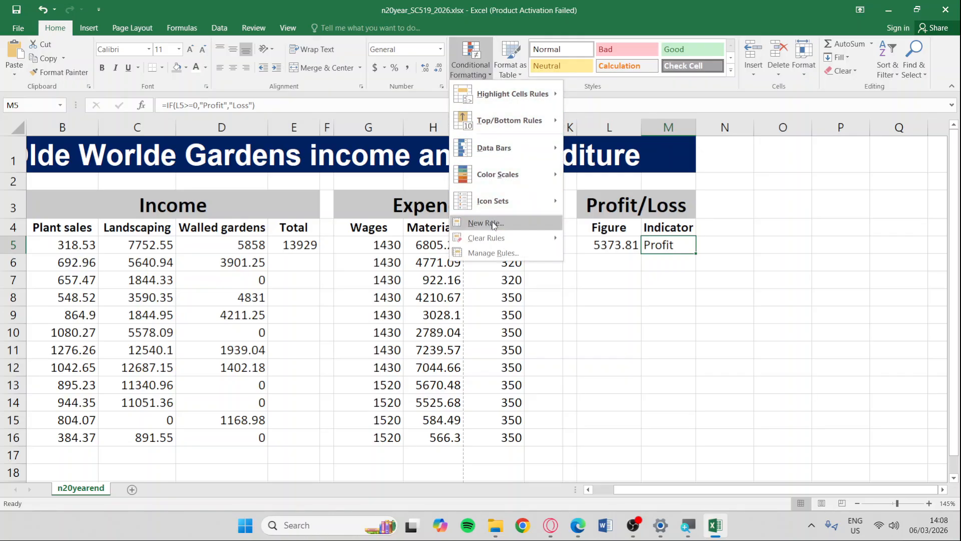
left_click(514, 223)
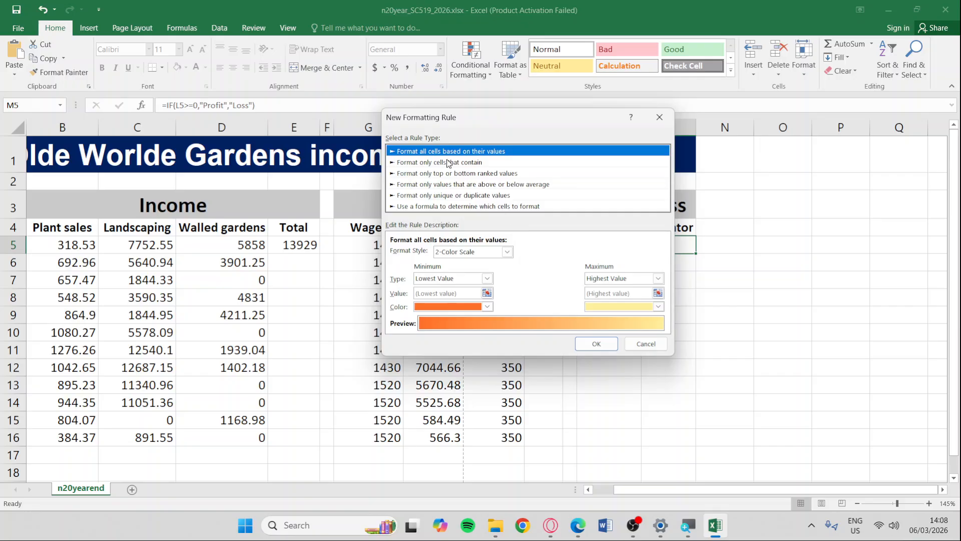
left_click(489, 167)
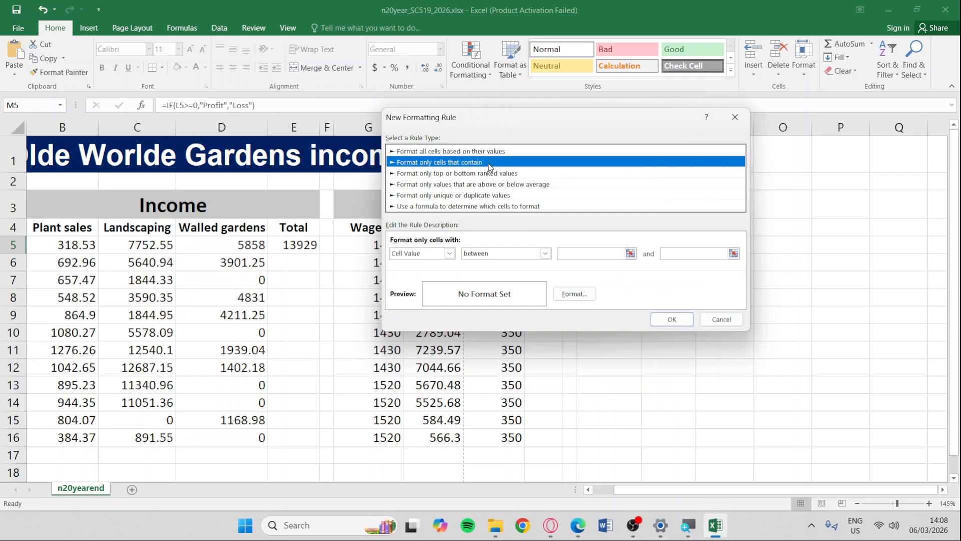
left_click(449, 253)
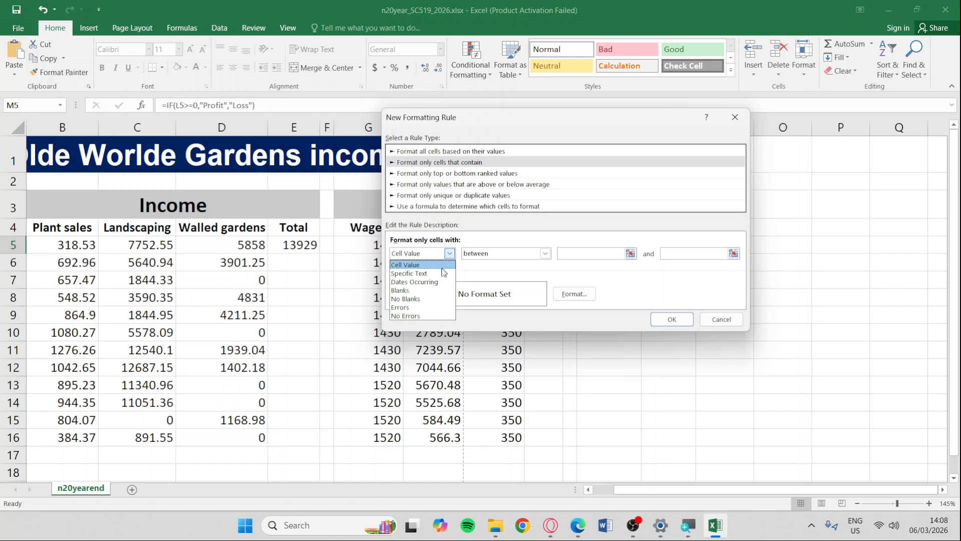
left_click(439, 274)
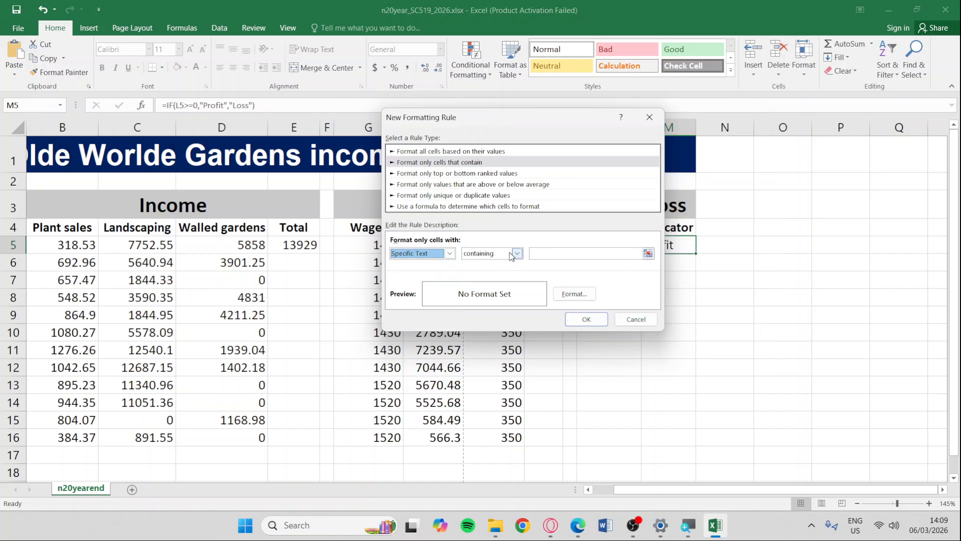
left_click(541, 252)
type("Profit")
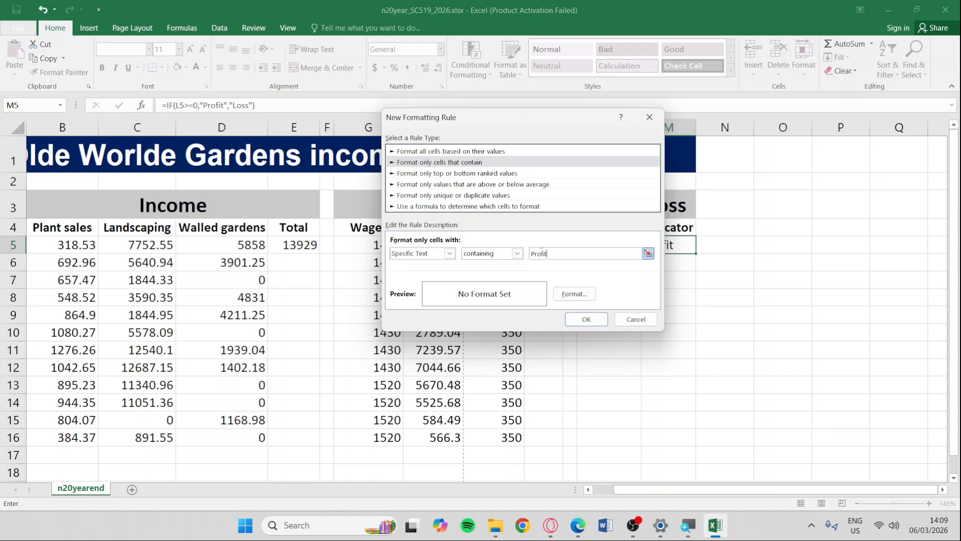
left_click(572, 294)
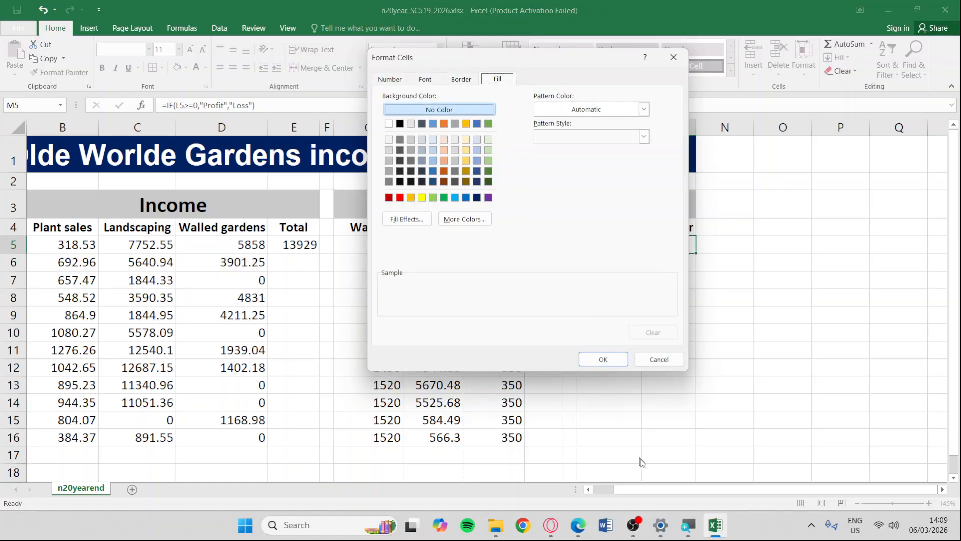
Check the paper's white-on-black formatting requirement for Profit.
left_click(577, 525)
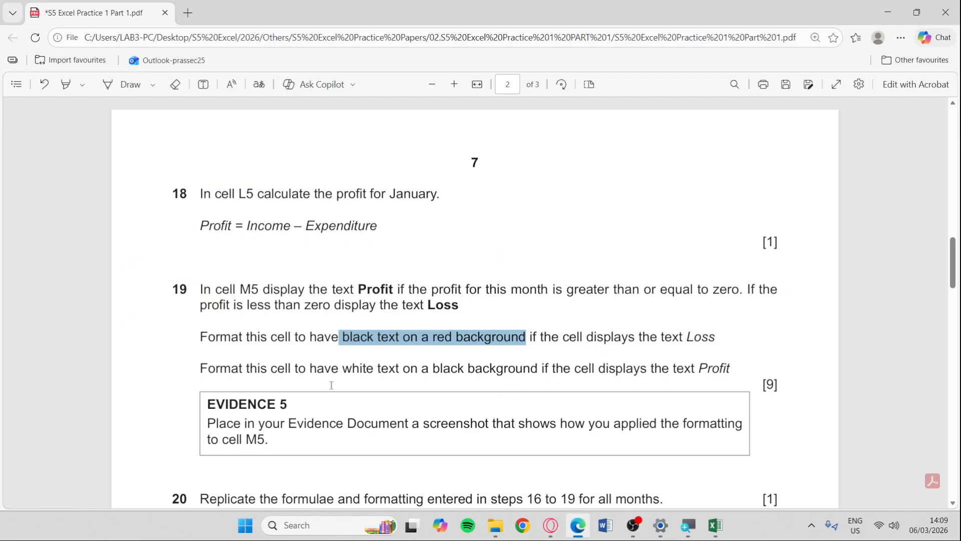
left_click_drag(342, 371, 538, 372)
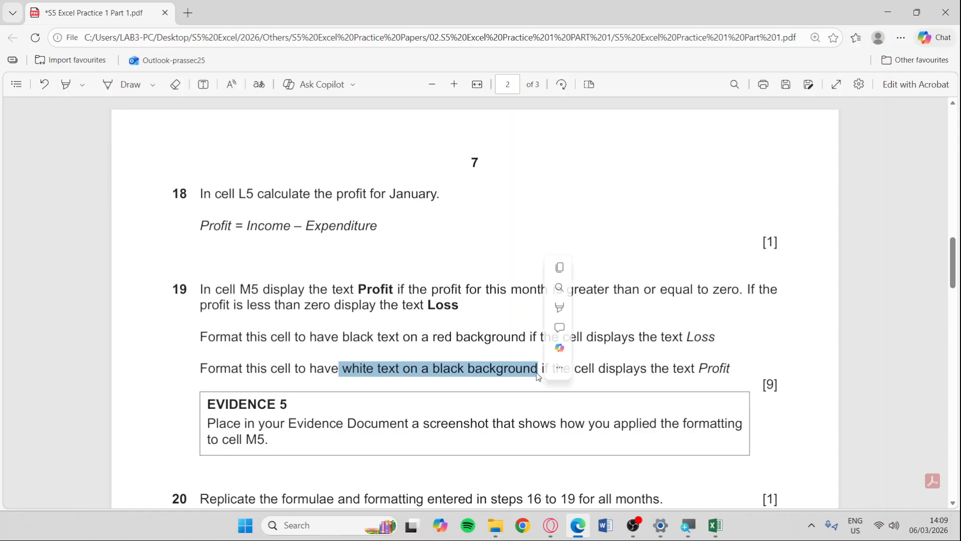
key("alt+Tab")
key("alt+Tab")
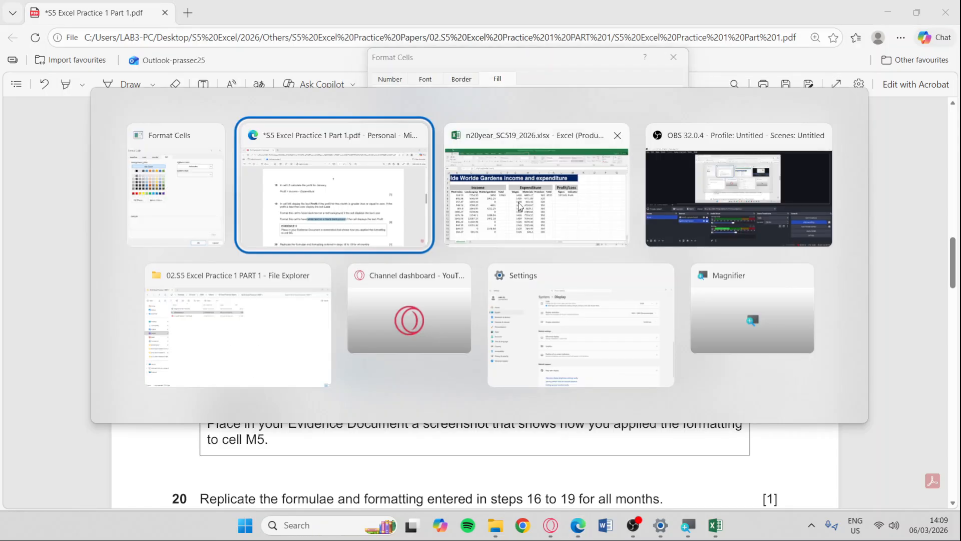
key("Escape")
left_click(652, 121)
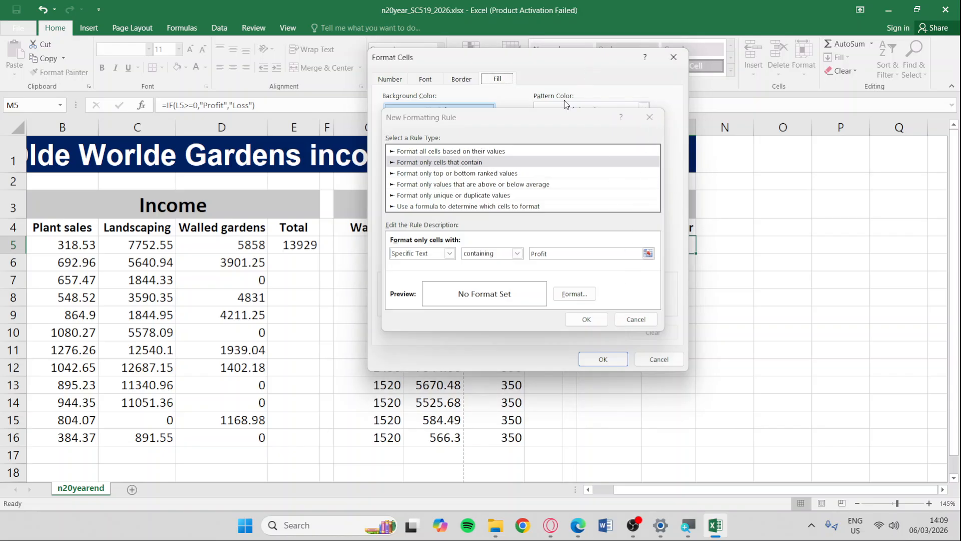
Give the Profit rule white font and black fill, and confirm both dialogs.
left_click(574, 294)
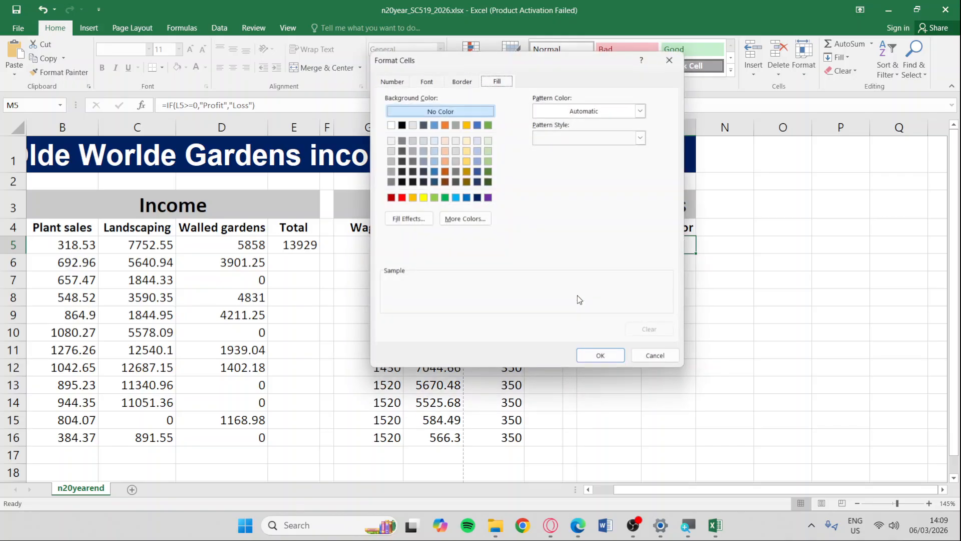
left_click(432, 82)
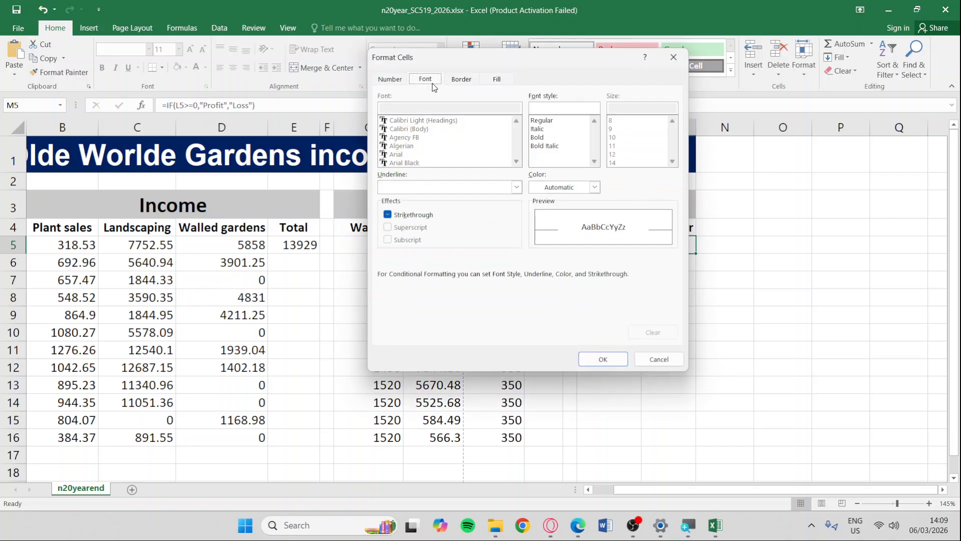
left_click(594, 187)
left_click(544, 227)
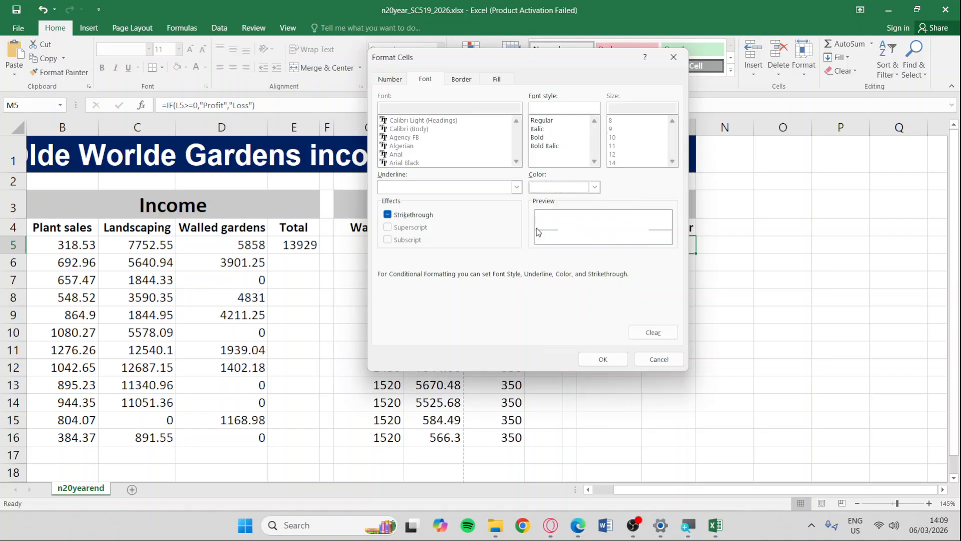
left_click(498, 79)
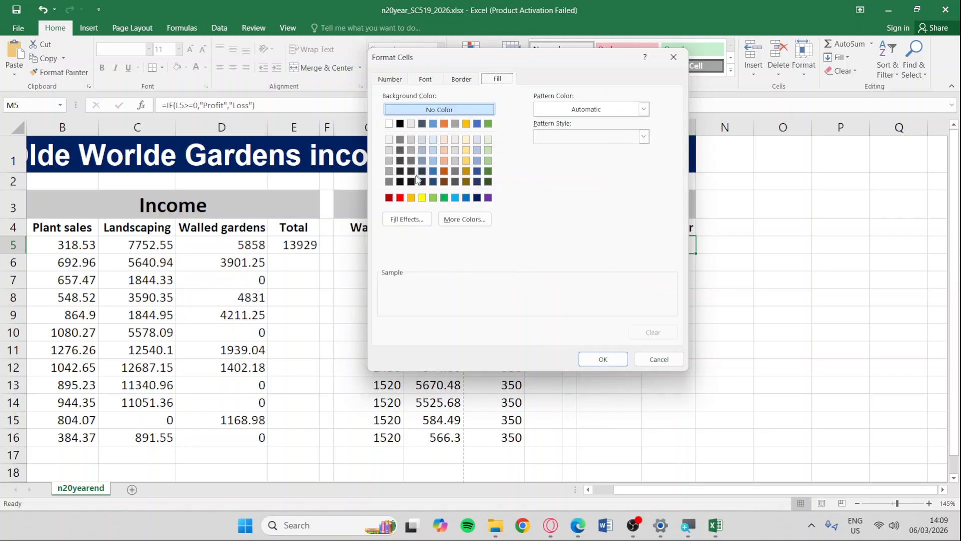
left_click(400, 124)
left_click(598, 356)
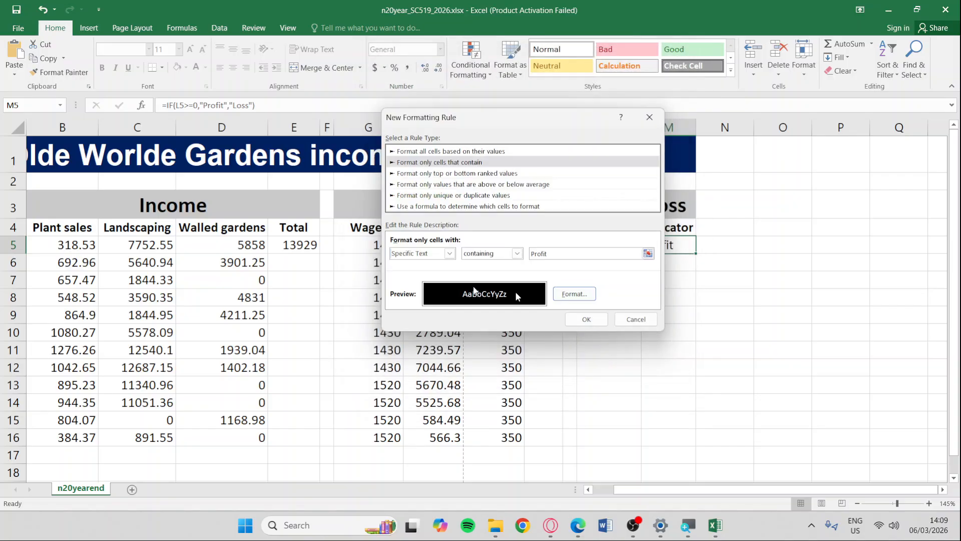
left_click(586, 319)
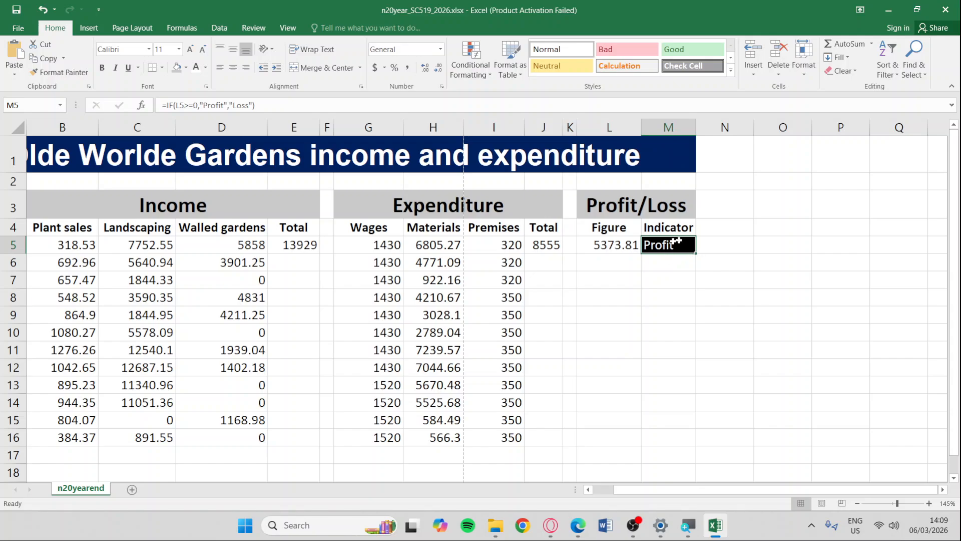
key("alt+Tab")
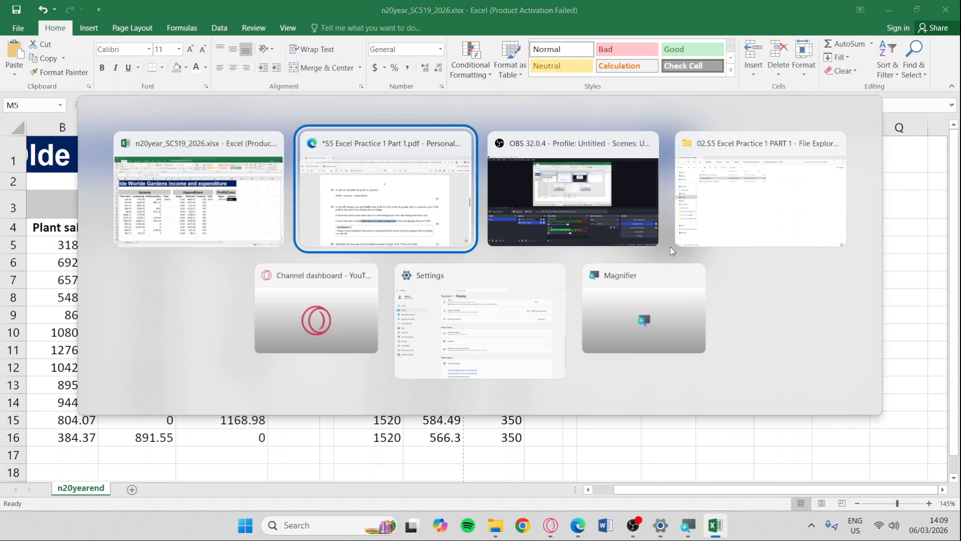
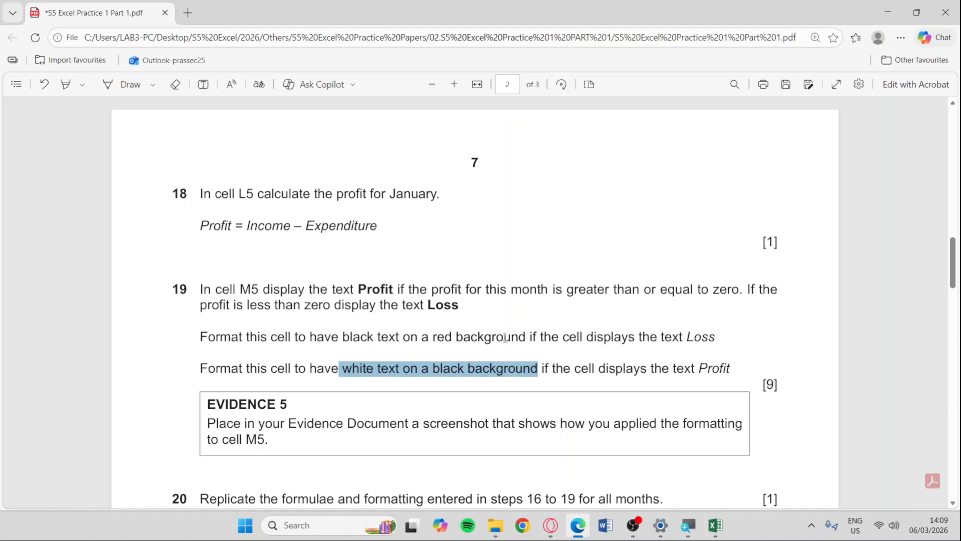
Highlight the EVIDENCE 5 instruction box in the question paper PDF.
left_click_drag(207, 401, 275, 439)
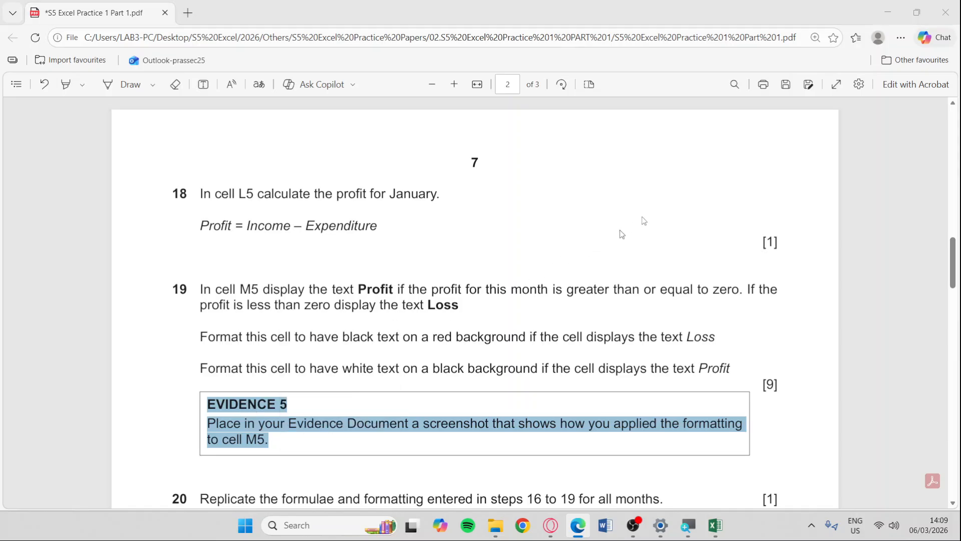
key("alt+Tab")
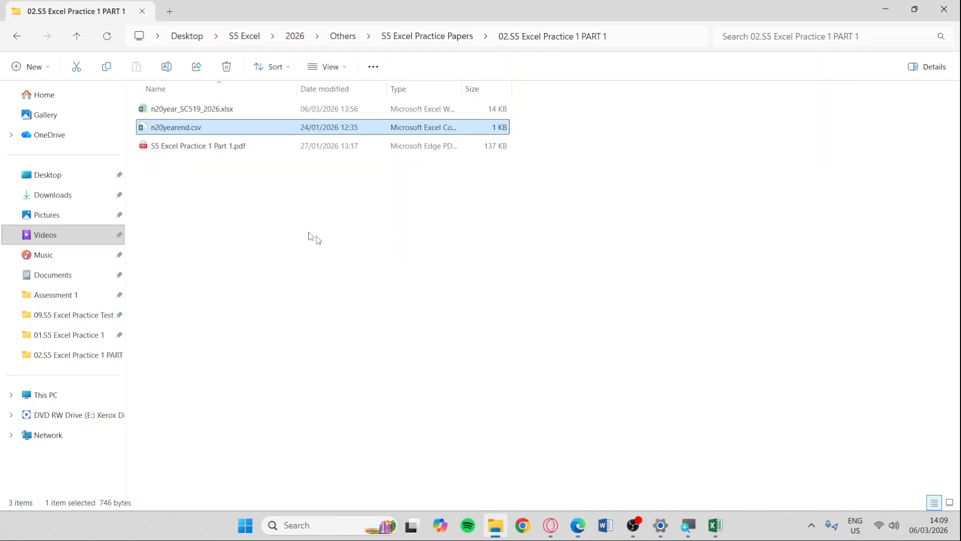
Add a new Word document named Evidence2026 to the practice folder and open it.
left_click(239, 188)
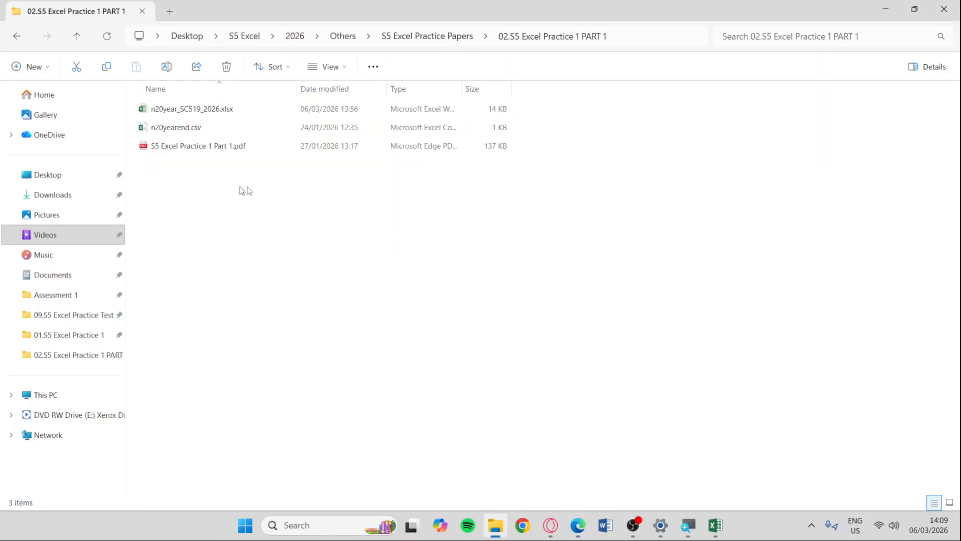
right_click(240, 189)
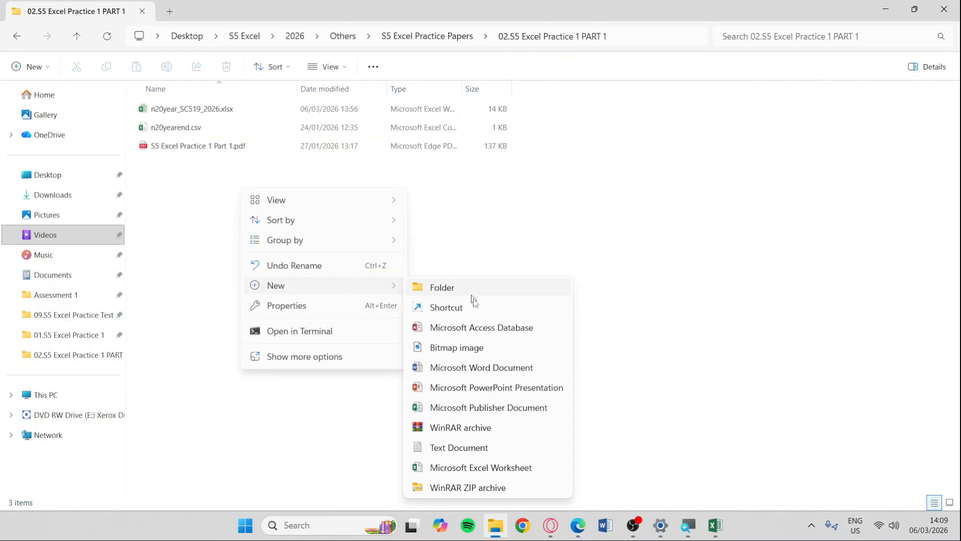
left_click(489, 371)
type("Evi")
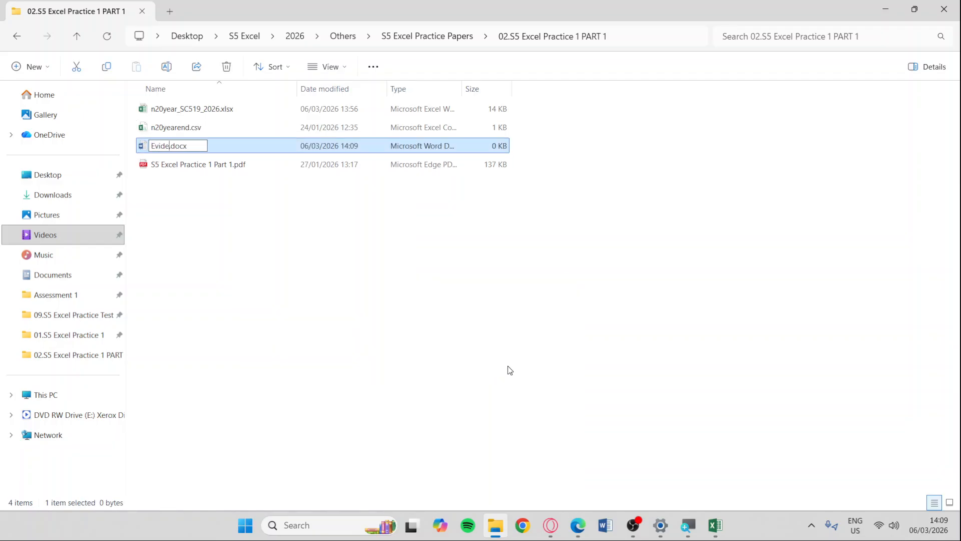
type("dence2026")
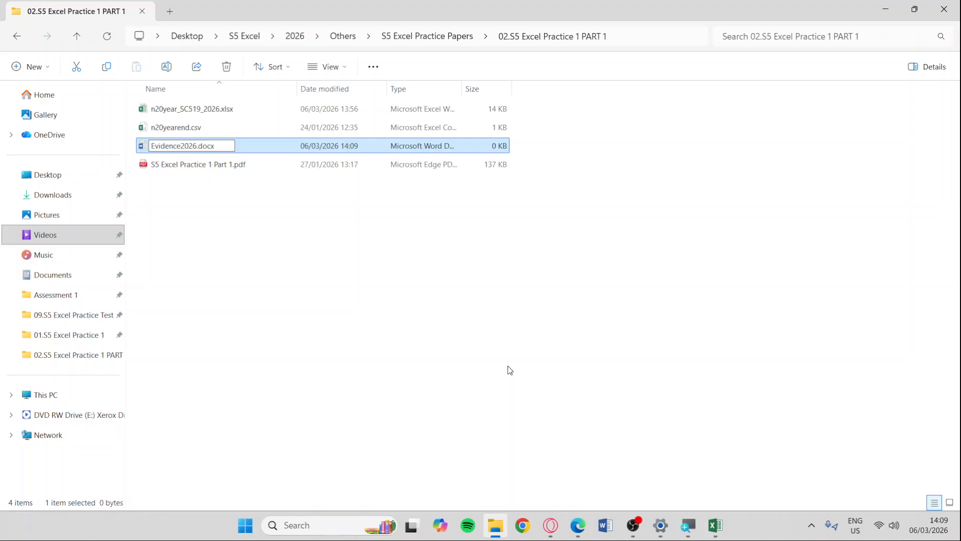
key("Return")
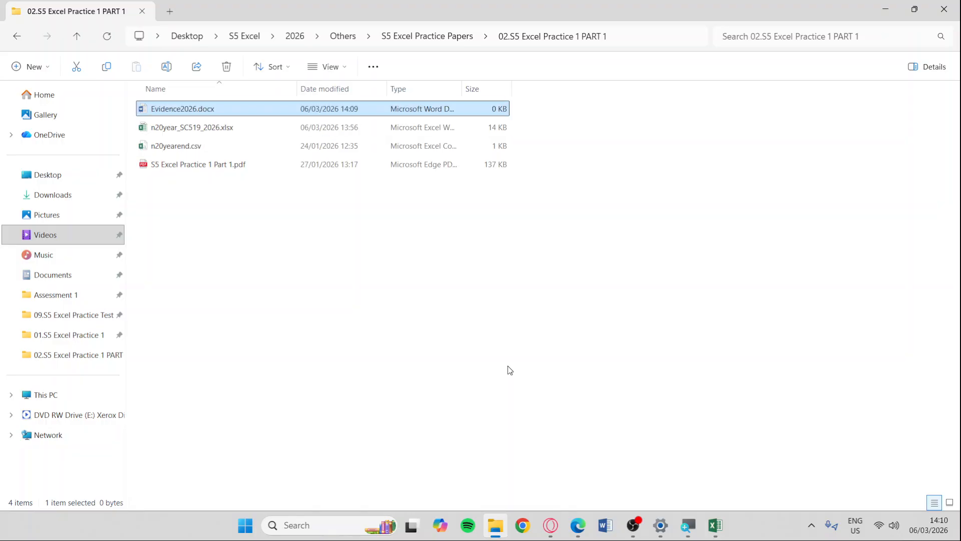
key("Return")
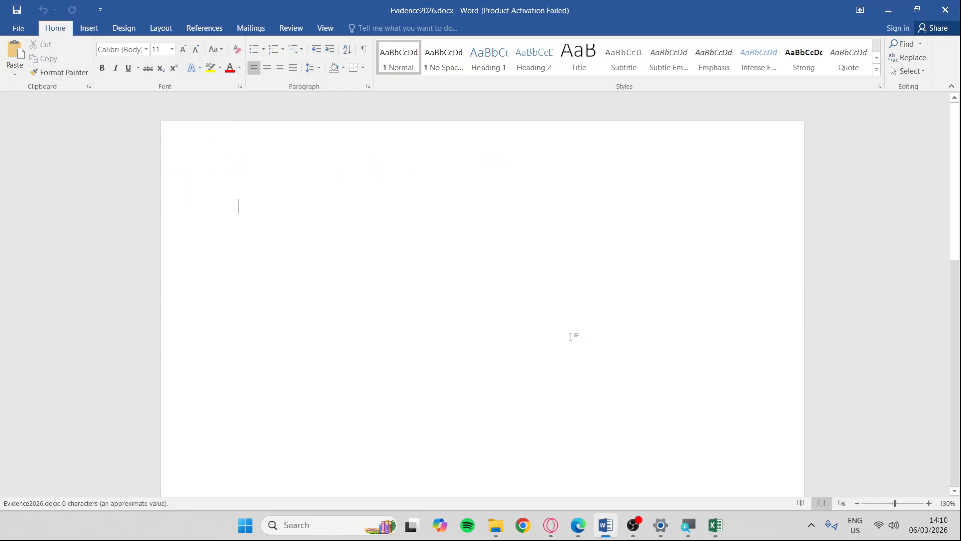
Put the student's name, class SC519 and 2026 in the header, then add heading EVIDENCE 5.
left_click(603, 384)
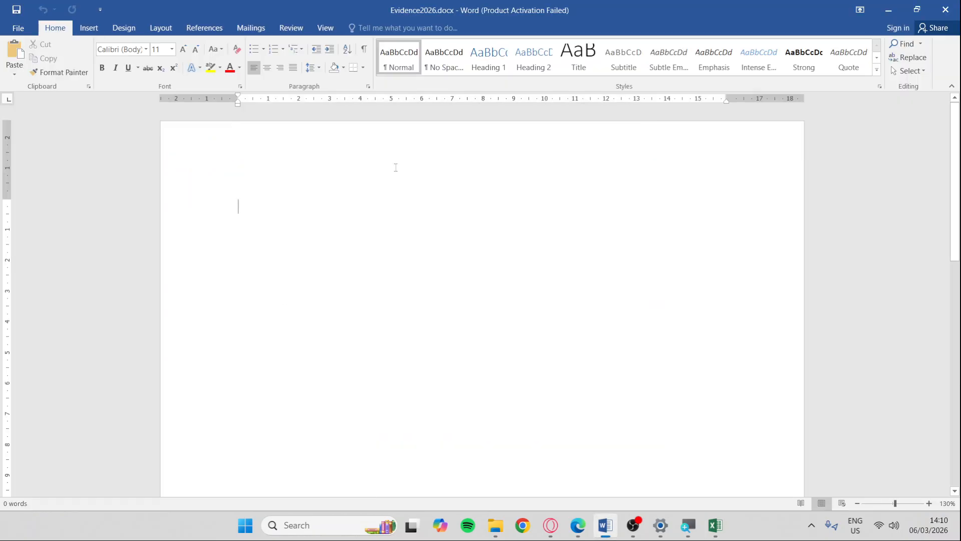
double_click(359, 148)
type("Name")
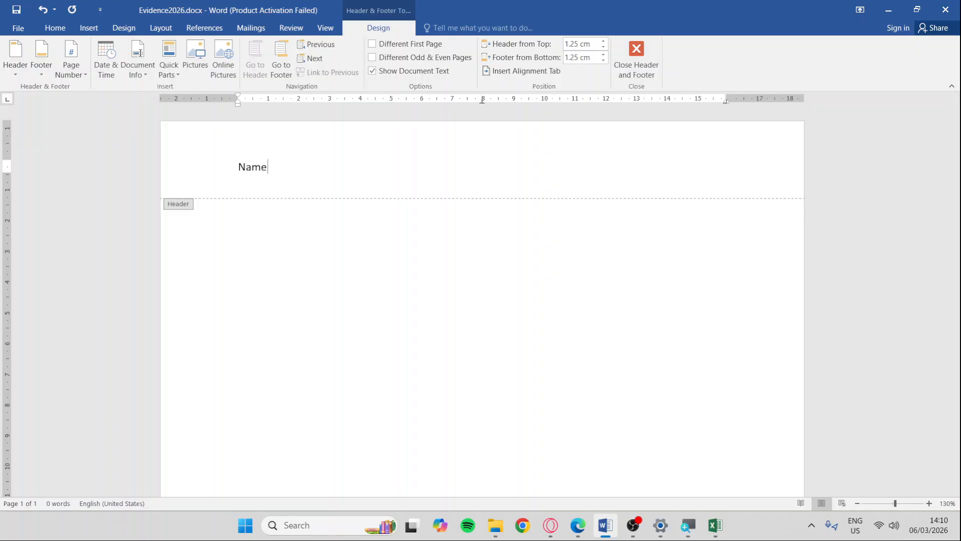
type(" Surname.")
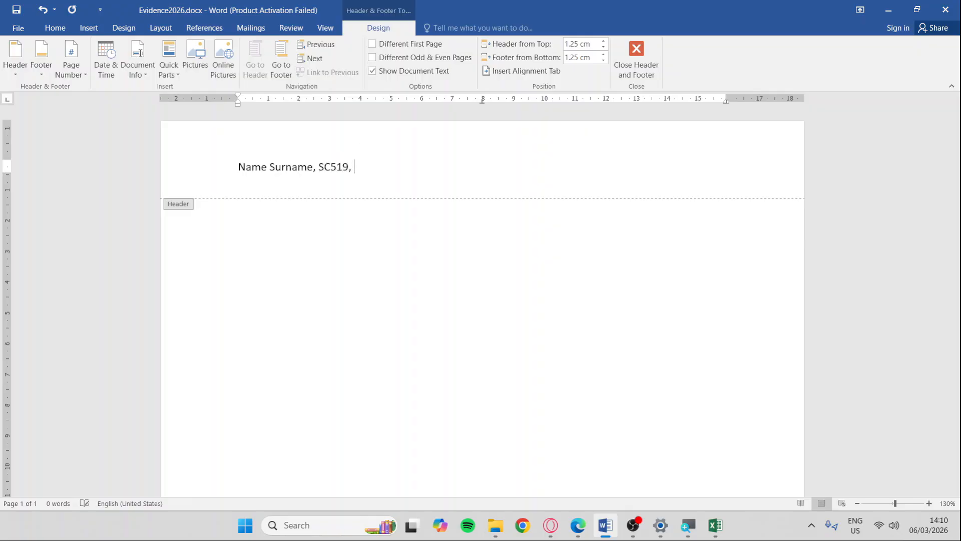
double_click(328, 277)
type("EVIS")
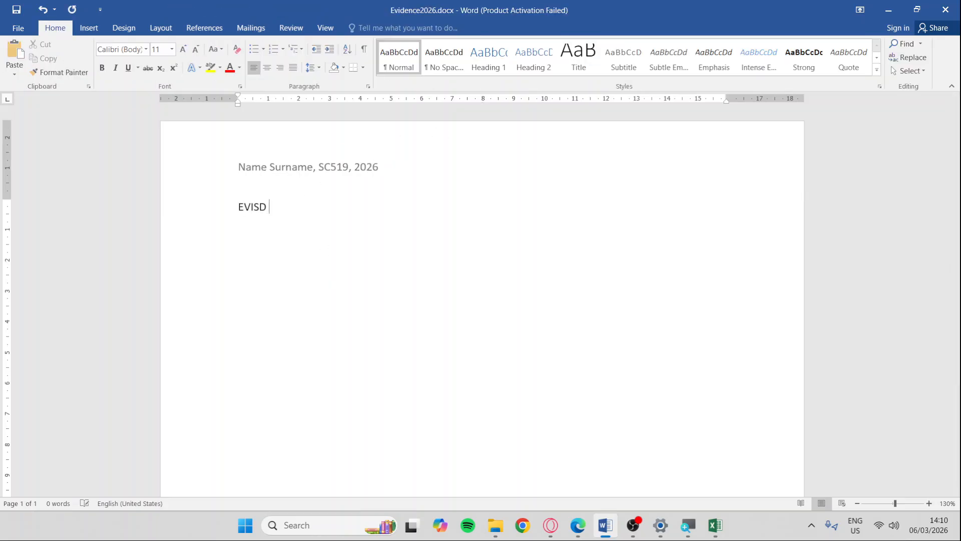
type("DENCE 5")
key("Return")
key("alt+Tab")
key("alt+Tab")
key("alt+Tab")
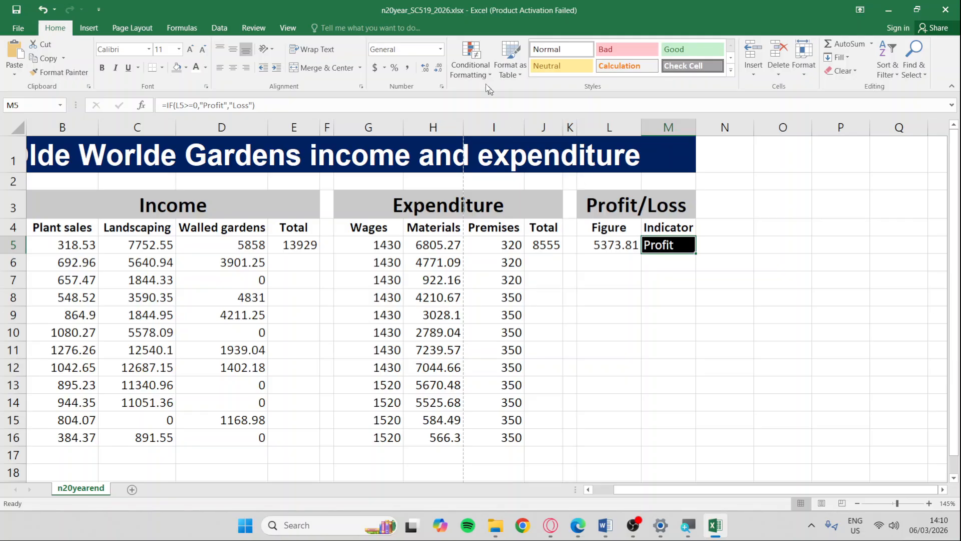
Open the Edit Formatting Rule dialog for M5's 'contains Profit' rule from Manage Rules.
left_click(483, 74)
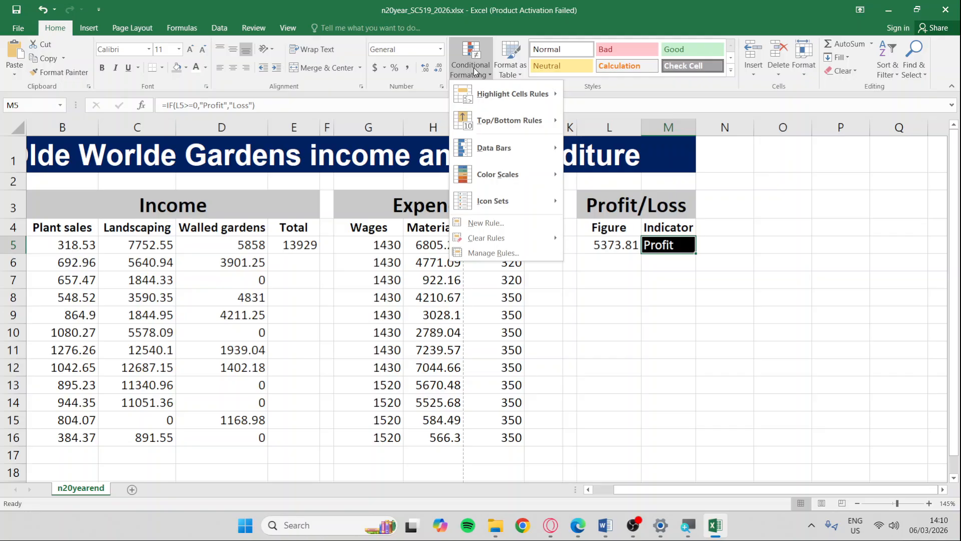
left_click(500, 251)
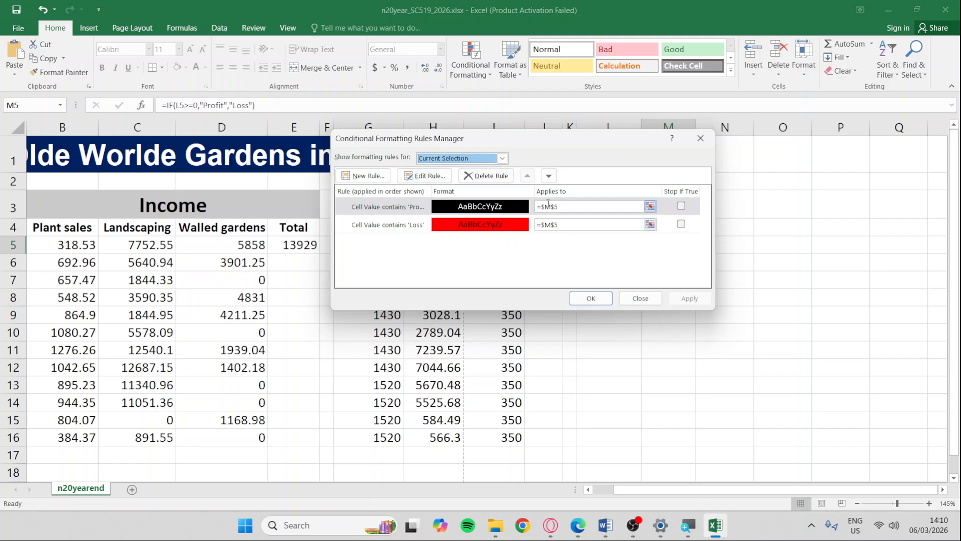
double_click(419, 206)
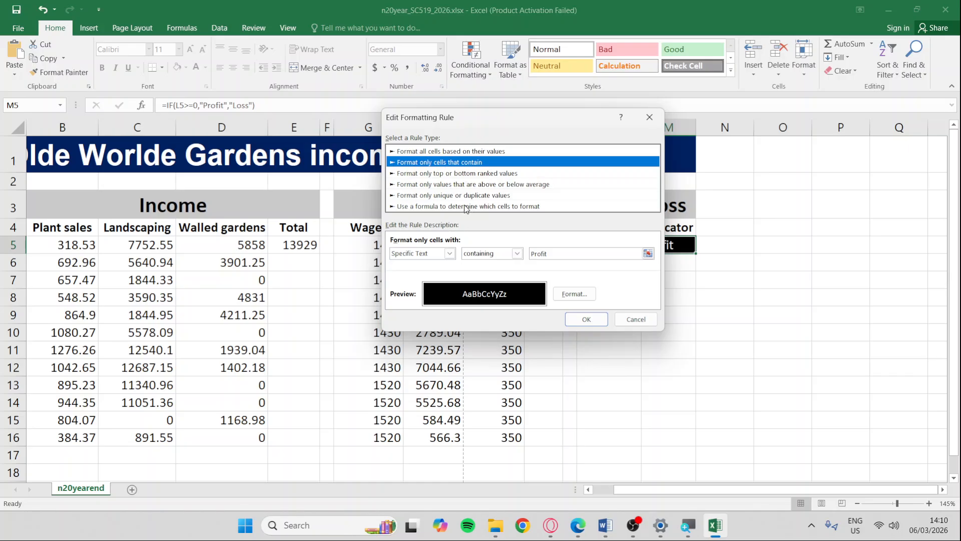
key("super+shift+s")
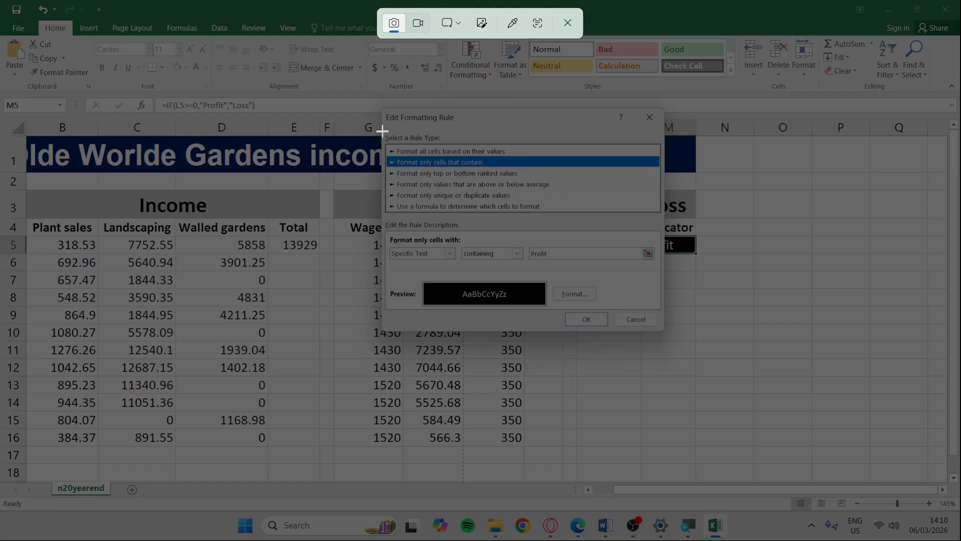
Snip a screenshot of the whole Profit rule dialog, then close the dialog.
left_click_drag(382, 106, 666, 327)
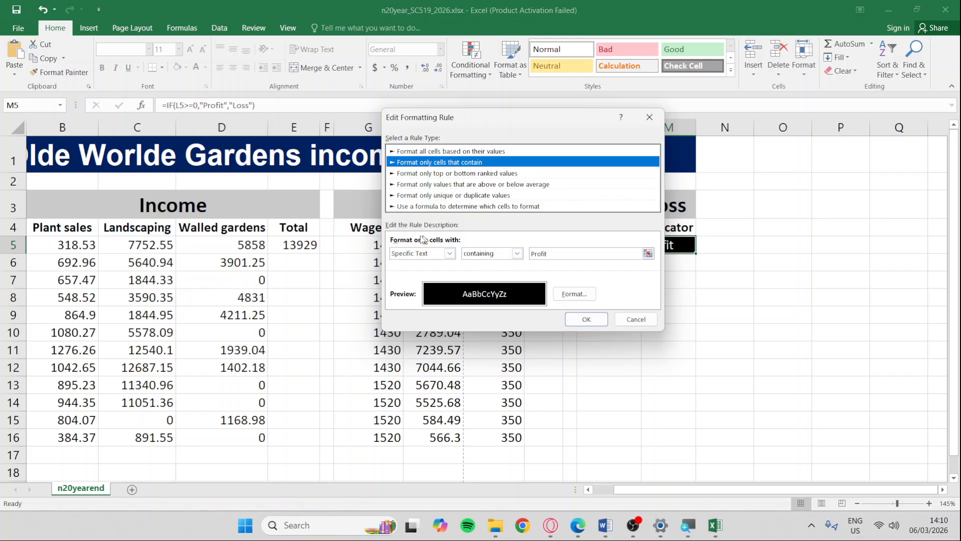
key("super+shift+s")
left_click_drag(382, 220, 662, 328)
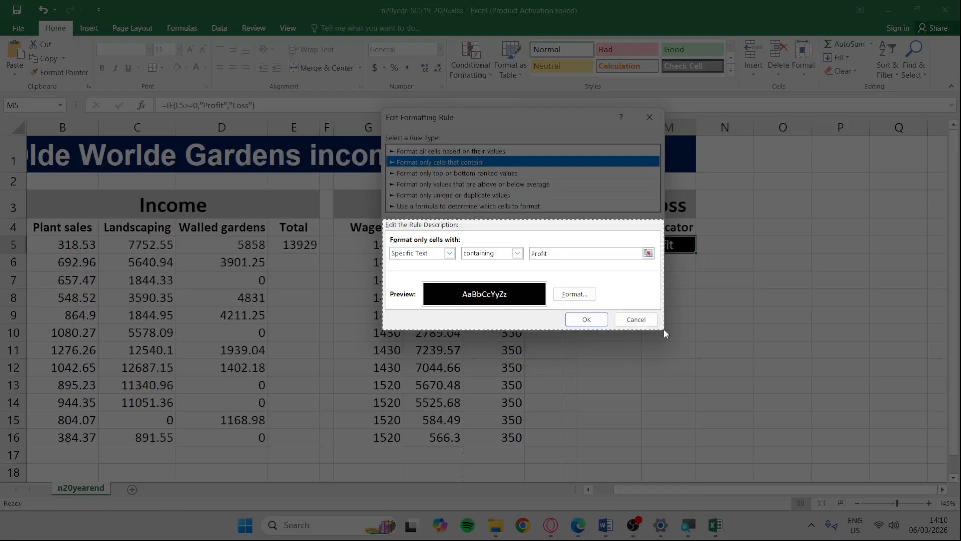
key("alt+Tab")
key("alt+Tab")
key("alt+Tab")
key("alt+Tab")
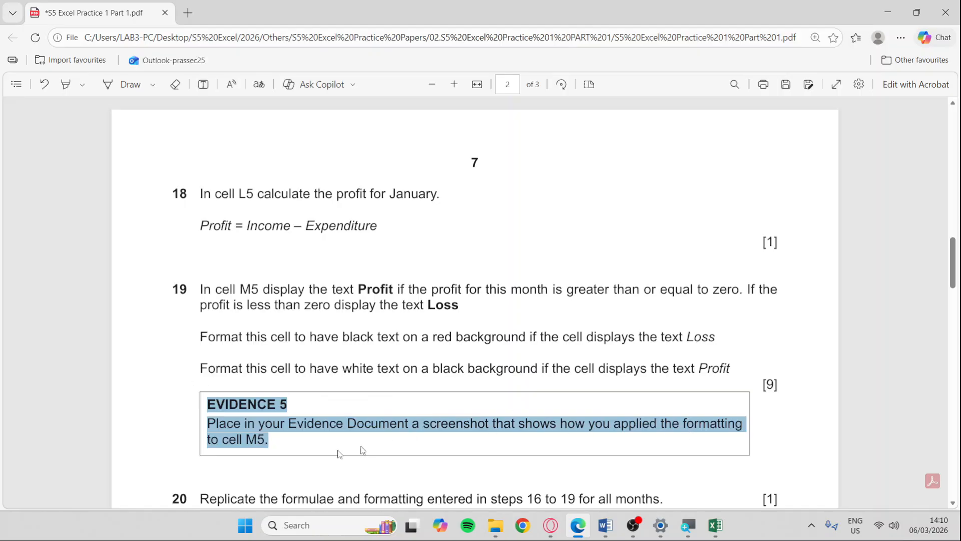
key("alt+Tab")
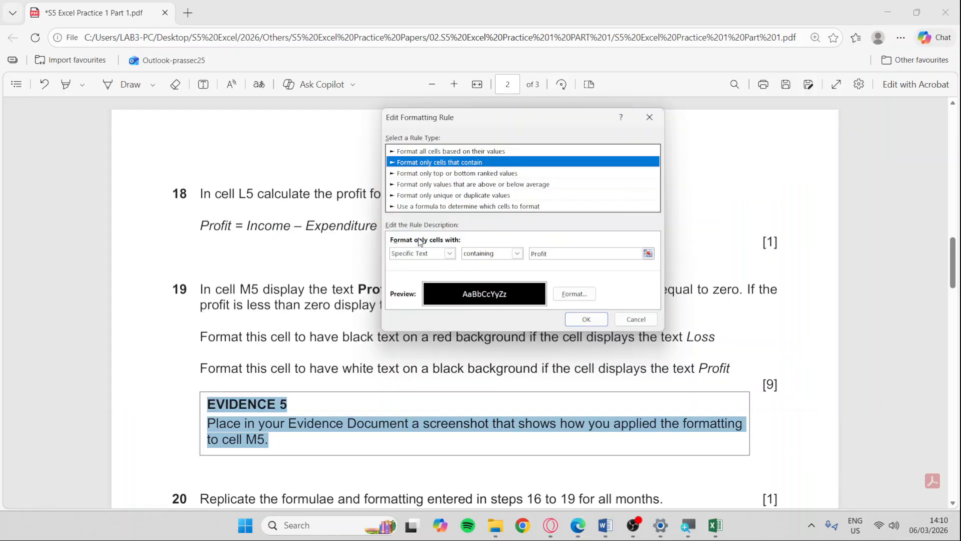
key("super+shift+s")
left_click_drag(380, 108, 662, 329)
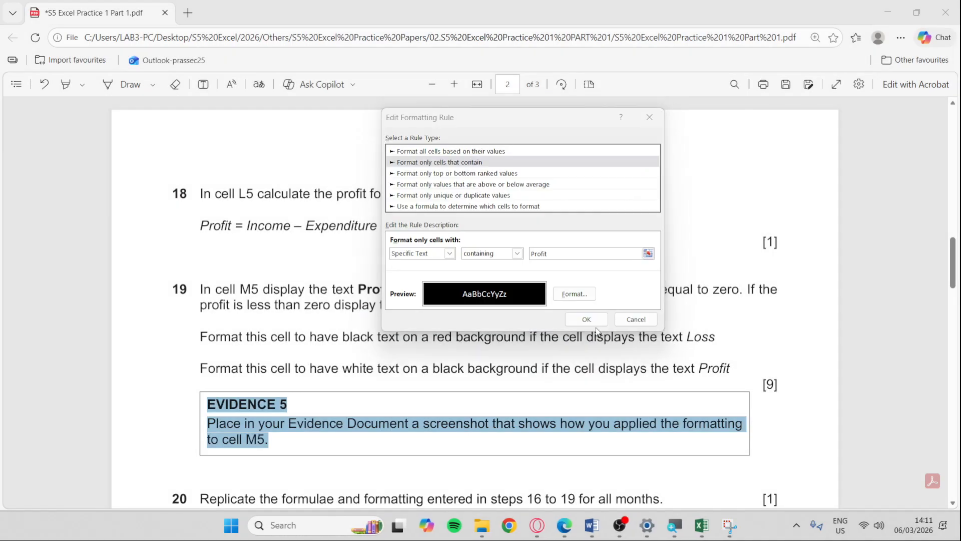
left_click(584, 319)
key("alt+Tab")
key("alt+Tab")
key("alt+Tab")
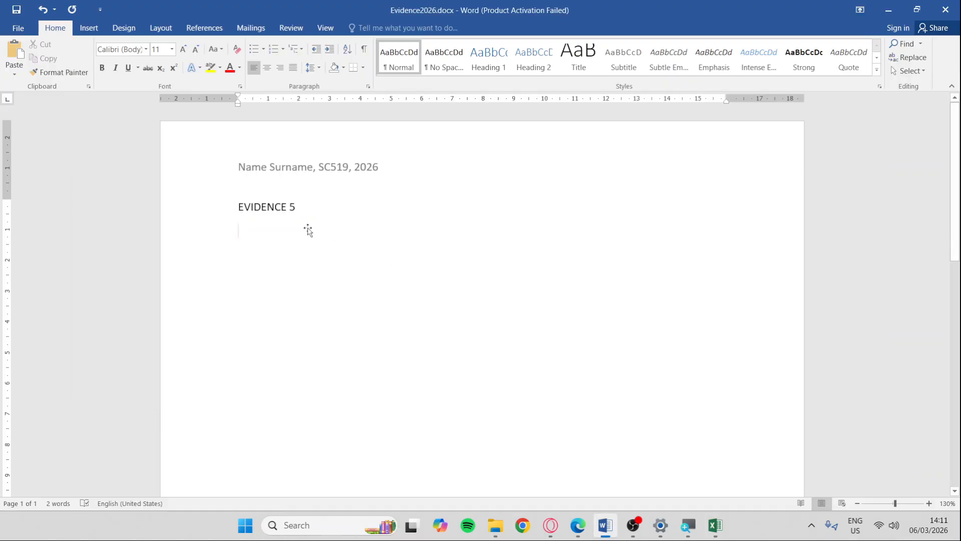
Paste the Profit rule screenshot under EVIDENCE 5 and shrink it.
key("ctrl+v")
left_click_drag(697, 470, 426, 255)
left_click(447, 245)
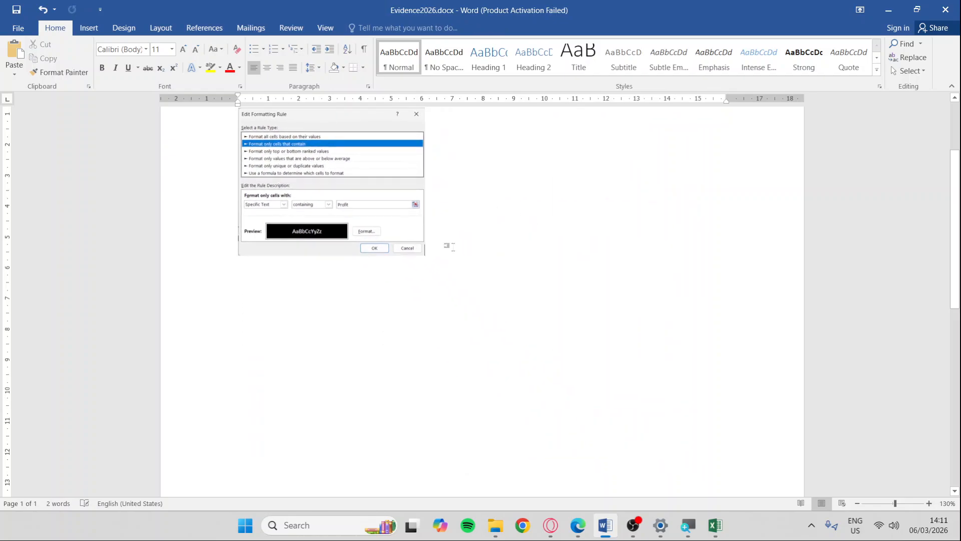
Capture the Loss rule's Edit Formatting Rule dialog and paste it beside the Profit screenshot.
key("alt+Tab")
left_click(379, 225)
double_click(378, 226)
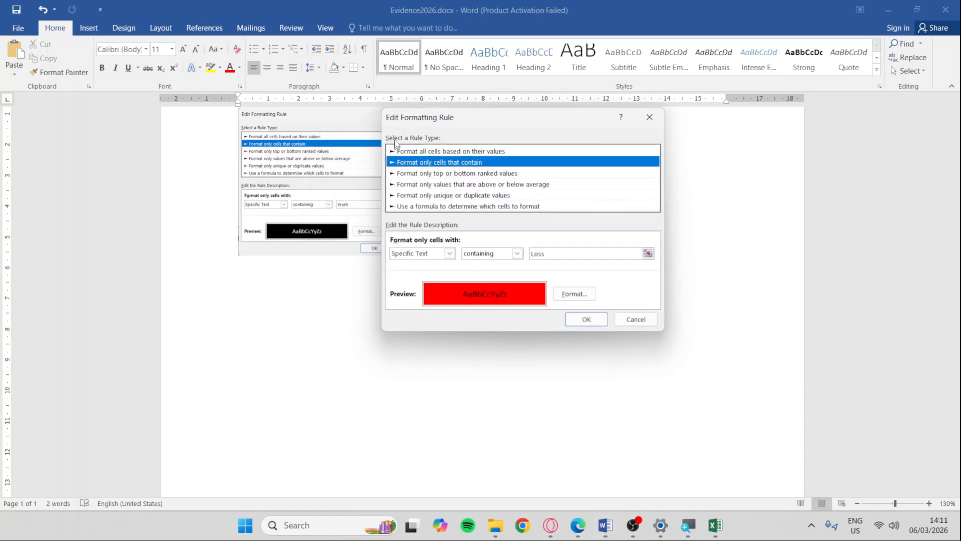
key("super+shift+s")
left_click_drag(382, 107, 662, 331)
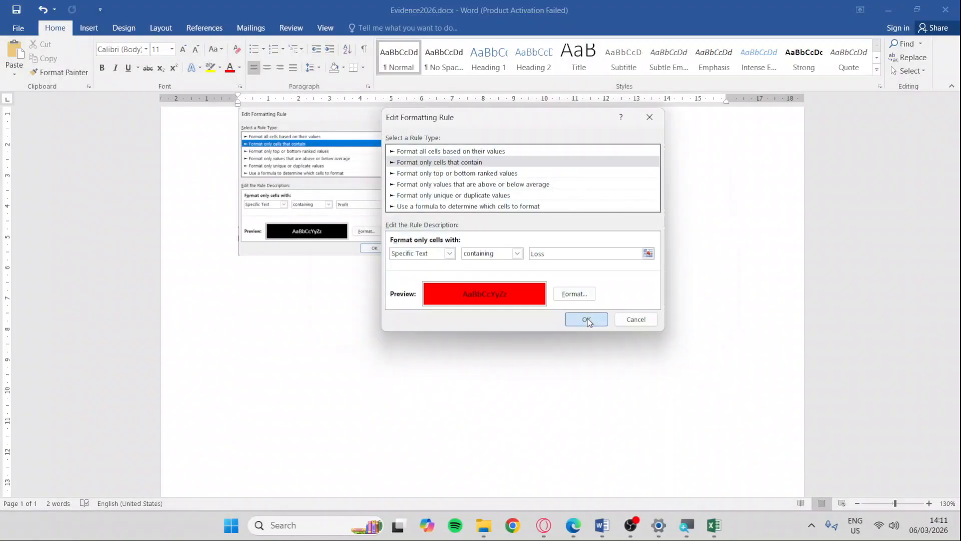
left_click(587, 319)
left_click(661, 189)
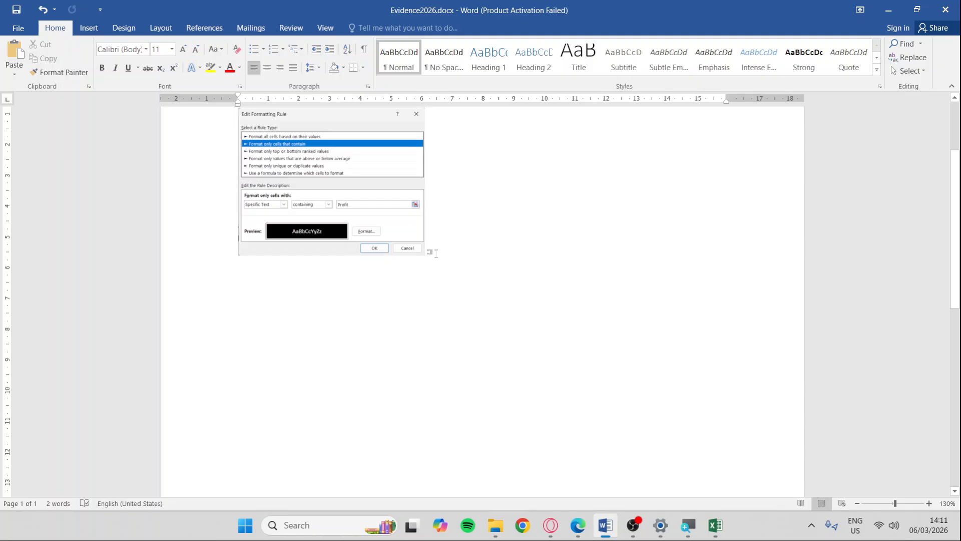
key("ctrl+v")
left_click_drag(696, 469, 516, 327)
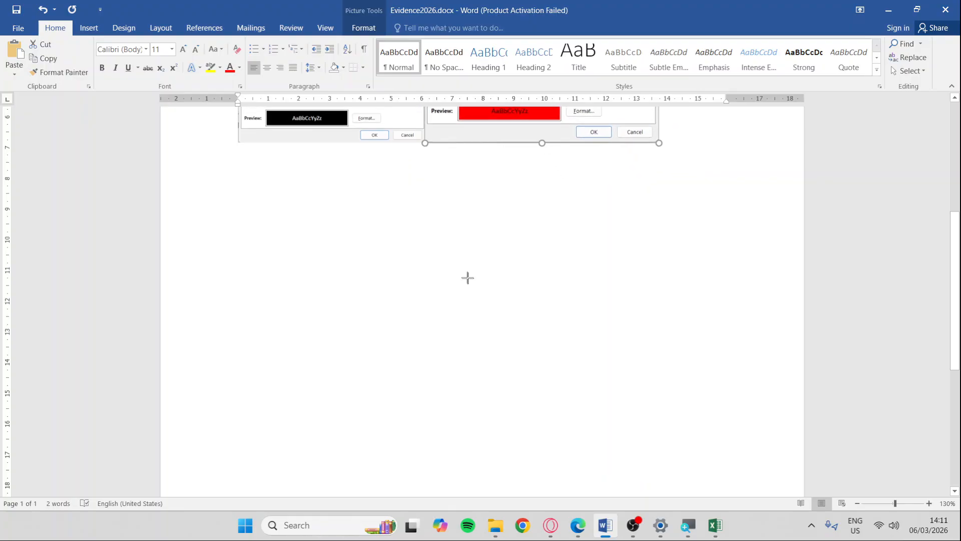
Resize the Profit and Loss screenshots to matching sizes side by side, then add a new line.
scroll(456, 247, "up", 5)
left_click_drag(638, 391, 620, 378)
left_click(412, 371)
left_click_drag(425, 379, 434, 379)
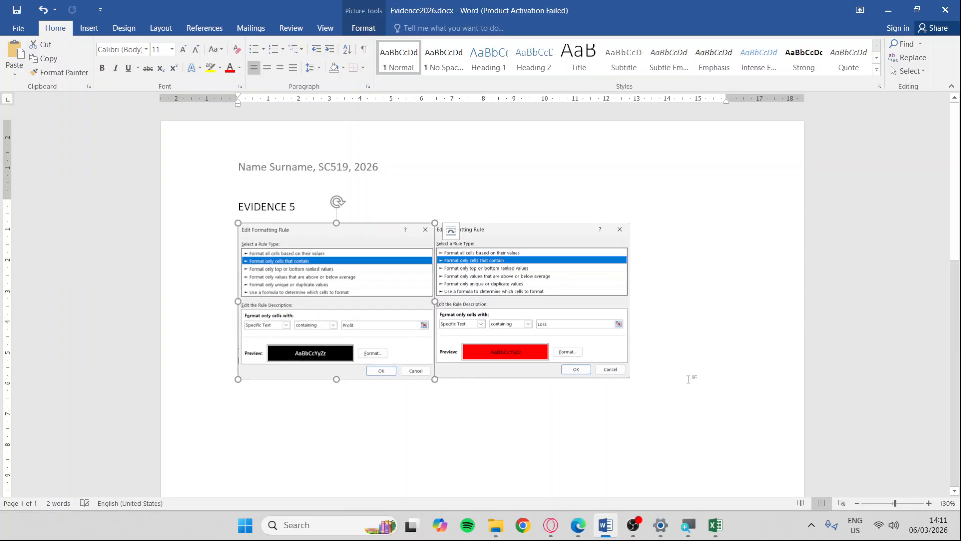
left_click(688, 378)
scroll(631, 365, "down", 5)
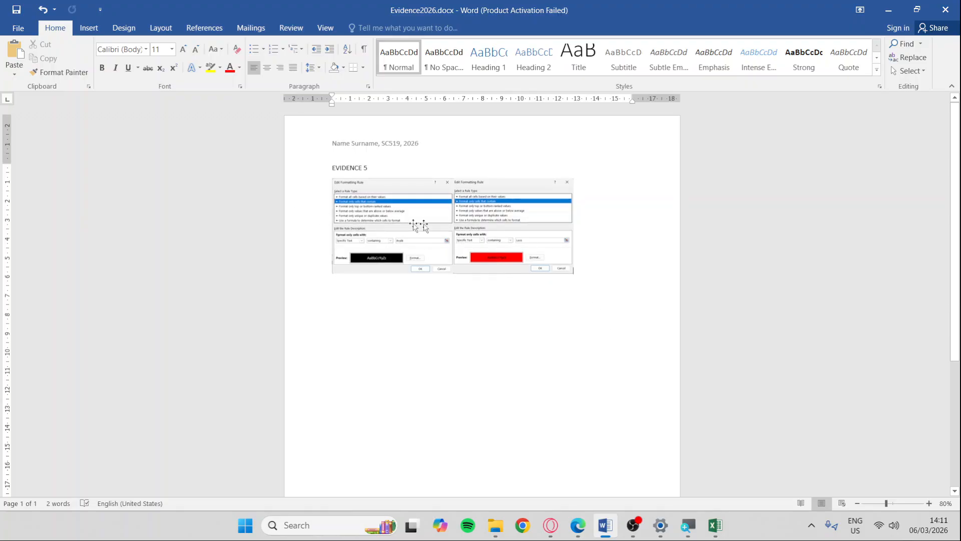
left_click(434, 227)
left_click_drag(453, 274, 463, 281)
left_click(505, 274)
left_click_drag(584, 282, 595, 282)
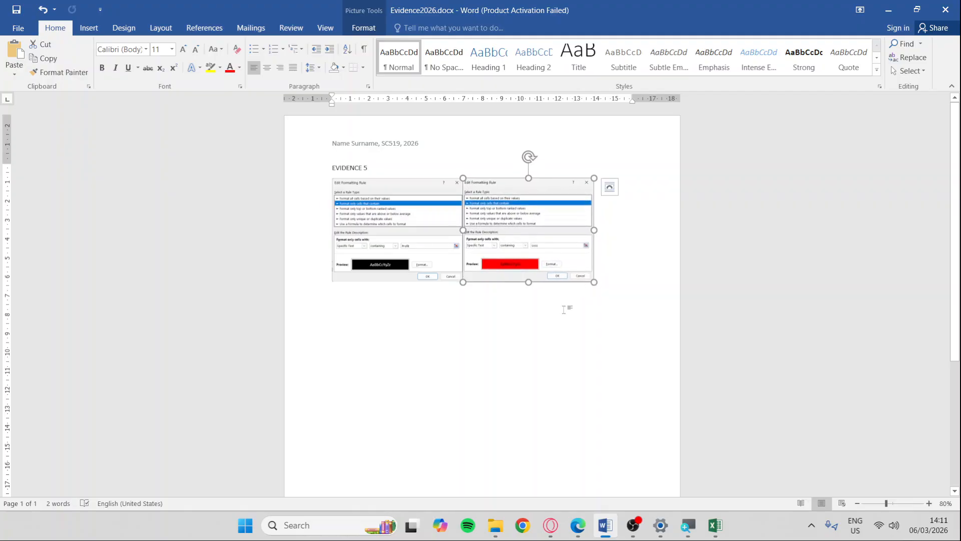
scroll(564, 308, "up", 2, "ctrl")
left_click(645, 294)
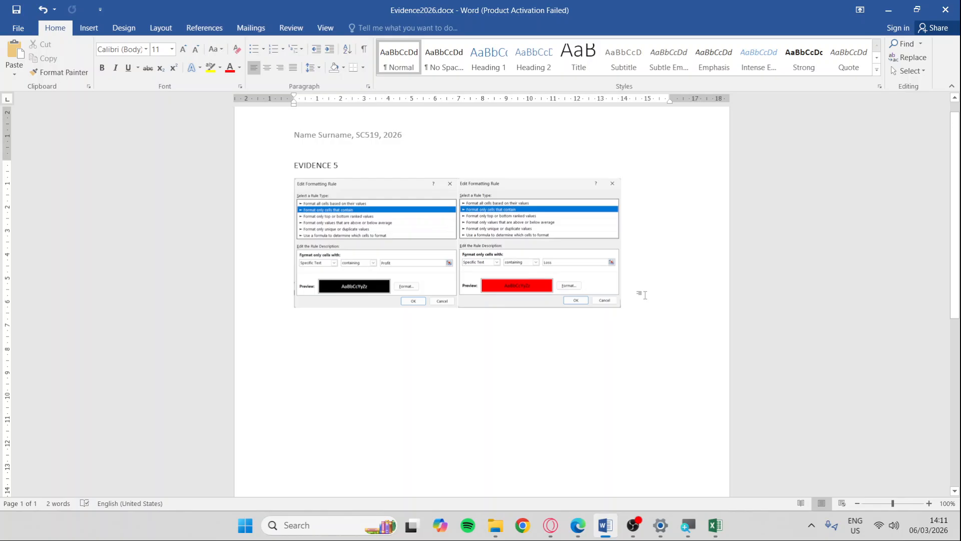
key("Return")
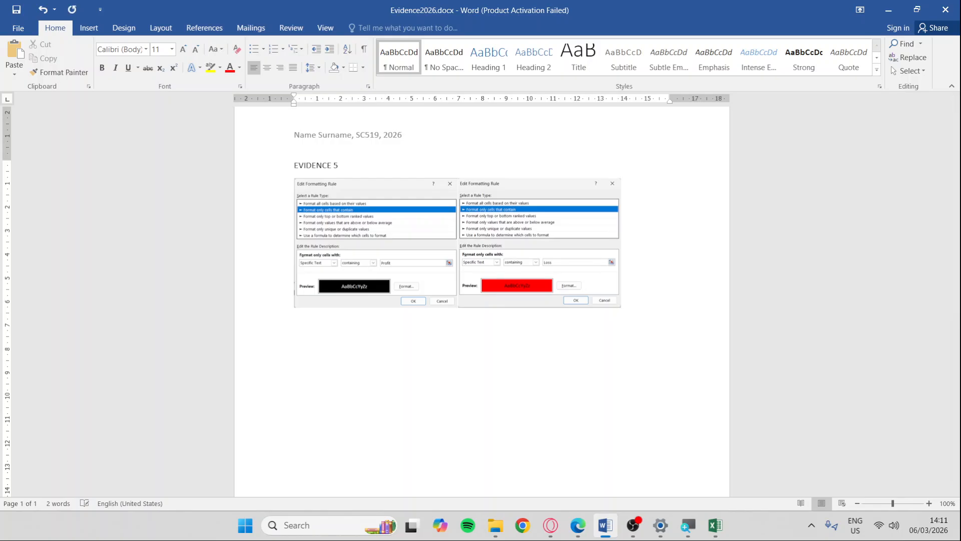
key("alt+Tab")
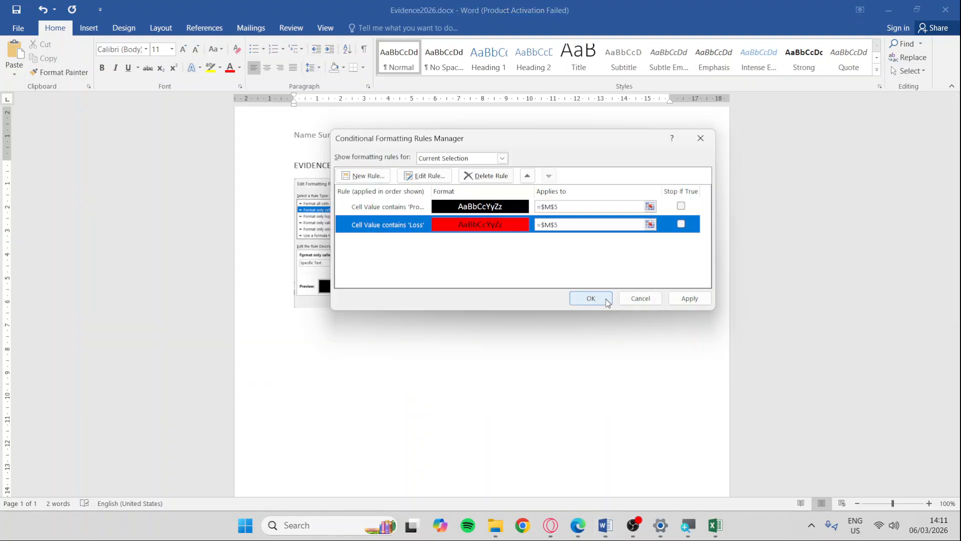
Close the Conditional Formatting Rules Manager in Excel.
left_click(606, 299)
key("alt+Tab")
left_click(573, 200)
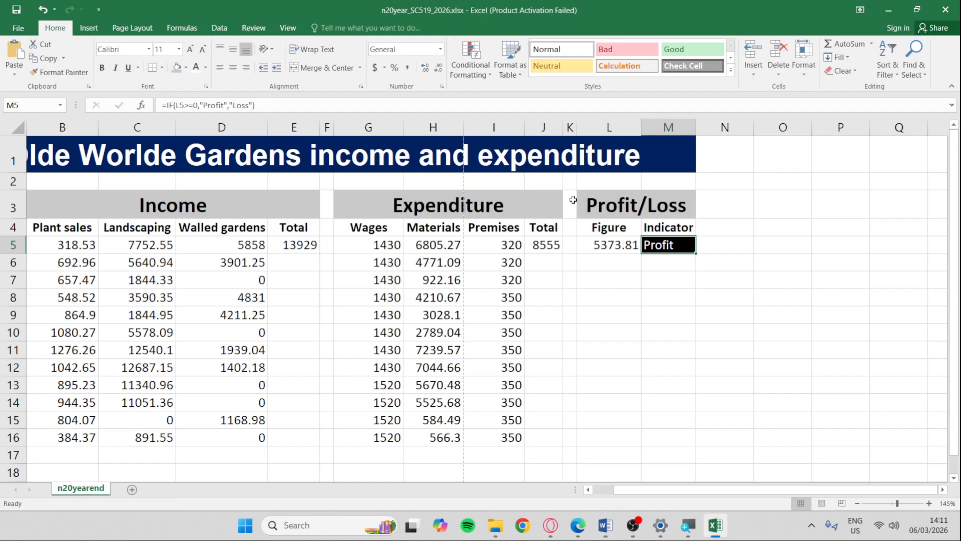
Reread questions 16–20 in the task PDF, including question 20 on replicating formulae.
key("alt+Tab")
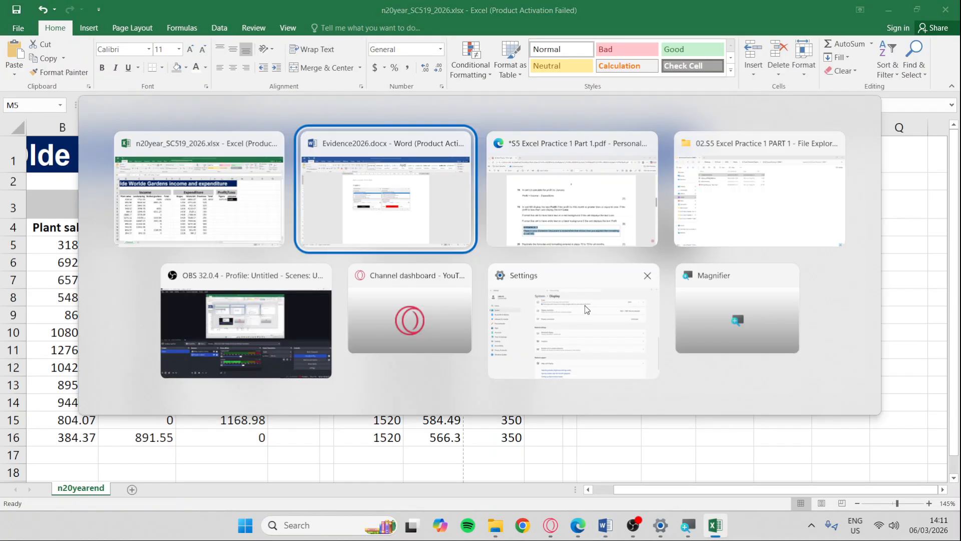
key("alt+Tab")
scroll(442, 291, "down", 1)
scroll(441, 291, "up", 3)
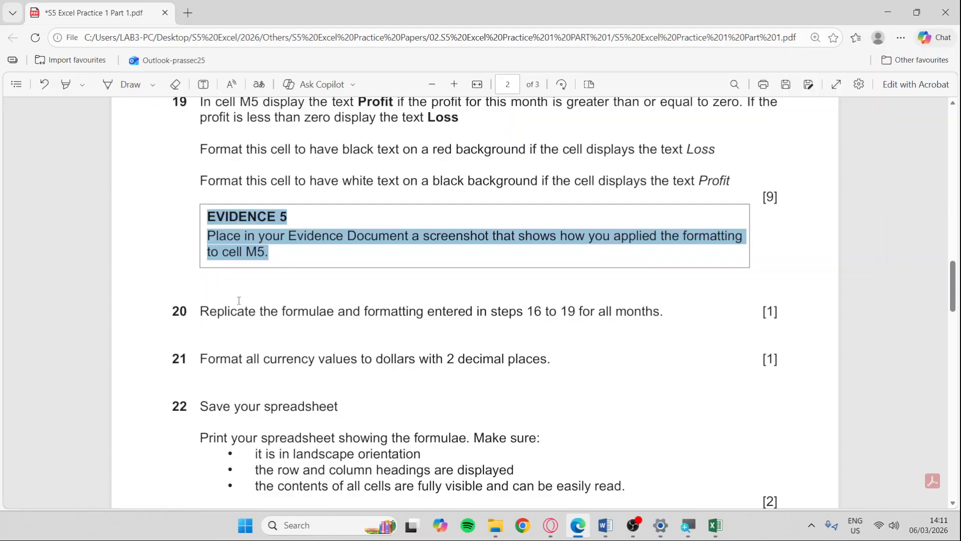
left_click_drag(201, 311, 666, 314)
scroll(417, 309, "down", 2, "ctrl")
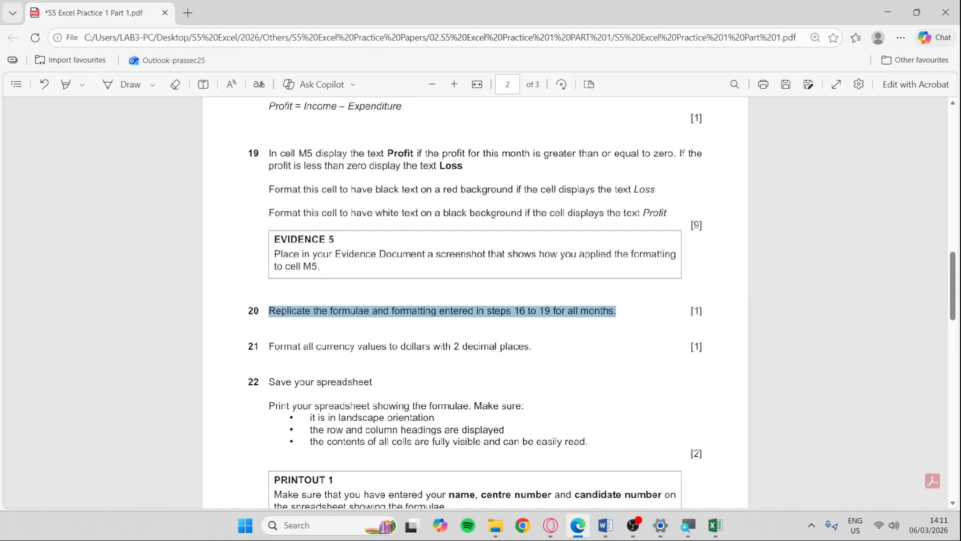
scroll(417, 309, "up", 8)
left_click_drag(274, 344, 583, 385)
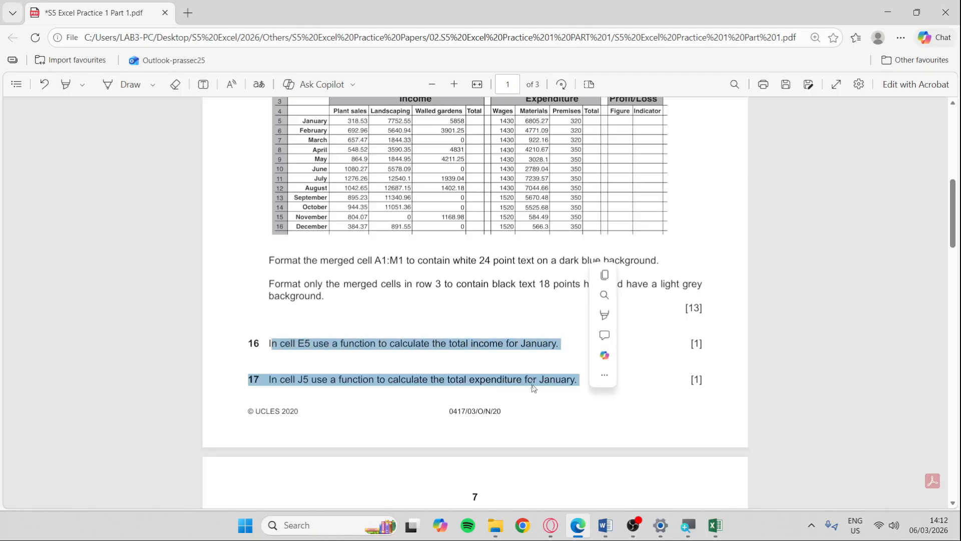
scroll(347, 286, "down", 5)
left_click_drag(269, 271, 474, 248)
left_click_drag(270, 341, 667, 400)
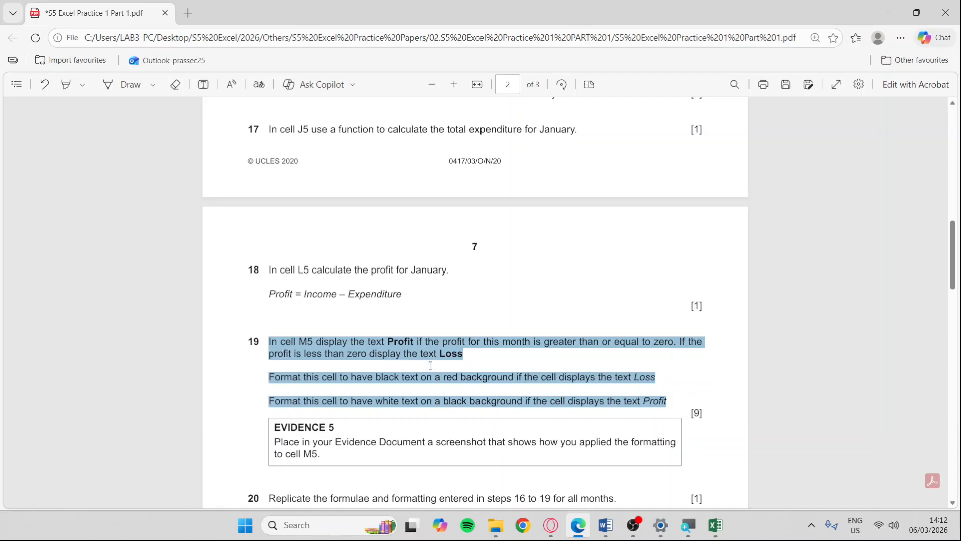
Fill January's =SUM(B5:D5) income total in E5 down through December.
key("alt+Tab")
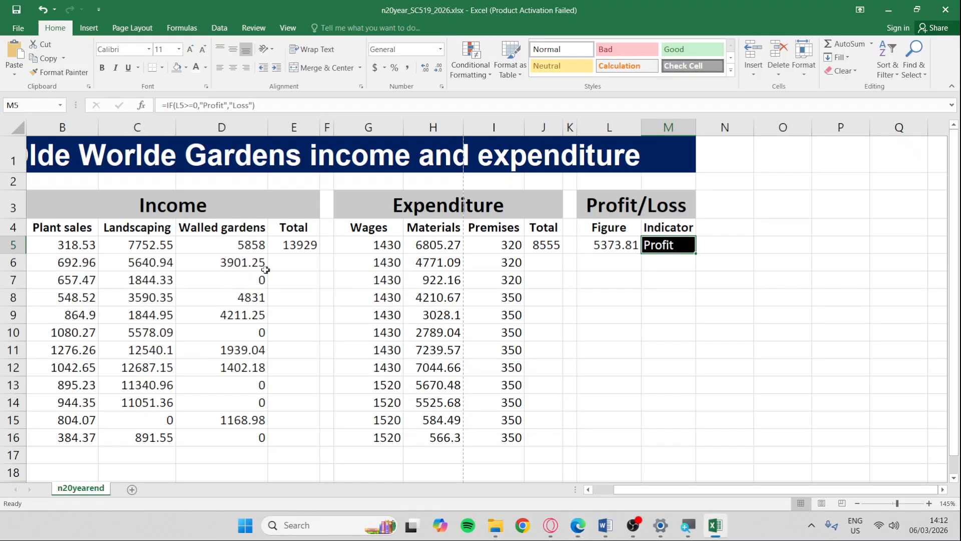
scroll(388, 349, "down", 3)
left_click_drag(42, 219, 585, 221)
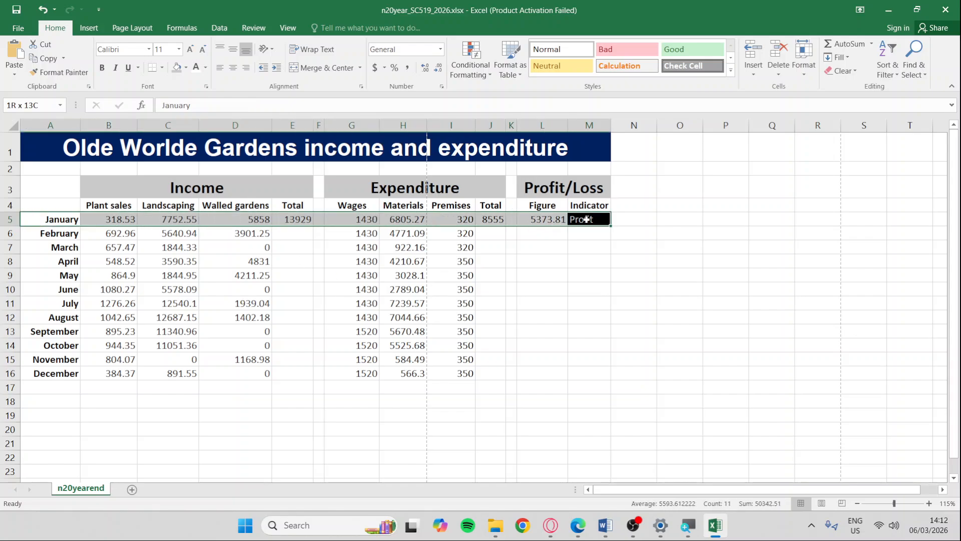
left_click(283, 219)
left_click_drag(315, 225, 306, 381)
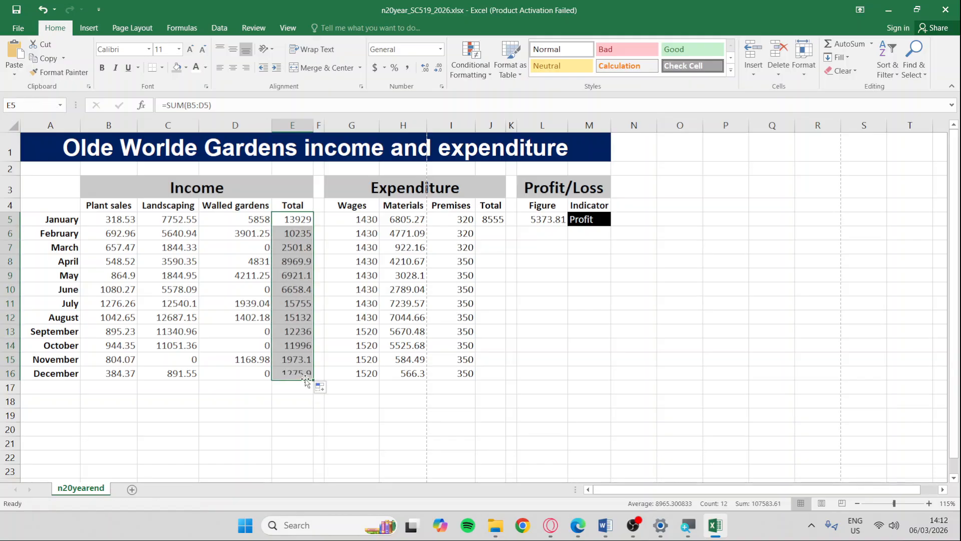
Fill the J5 expenditure total and L5:M5 profit figure and indicator down to row 16.
left_click(502, 220)
left_click_drag(505, 226, 499, 381)
left_click_drag(542, 220, 604, 380)
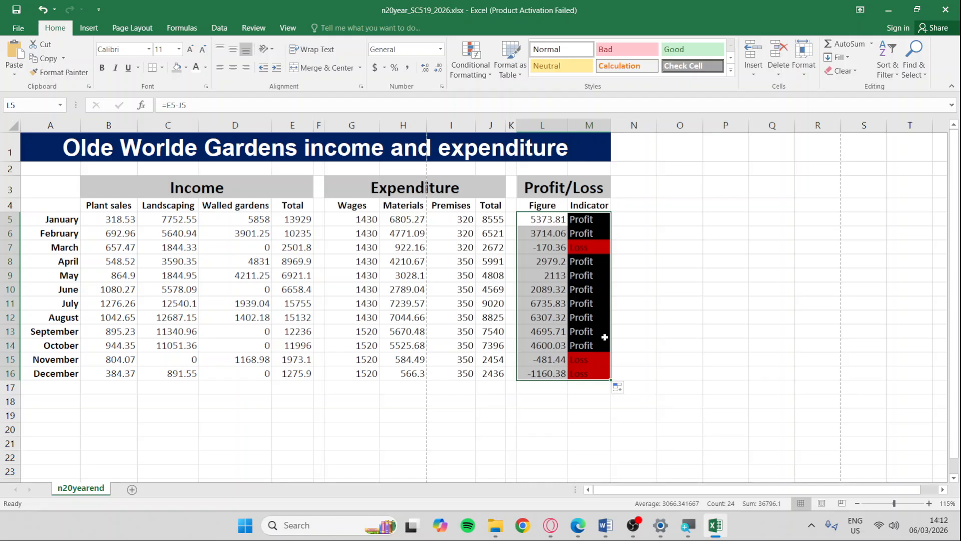
left_click(681, 312)
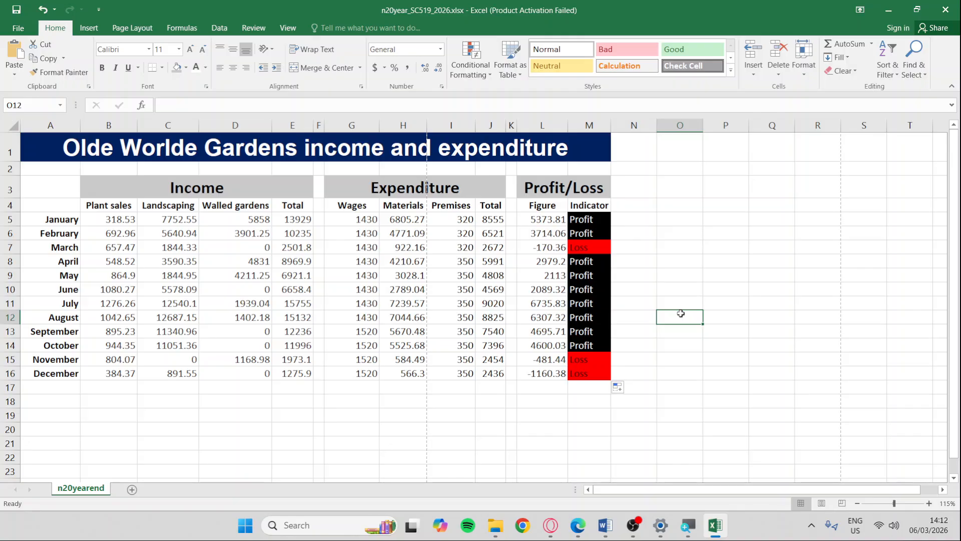
key("alt+Tab")
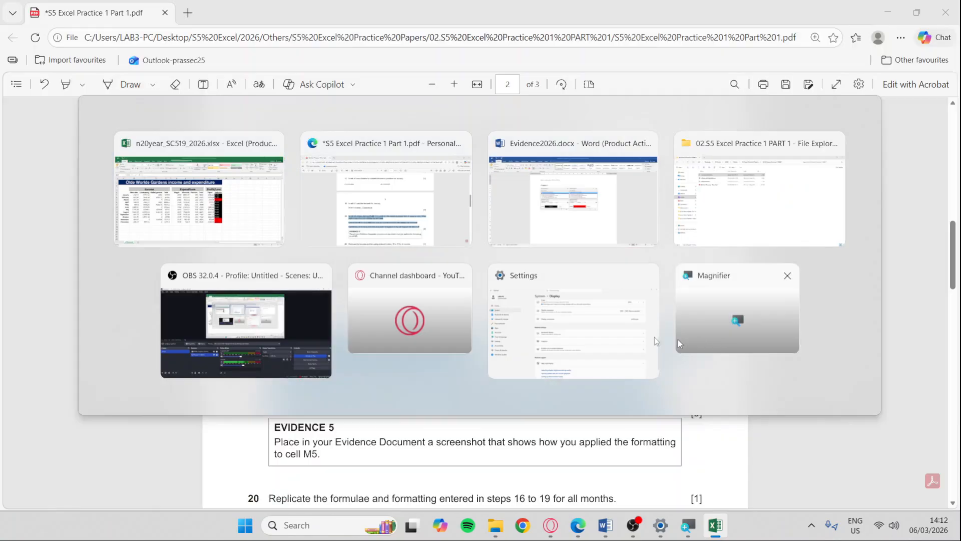
scroll(432, 345, "down", 5)
scroll(432, 345, "up", 1)
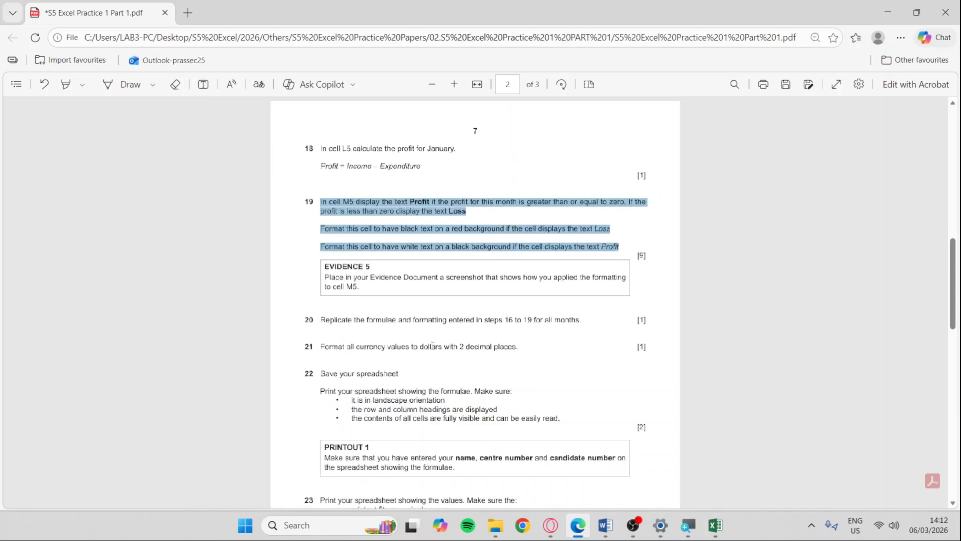
scroll(432, 346, "down", 2)
scroll(432, 345, "up", 3)
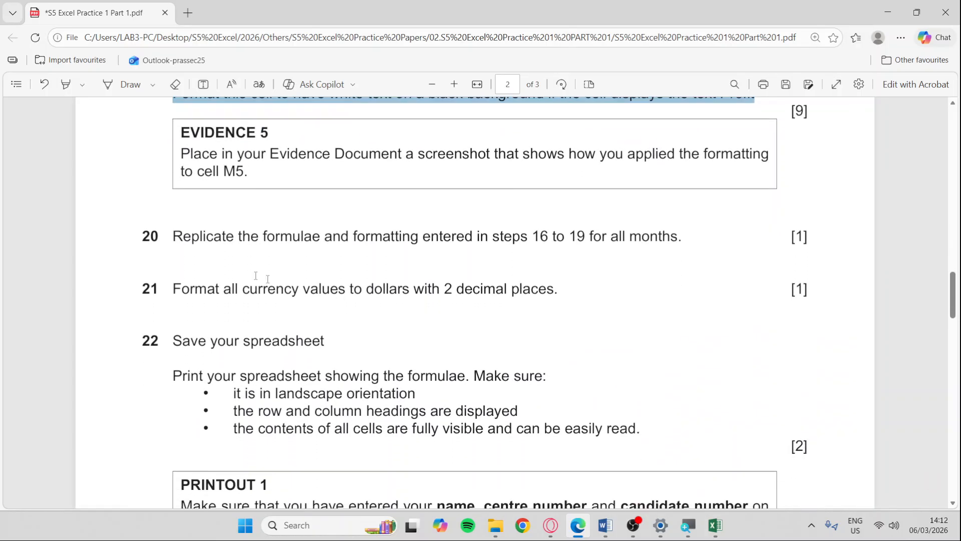
left_click_drag(174, 287, 557, 295)
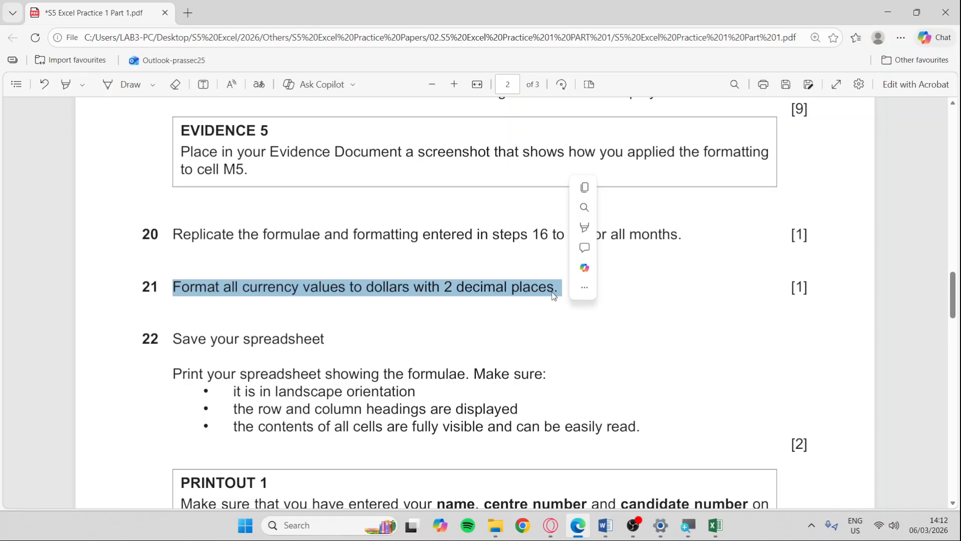
key("alt+Tab")
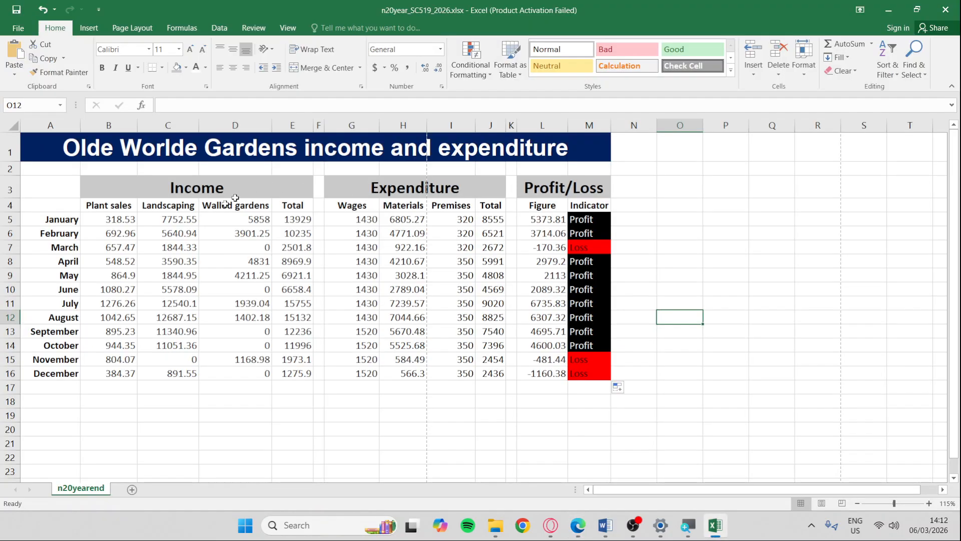
Format B5:E16, G5:J16 and L5:L16 as dollar Currency with 2 decimals, then widen column J.
left_click_drag(101, 219, 300, 373)
left_click_drag(349, 219, 503, 375)
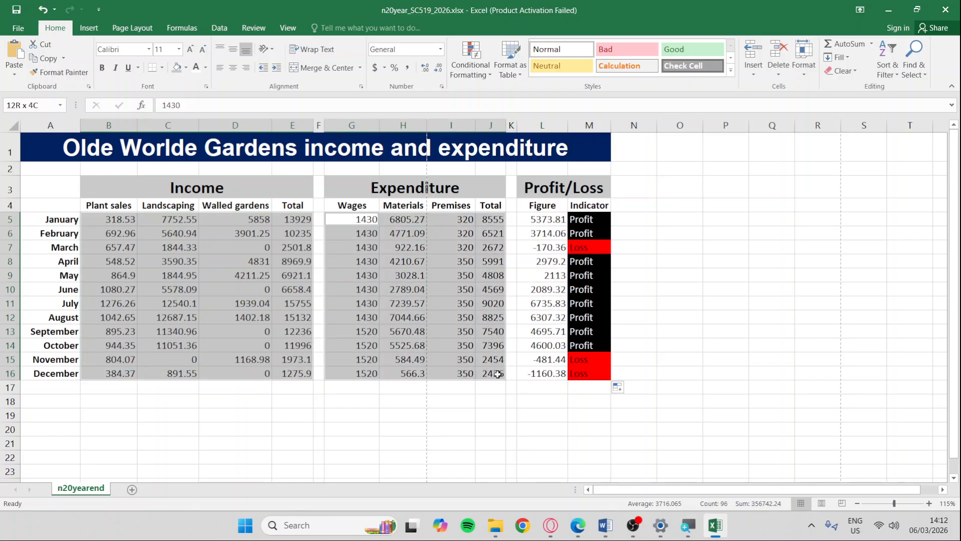
left_click_drag(552, 222, 552, 376)
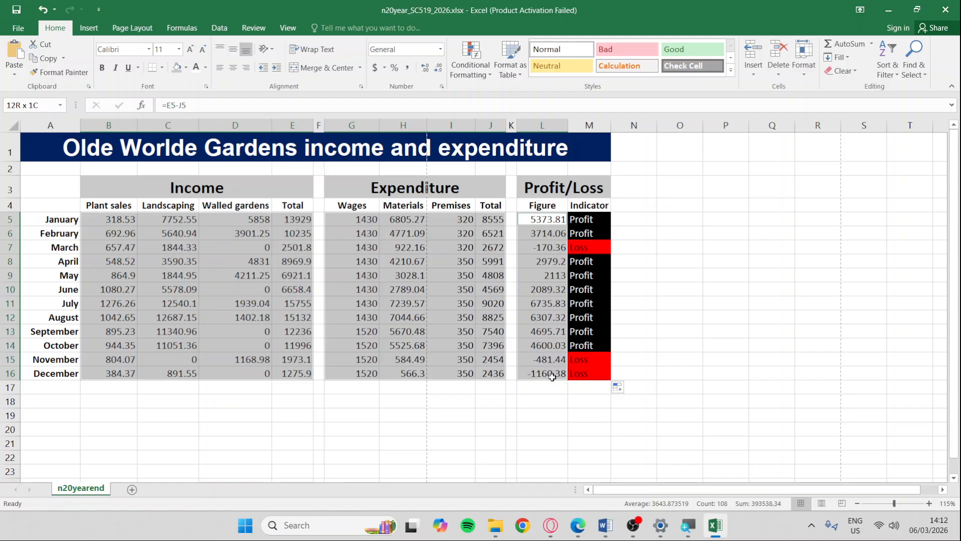
left_click(440, 50)
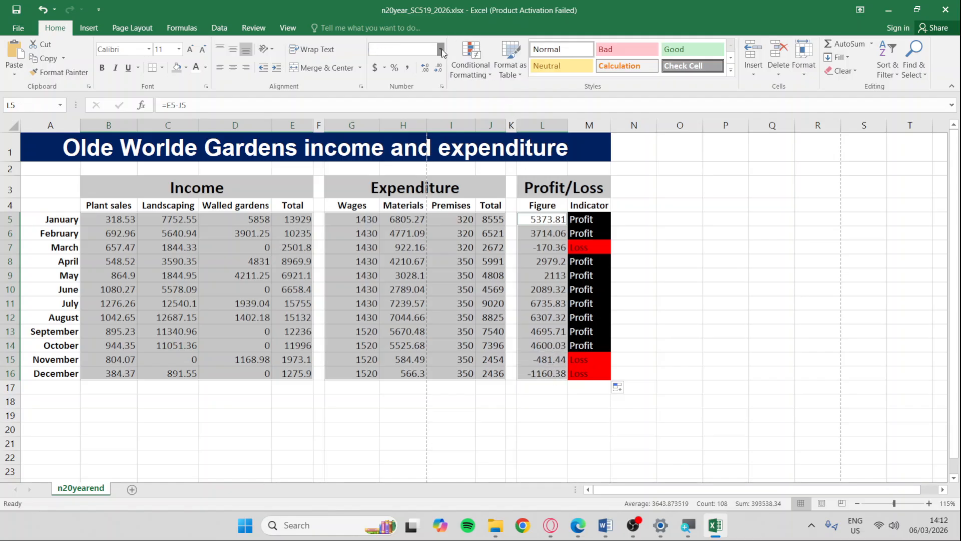
left_click(442, 129)
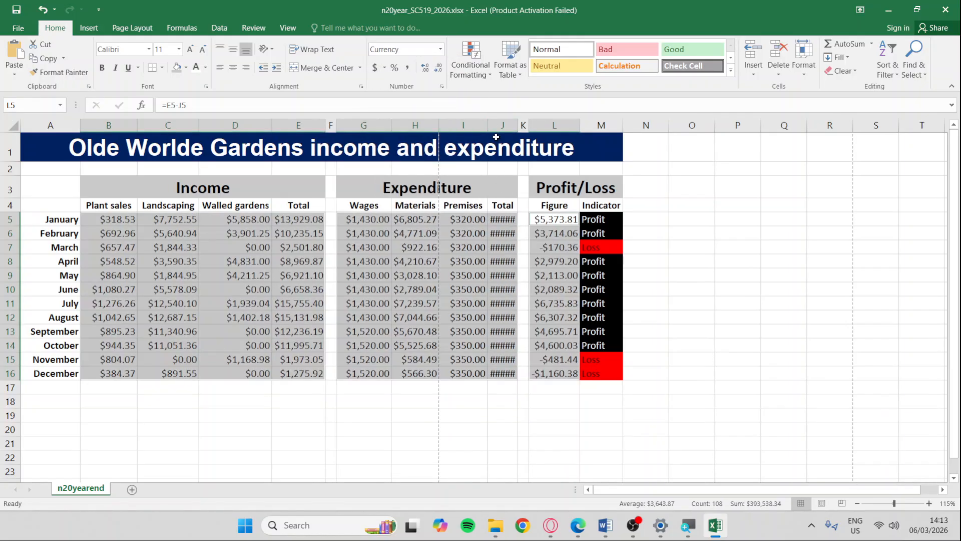
left_click(486, 270)
left_click_drag(518, 129, 536, 130)
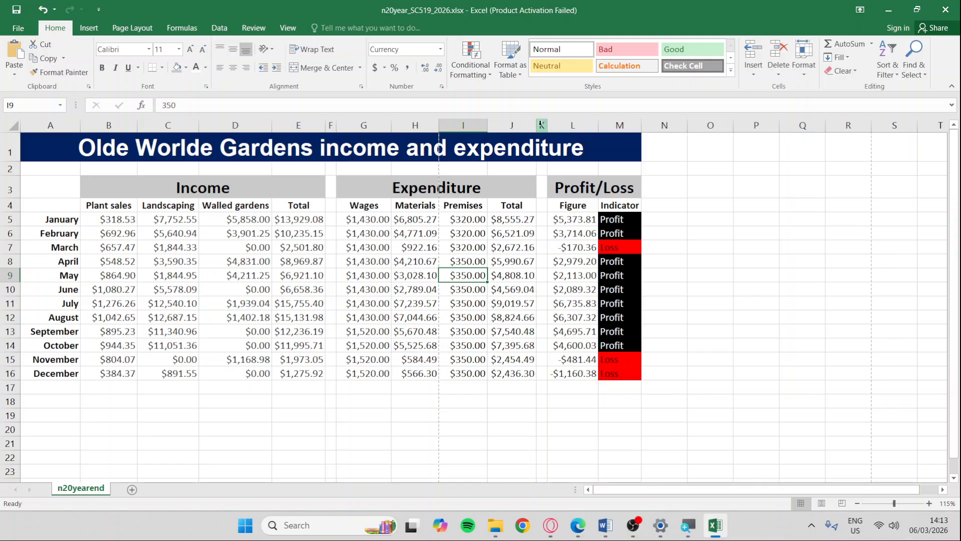
Check the paper's save instruction and save the workbook.
key("alt+Tab")
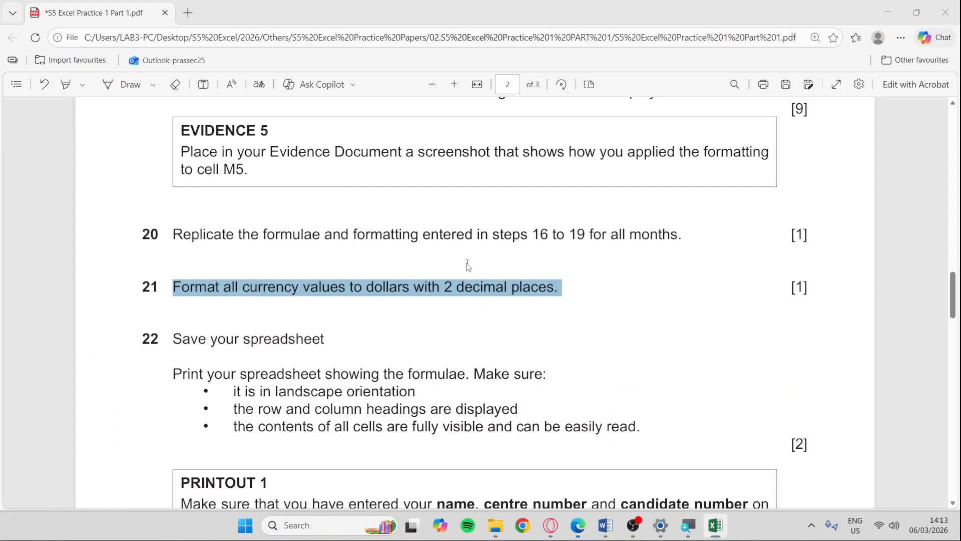
left_click_drag(174, 345, 331, 345)
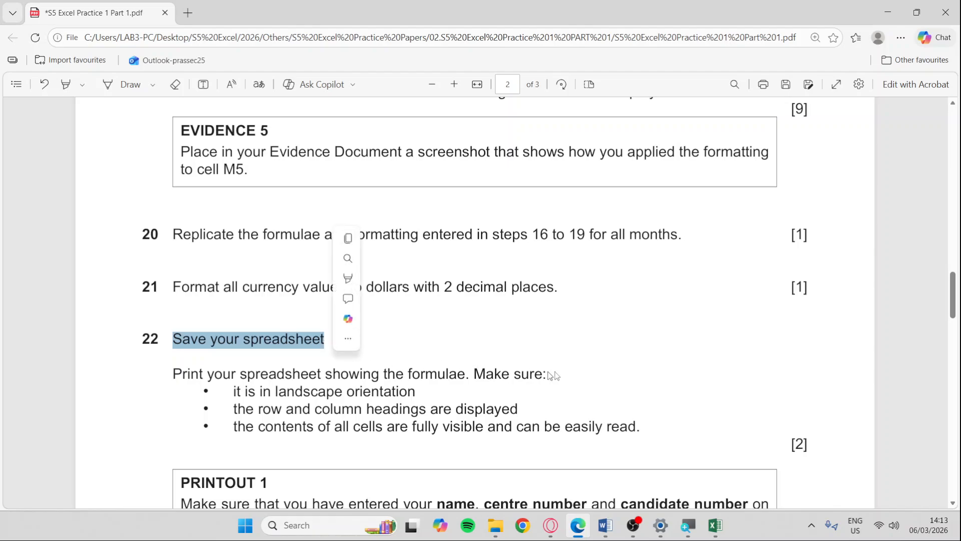
key("alt+Tab")
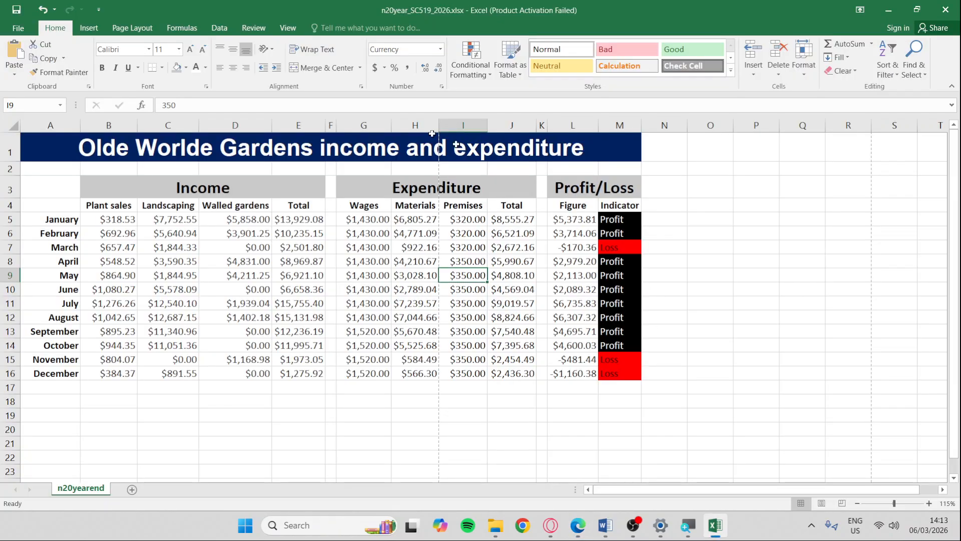
left_click(19, 14)
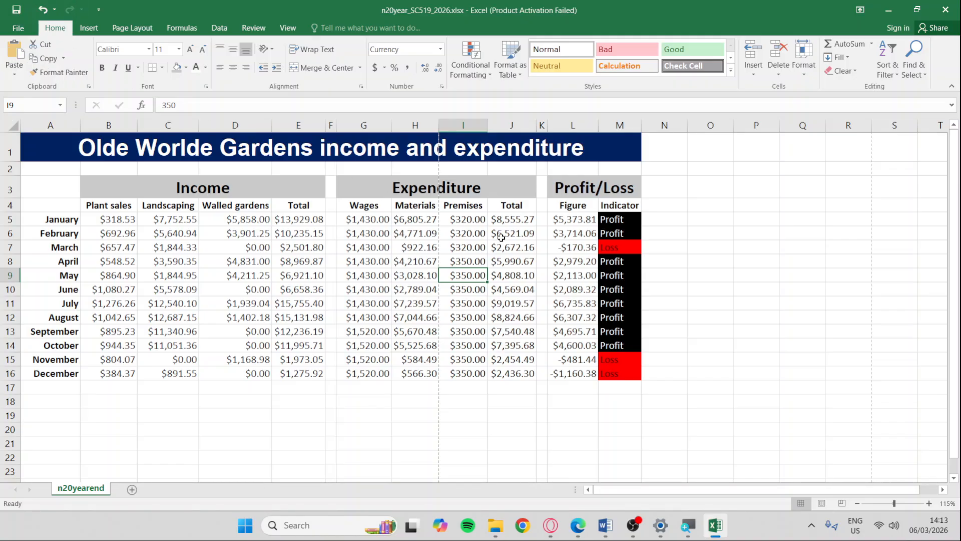
Read question 22's instruction to print showing formulae in landscape orientation.
key("alt+Tab")
scroll(395, 242, "down", 4)
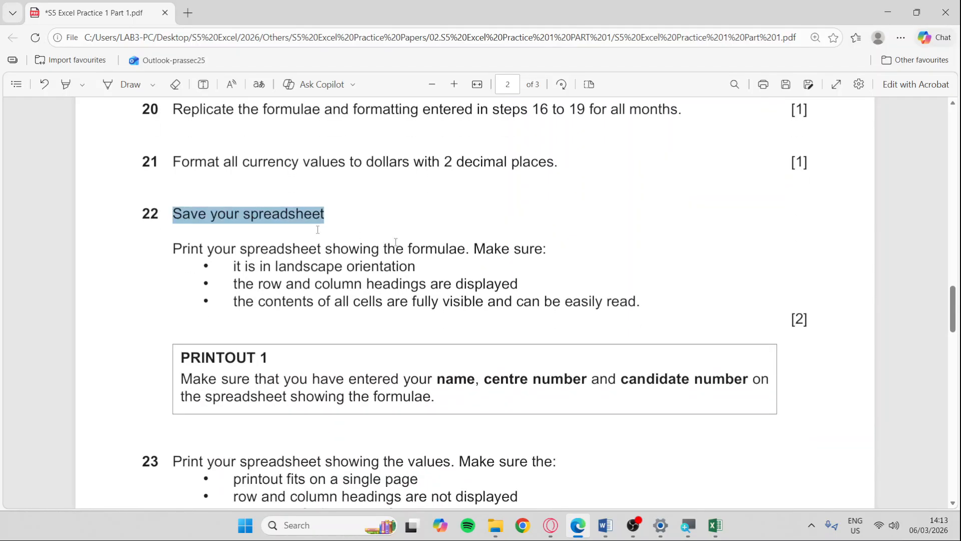
scroll(324, 230, "down", 2)
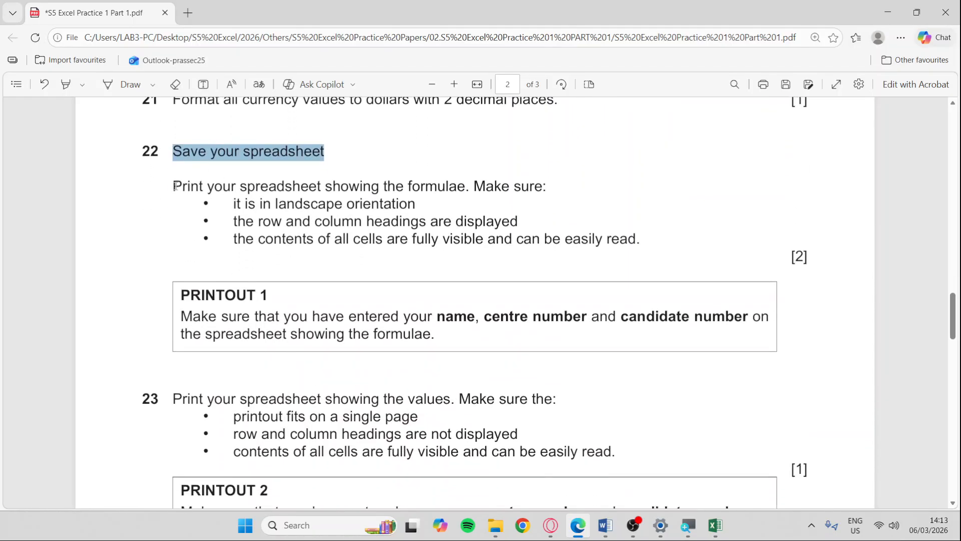
left_click_drag(173, 186, 466, 186)
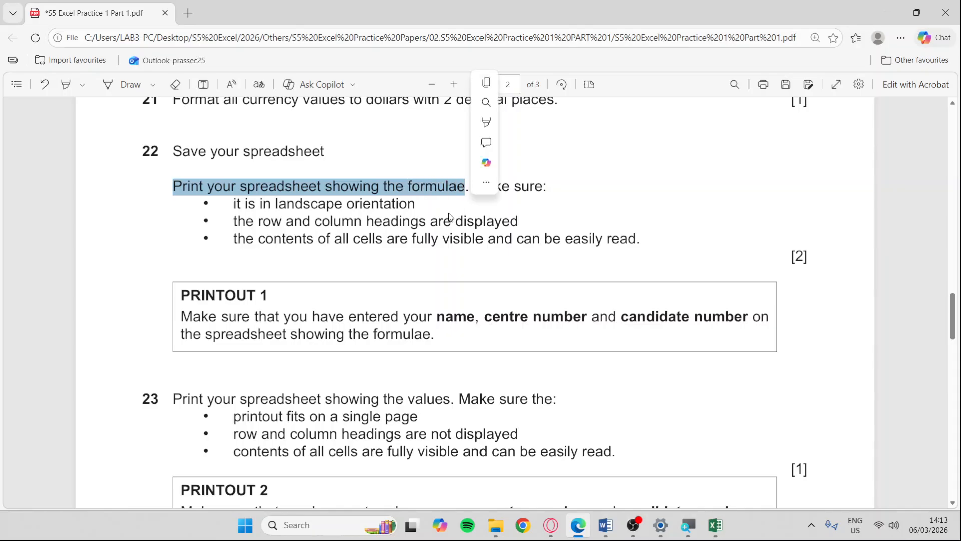
key("alt+Tab")
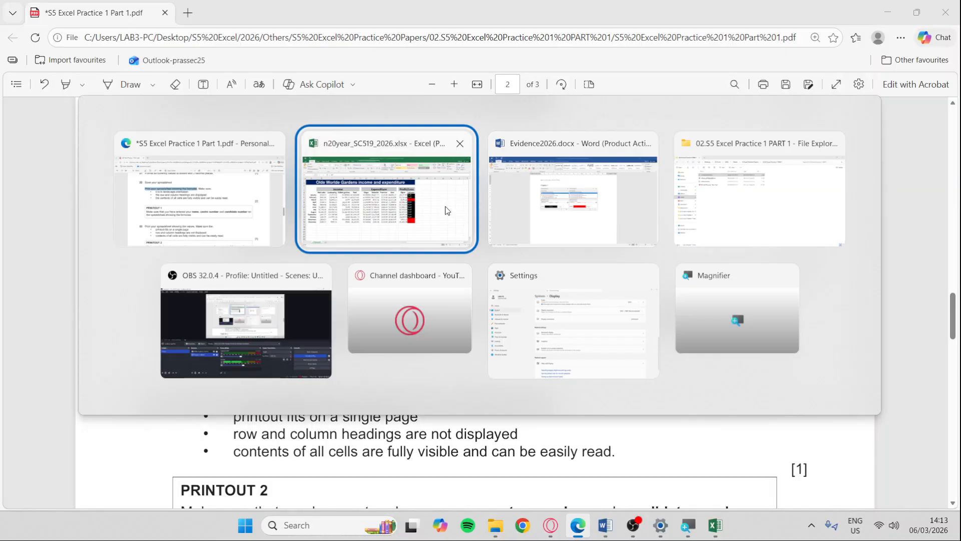
Choose Microsoft Print to PDF as the printer in Excel's print settings.
left_click(16, 26)
left_click(59, 157)
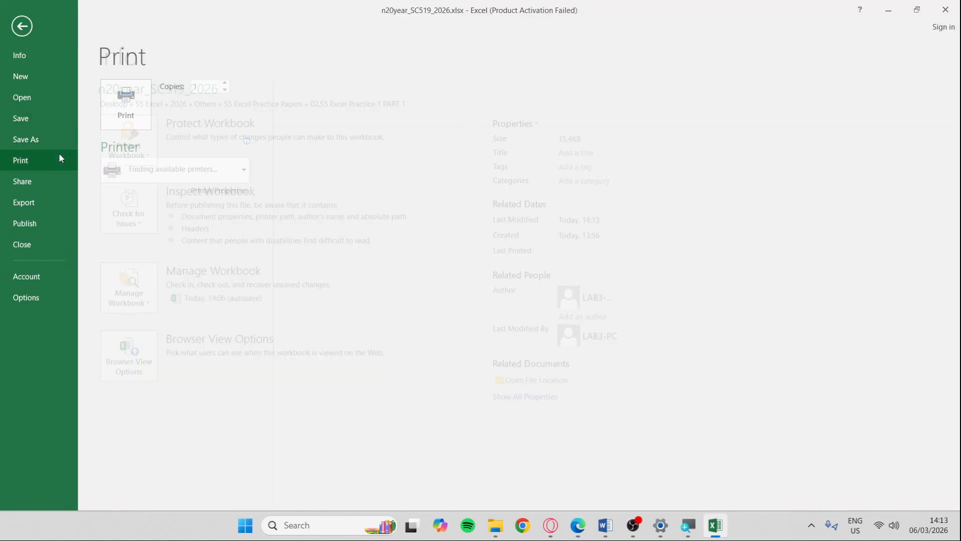
left_click(221, 174)
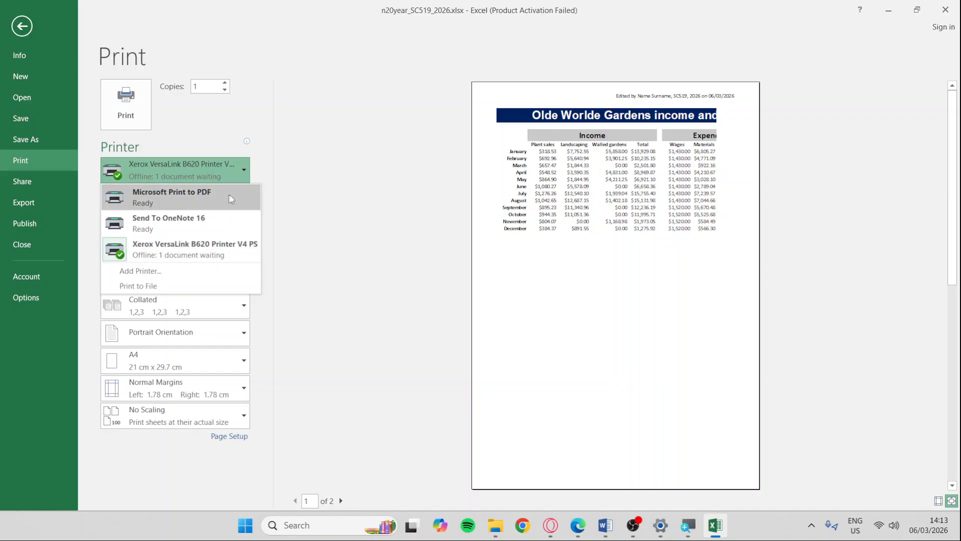
left_click(209, 196)
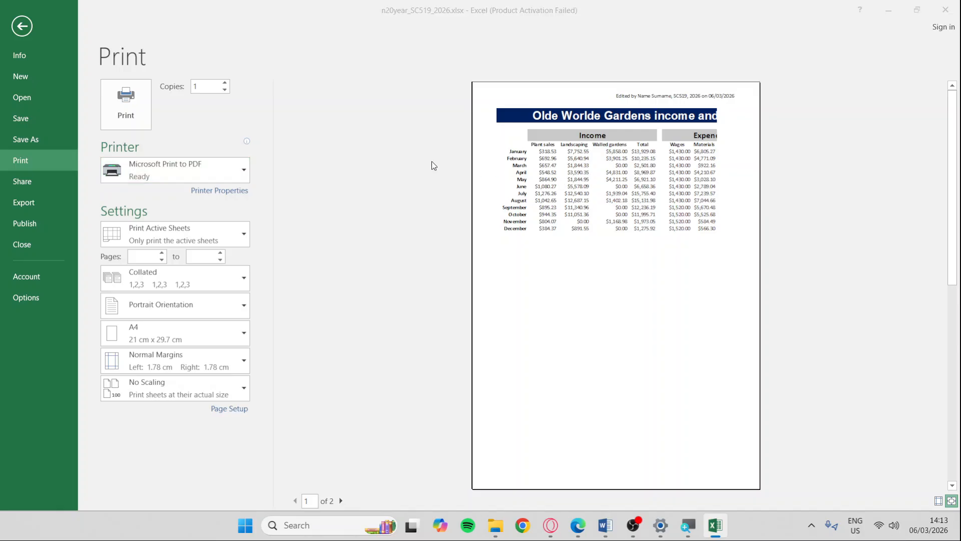
Set the page orientation to landscape, checking the exam paper's requirements.
key("alt+Tab")
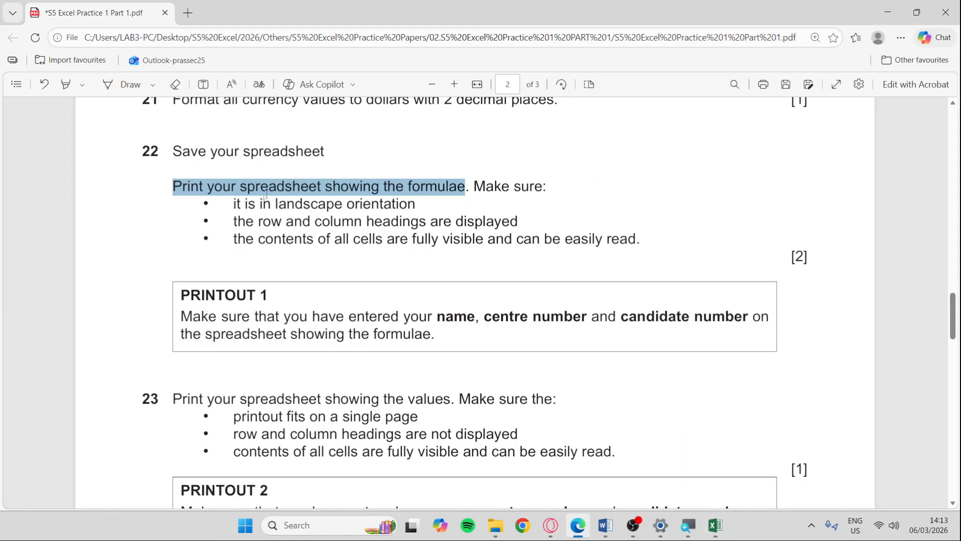
left_click_drag(230, 203, 417, 206)
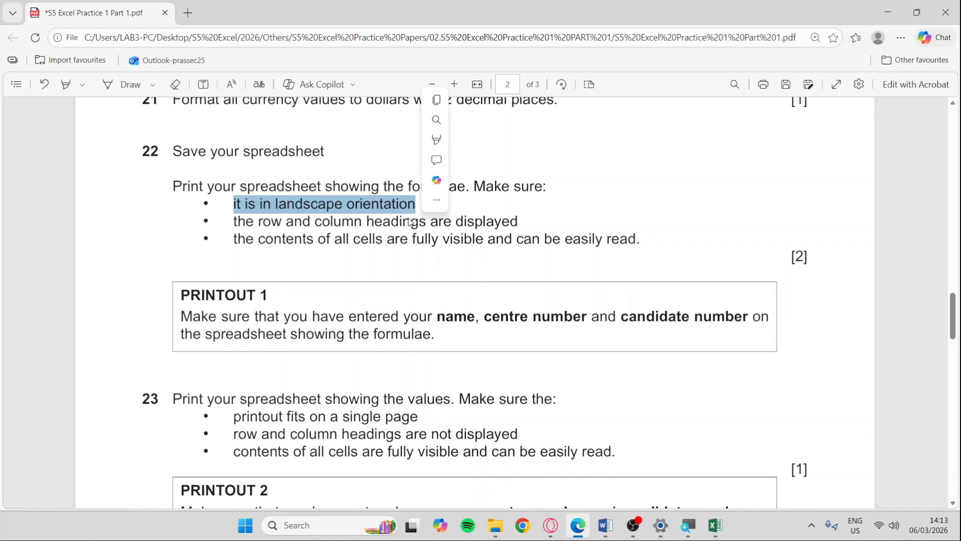
key("alt+Tab")
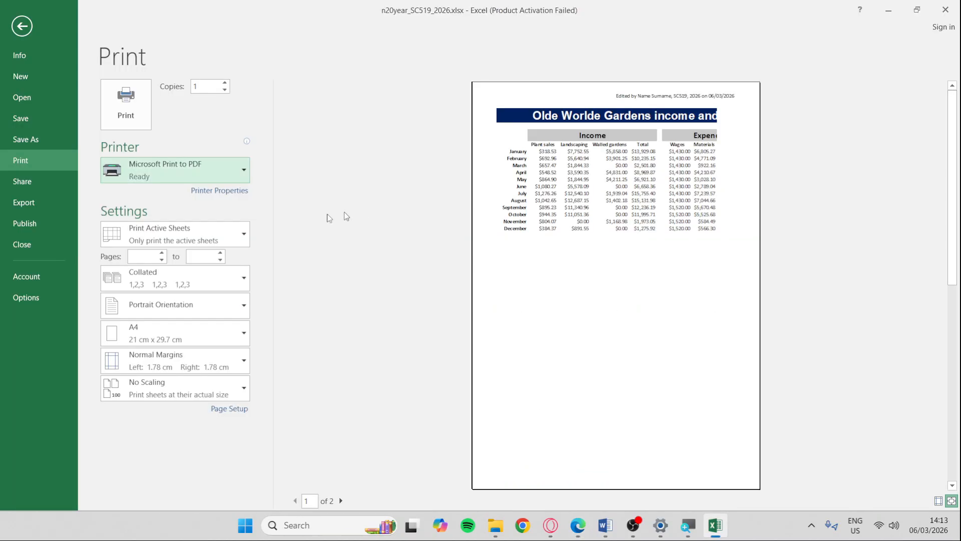
left_click(241, 314)
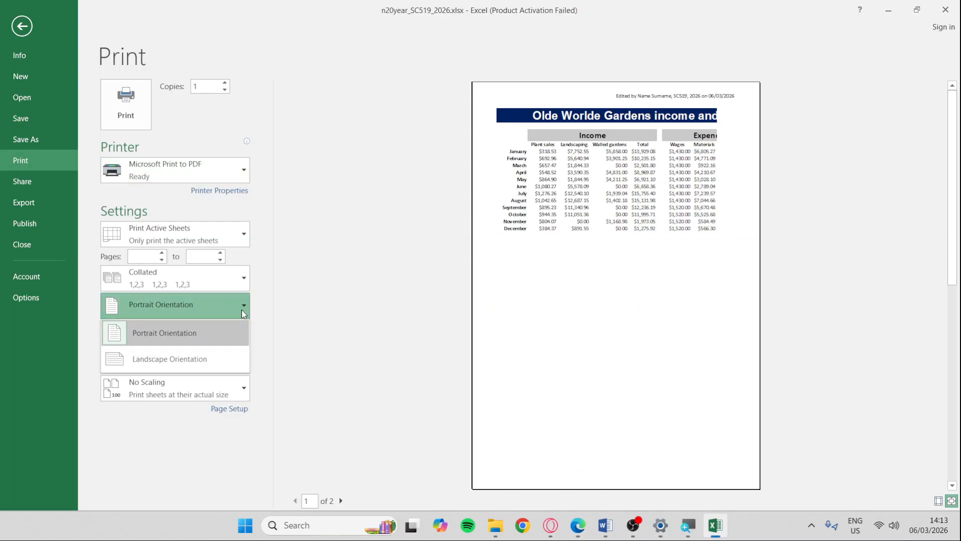
left_click(228, 361)
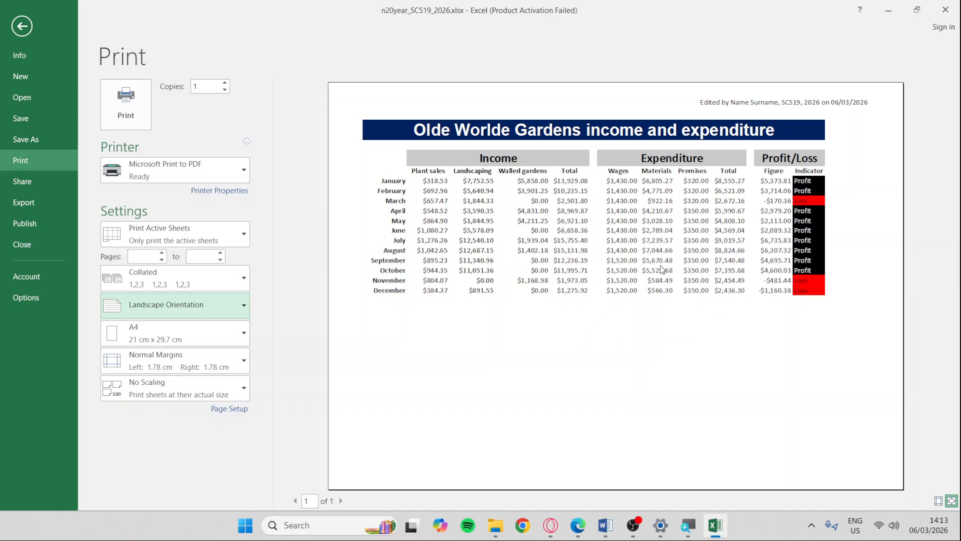
key("alt+Tab")
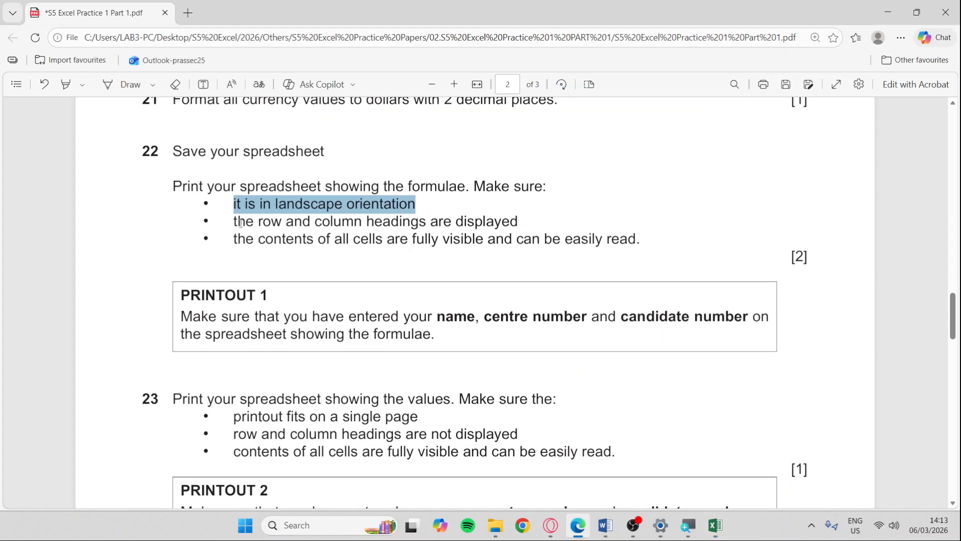
left_click_drag(233, 221, 518, 230)
key("alt+Tab")
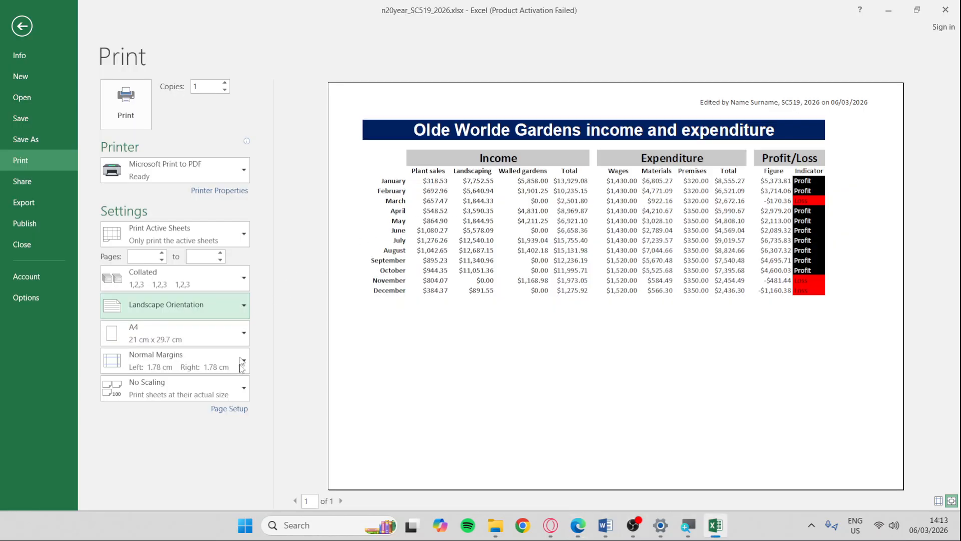
Turn on Row and column headings in Page Setup's Sheet options.
left_click(244, 410)
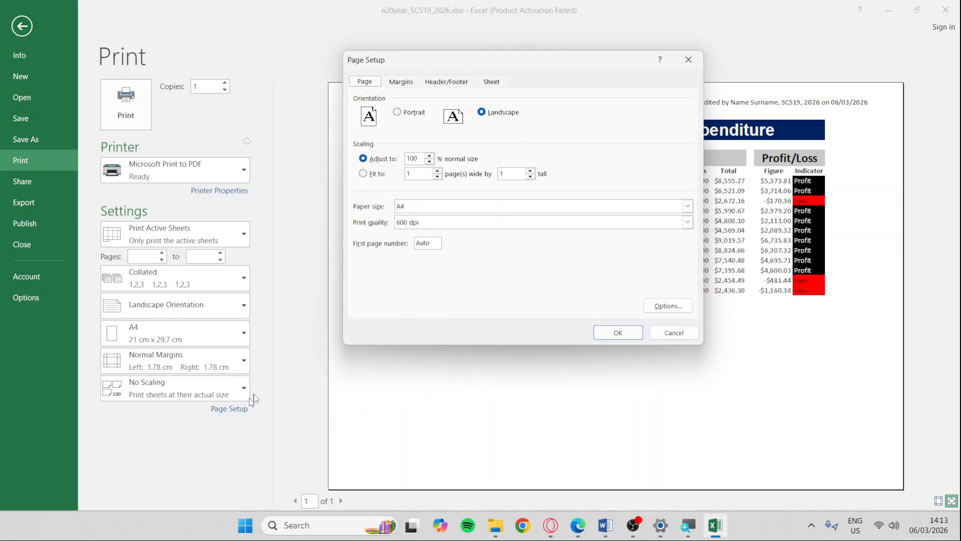
left_click(492, 83)
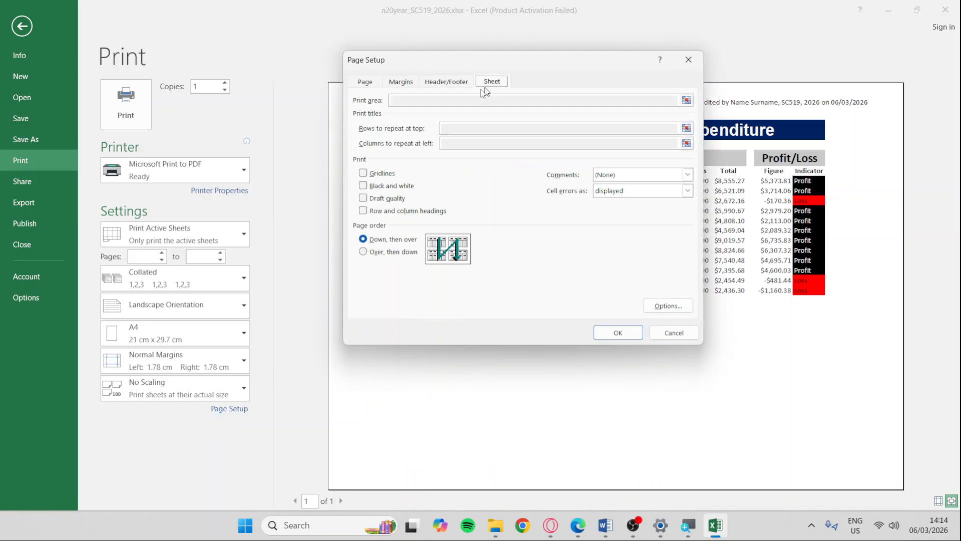
left_click(396, 211)
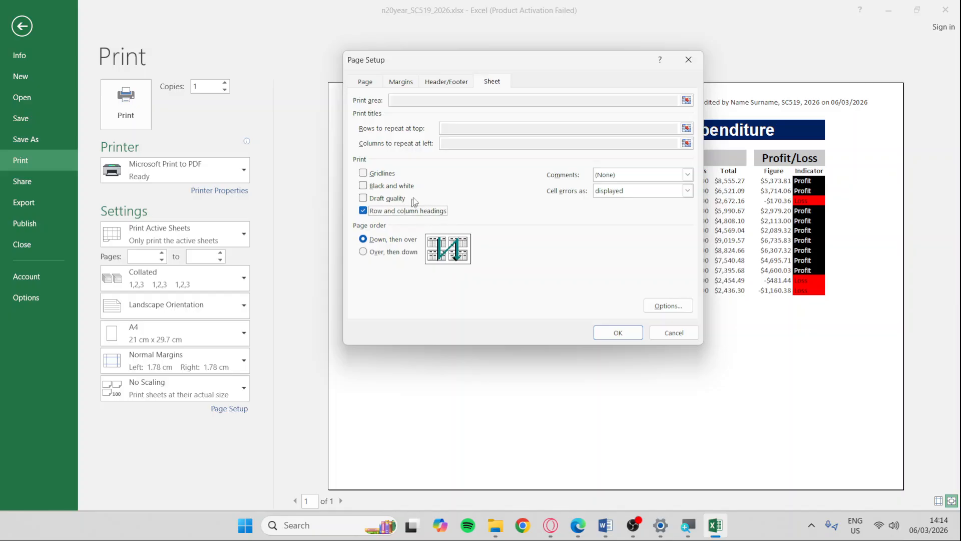
key("alt+Tab")
key("alt+Tab")
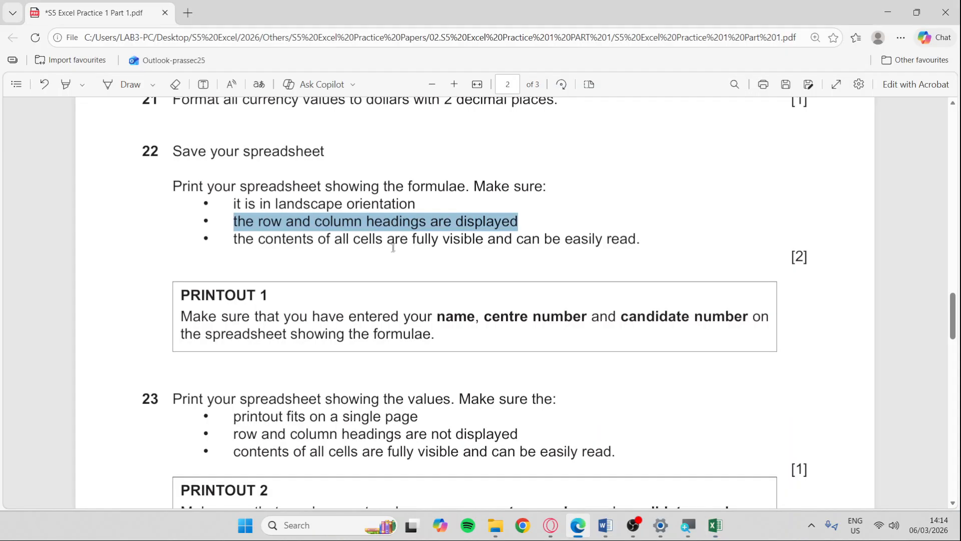
left_click_drag(239, 239, 646, 240)
key("alt+Tab")
Review the formulae requirement in the exam paper and return to the worksheet.
key("alt+Tab")
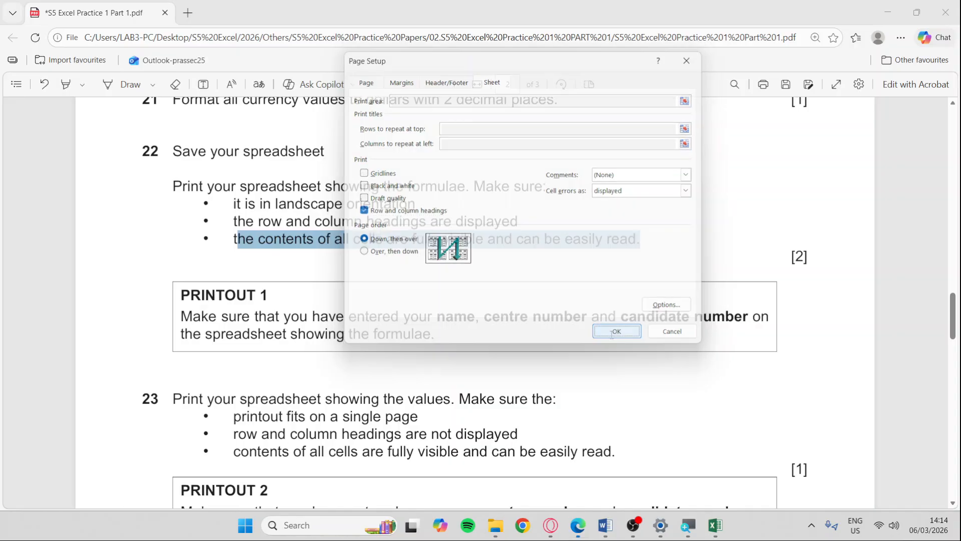
key("alt+Tab")
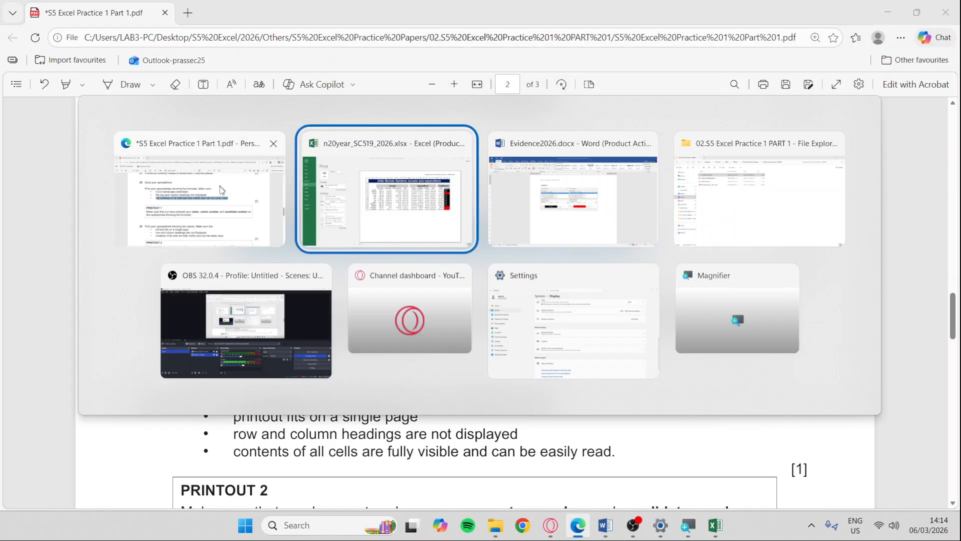
left_click(262, 174)
double_click(436, 187)
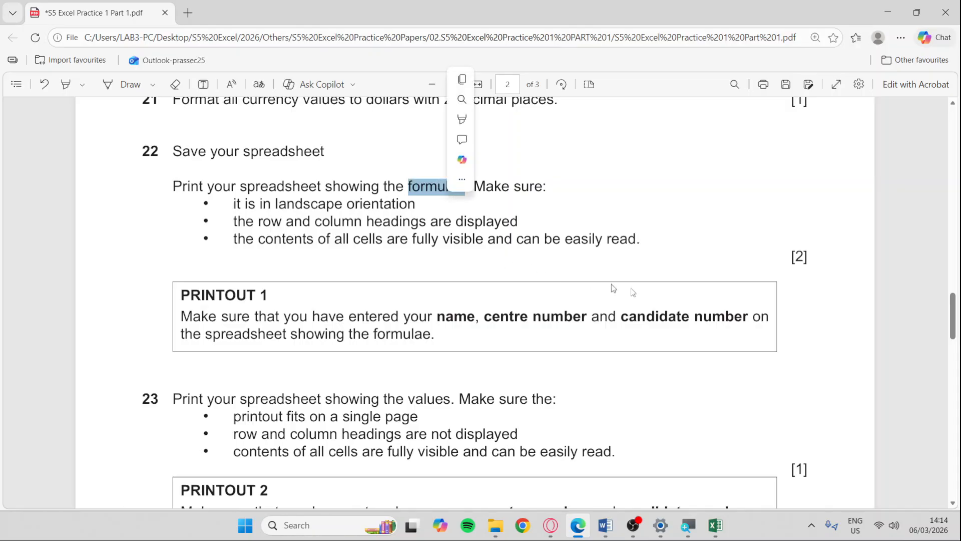
key("alt+Tab")
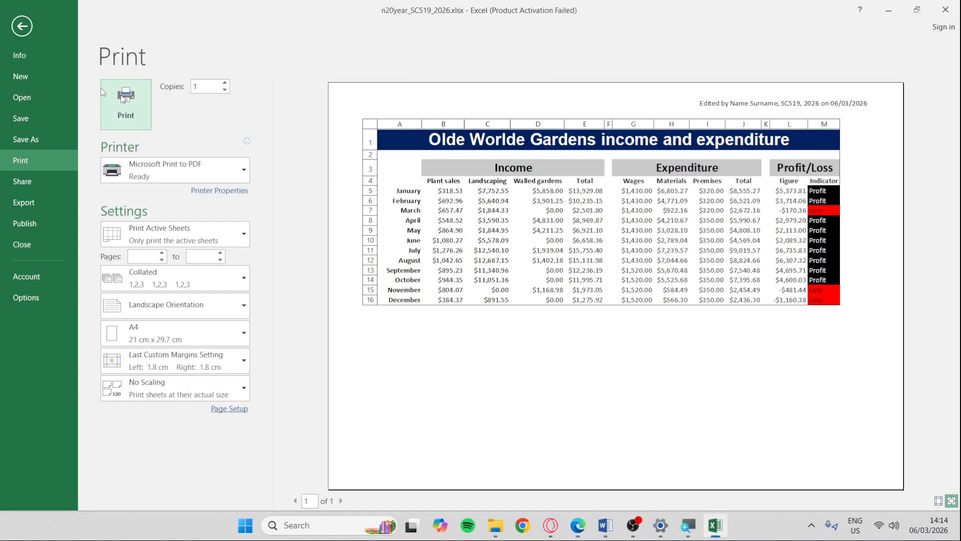
left_click(22, 26)
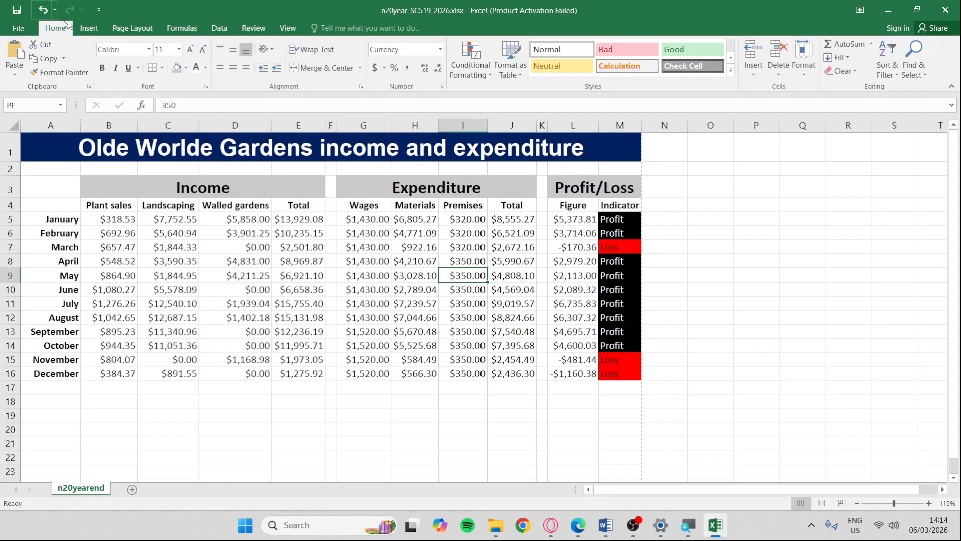
Display formulas, autofit all columns, and select the table range A1:M16 for printing.
left_click(194, 31)
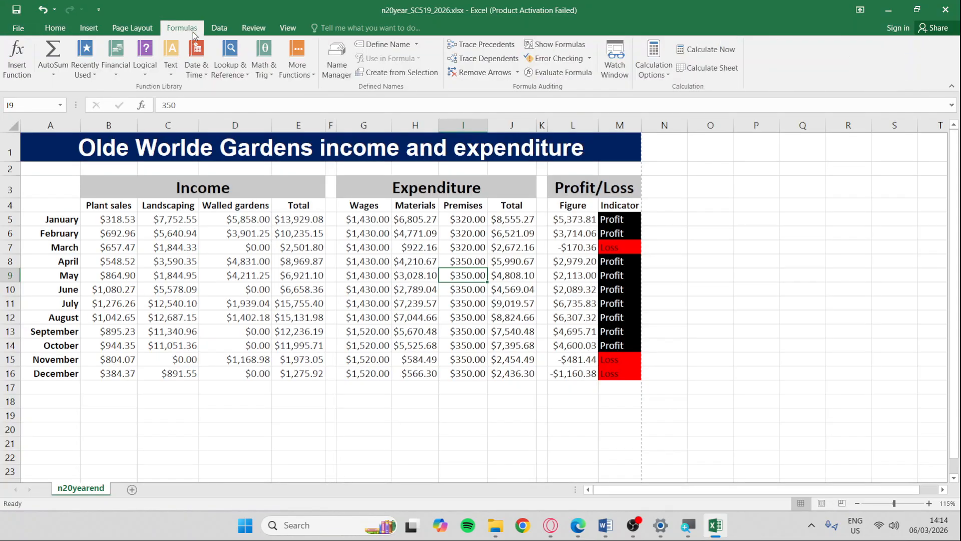
left_click(566, 47)
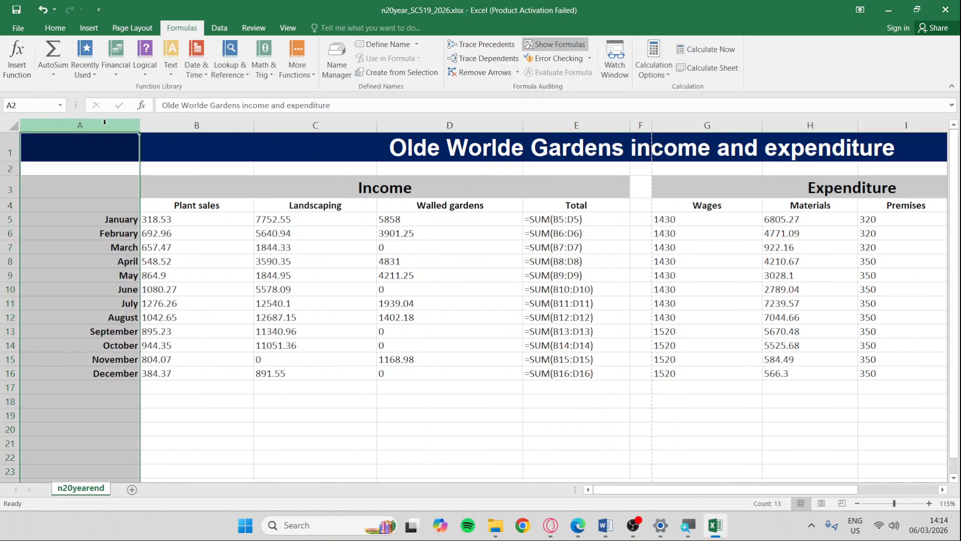
left_click(14, 126)
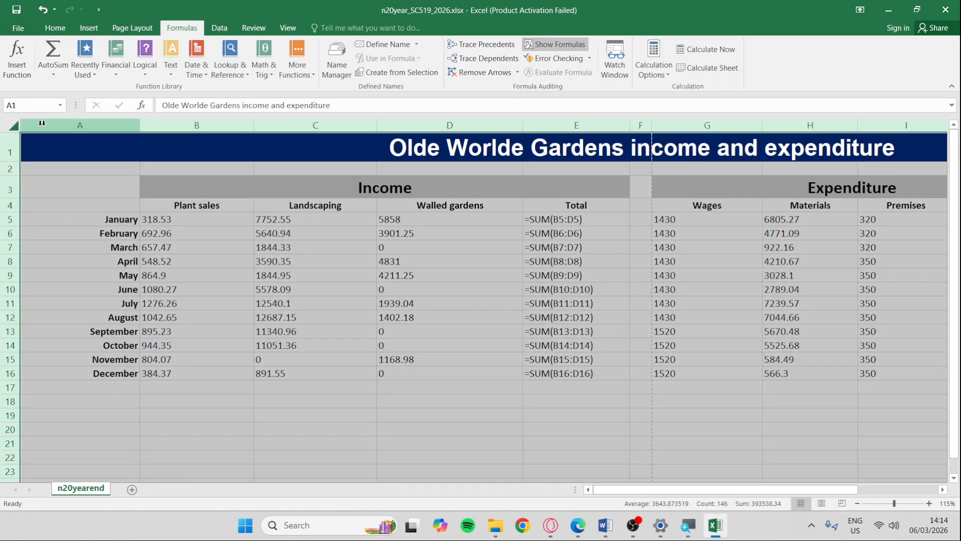
double_click(141, 127)
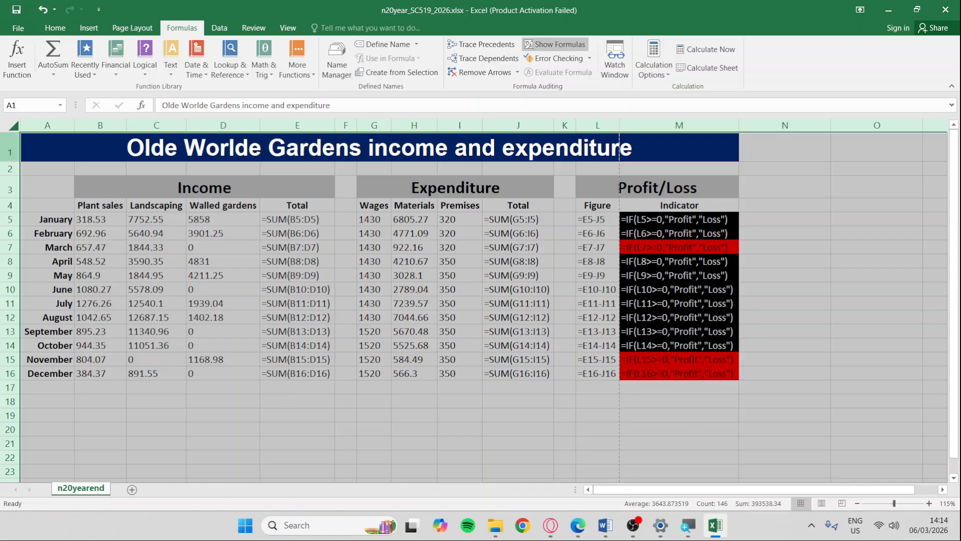
left_click_drag(51, 148, 611, 372)
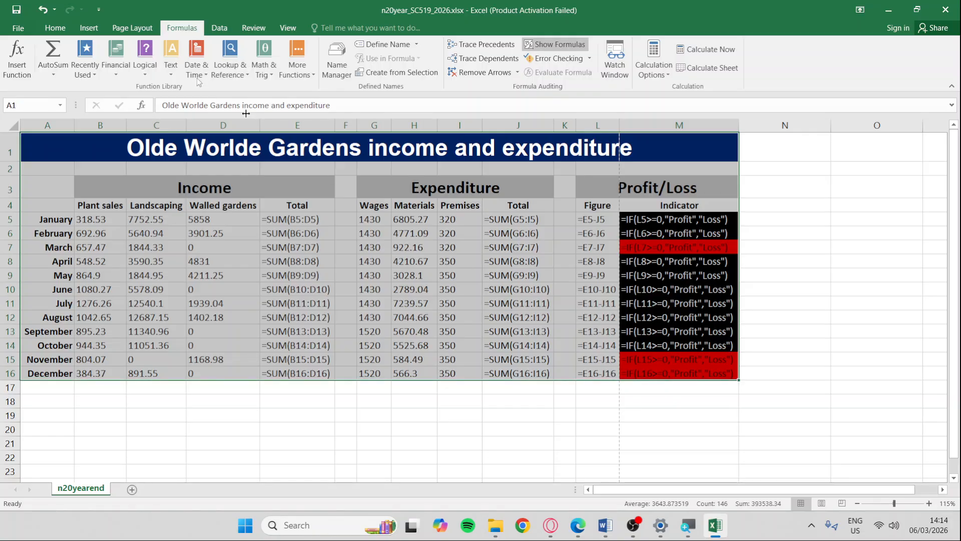
left_click(18, 28)
Open the print preview and keep landscape orientation for the formula view.
left_click(47, 162)
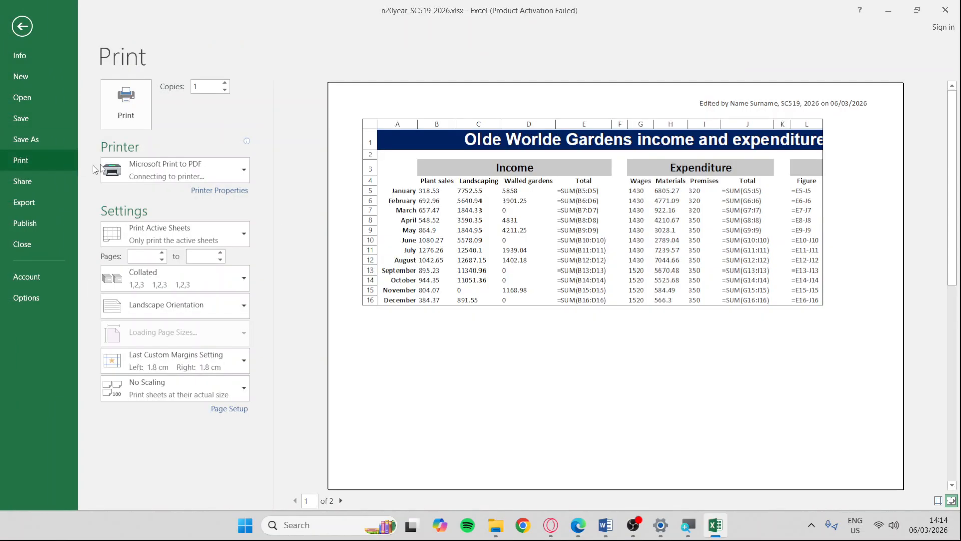
left_click(238, 307)
left_click(238, 310)
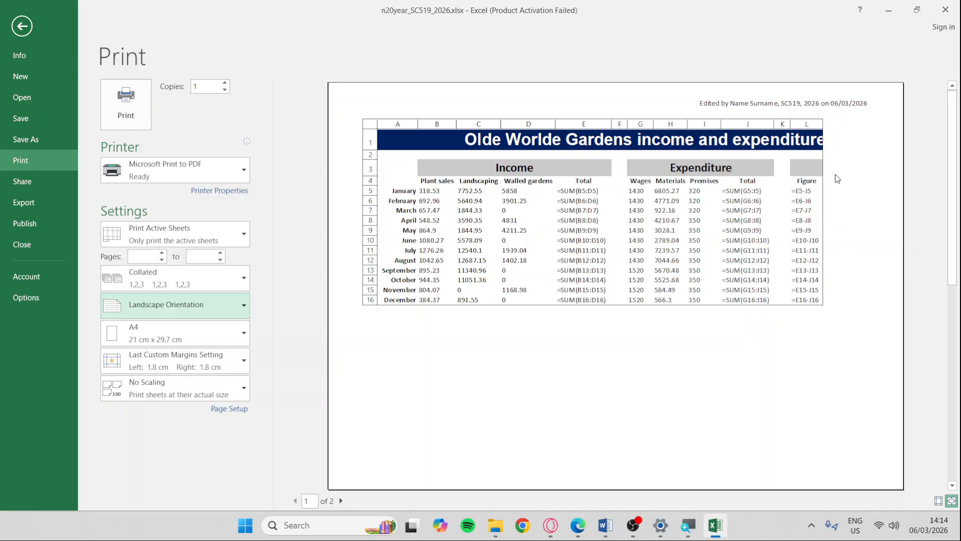
key("alt+Tab")
key("alt+Tab")
Reduce the Page Setup scaling to 85% so the formula table fits one page.
left_click(236, 408)
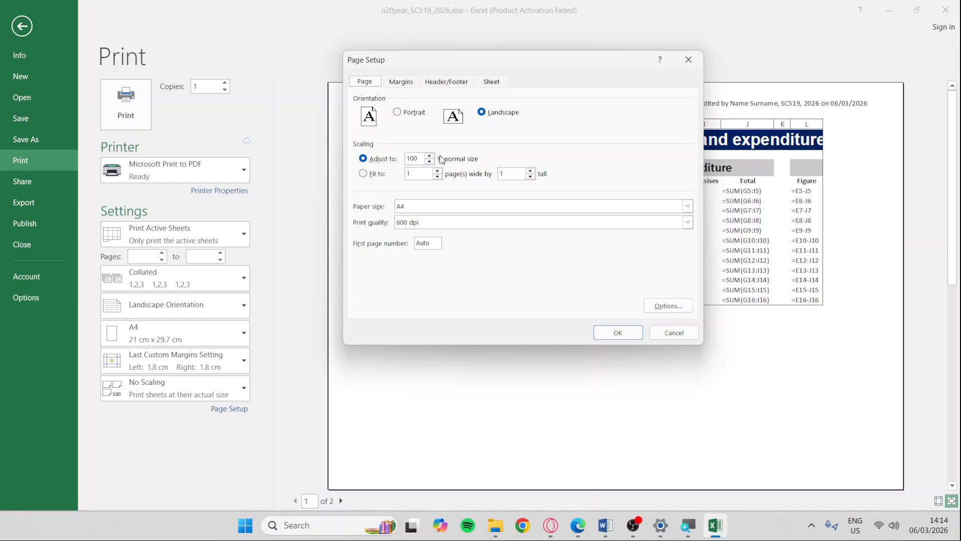
left_click(430, 161)
left_click(619, 333)
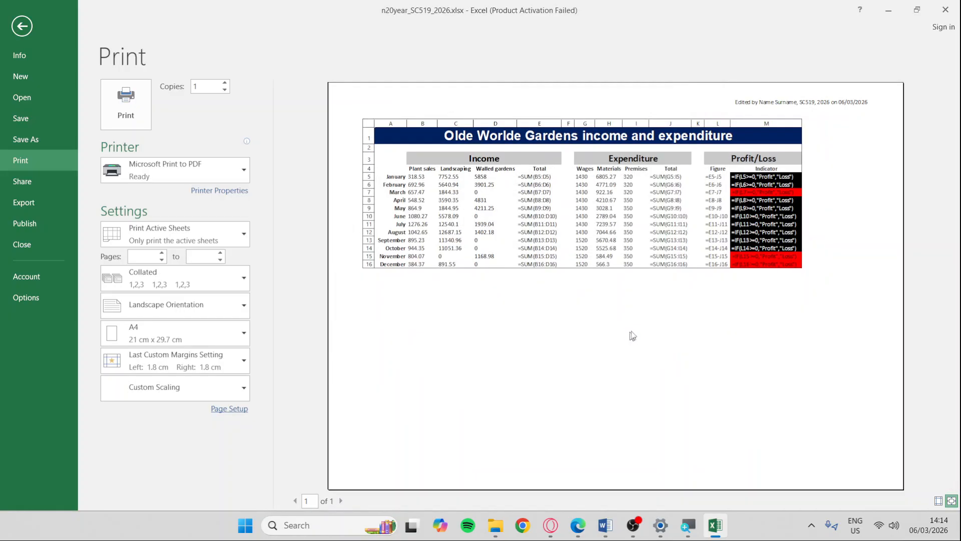
left_click(229, 409)
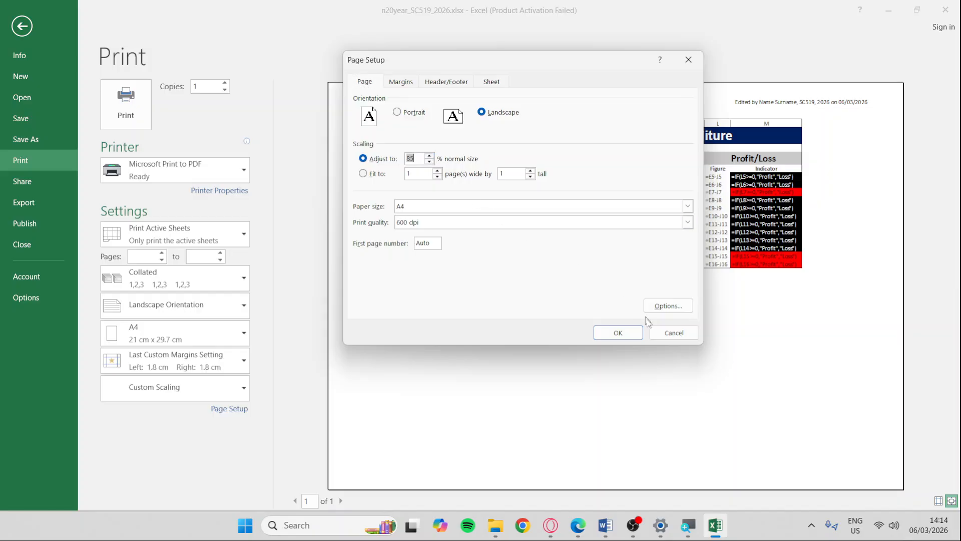
left_click(618, 333)
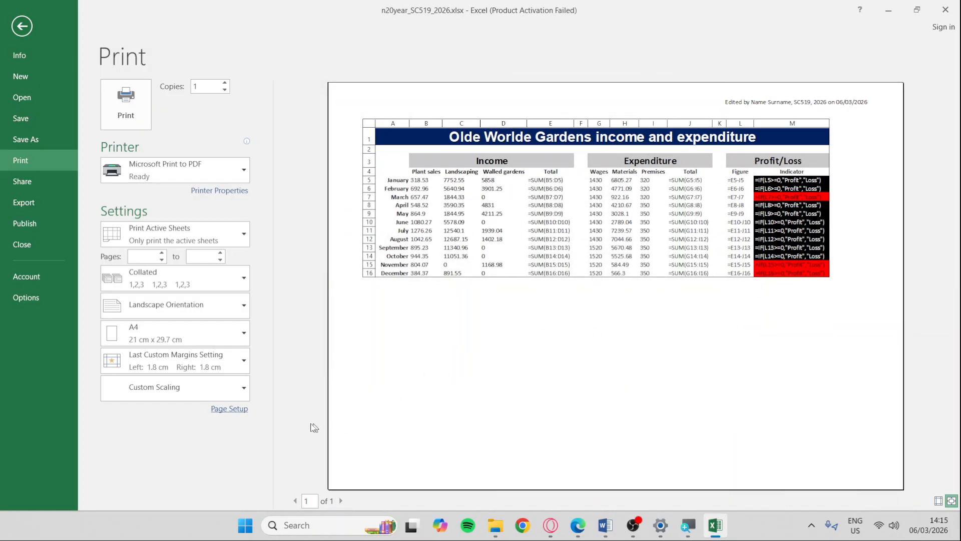
left_click(242, 410)
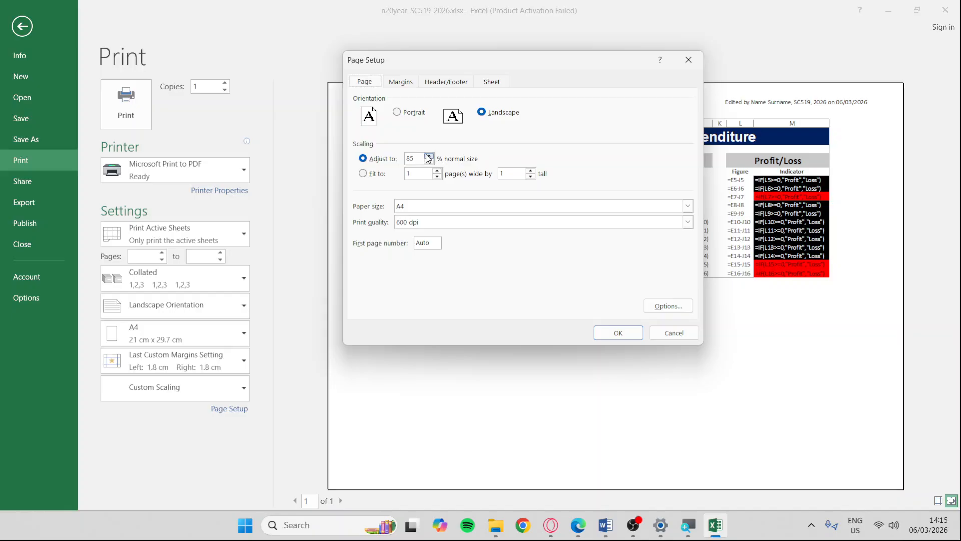
left_click(612, 333)
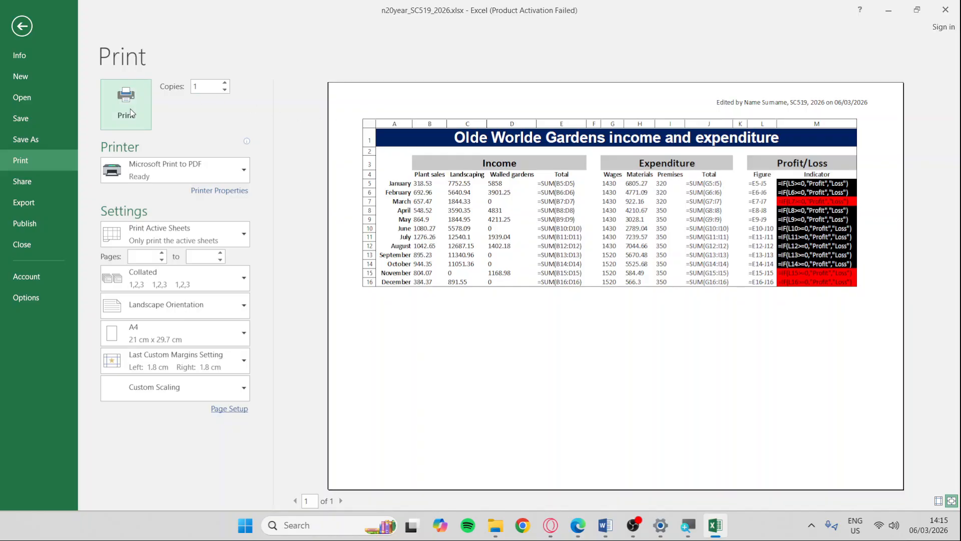
Save the formula printout as PDF 'Printout 1' inside 02.S5 Excel Practice 1 PART 1.
key("alt+Tab")
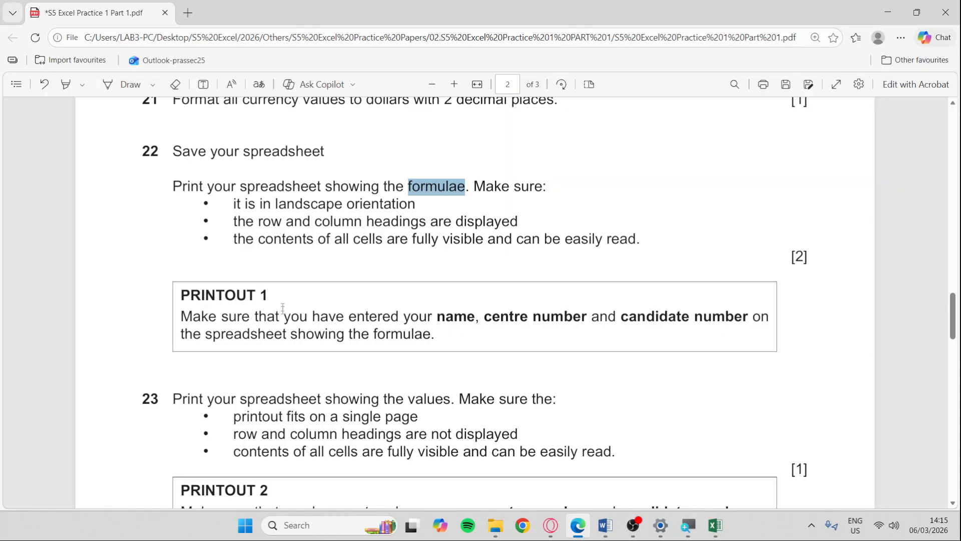
key("alt+Tab")
left_click(122, 106)
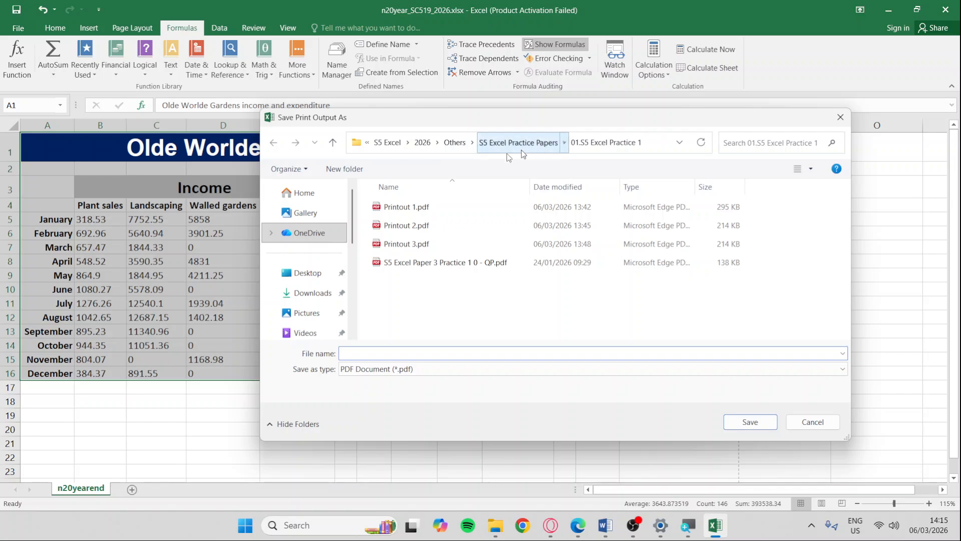
left_click(525, 150)
double_click(398, 225)
left_click(415, 375)
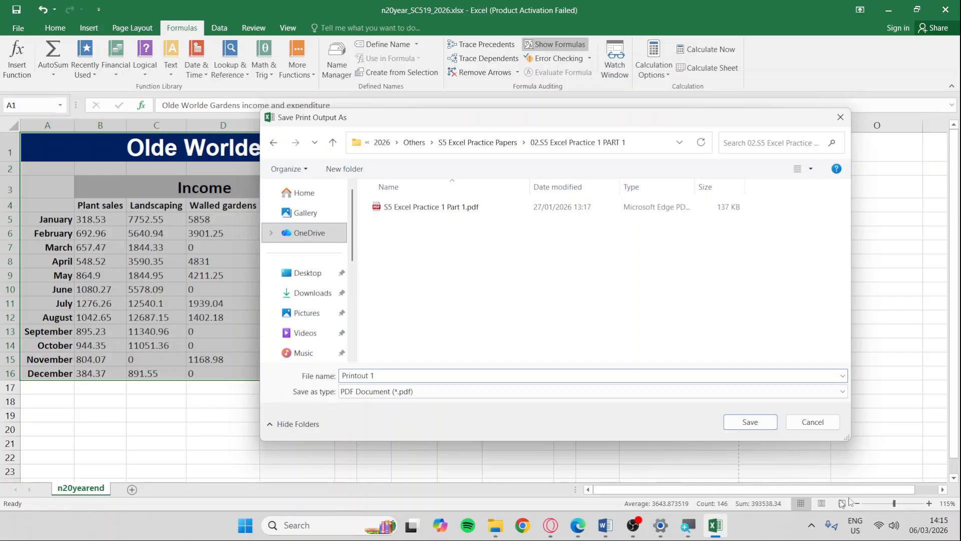
left_click(766, 421)
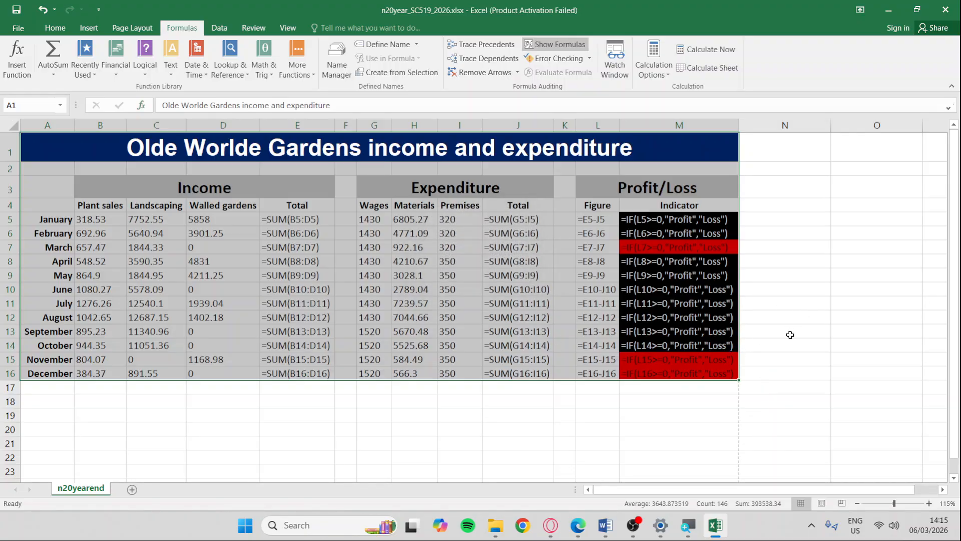
key("alt+Tab")
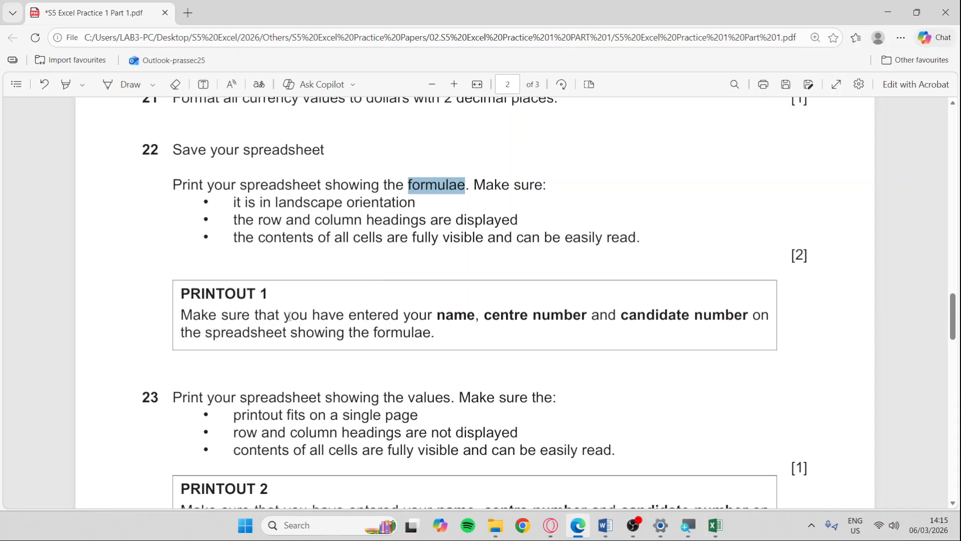
Turn off Show Formulas and autofit every column so the values display fully.
scroll(289, 317, "down", 3)
left_click_drag(170, 272, 449, 268)
key("alt+Tab")
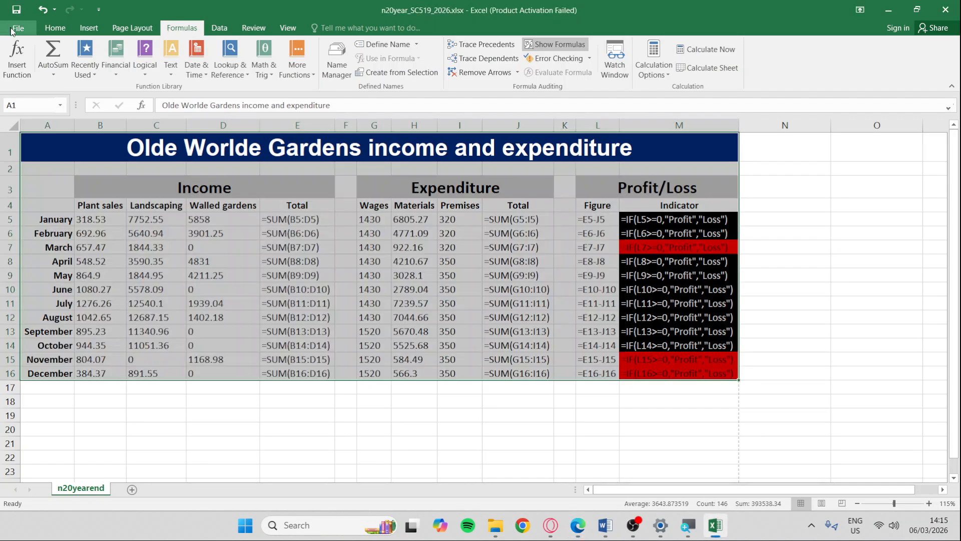
left_click(566, 46)
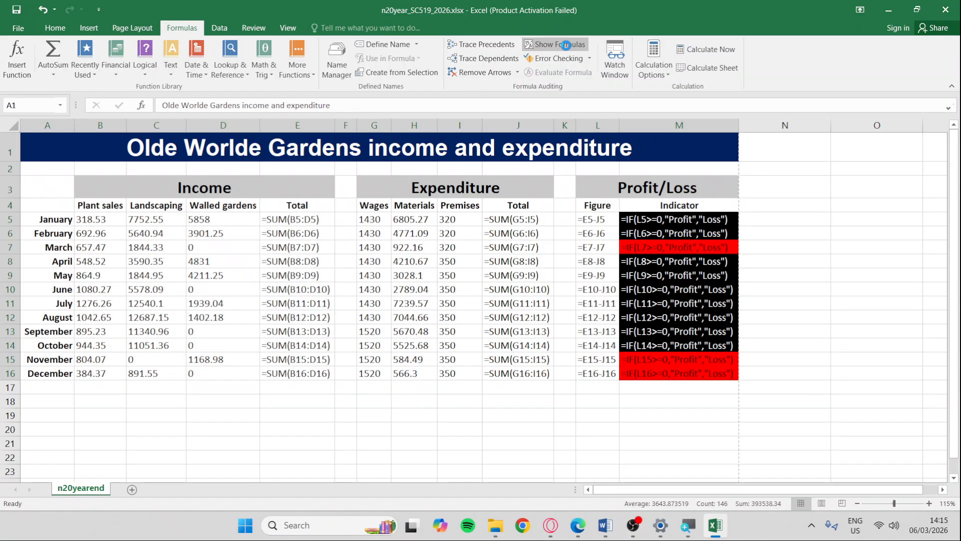
left_click(13, 125)
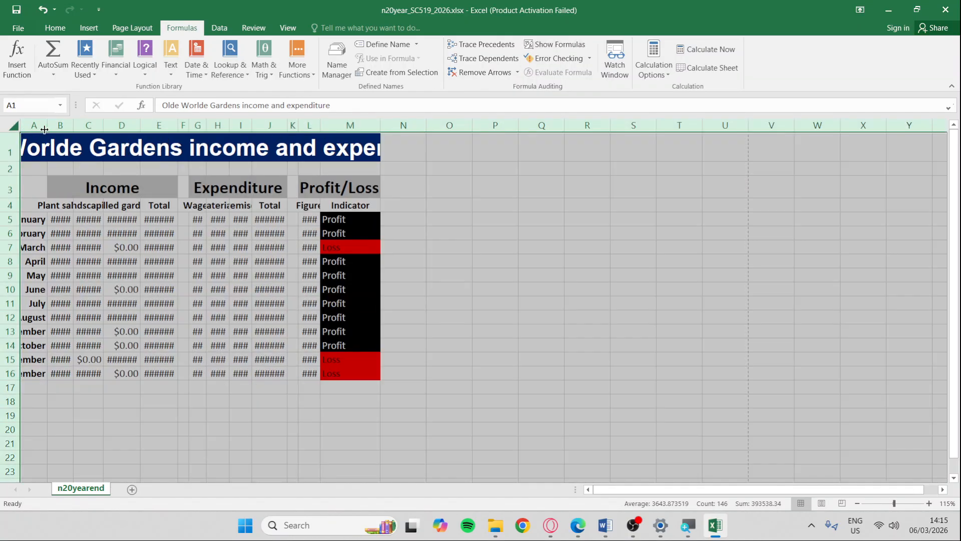
double_click(47, 128)
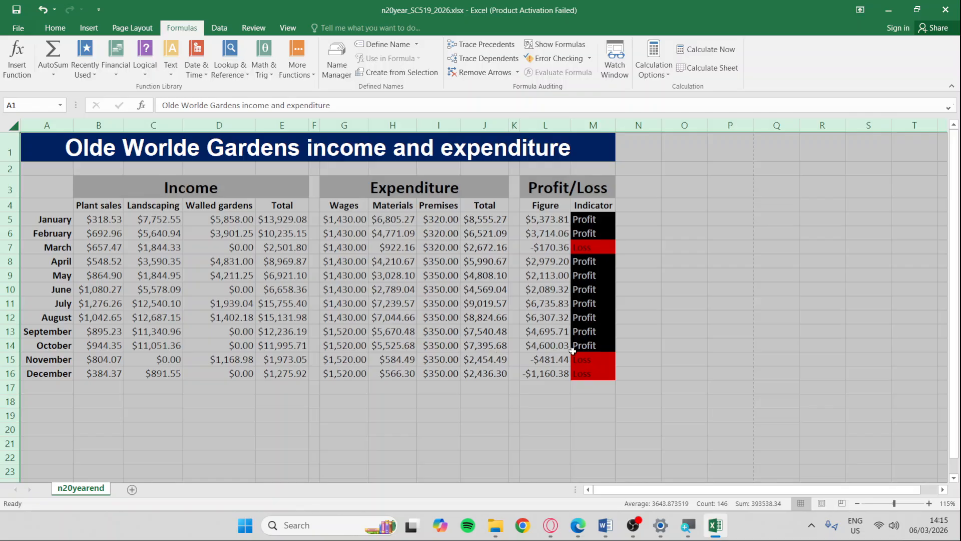
Select the table range A1:M16 and open its print preview.
left_click(794, 395)
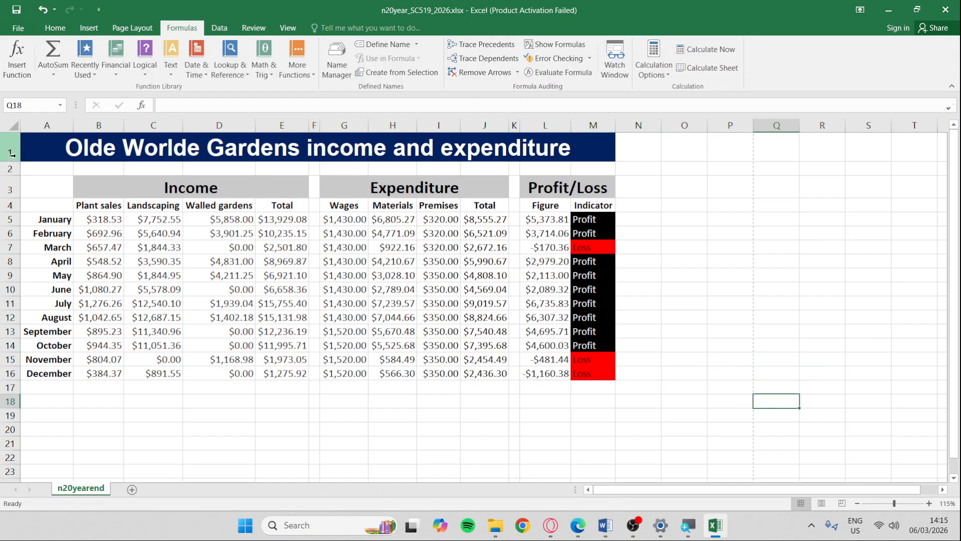
left_click(30, 151)
mouse_move(125, 181)
left_mouse_down()
mouse_move(611, 366)
mouse_move(614, 378)
left_mouse_up()
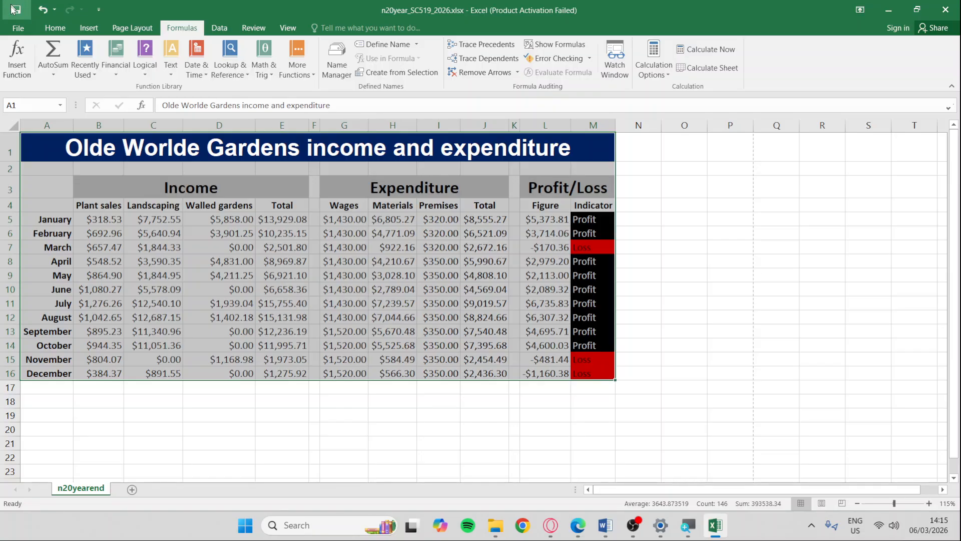
left_click(20, 28)
left_click(37, 163)
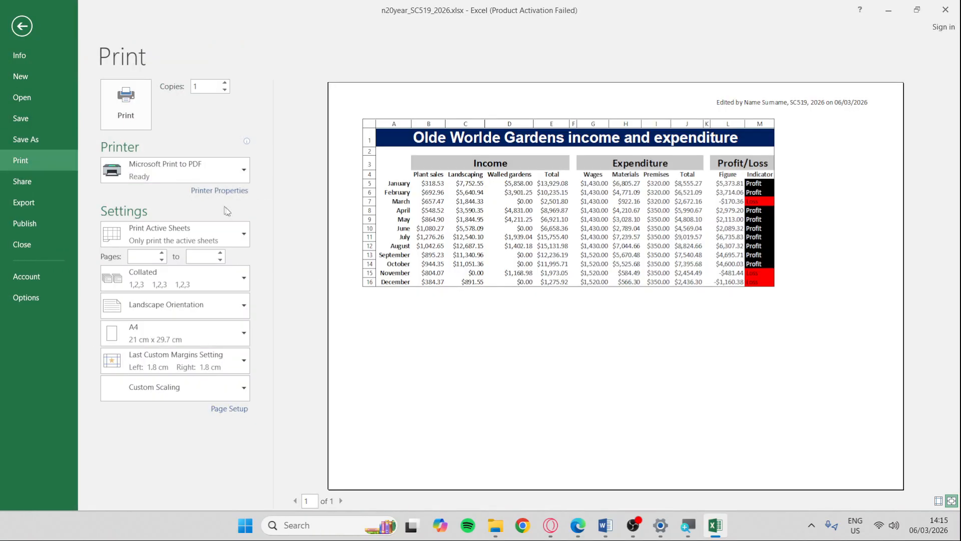
Remove row and column headings from the values printout in Page Setup's Sheet options.
key("alt+Tab")
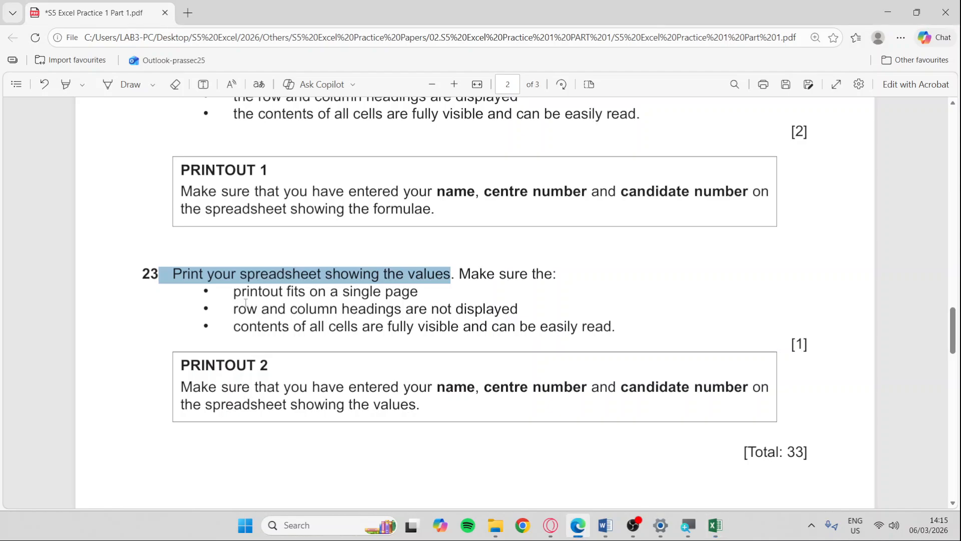
left_click_drag(235, 291, 417, 297)
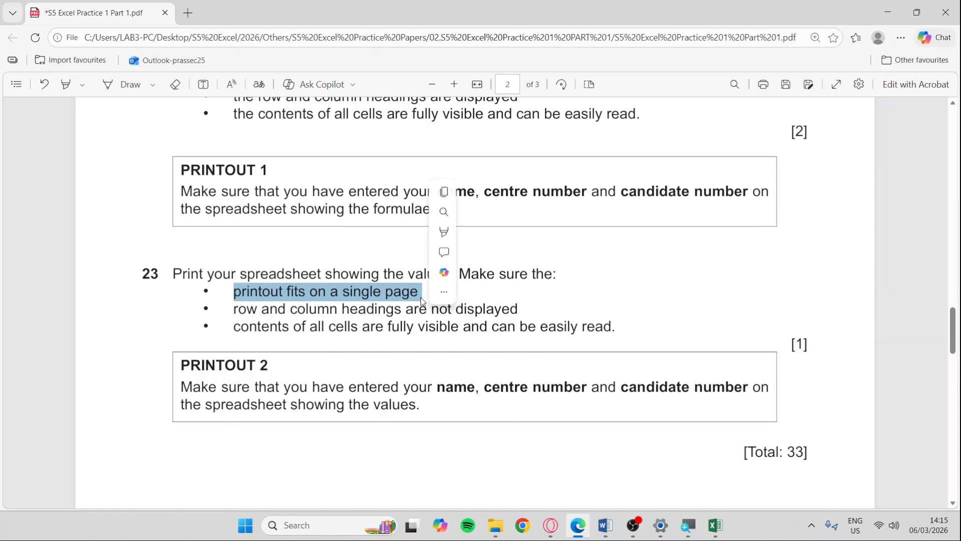
key("alt+Tab")
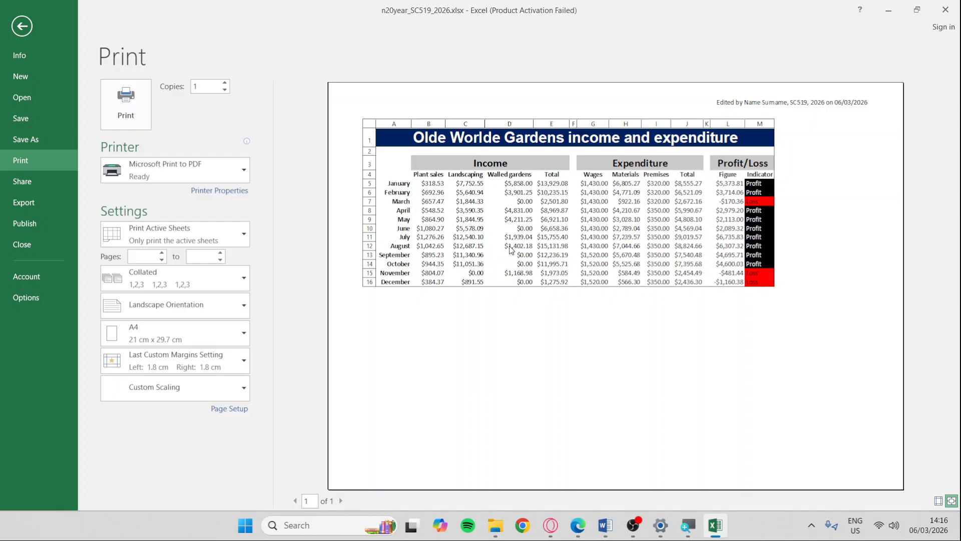
key("alt+Tab")
left_click_drag(235, 307, 524, 310)
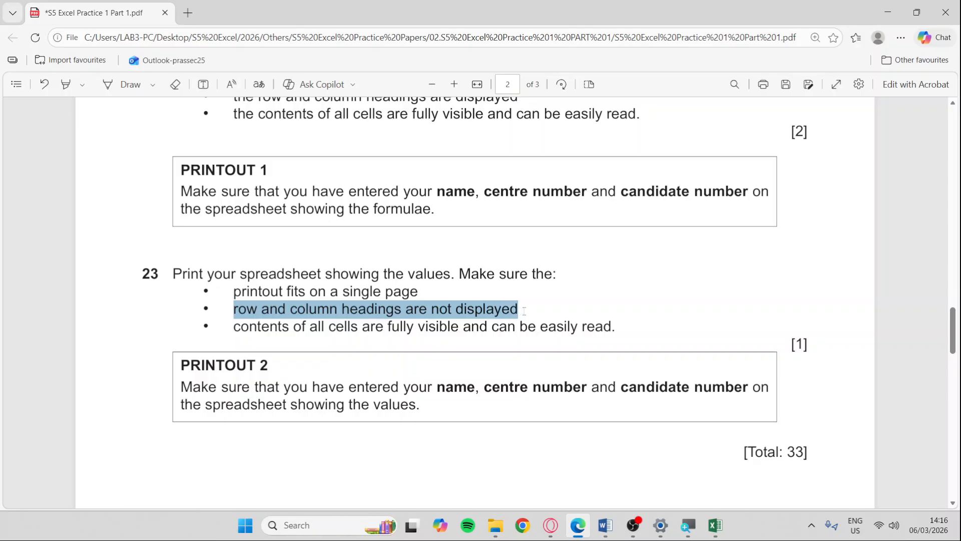
key("alt+Tab")
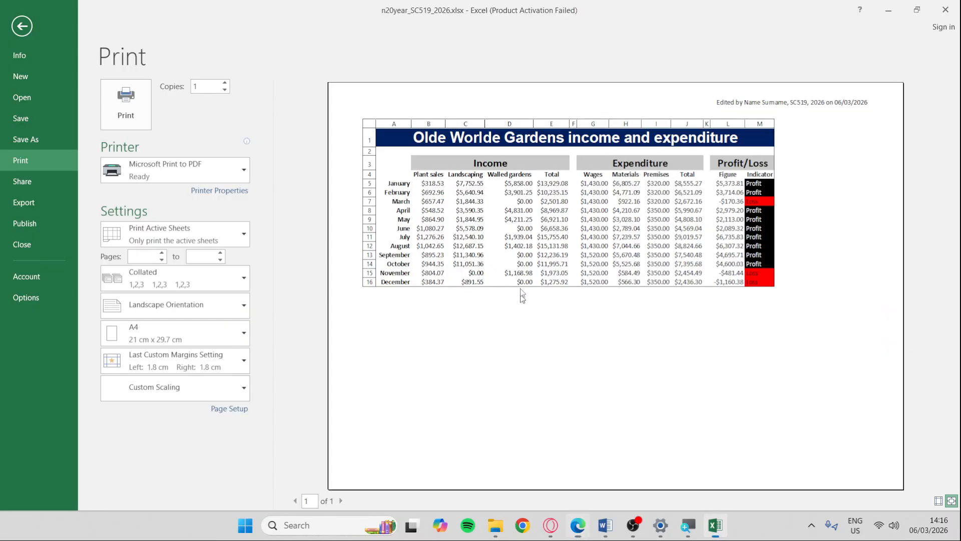
left_click(230, 410)
left_click(492, 82)
left_click(418, 213)
left_click(619, 332)
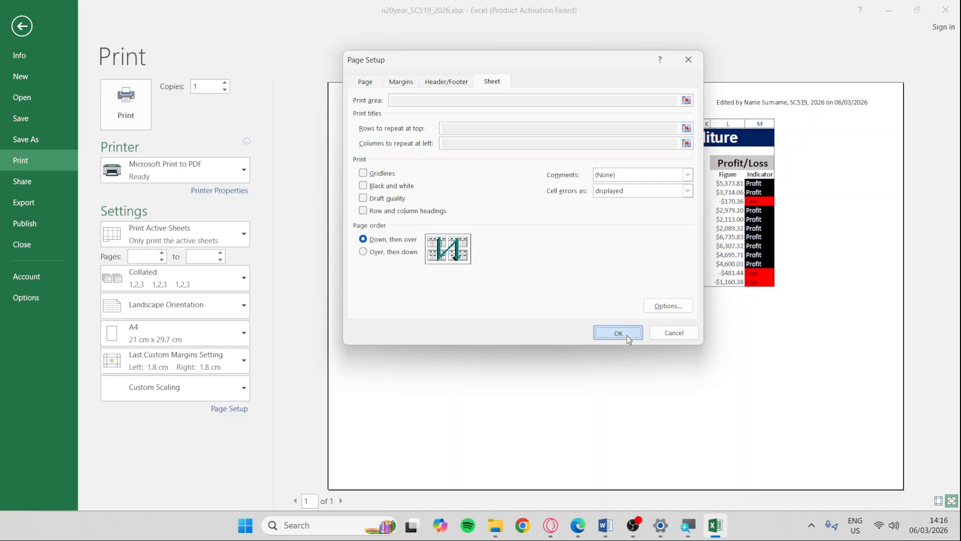
Raise the print scaling to 100%, then 105%, and start printing to PDF.
key("alt+Tab")
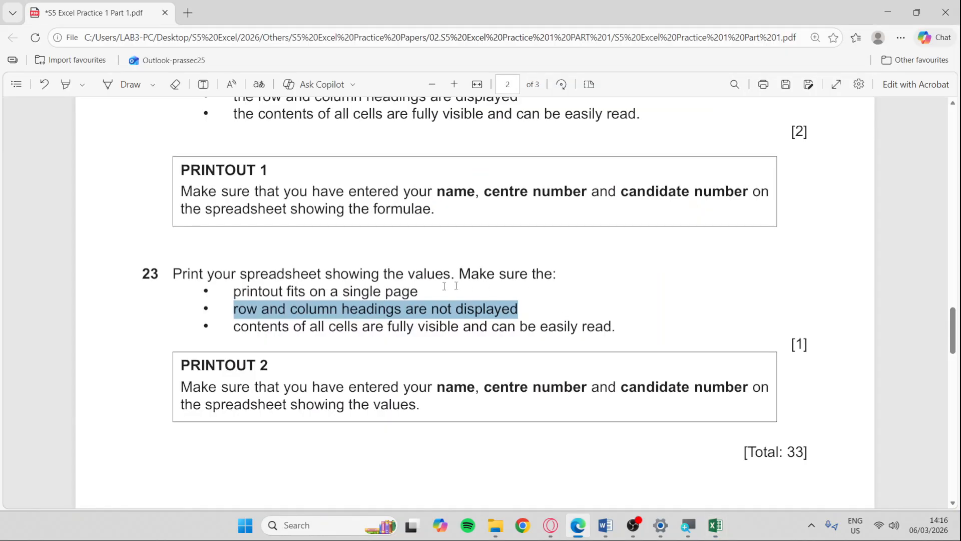
left_click_drag(234, 328, 629, 337)
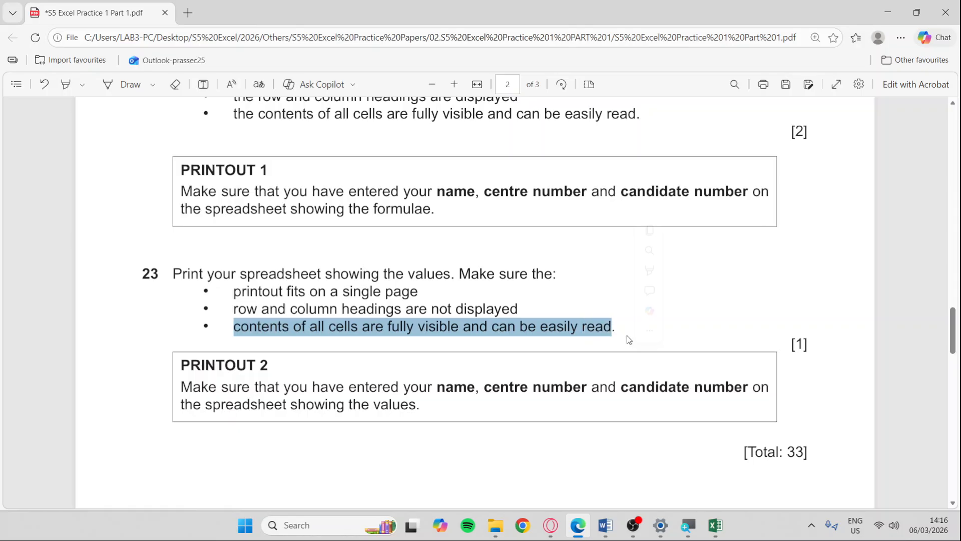
key("alt+Tab")
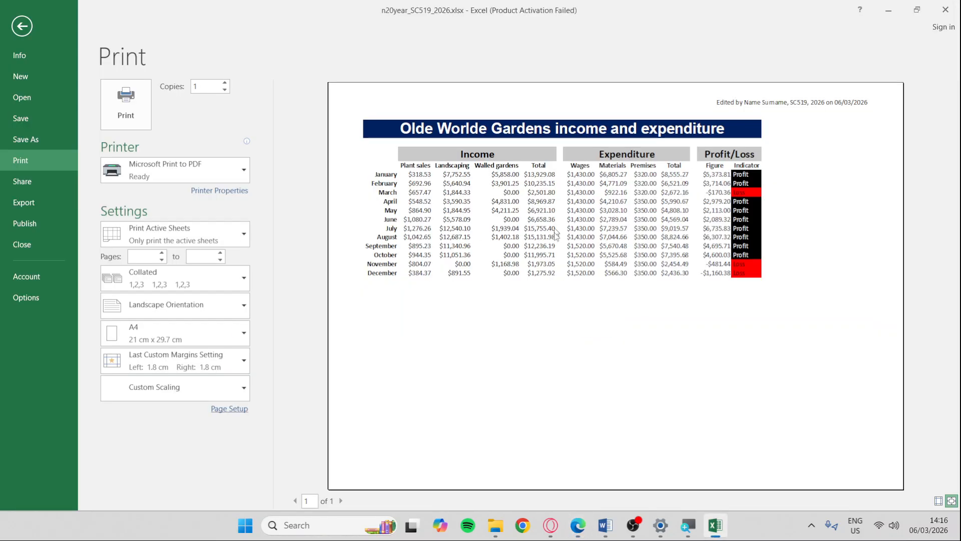
left_click(229, 409)
left_click(431, 156)
left_click(431, 156)
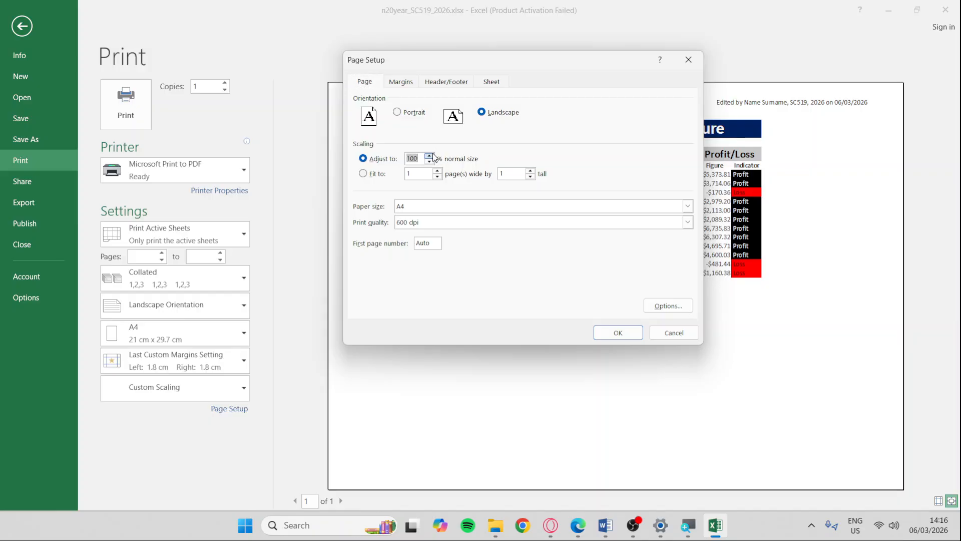
left_click(615, 330)
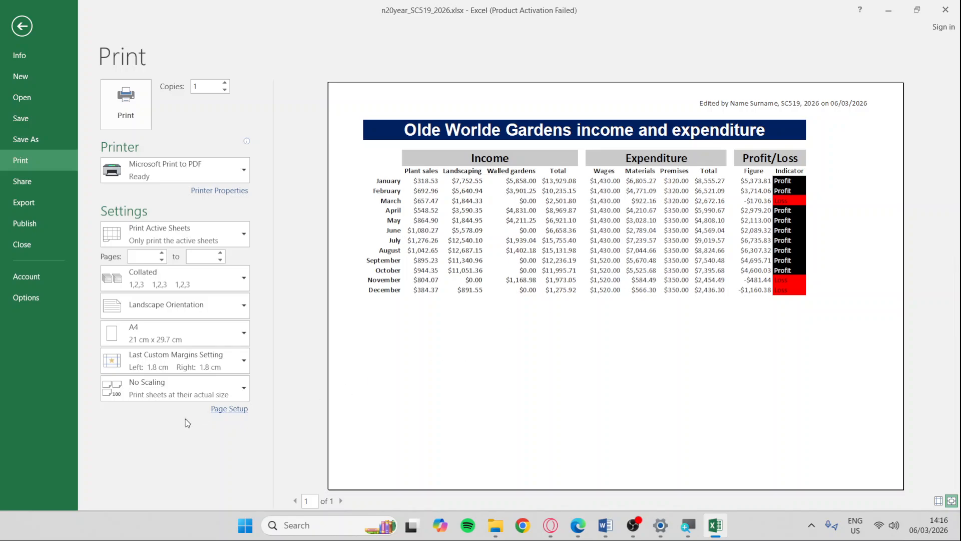
left_click(219, 410)
left_click(429, 155)
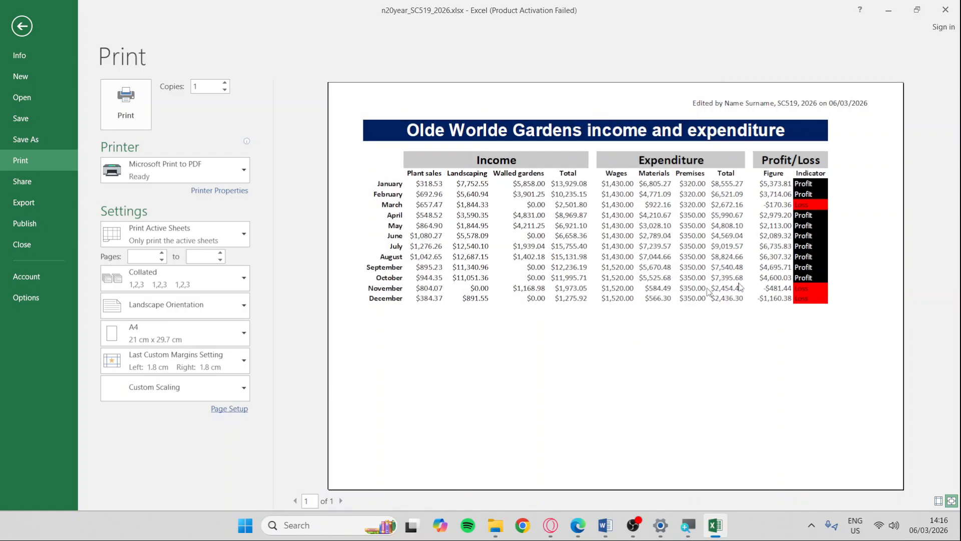
left_click(115, 107)
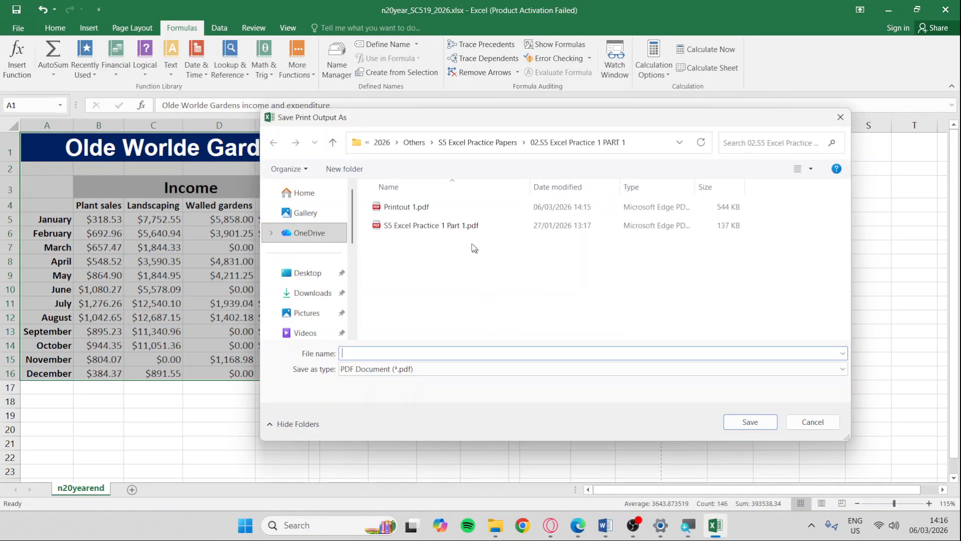
Save the values printout as 'Printout 2.pdf' by editing the Printout 1 name.
left_click(393, 209)
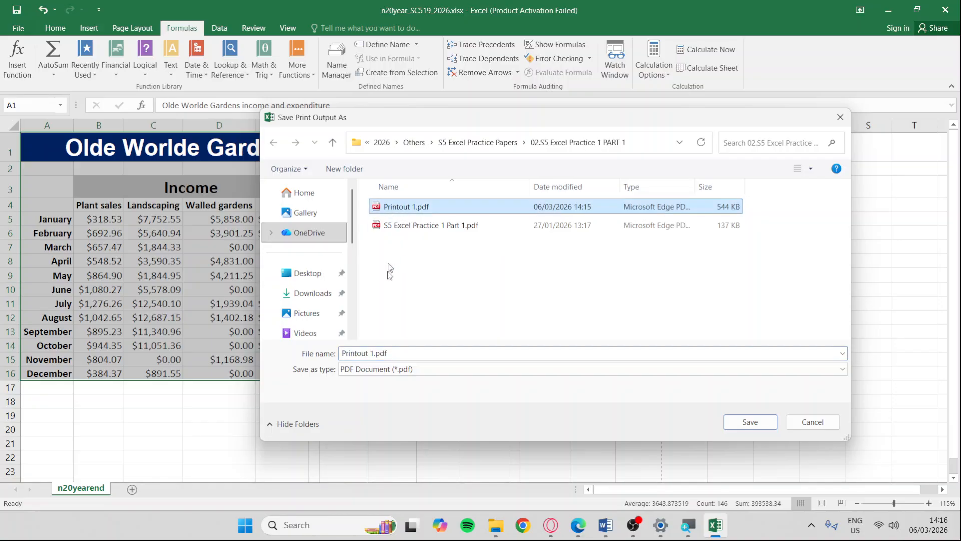
left_click(374, 353)
left_click(373, 354)
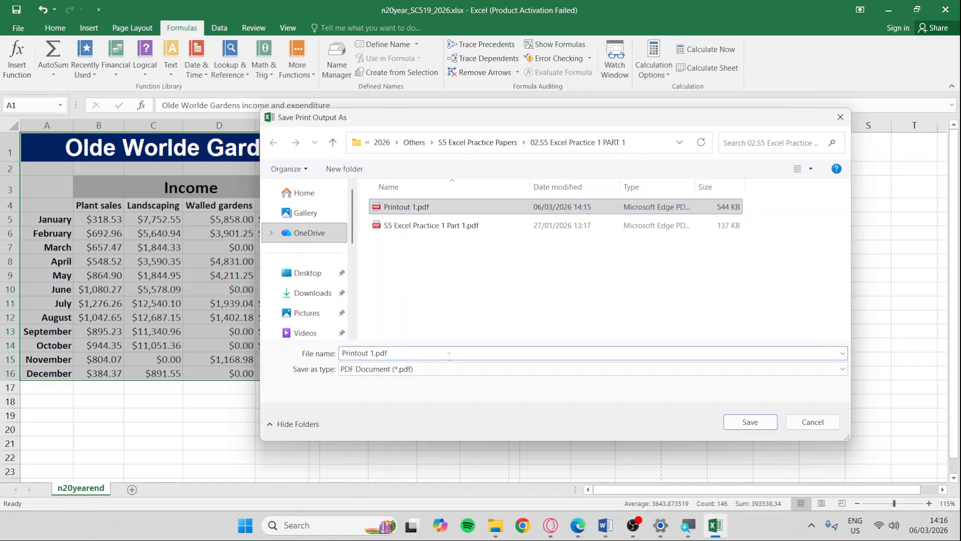
key("BackSpace")
type("2")
key("Return")
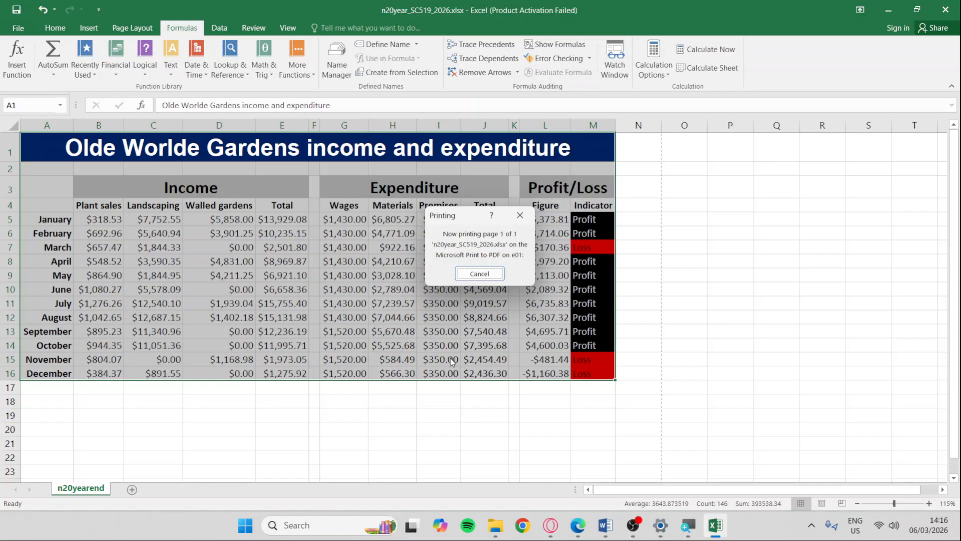
key("alt+Tab")
scroll(408, 355, "down", 3)
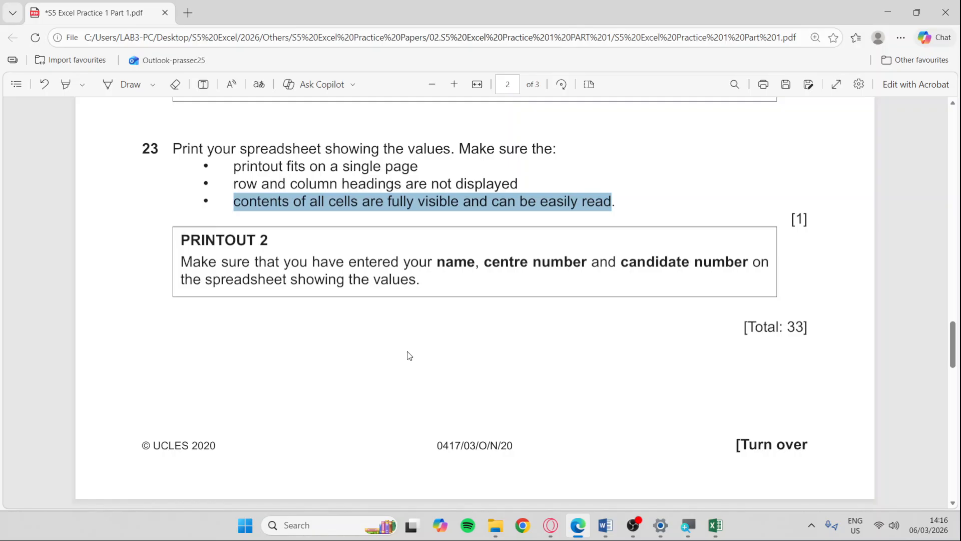